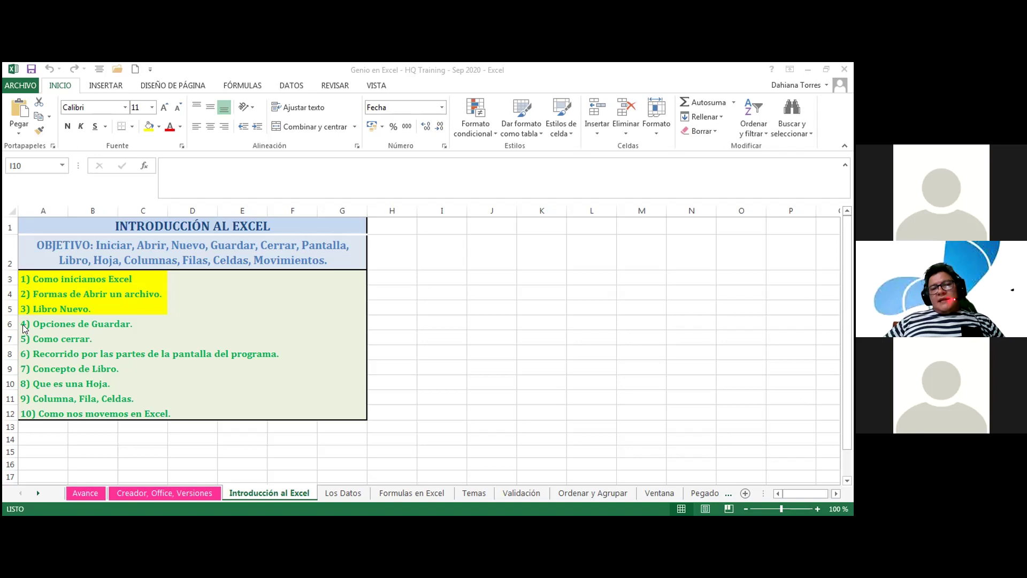
Fill cells A6:C6 (4) Opciones de Guardar.) yellow to match the three topics above.
left_click_drag(27, 322, 150, 326)
left_click(150, 127)
left_click(50, 338)
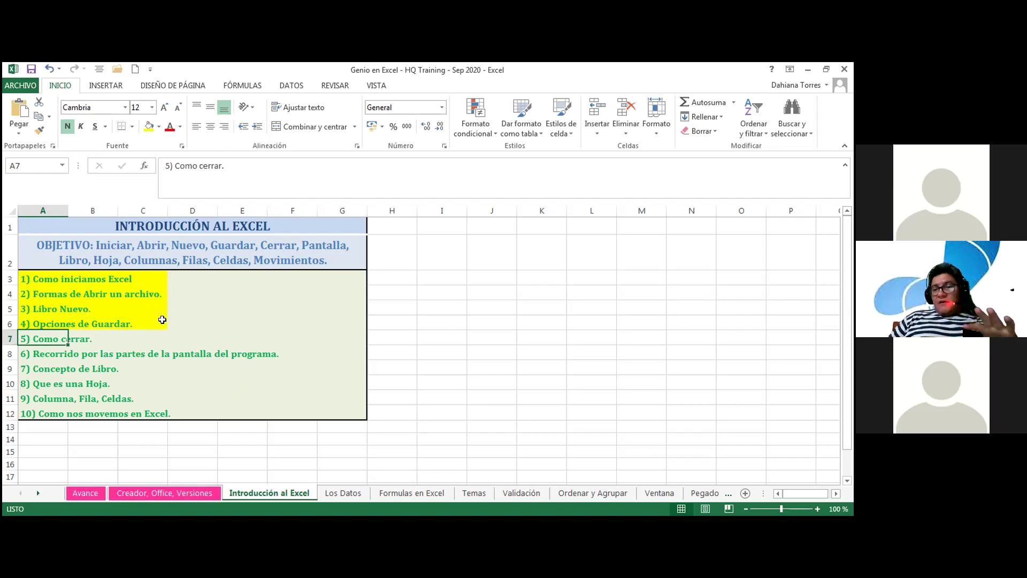
left_click(162, 319)
left_click(482, 271)
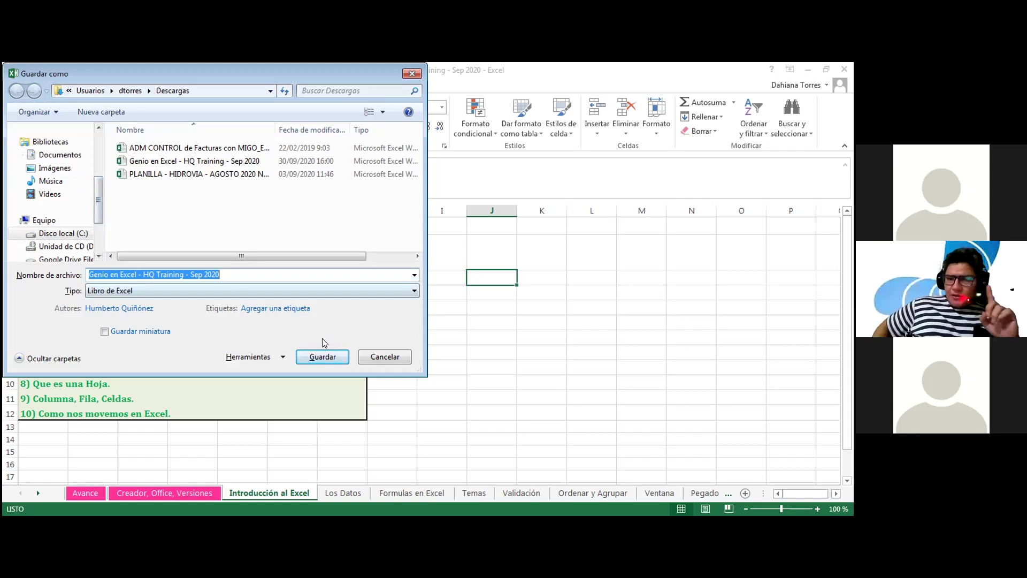
left_click(328, 354)
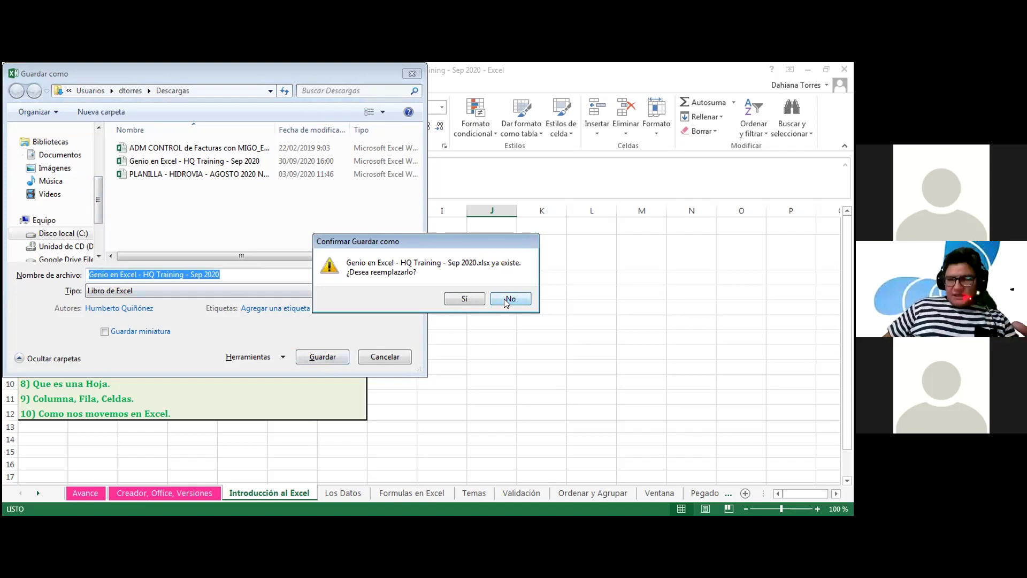
key("Escape")
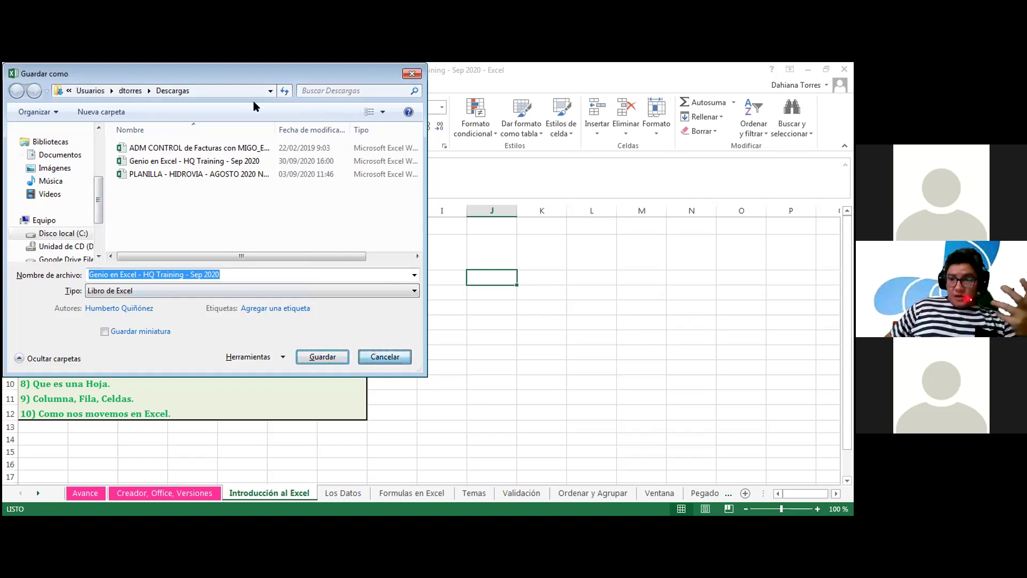
key("Escape")
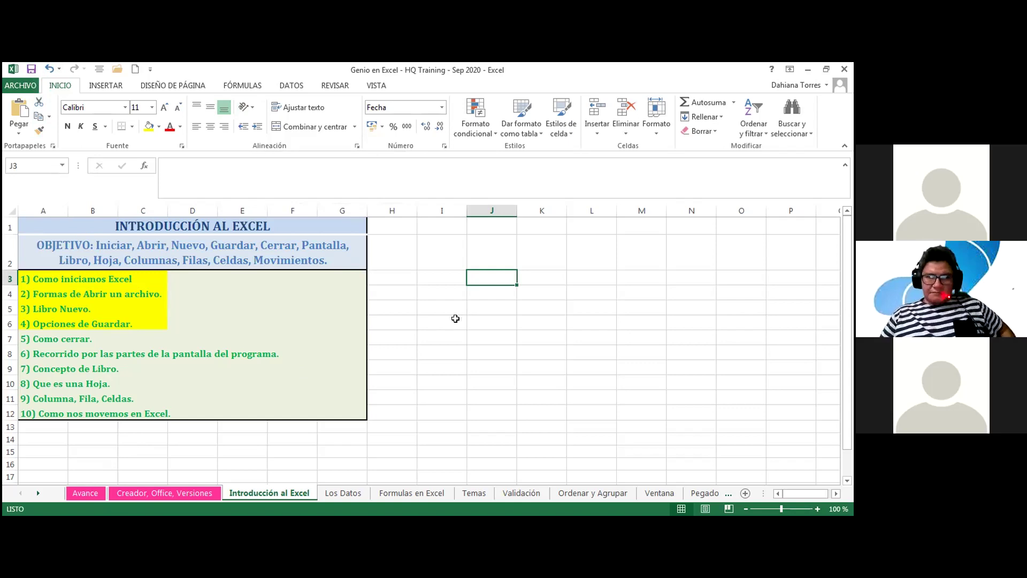
Save the Genio en Excel workbook with ARCHIVO > Guardar, keeping its current name and location.
left_click(20, 85)
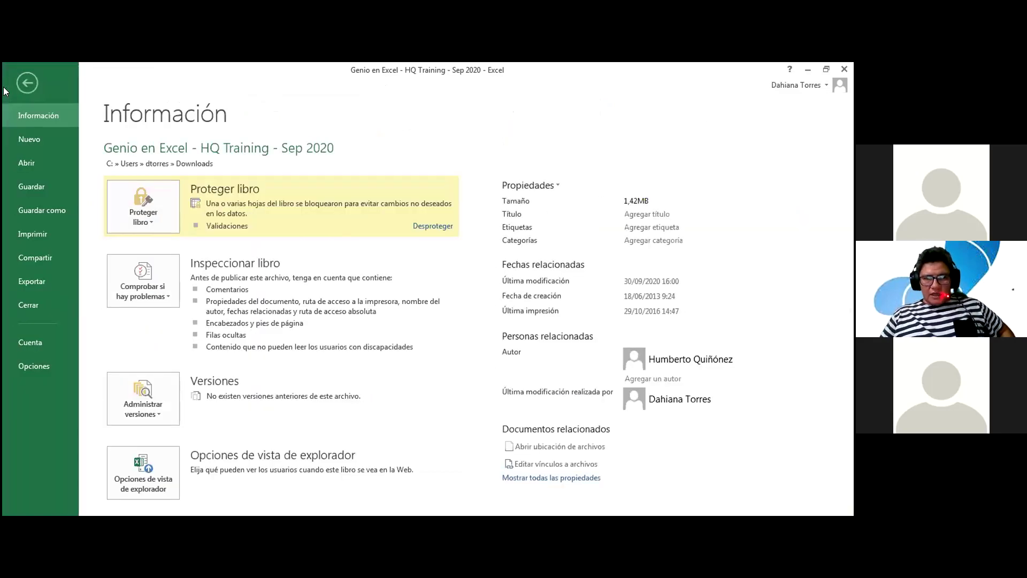
left_click(31, 185)
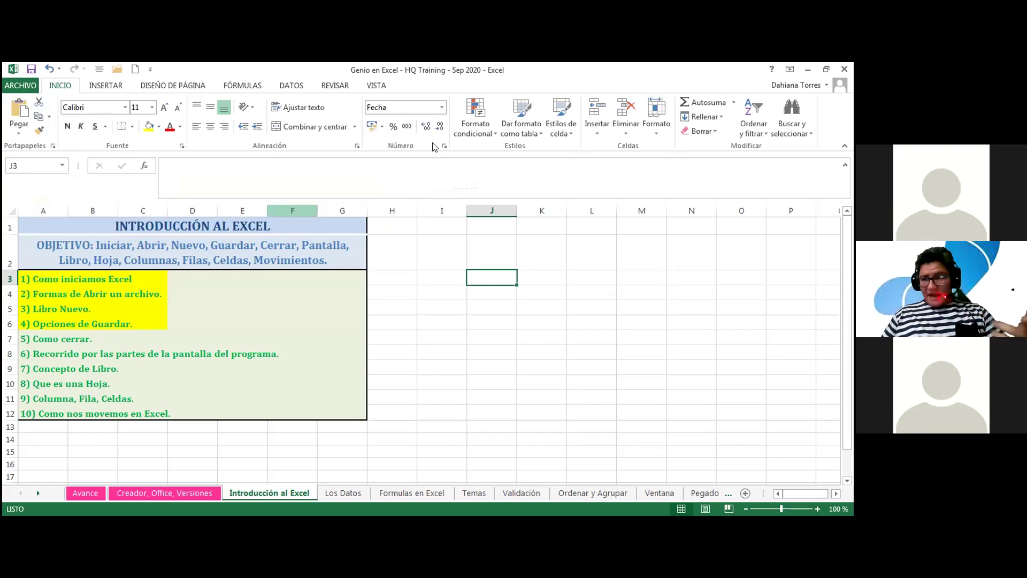
left_click(354, 147)
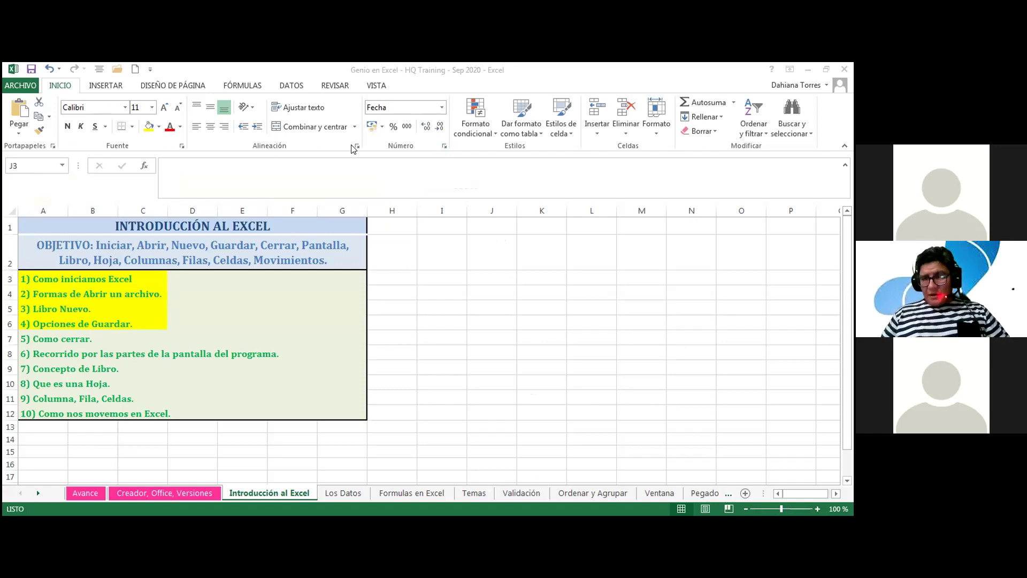
left_click(8, 87)
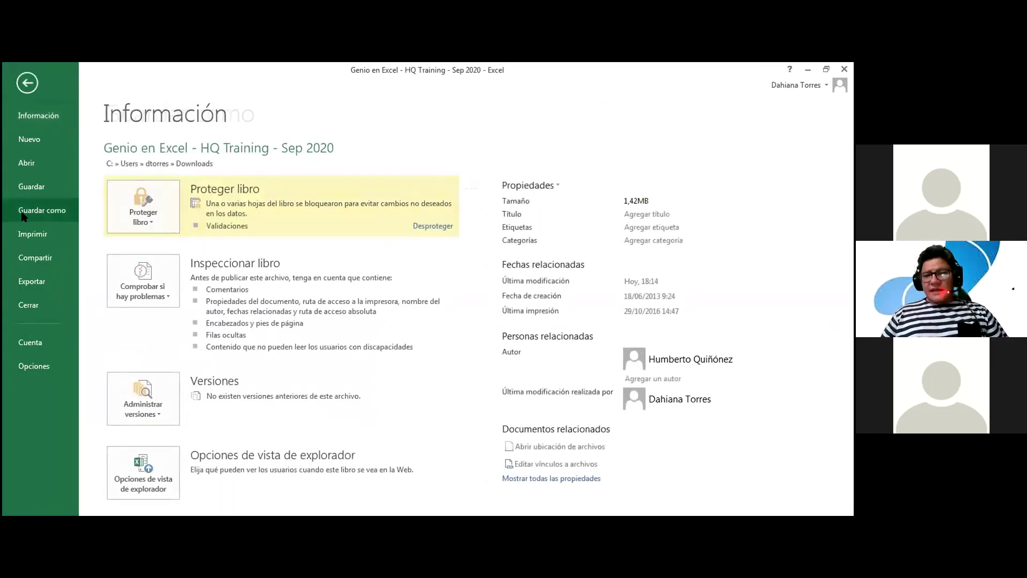
left_click(23, 213)
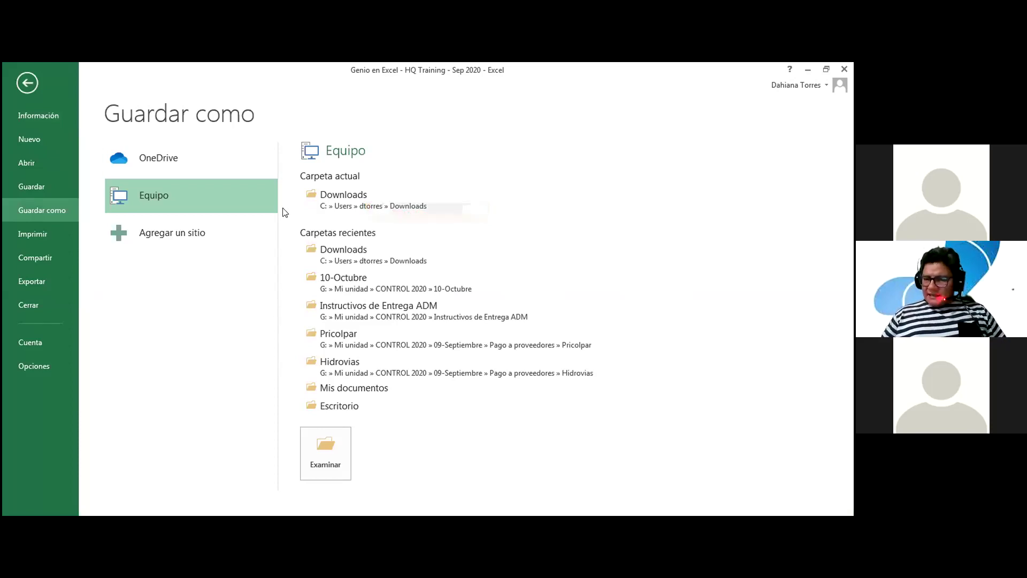
left_click(371, 206)
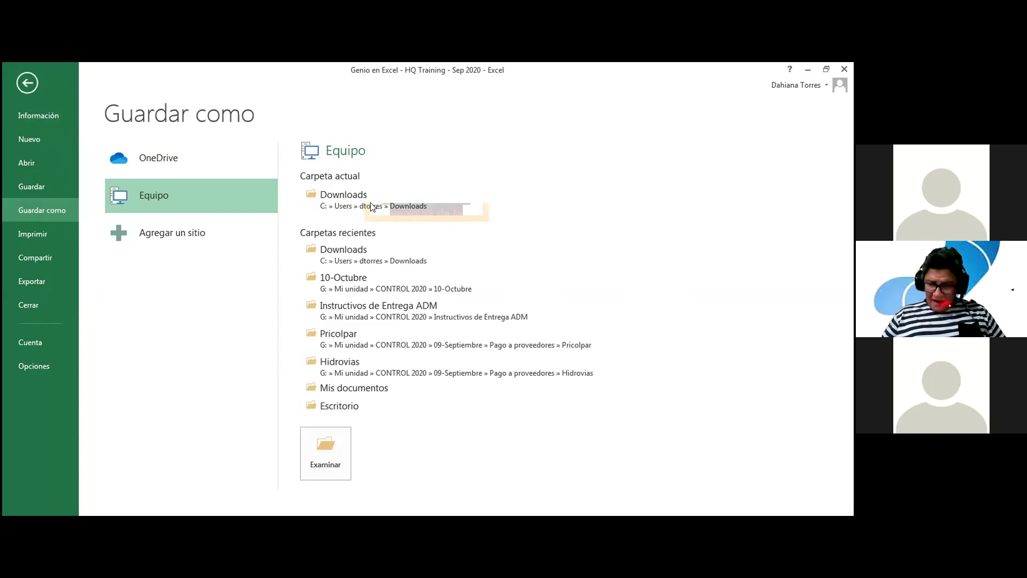
left_click(327, 464)
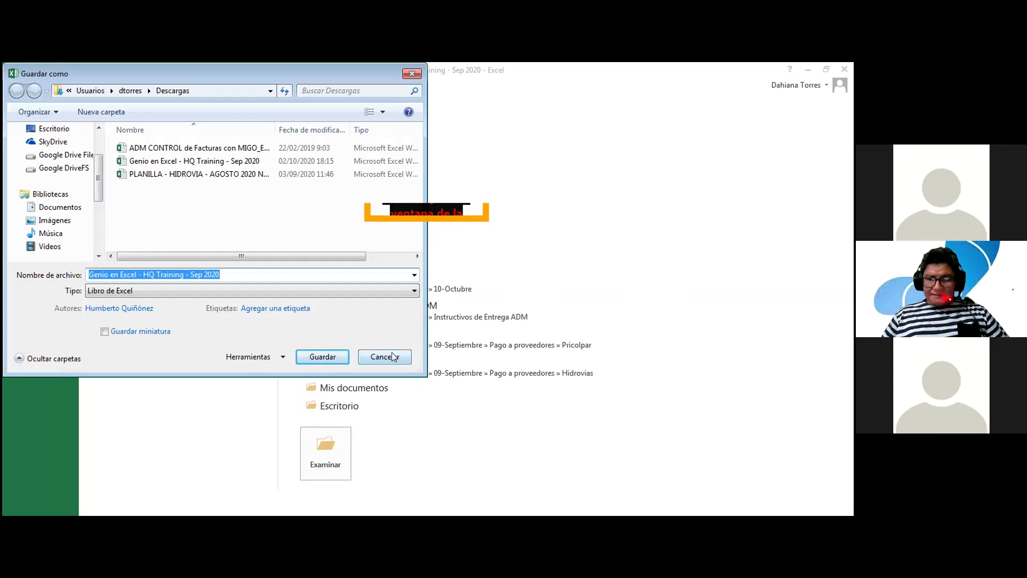
double_click(17, 69)
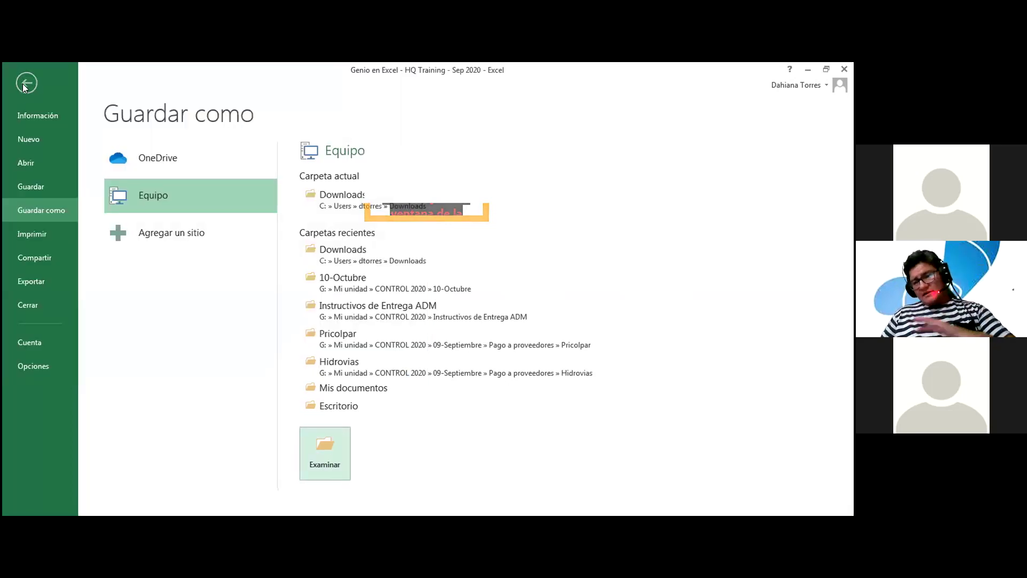
left_click(25, 83)
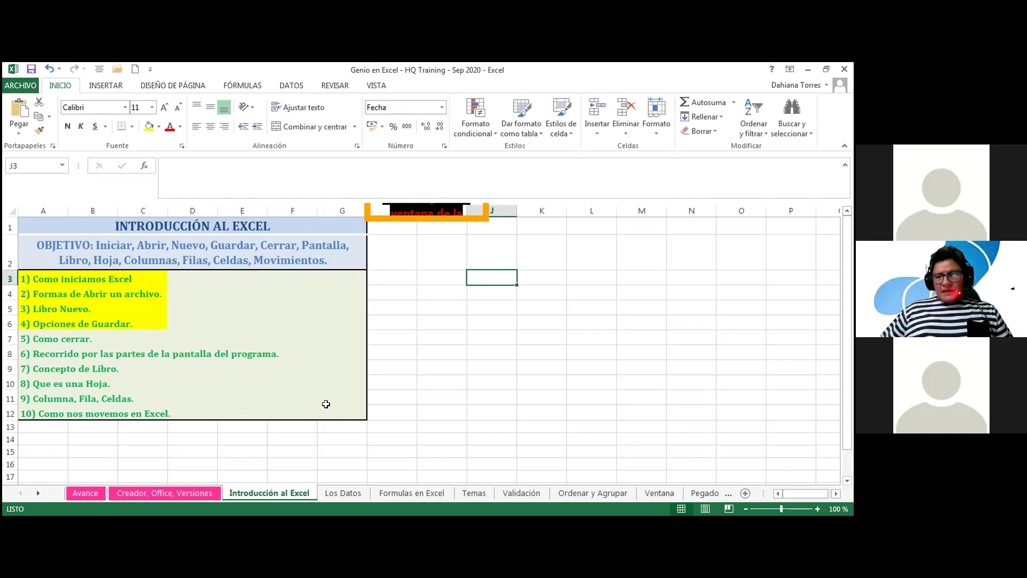
left_click(56, 339)
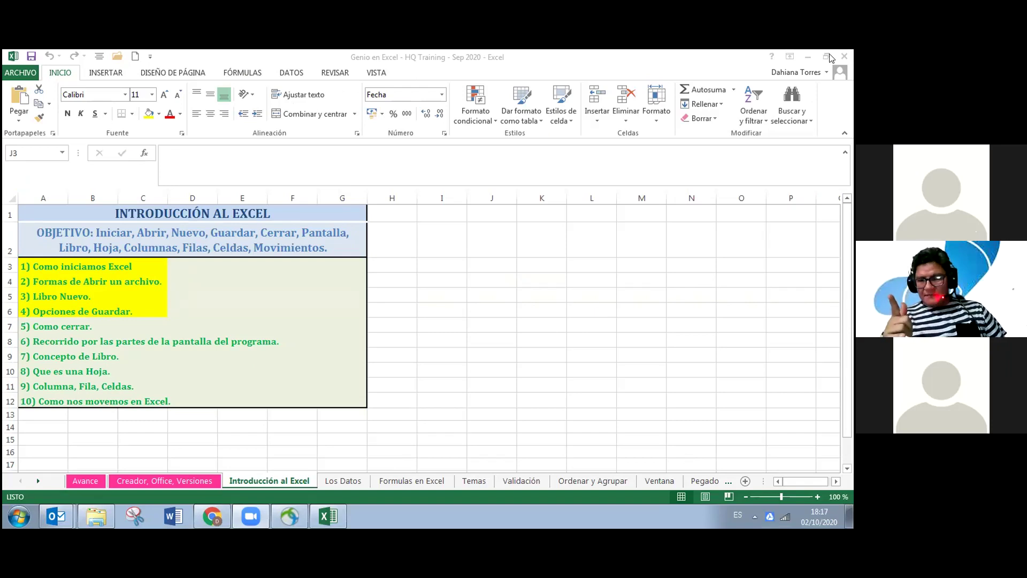
Close the Genio en Excel workbook, choosing Guardar to keep the changes.
left_click(844, 57)
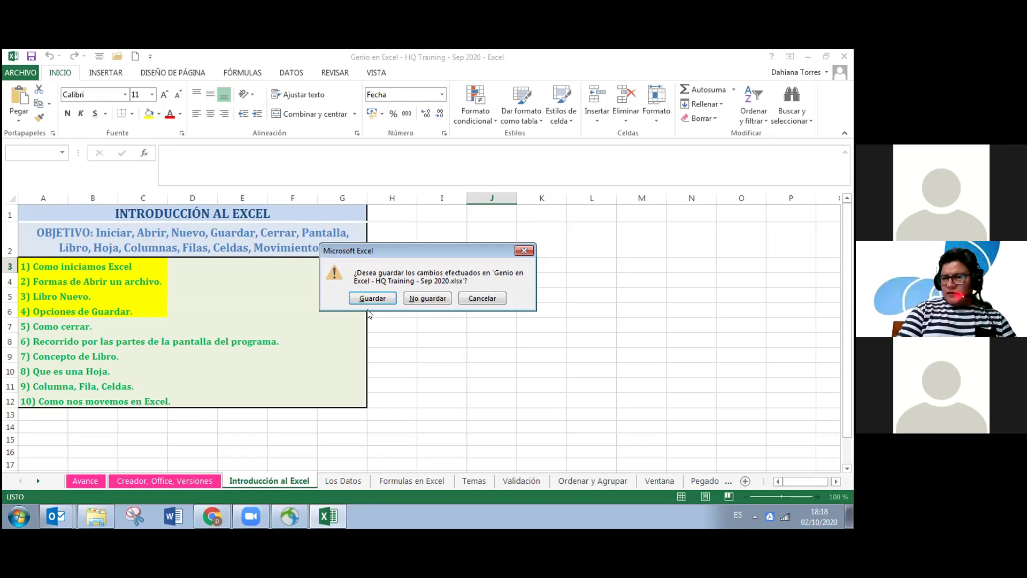
left_click(370, 297)
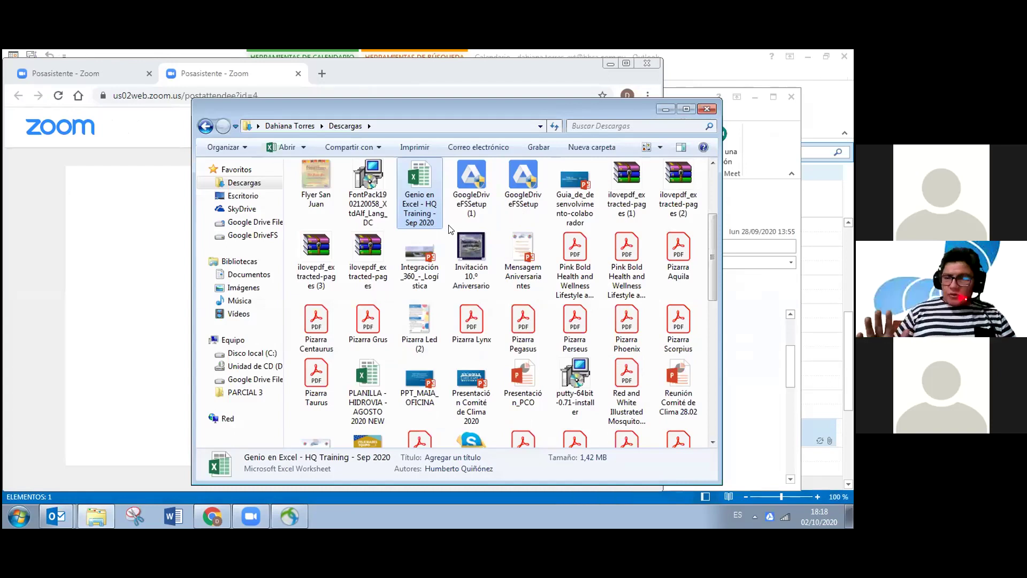
Reopen 'Genio en Excel - HQ Training - Sep 2020' from the Descargas folder.
left_click(427, 205)
left_click(425, 213)
double_click(424, 214)
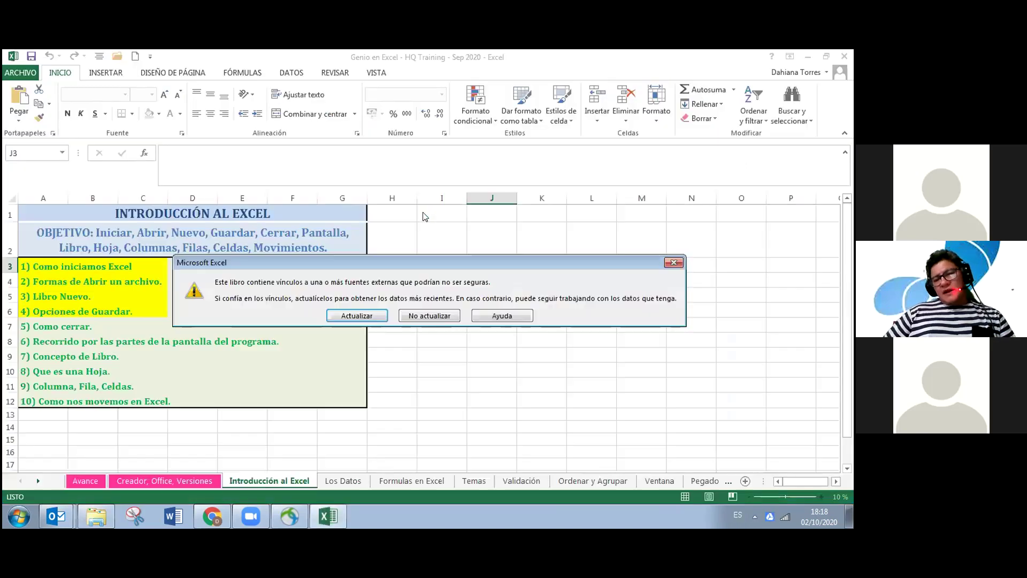
left_click(353, 313)
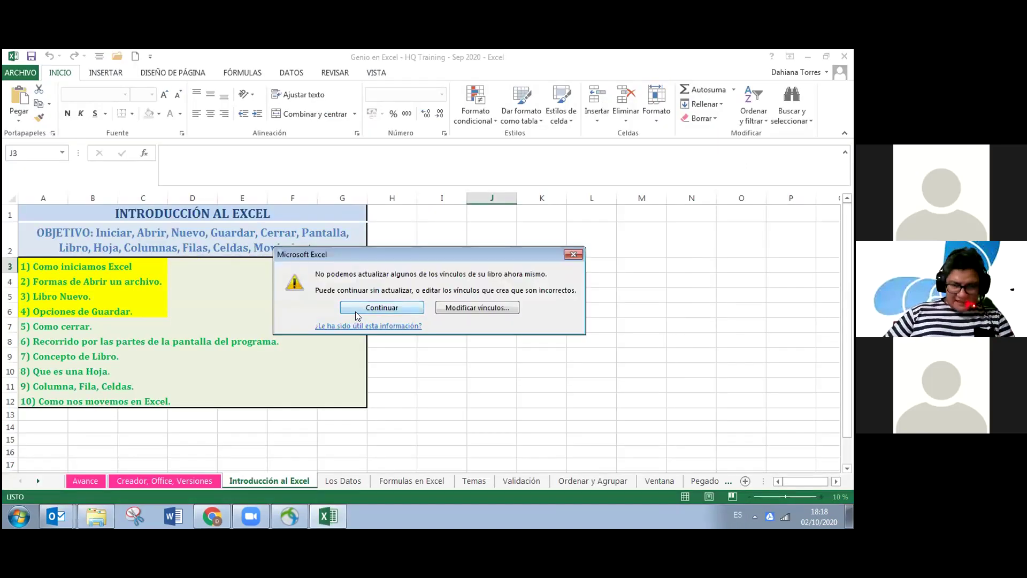
left_click(357, 315)
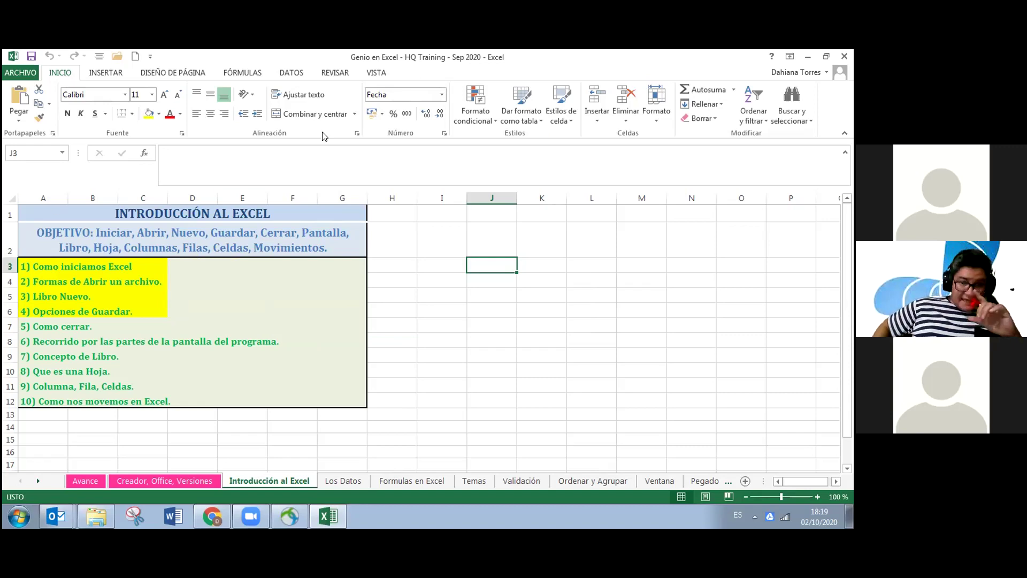
Close the Genio en Excel workbook and discard its changes with No guardar.
left_click(845, 54)
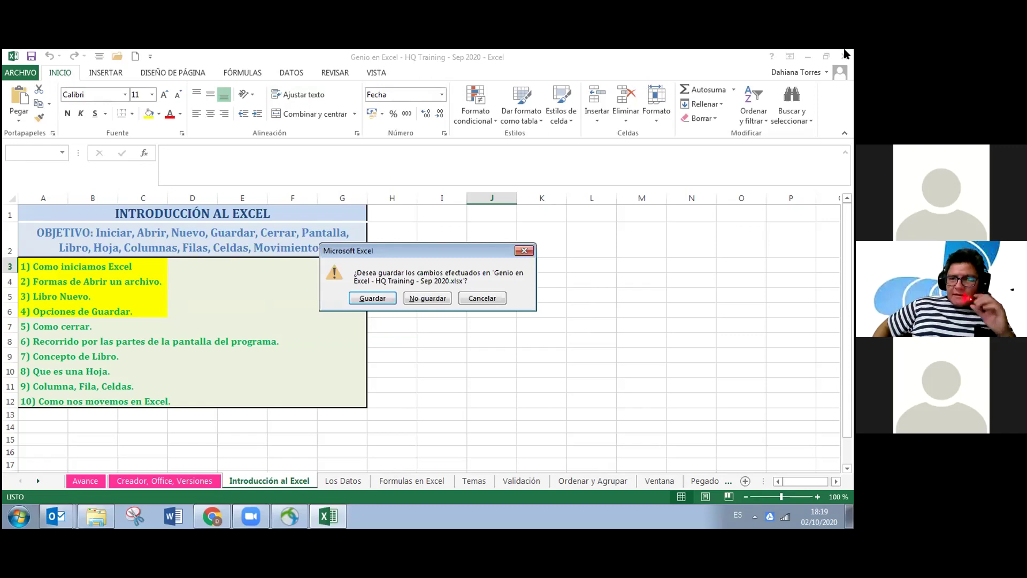
left_click(426, 297)
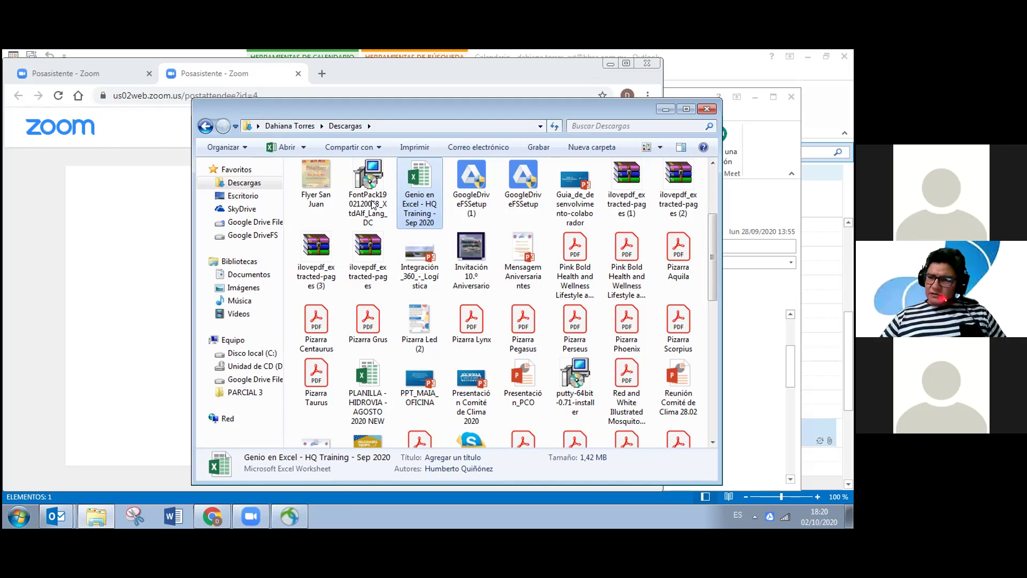
Open 'Genio en Excel - HQ Training - Sep 2020' from Descargas in Excel.
double_click(422, 208)
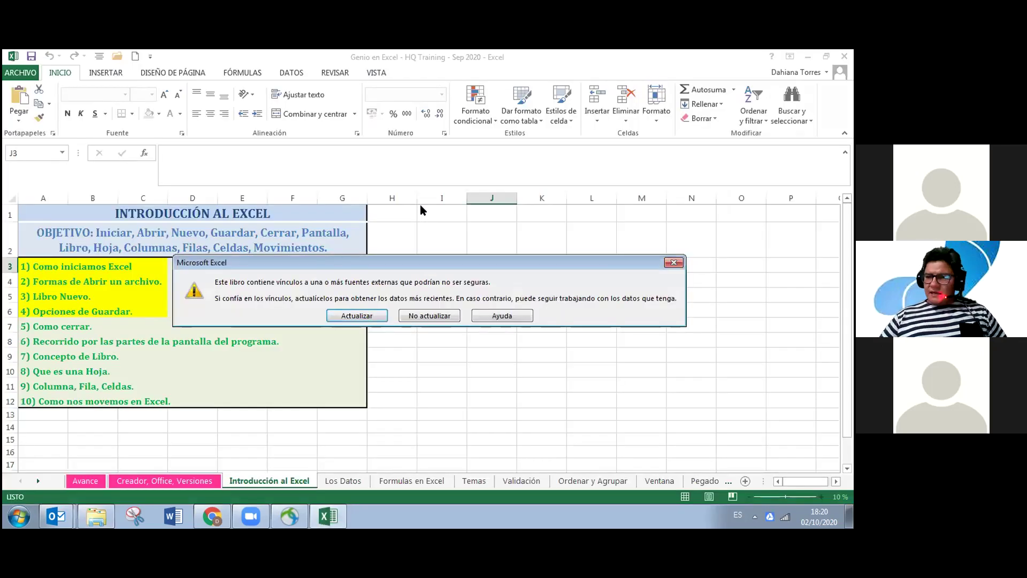
Dismiss the external-links warning, then cancel the close so the workbook stays open.
key("Return")
key("Return")
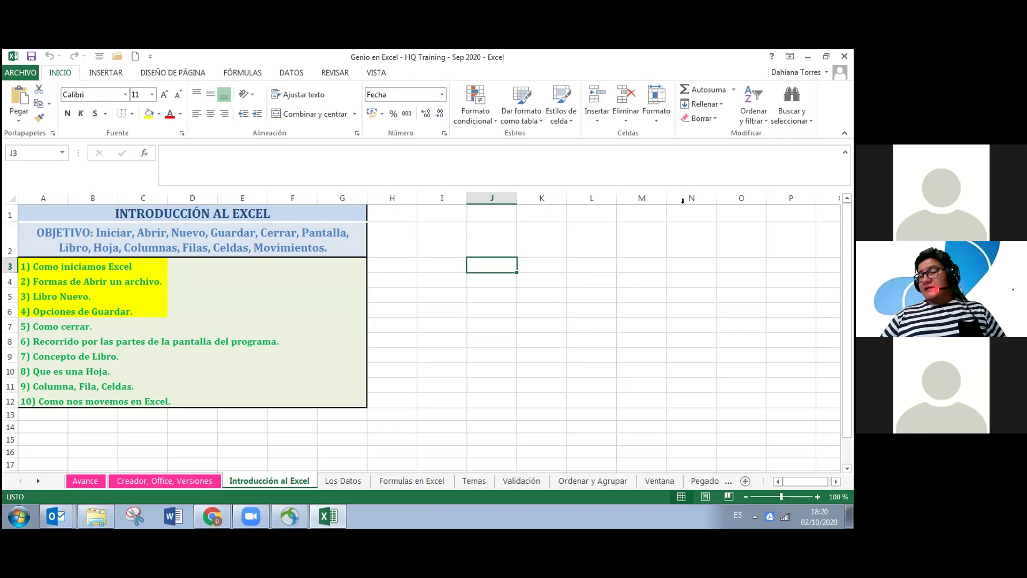
left_click(844, 57)
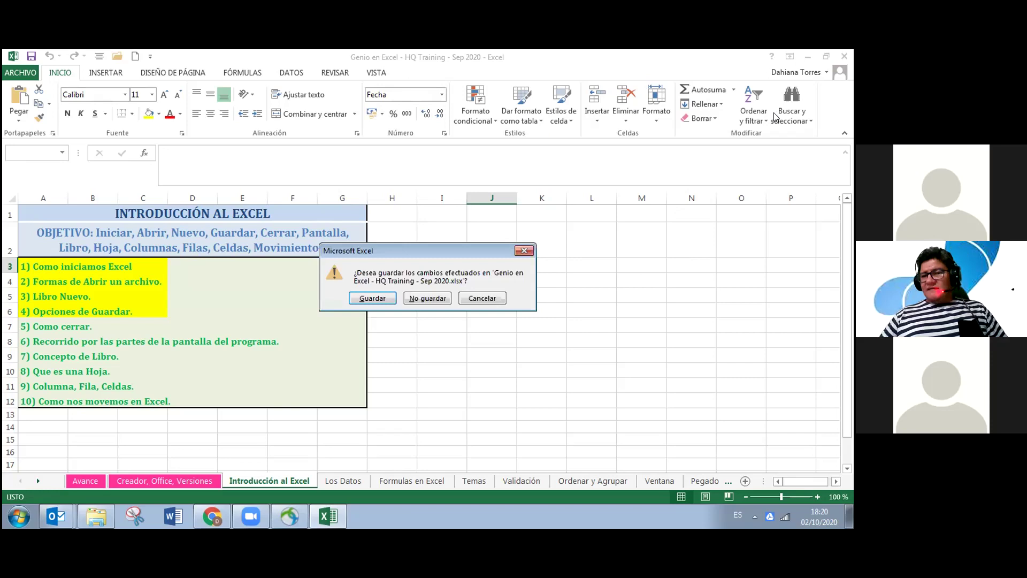
left_click(471, 295)
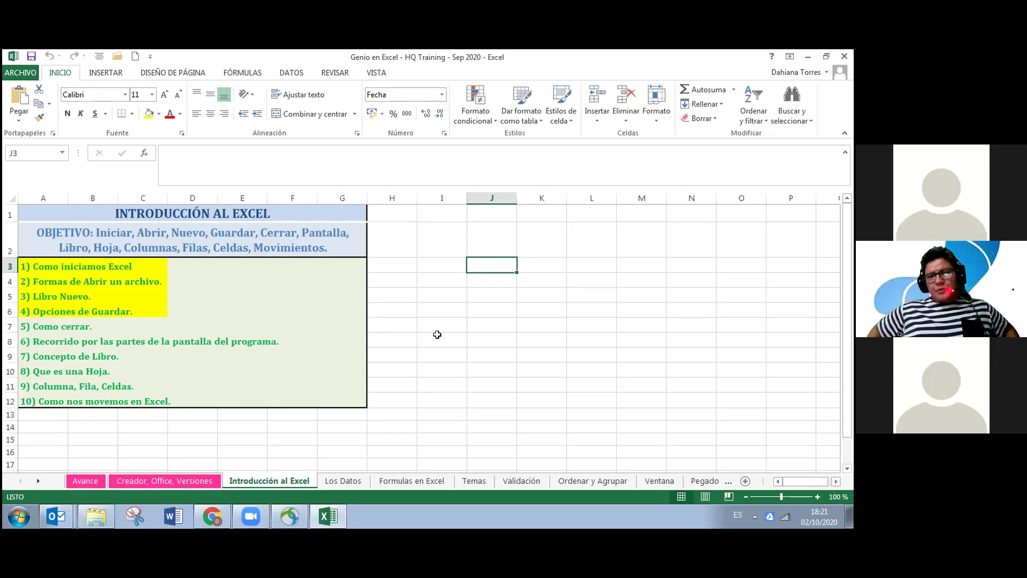
Open Control de Facturas - Octubre from Google DriveFS > Mi unidad > CONTROL 2020 > 10-Octubre.
left_click(107, 515)
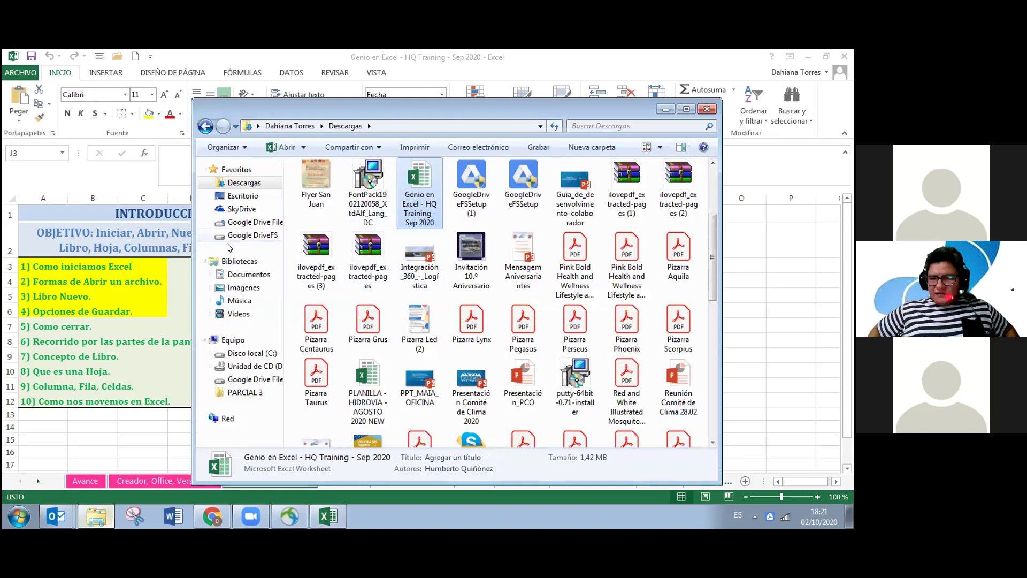
left_click(251, 236)
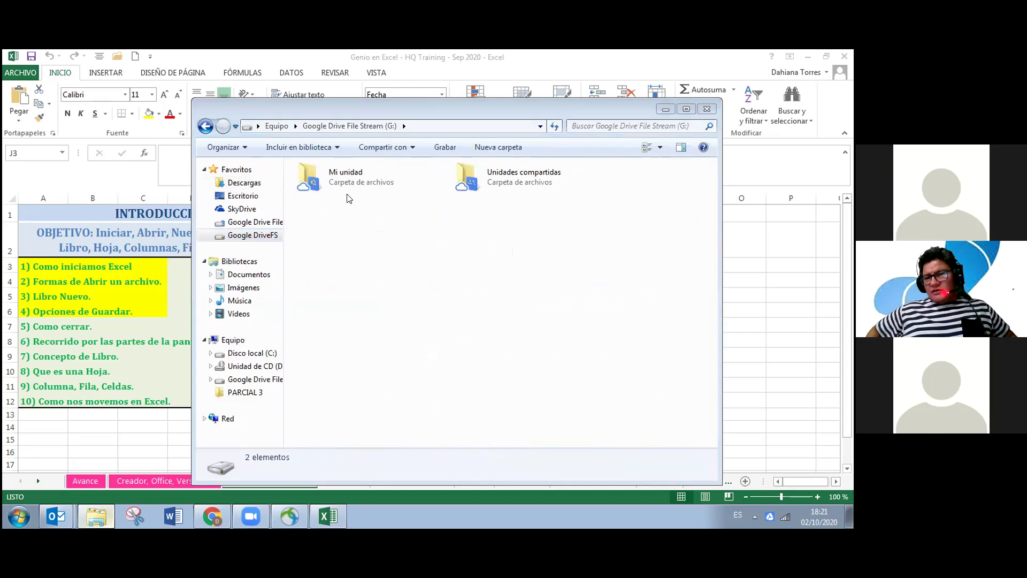
double_click(348, 197)
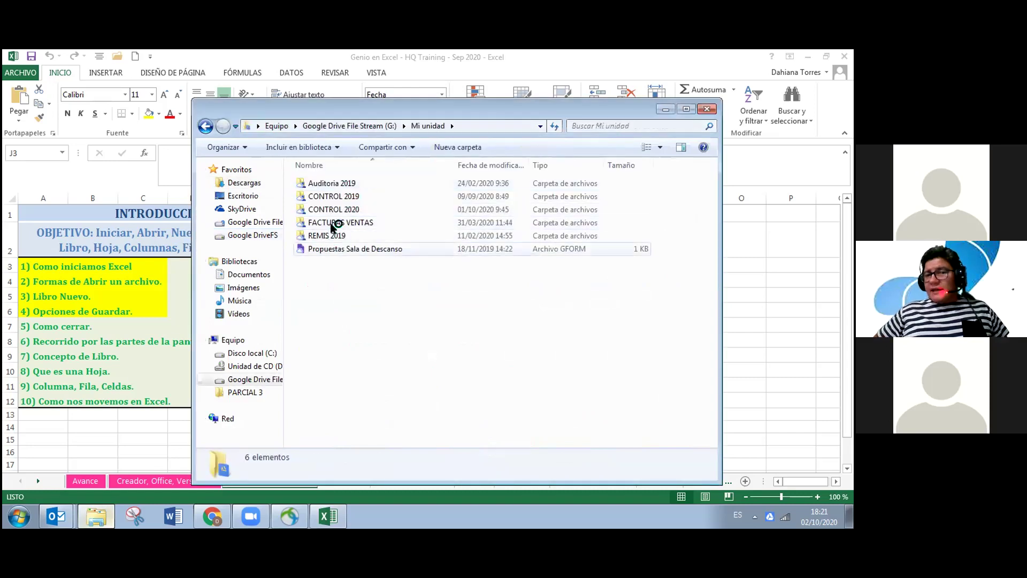
double_click(328, 222)
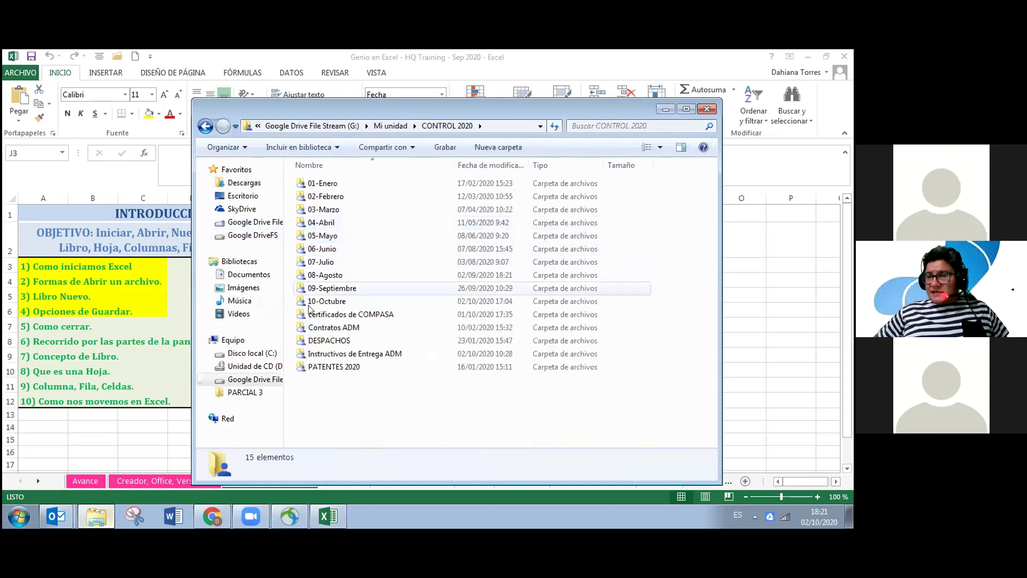
double_click(310, 303)
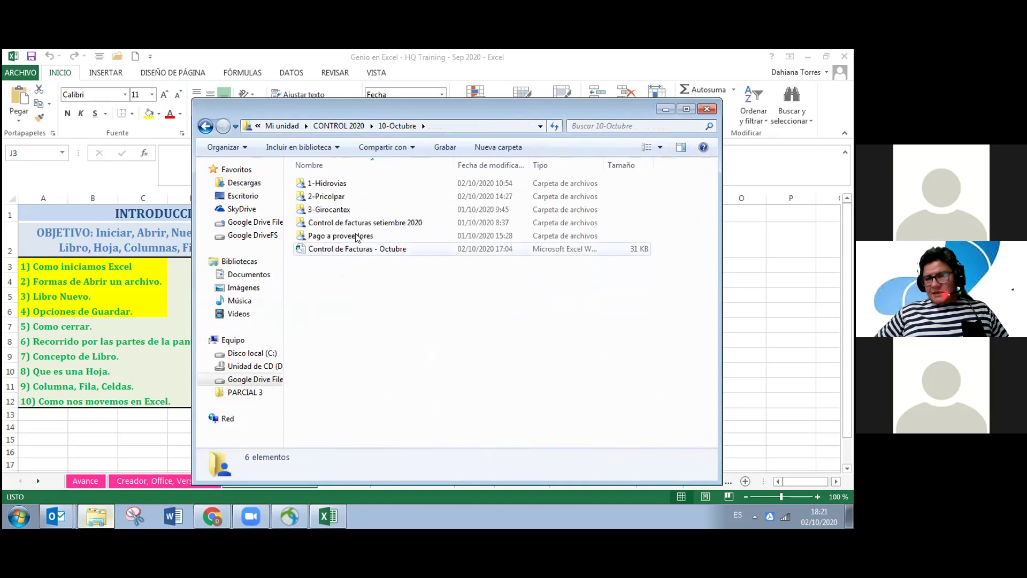
double_click(327, 248)
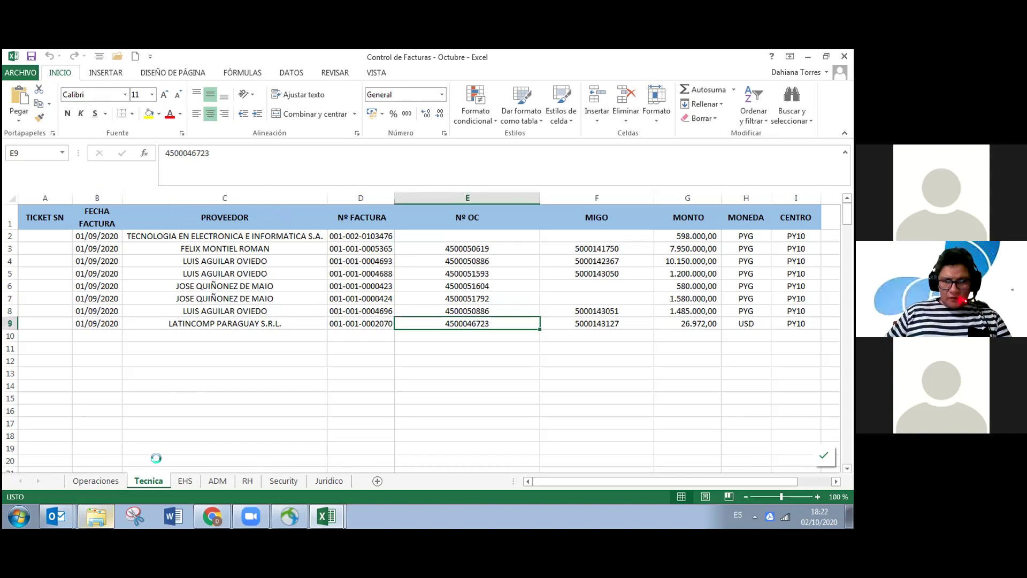
Switch workbook windows with Ctrl+Tab toward the Genio en Excel workbook.
key("ctrl+Tab")
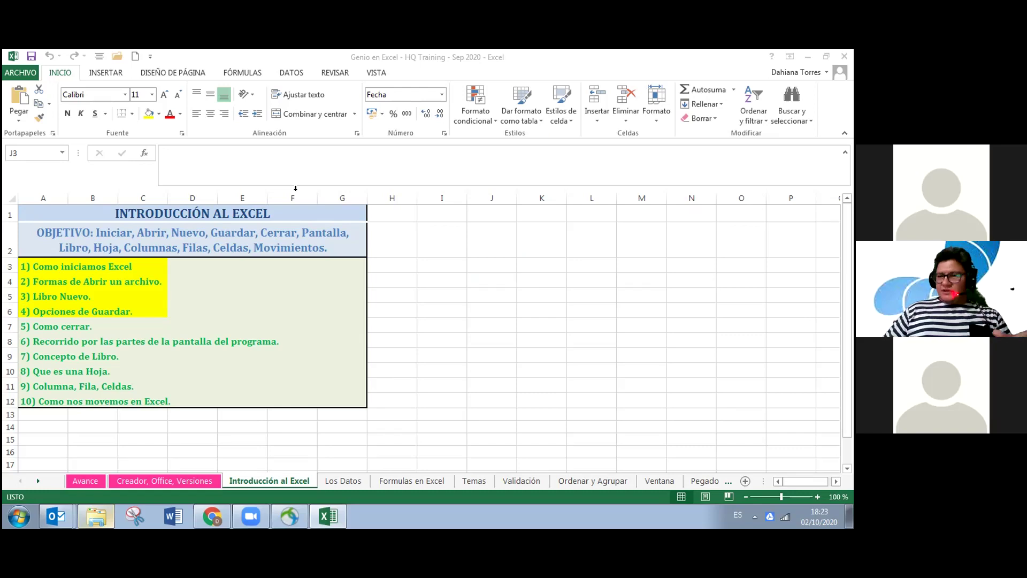
left_click(88, 515)
double_click(346, 250)
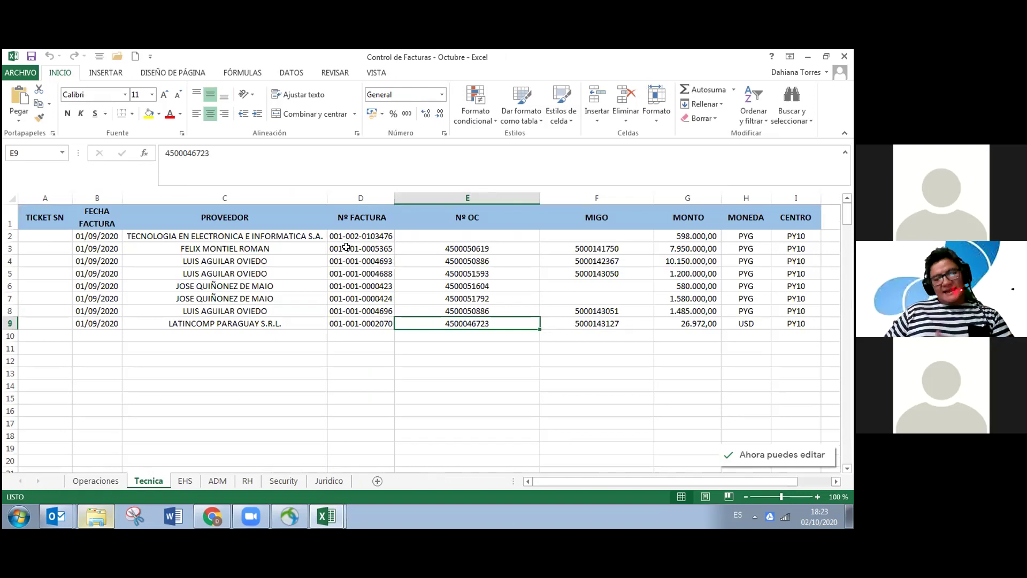
left_click(321, 338)
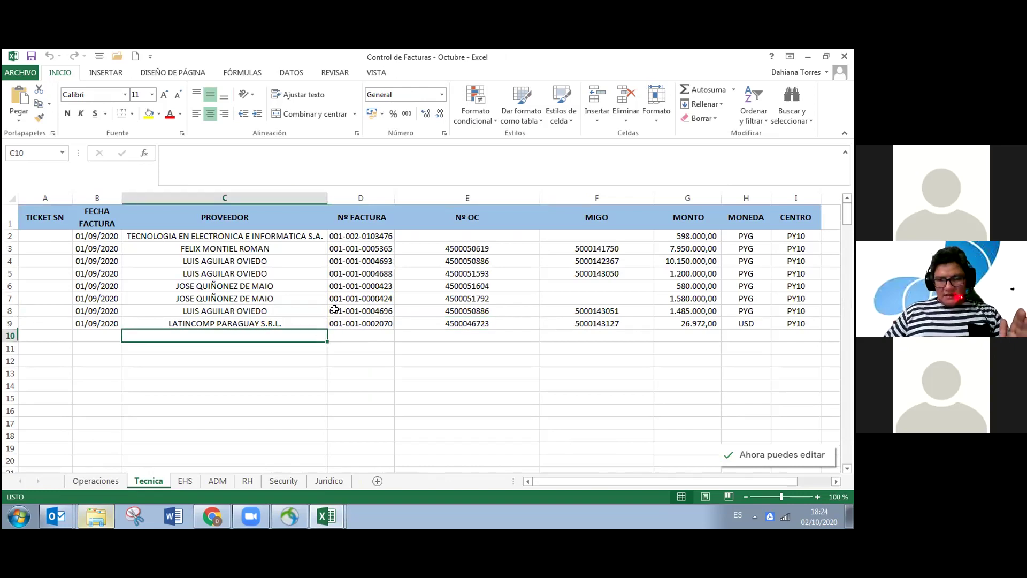
key("alt")
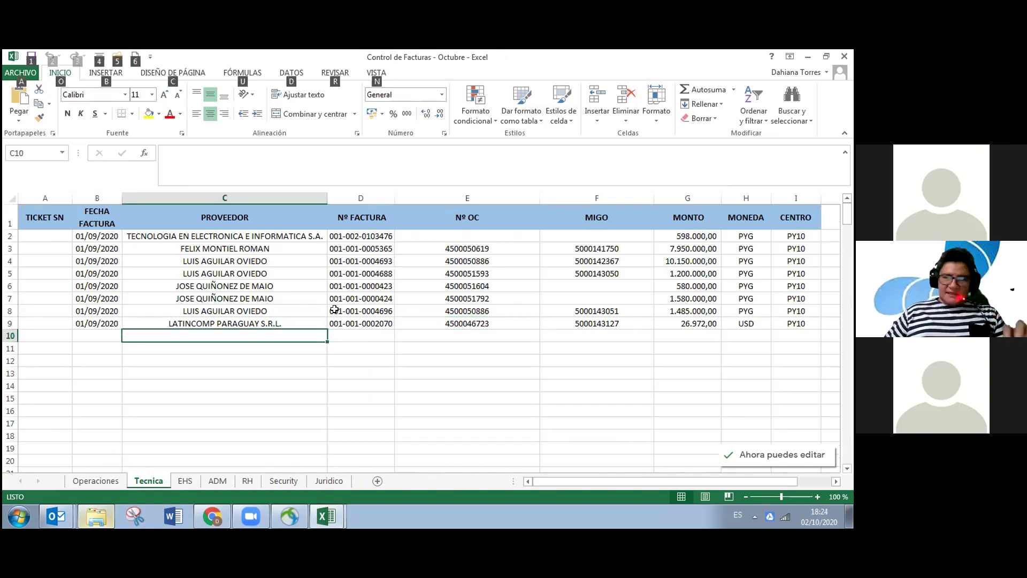
key("alt+Tab")
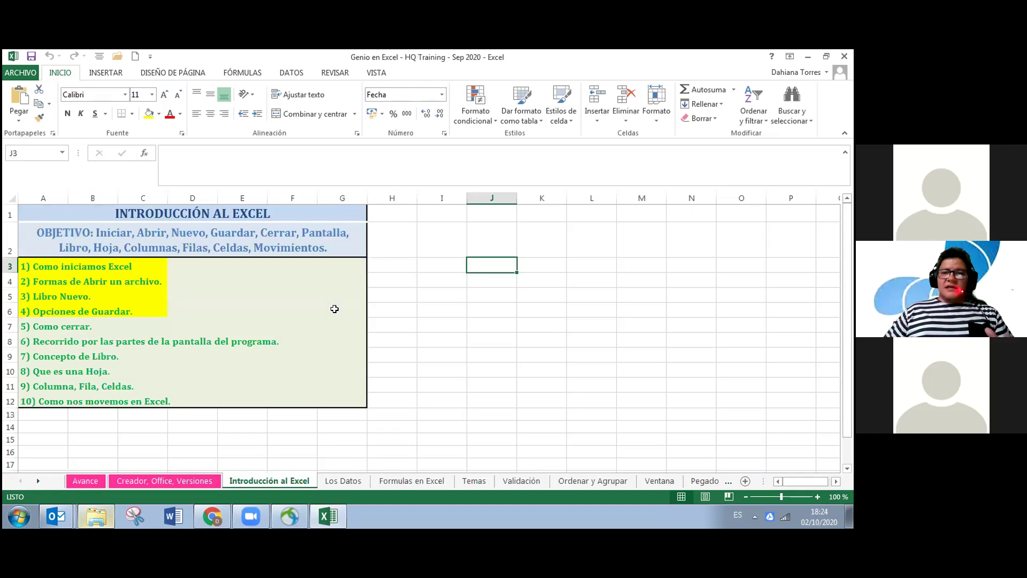
Close the Genio en Excel workbook with Alt+F4, bringing up the save-changes prompt.
key("alt+Tab")
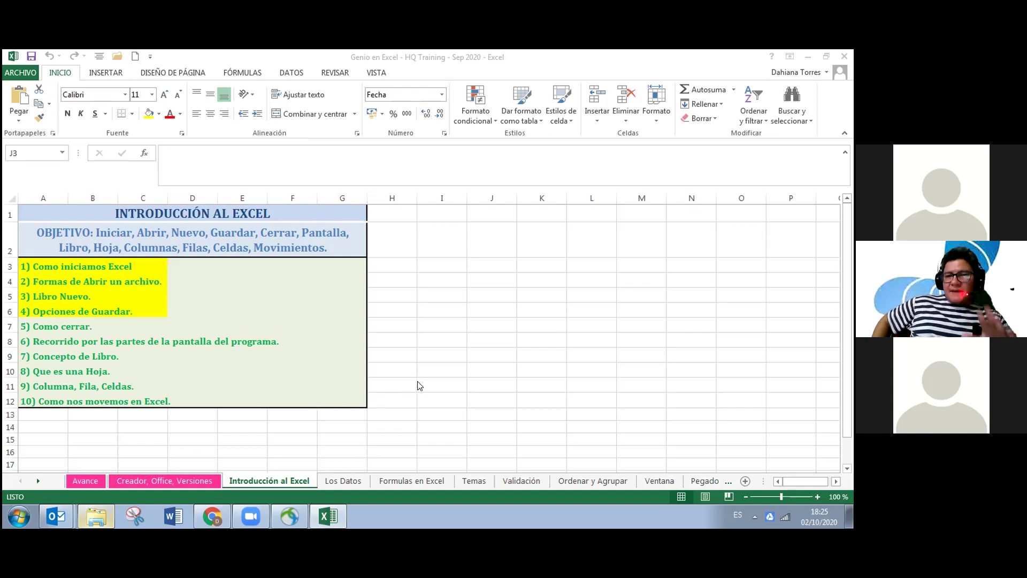
key("alt+F4")
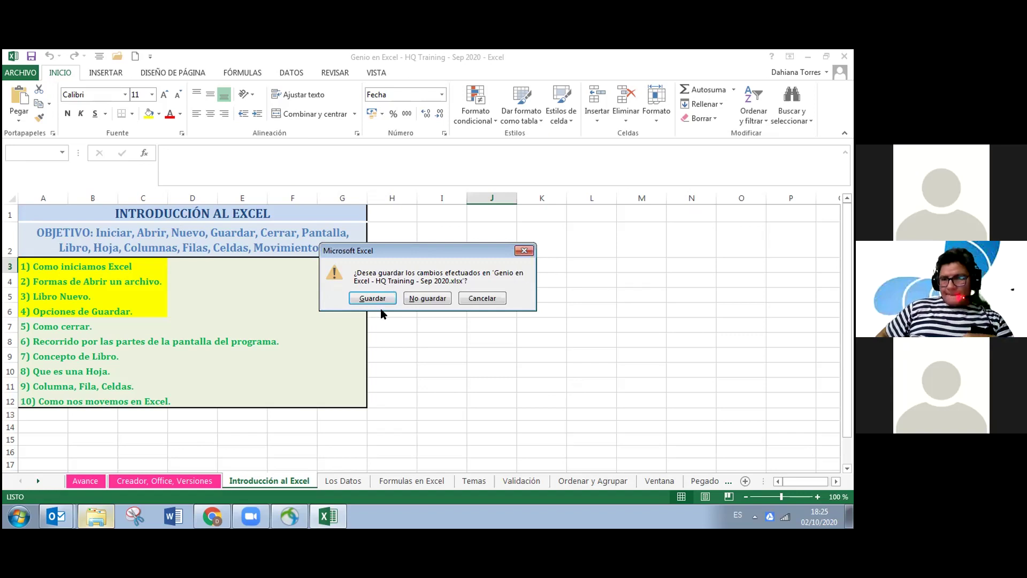
Answer the save prompt so the Genio en Excel workbook closes.
left_click(384, 294)
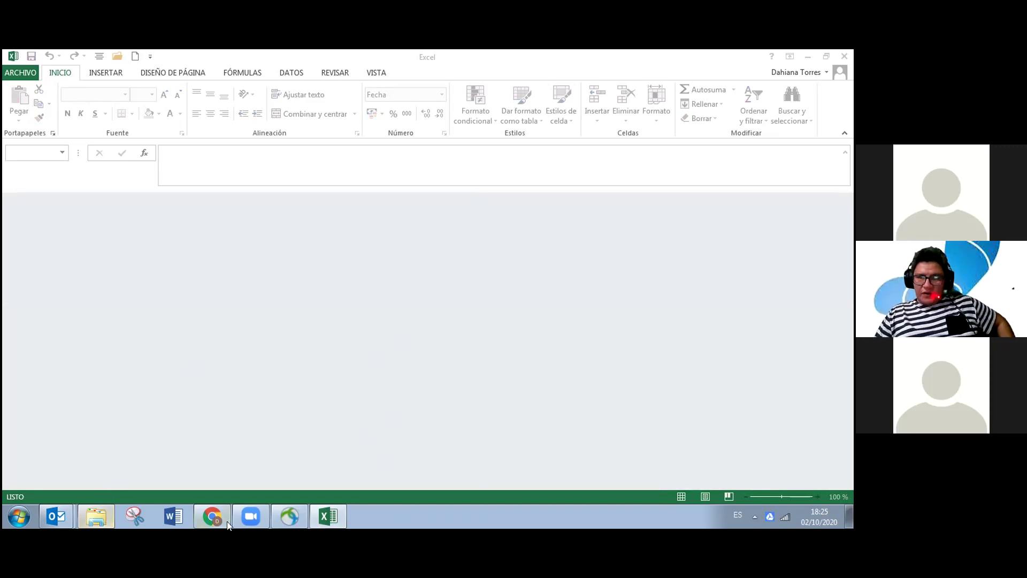
Open Control de Facturas - Octubre in Excel from the 10-Octubre folder.
left_click(105, 515)
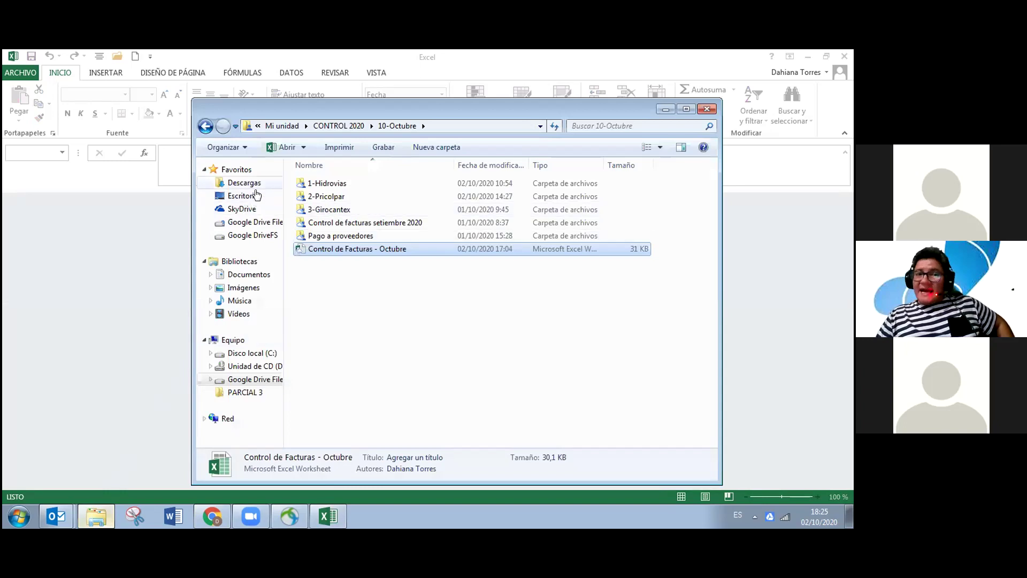
double_click(323, 249)
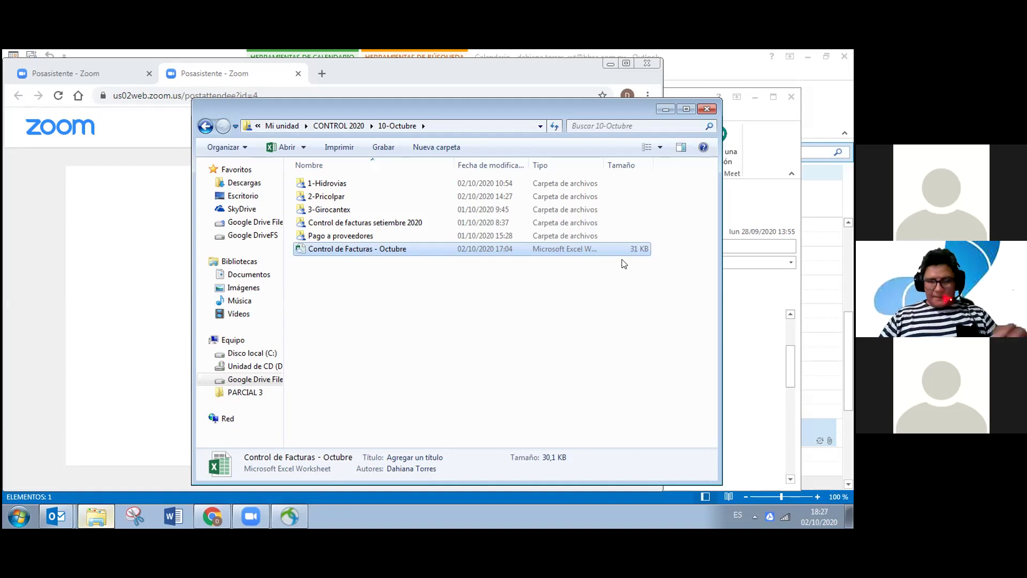
mouse_move(242, 196)
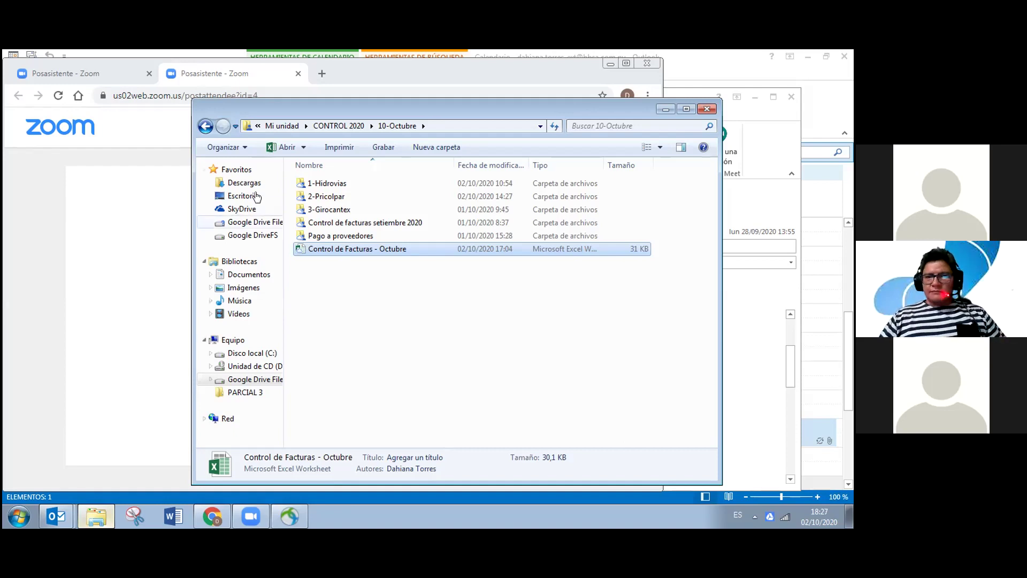
double_click(337, 246)
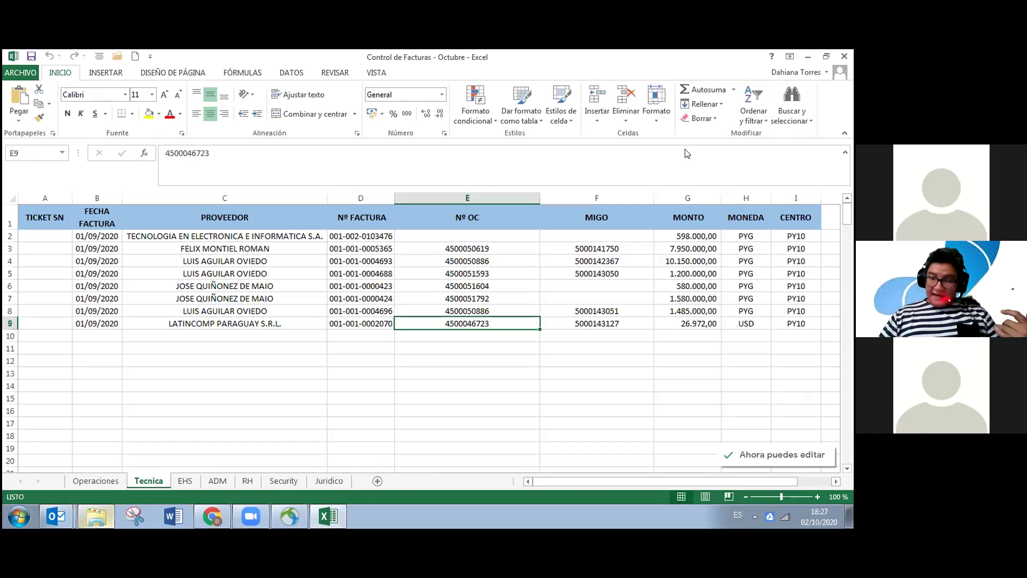
Quit Excel with Alt+F4, closing Control de Facturas - Octubre.
key("alt+F4")
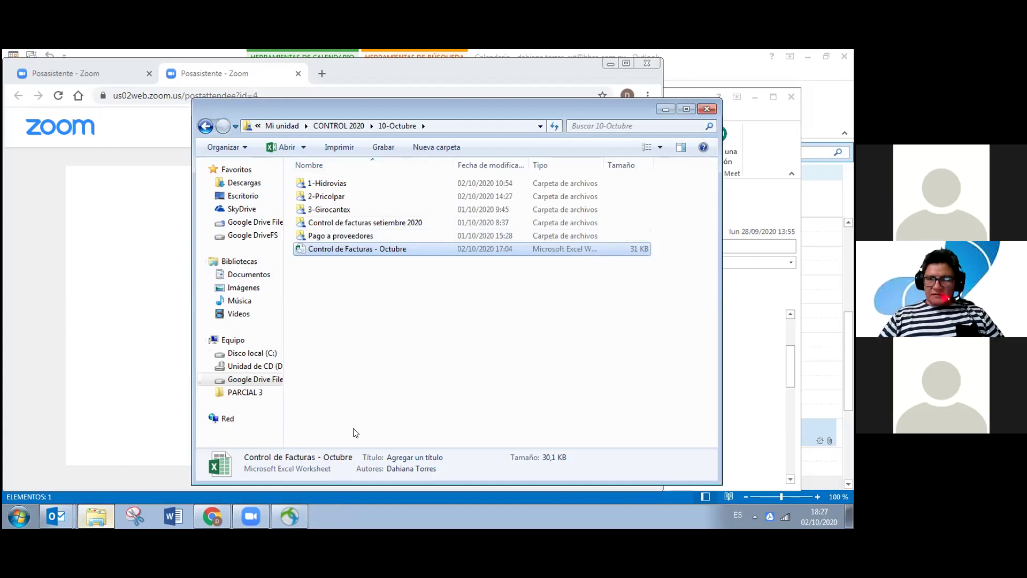
Check the 10-Octubre folder's full path, then close the Explorer window.
key("F4")
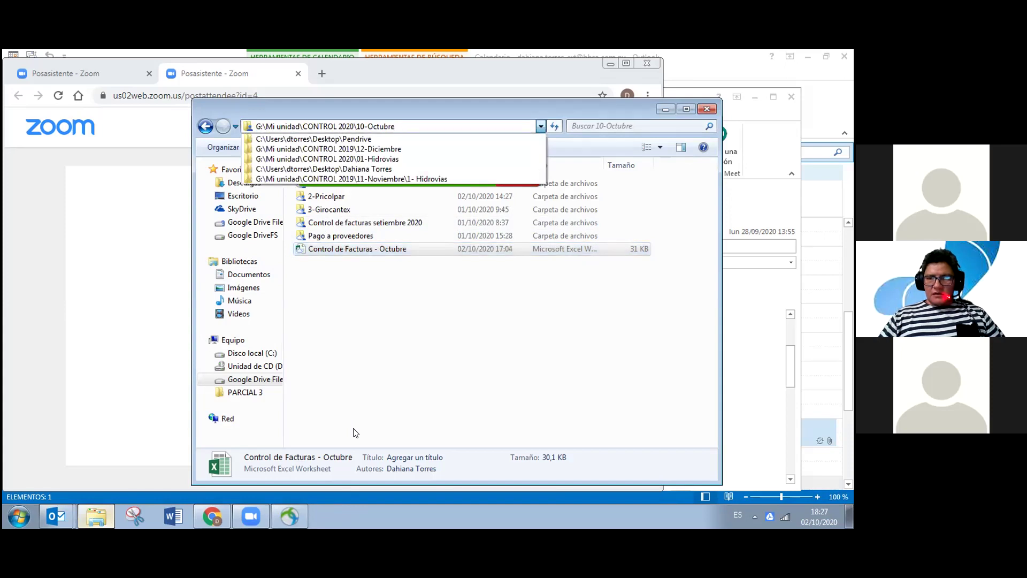
key("Return")
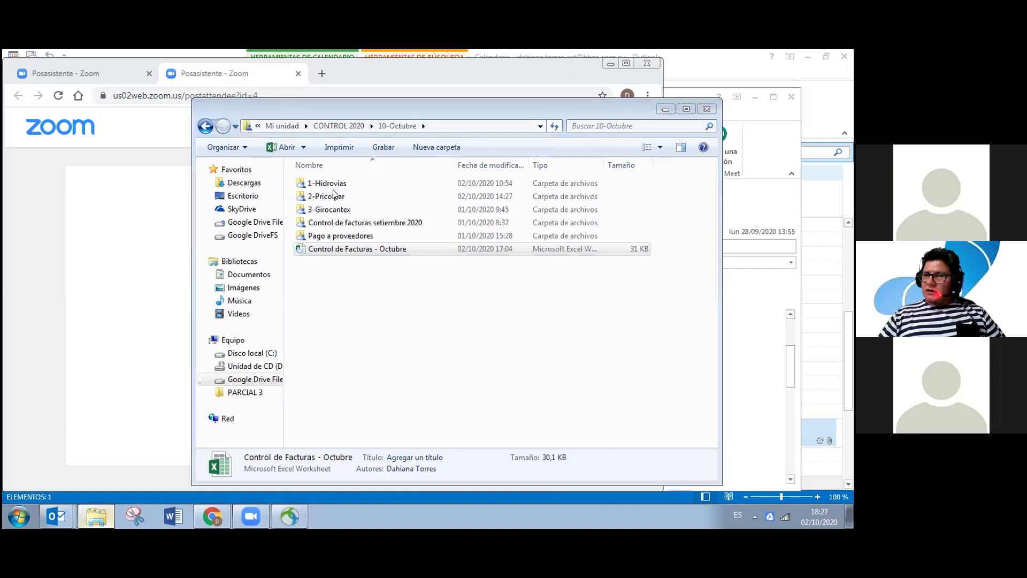
left_click(403, 327)
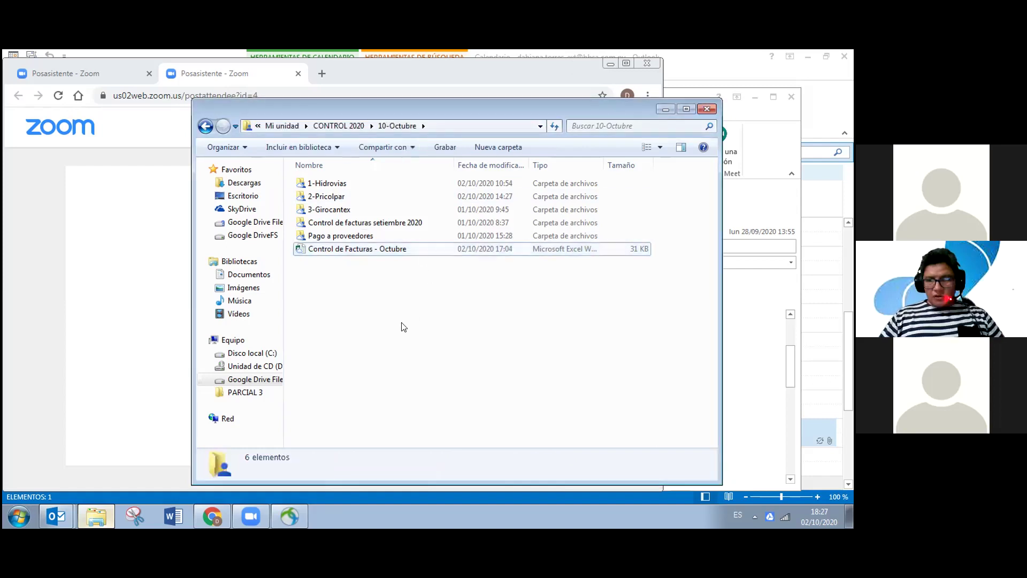
key("F4")
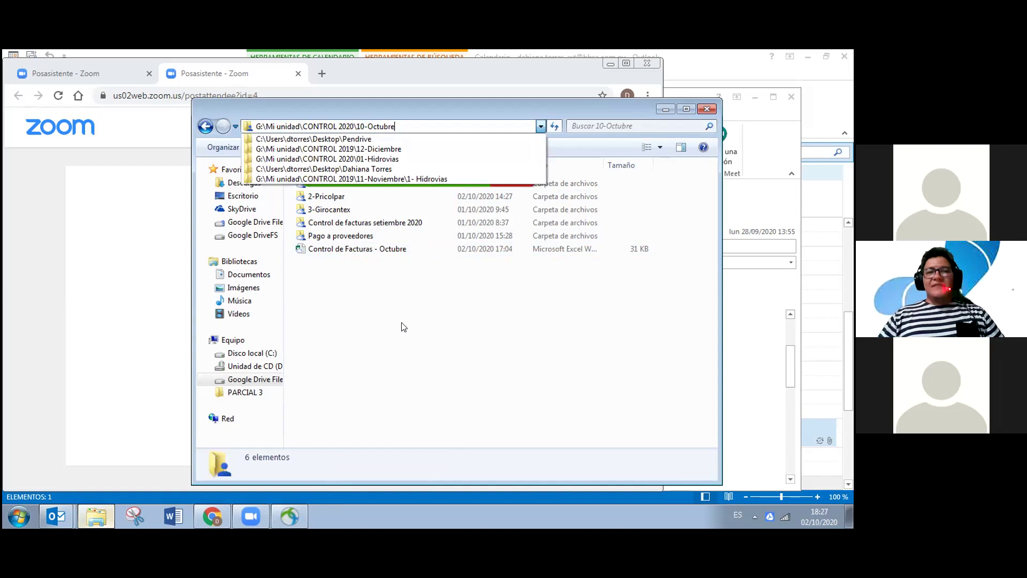
key("Escape")
key("alt+F4")
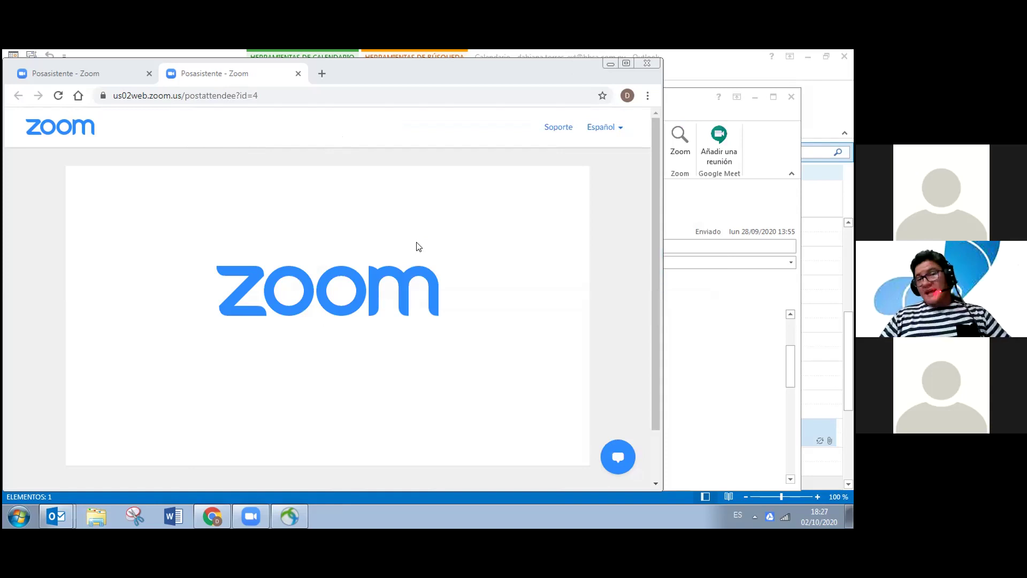
Minimize the Zoom browser window and close the Genio en Excel meeting details.
left_click(608, 65)
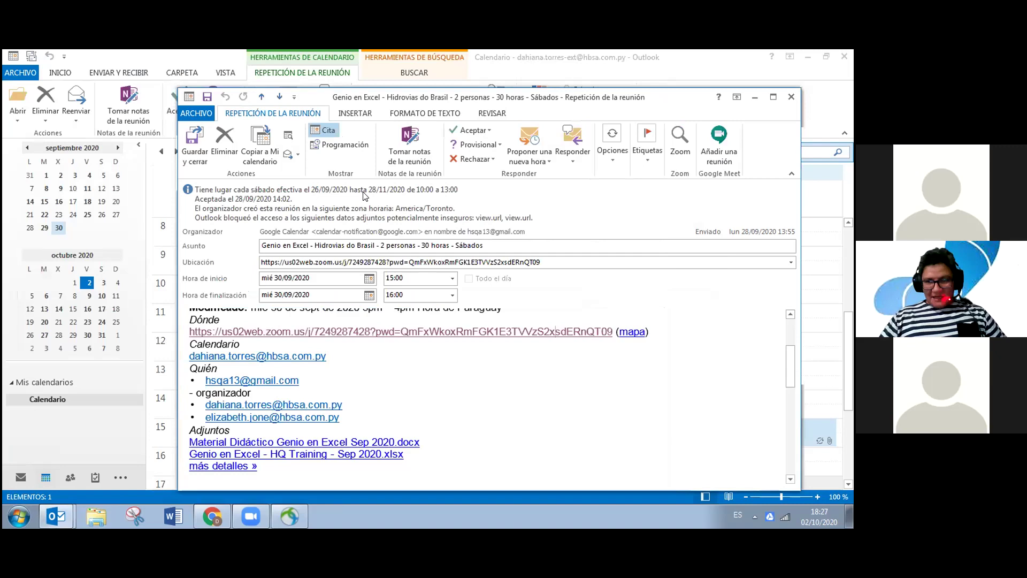
left_click(749, 97)
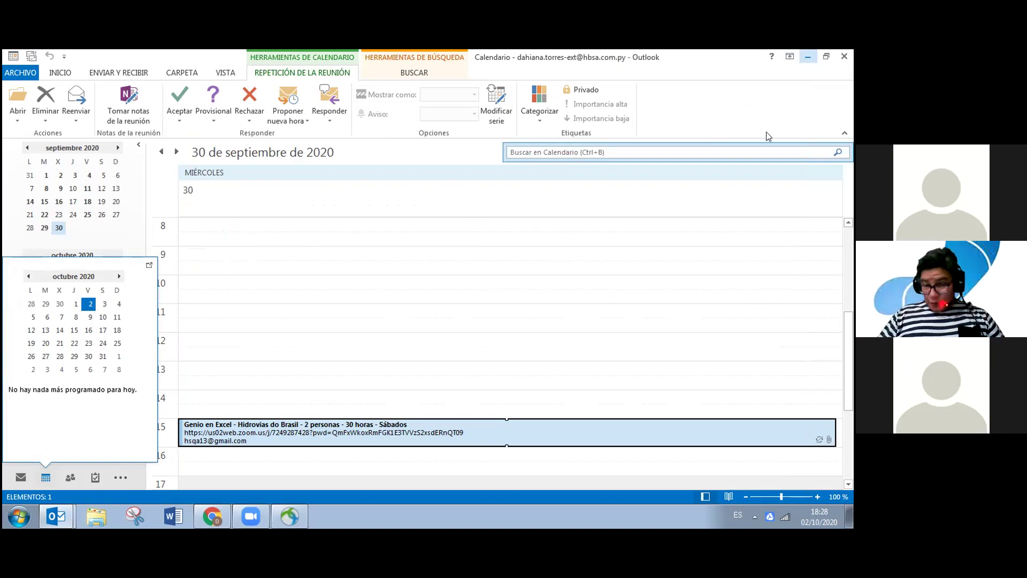
Open Genio en Excel - HQ Training - Sep 2020 from the Descargas folder.
key("super+e")
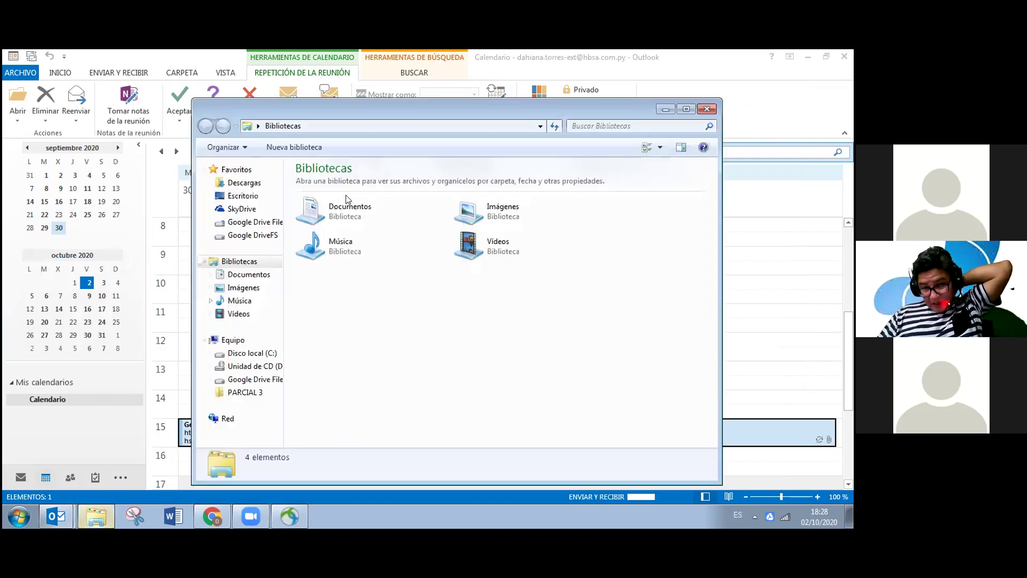
left_click(244, 183)
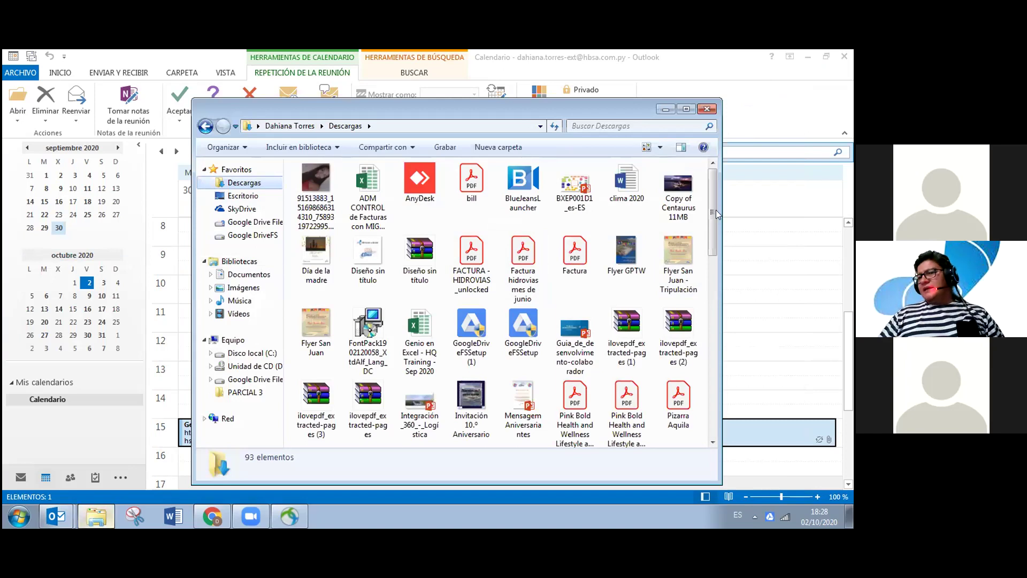
scroll(713, 215, "down", 3)
scroll(723, 262, "down", 2)
scroll(723, 272, "down", 3)
scroll(723, 272, "up", 6)
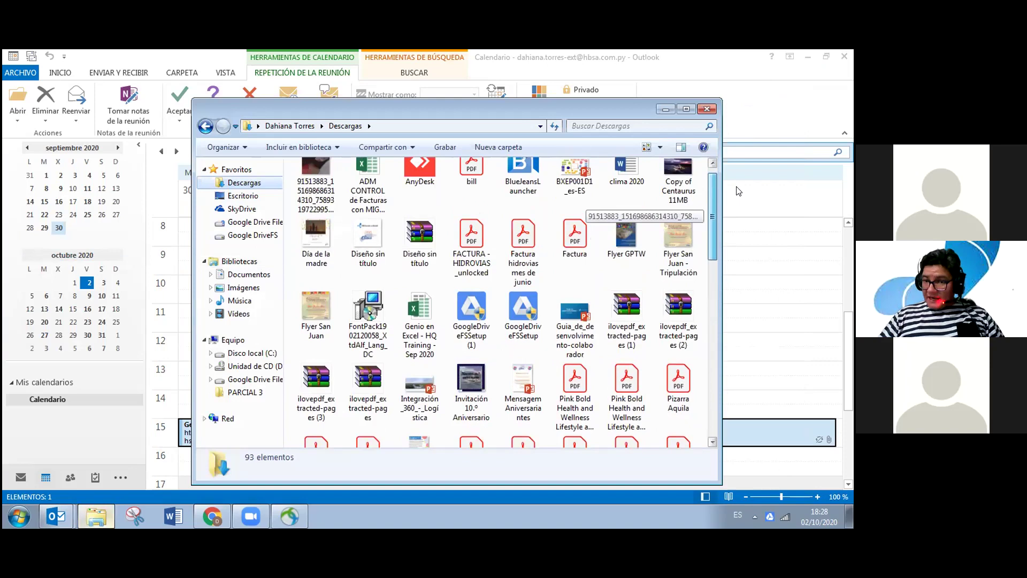
scroll(738, 191, "up", 1)
double_click(416, 349)
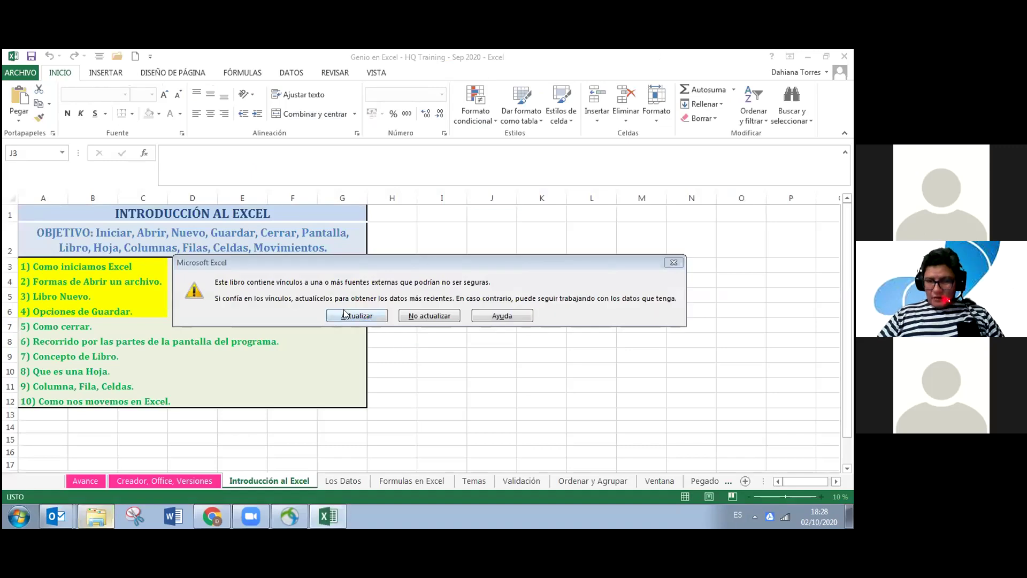
Dismiss the link warnings and fill A7:C7 (5) Como cerrar.) with yellow.
left_click(344, 315)
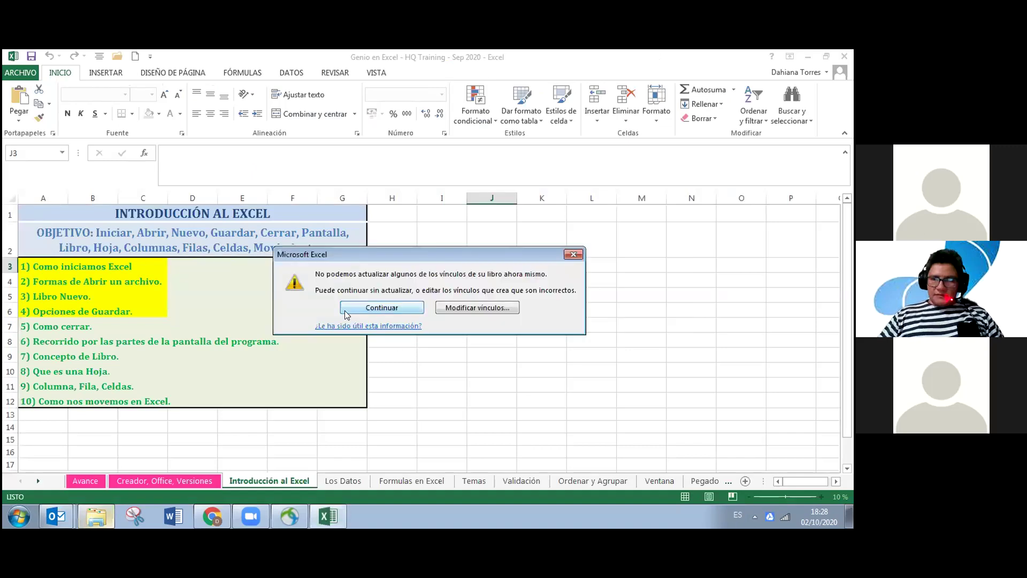
left_click(382, 308)
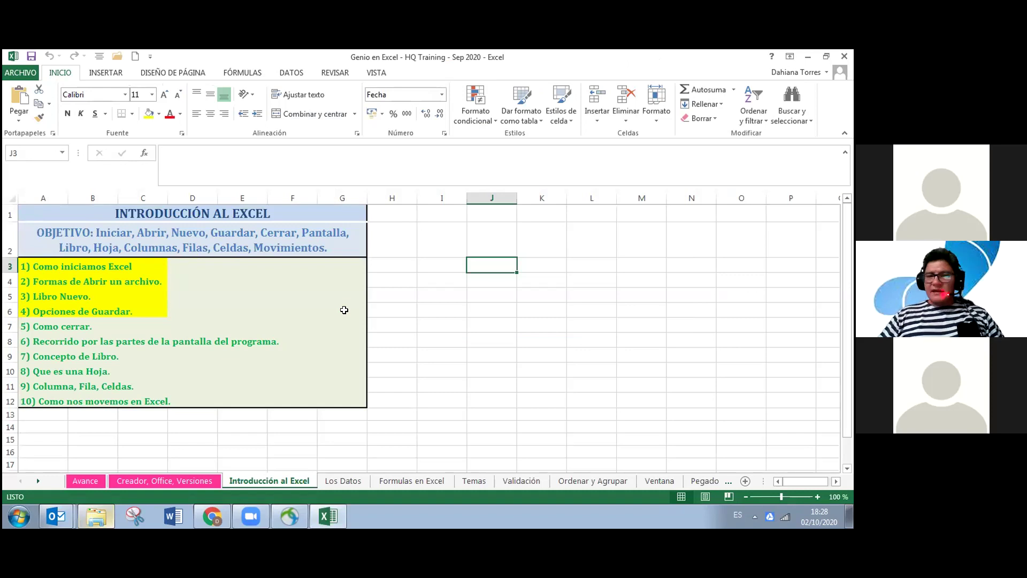
left_click(32, 323)
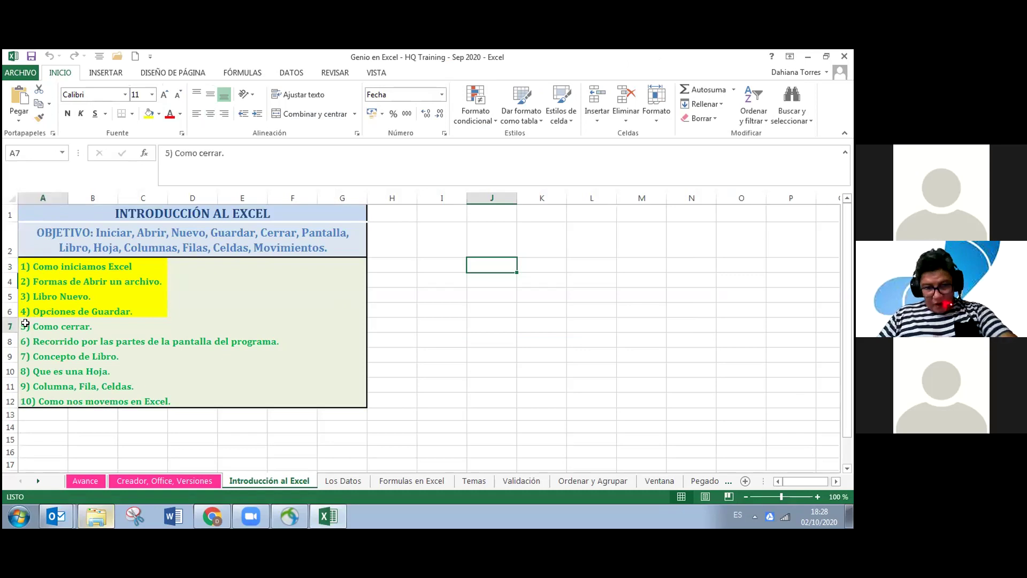
left_click_drag(56, 321, 149, 326)
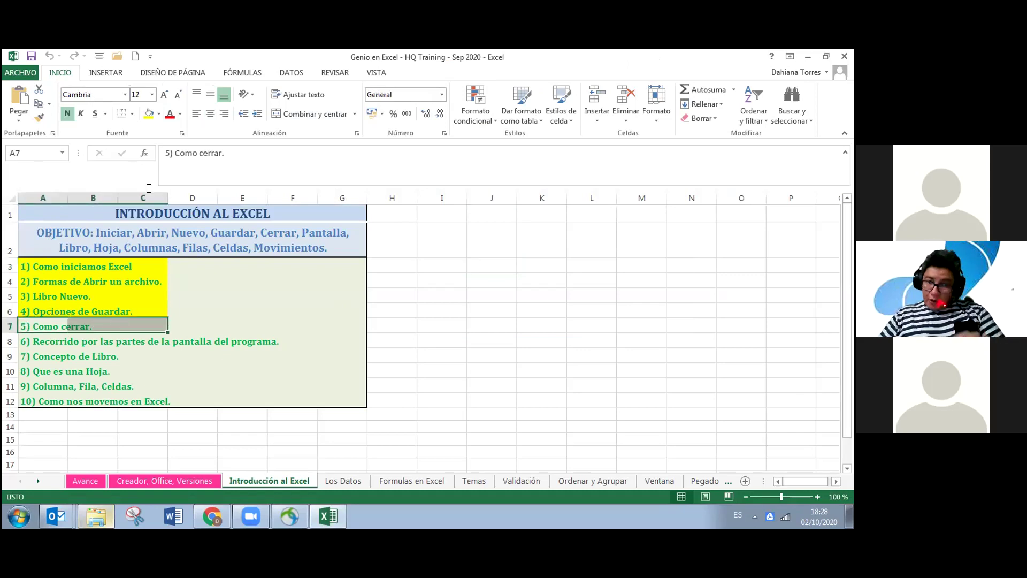
left_click(149, 113)
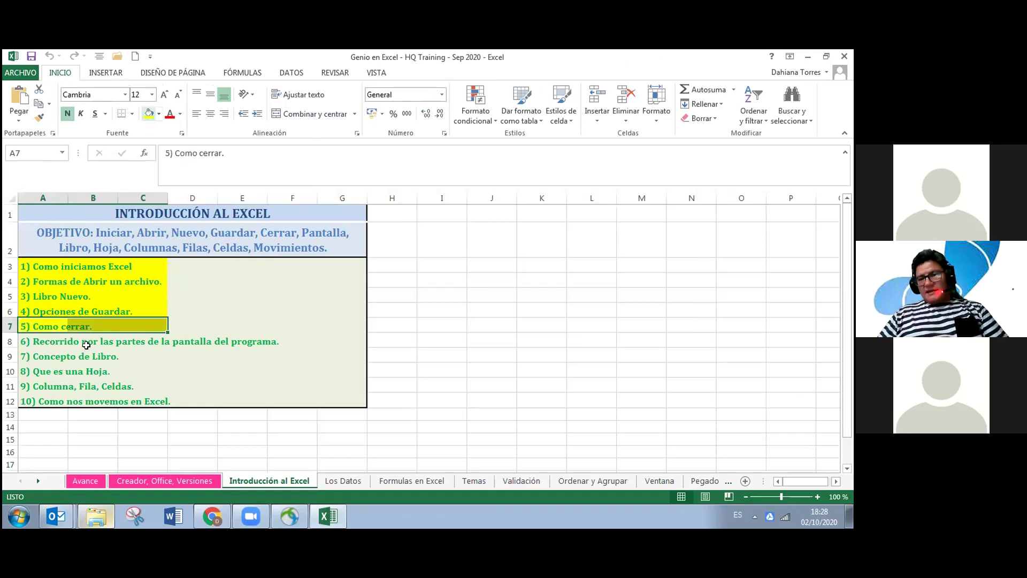
left_click(212, 327)
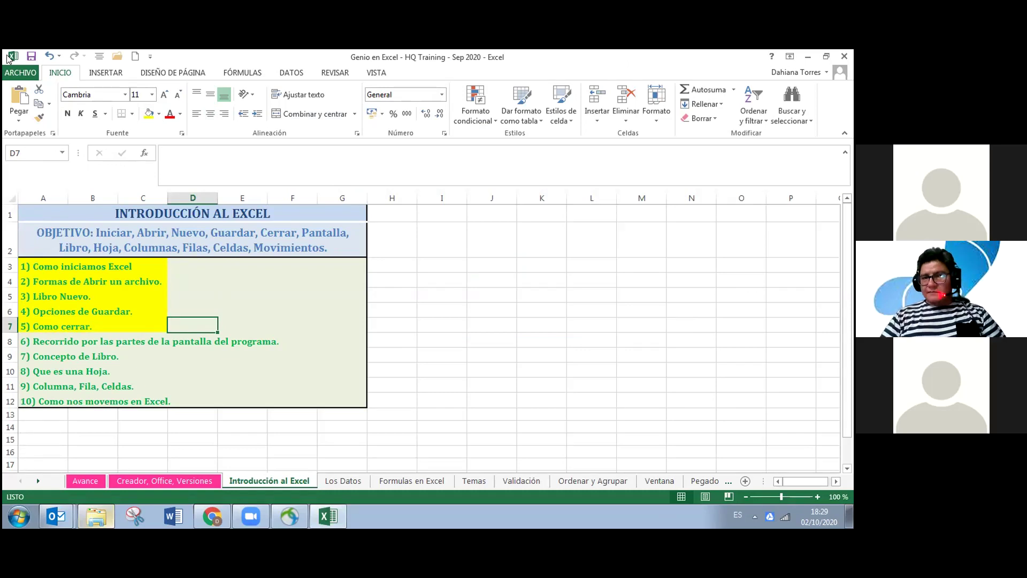
left_click(8, 56)
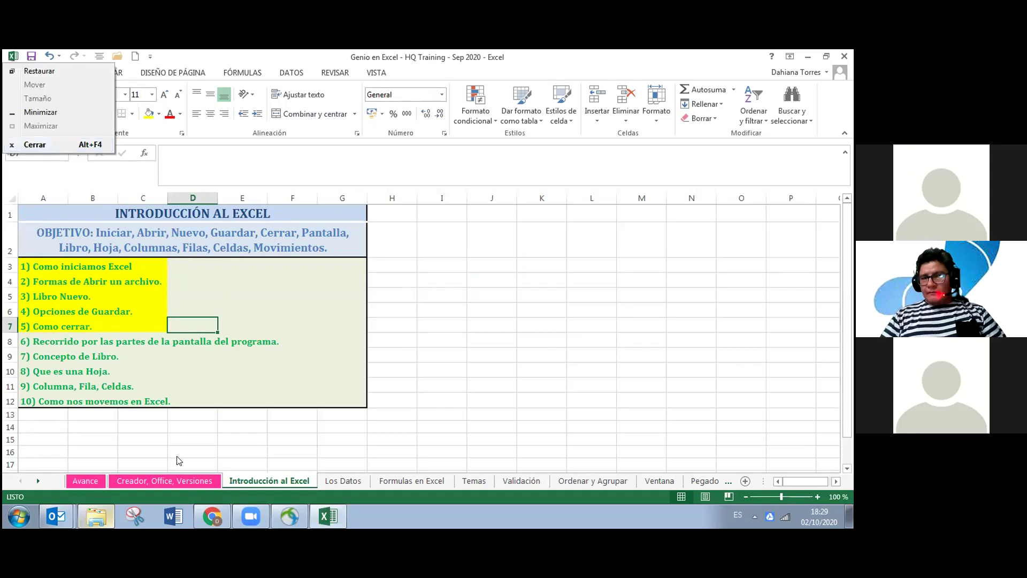
left_click(332, 519)
left_click(331, 519)
left_click(332, 519)
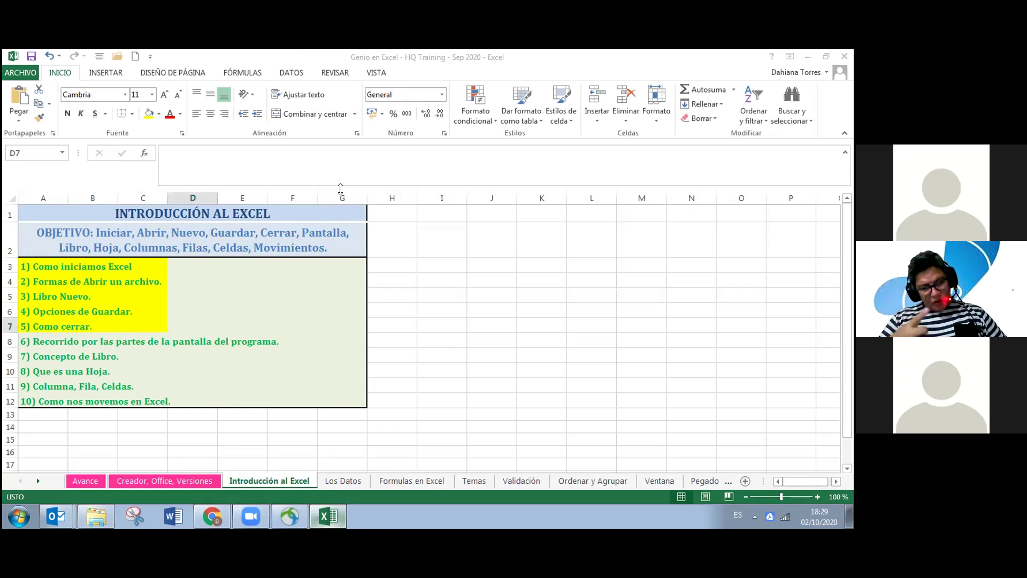
Open Control de Facturas - Octubre from Mi unidad > CONTROL 2020 > 10-Octubre.
left_click(96, 516)
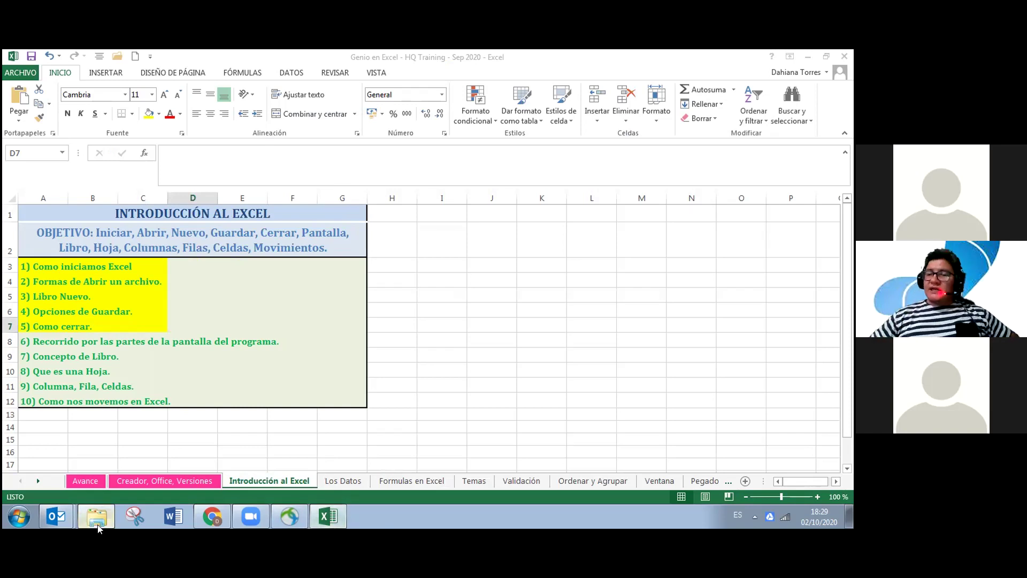
left_click(242, 235)
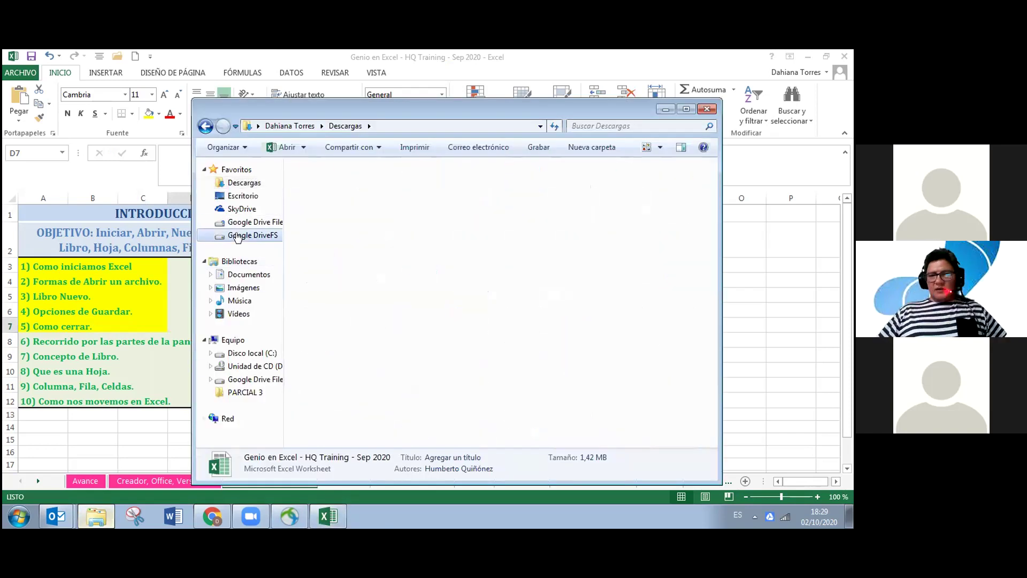
double_click(394, 191)
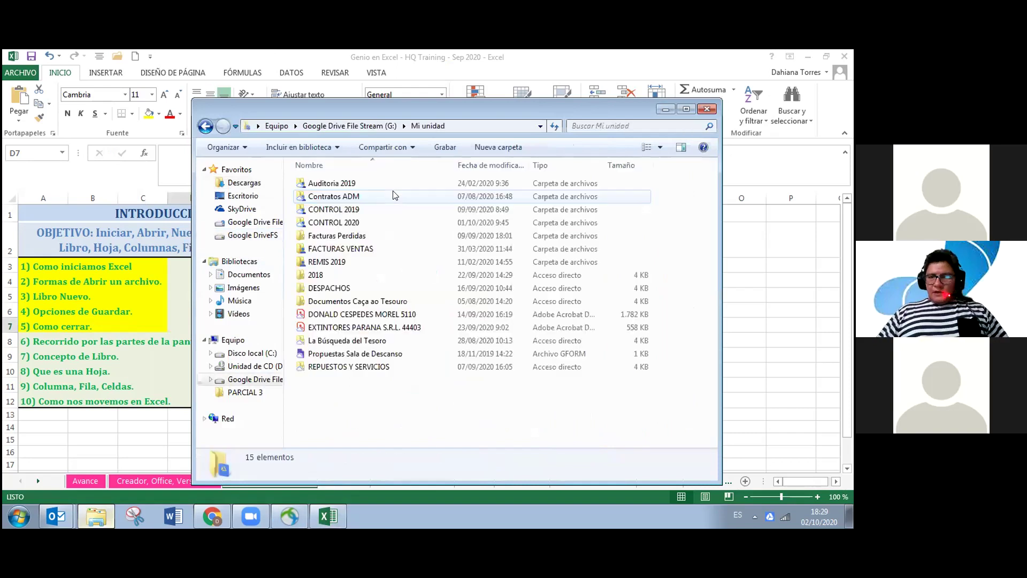
double_click(373, 224)
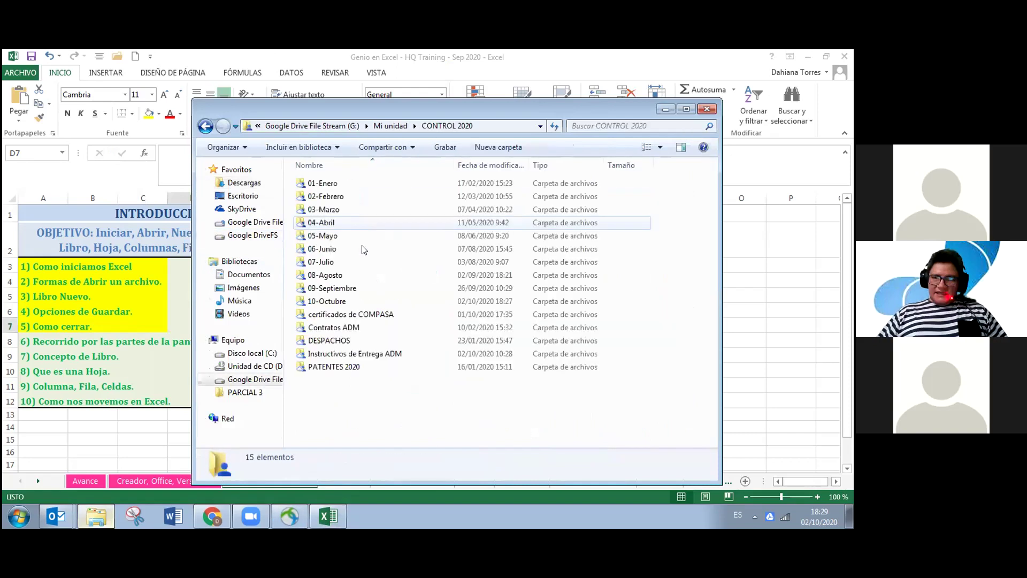
double_click(331, 302)
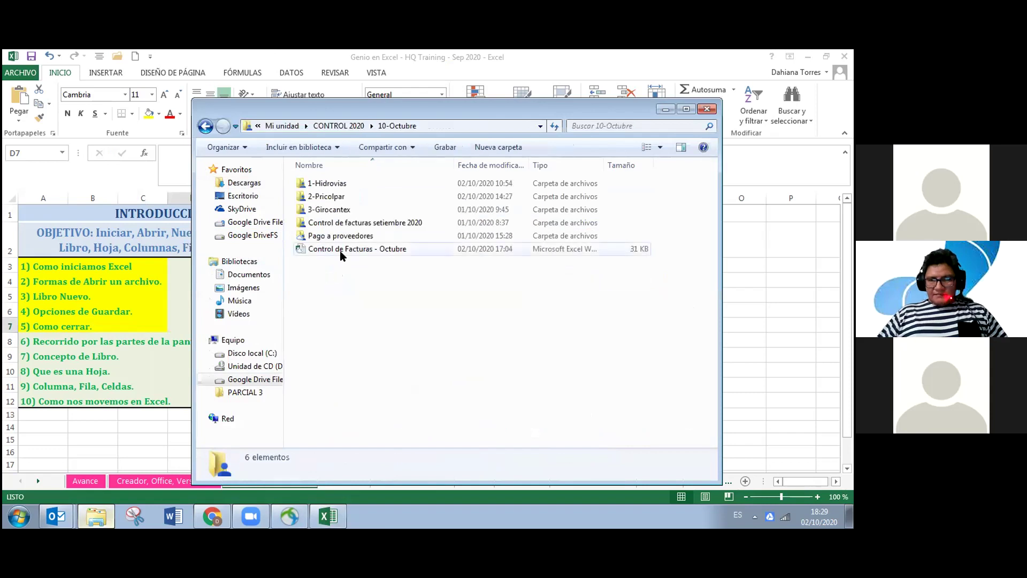
left_click(343, 248)
double_click(343, 249)
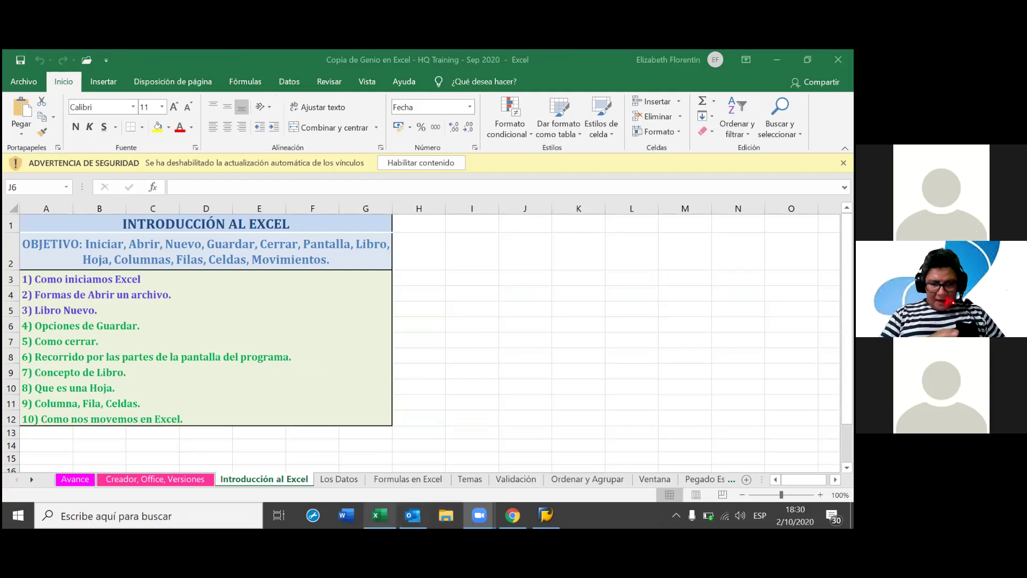
mouse_move(380, 515)
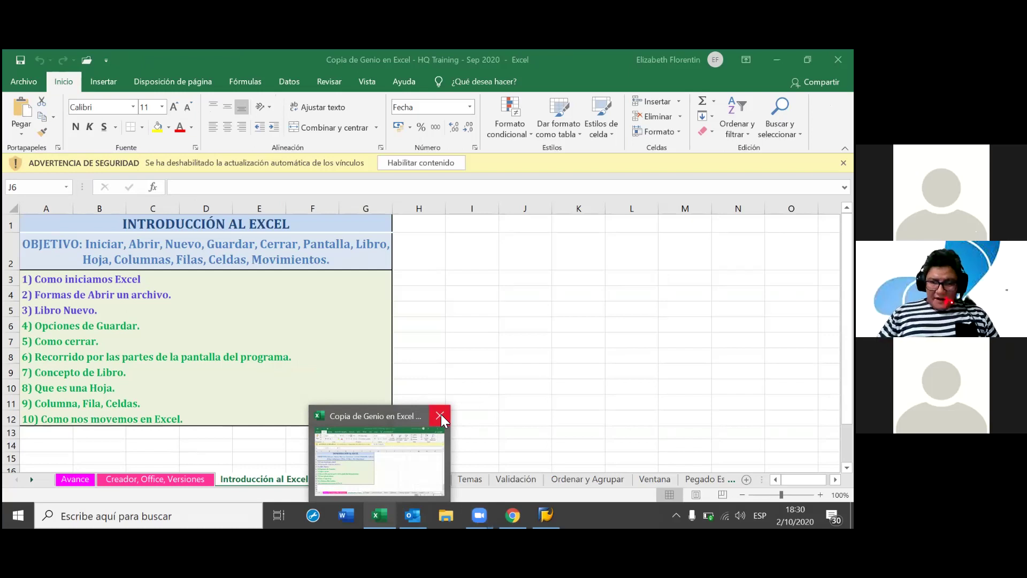
Close the training workbook copy, cancelling once, then discarding changes with No guardar.
left_click(440, 416)
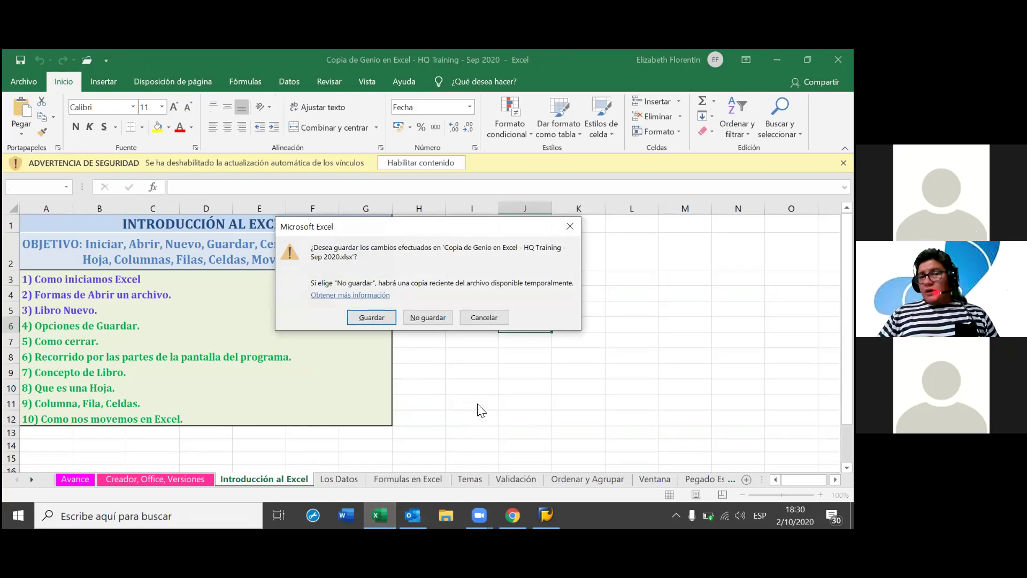
left_click(486, 318)
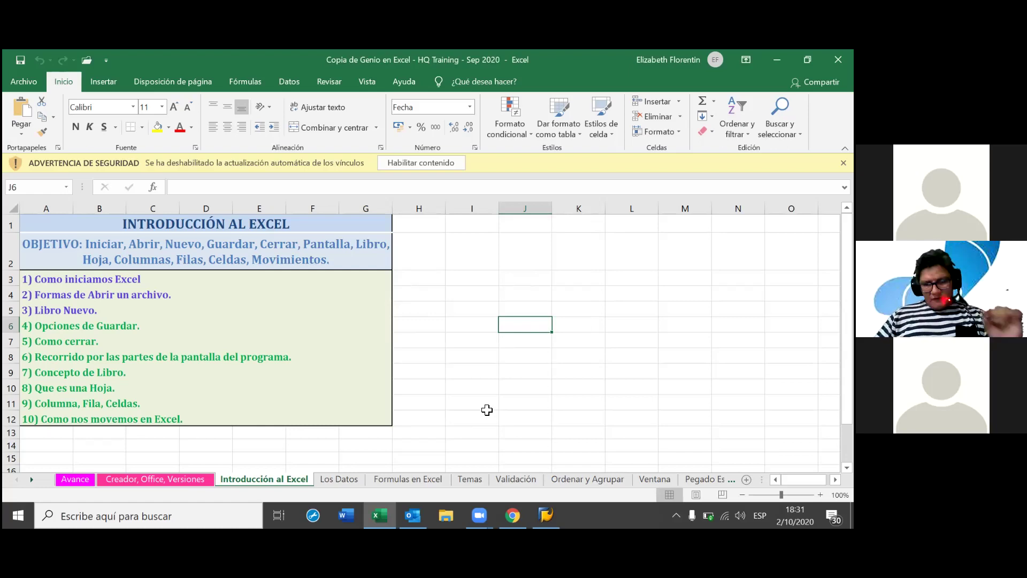
mouse_move(380, 515)
left_click(439, 416)
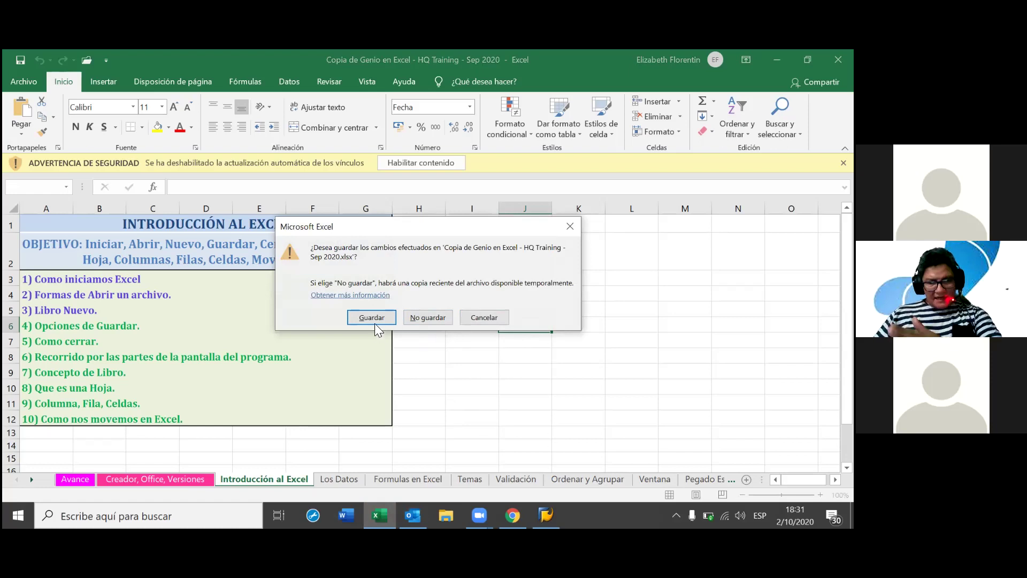
left_click(419, 319)
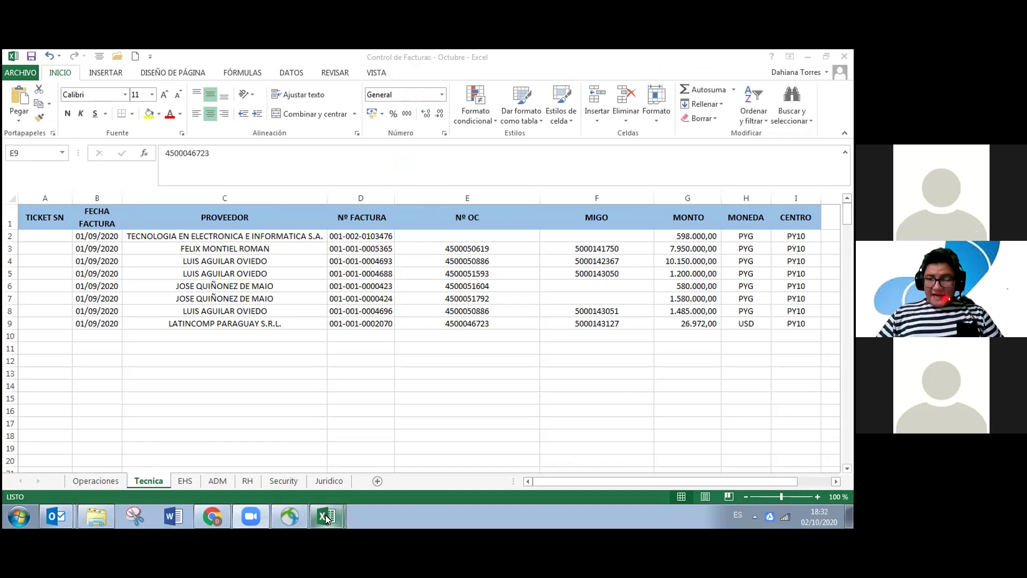
Close Control de Facturas - Octubre with Cerrar todas las ventanas from Excel's taskbar menu.
right_click(328, 518)
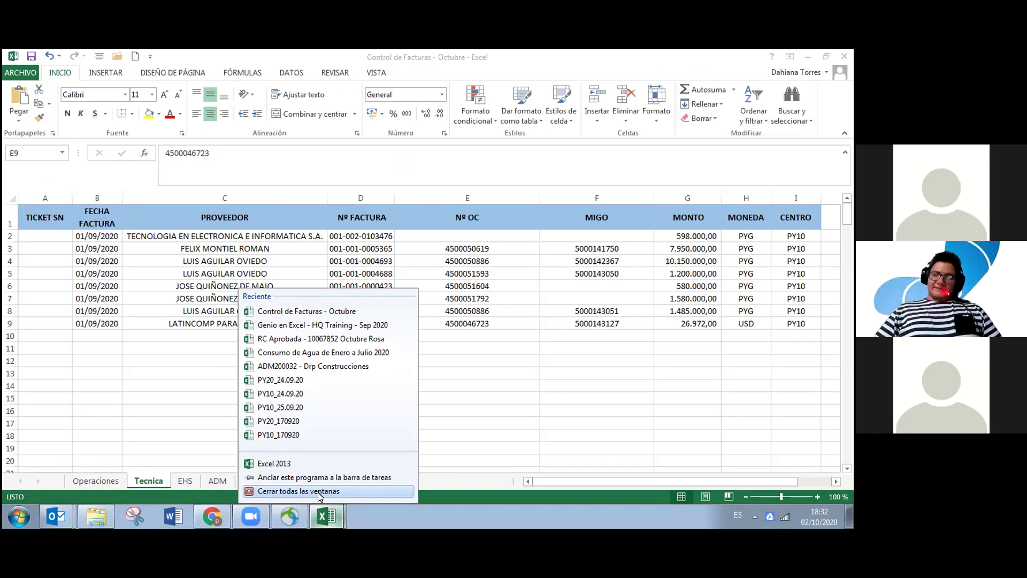
left_click(318, 492)
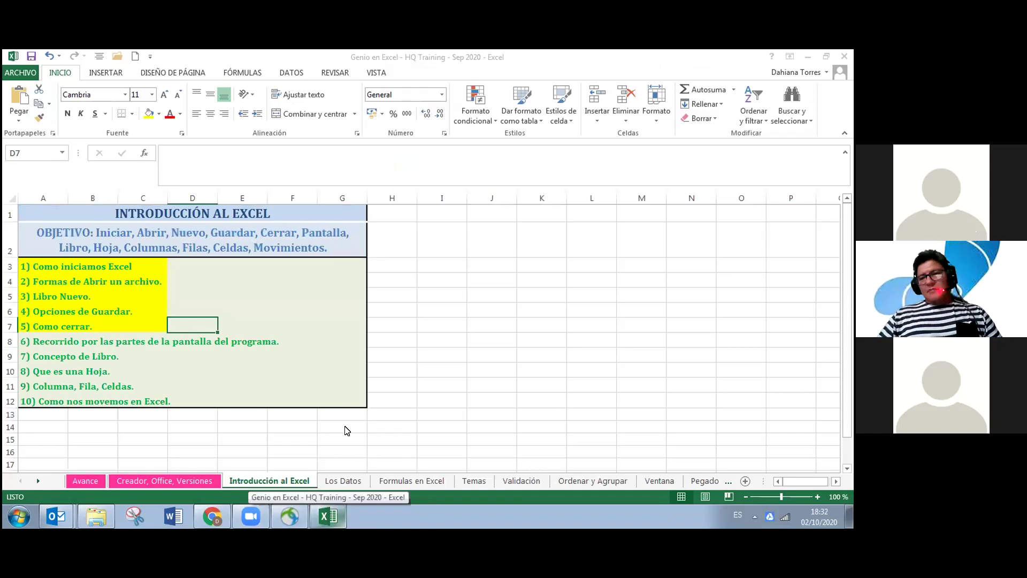
Close the Genio en Excel - HQ Training - Sep 2020 window from the taskbar and answer the save prompt.
right_click(340, 515)
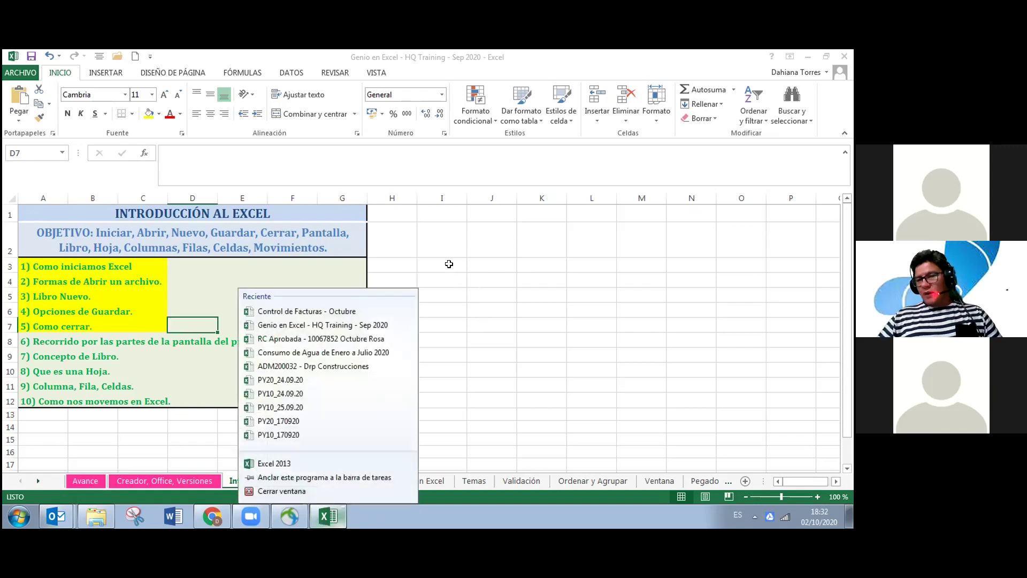
left_click(329, 515)
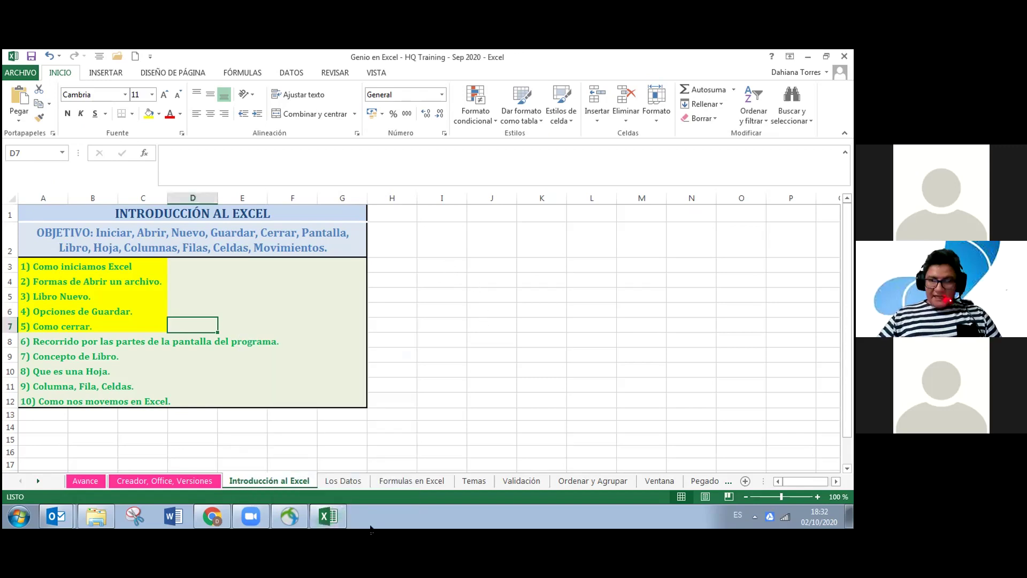
right_click(328, 514)
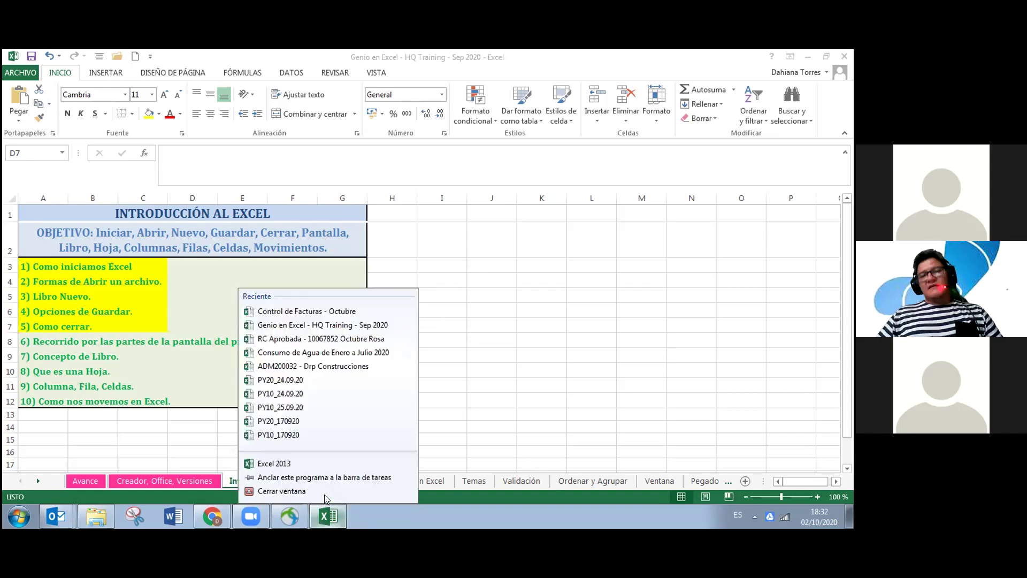
left_click(324, 492)
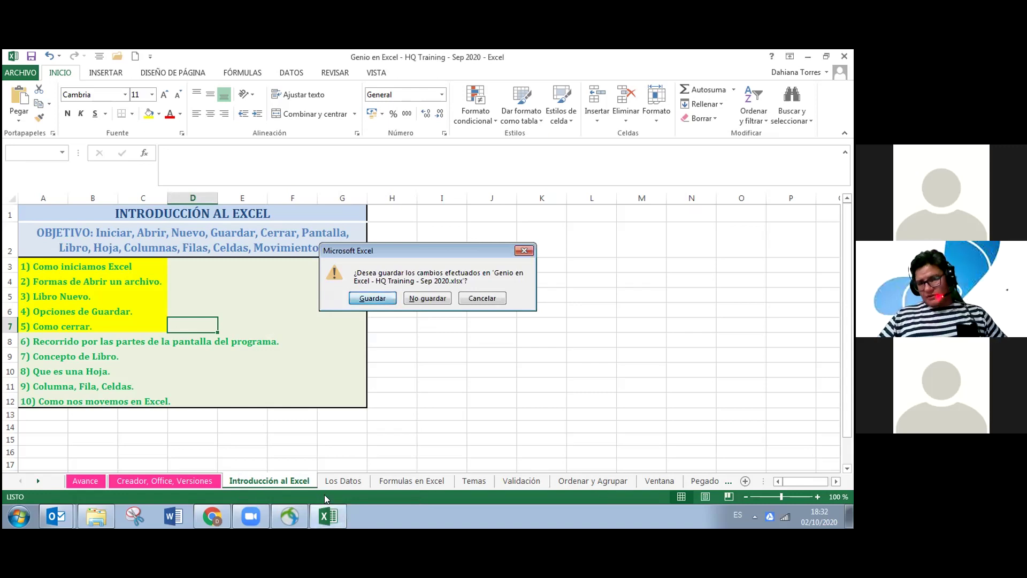
key("Return")
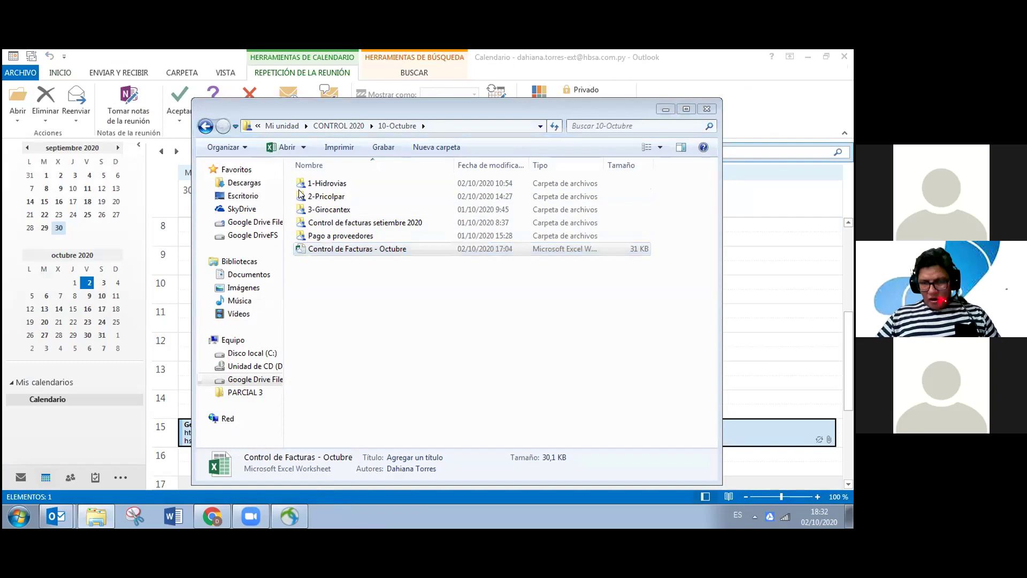
Reopen Genio en Excel - HQ Training - Sep 2020 from the Descargas folder in Explorer.
left_click(93, 515)
key("alt+Tab")
left_click(244, 182)
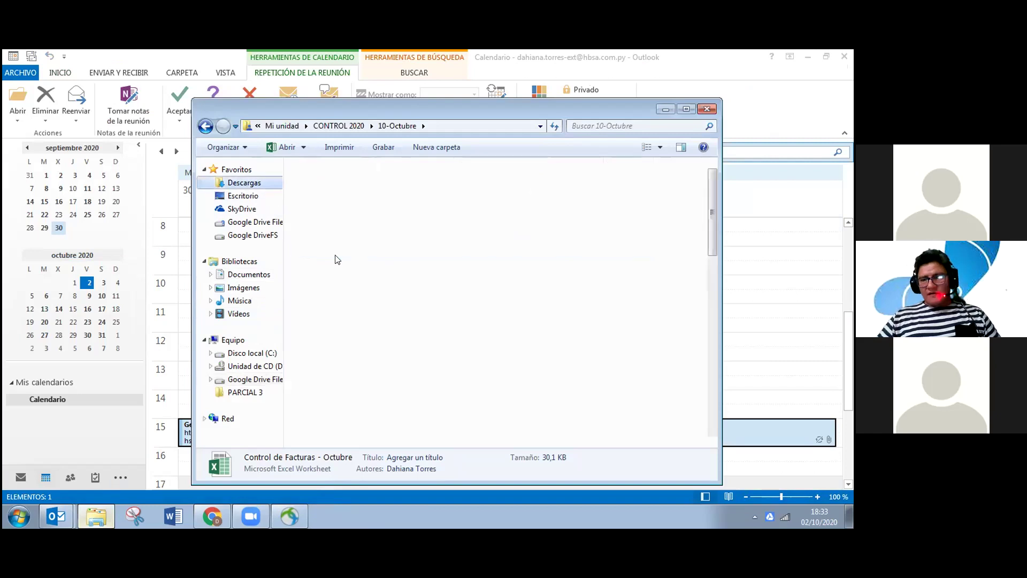
left_click(423, 357)
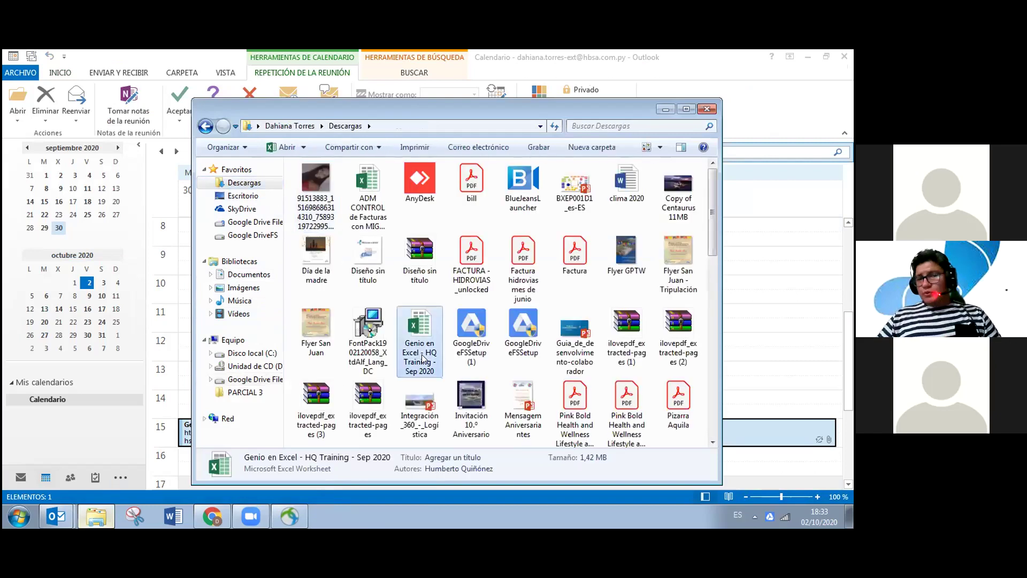
double_click(423, 358)
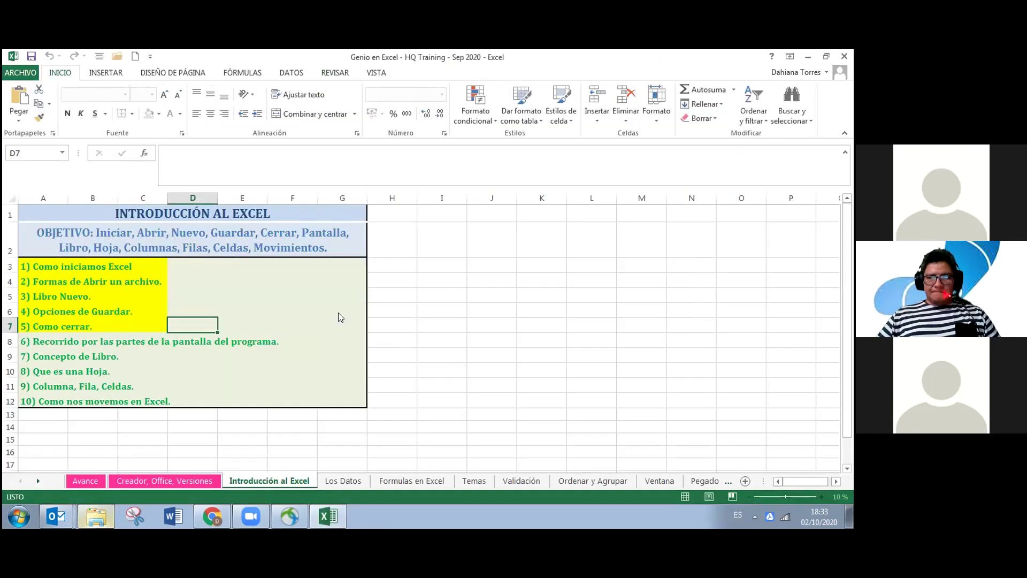
Dismiss the links warning, check topic cell A8, then select empty cell K11.
left_click(358, 310)
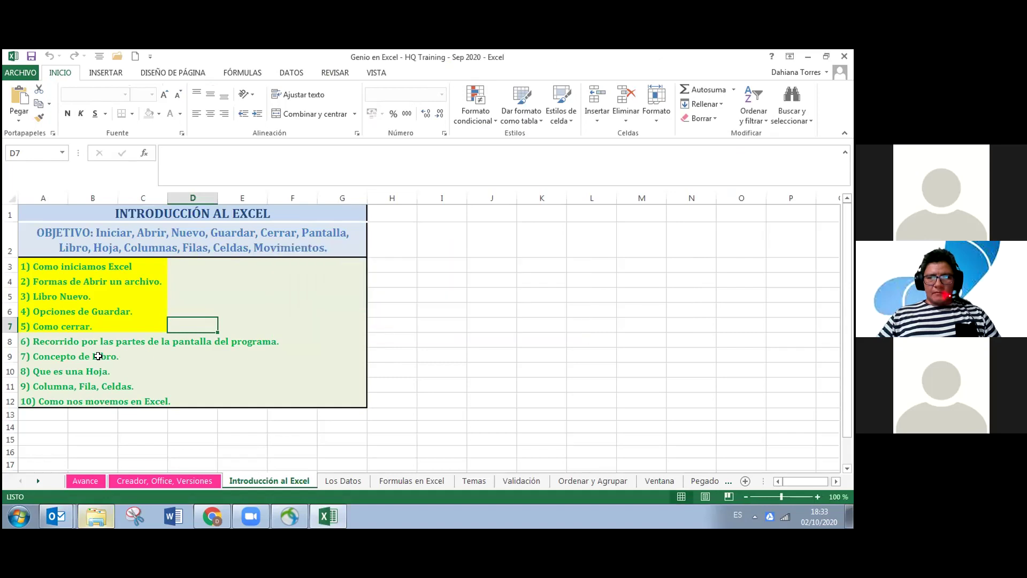
left_click(107, 342)
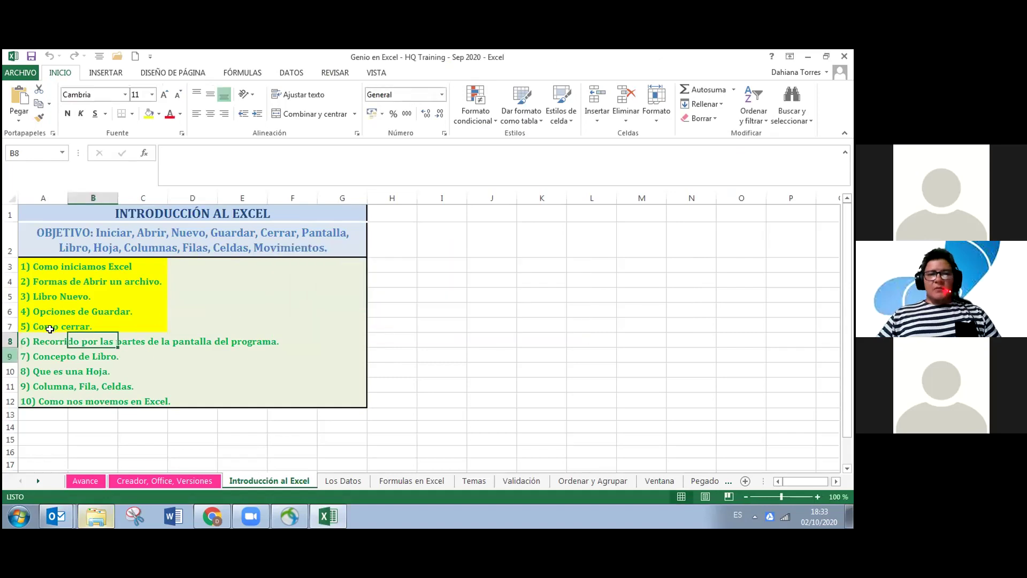
key("Left")
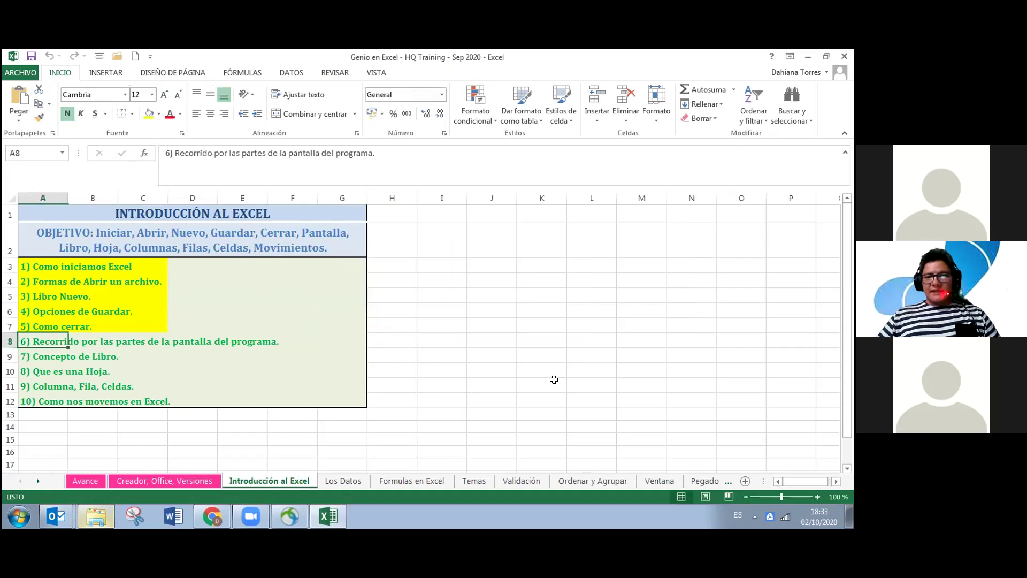
left_click(553, 379)
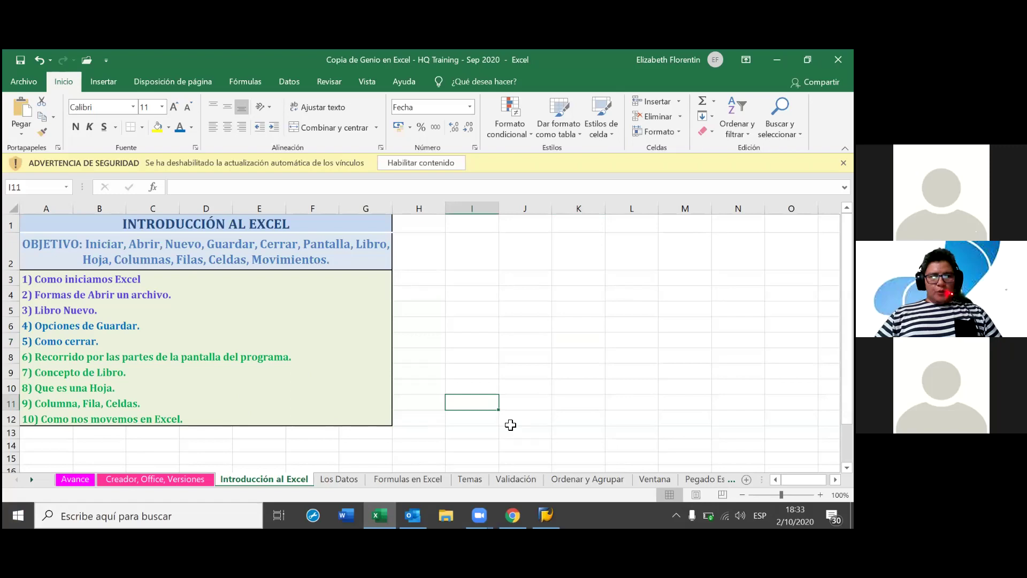
left_click(521, 387)
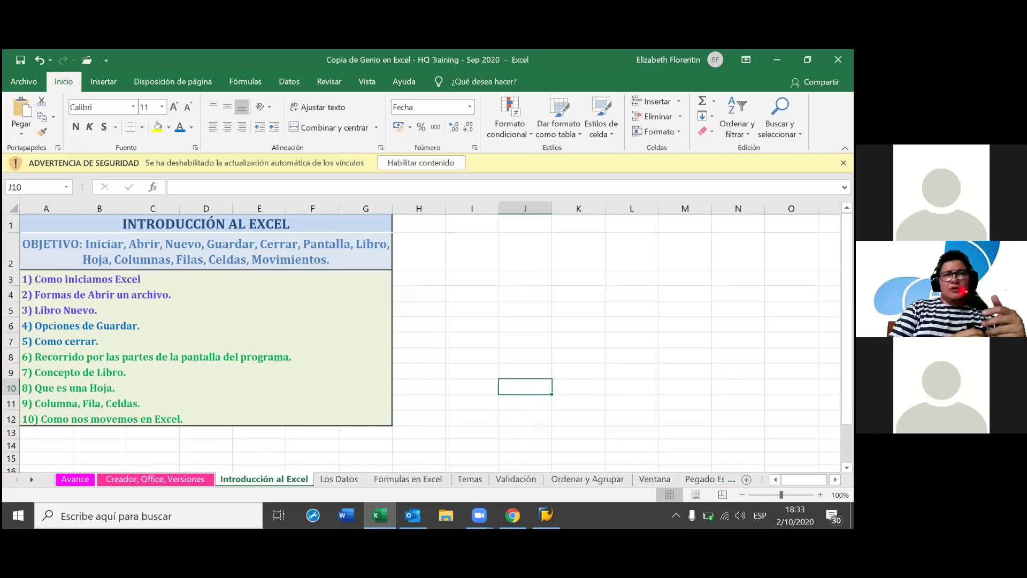
scroll(80, 447, "down", 8)
scroll(92, 443, "up", 8)
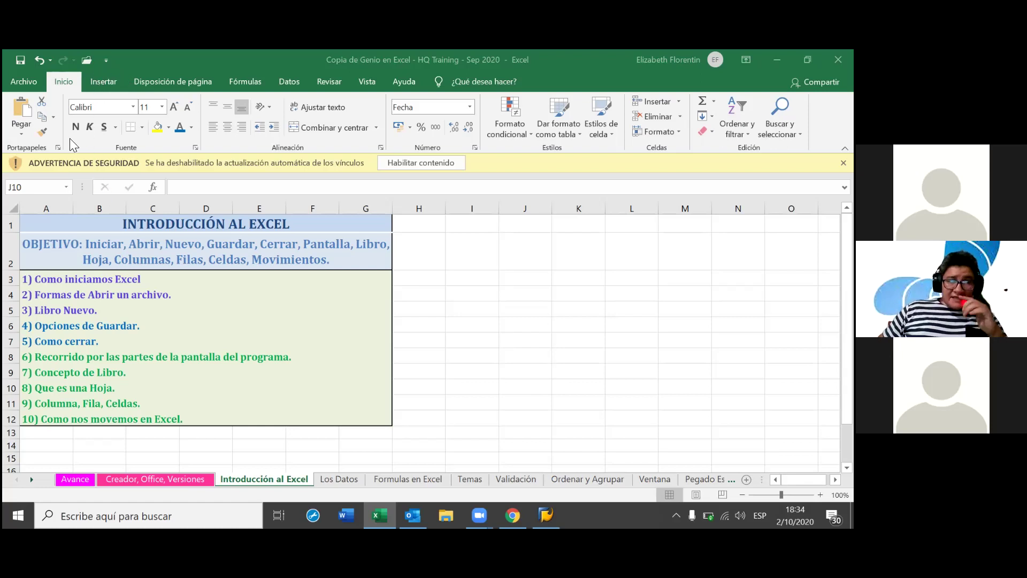
Open Excel Options on the Quick Access Toolbar page via Más comandos....
left_click(103, 62)
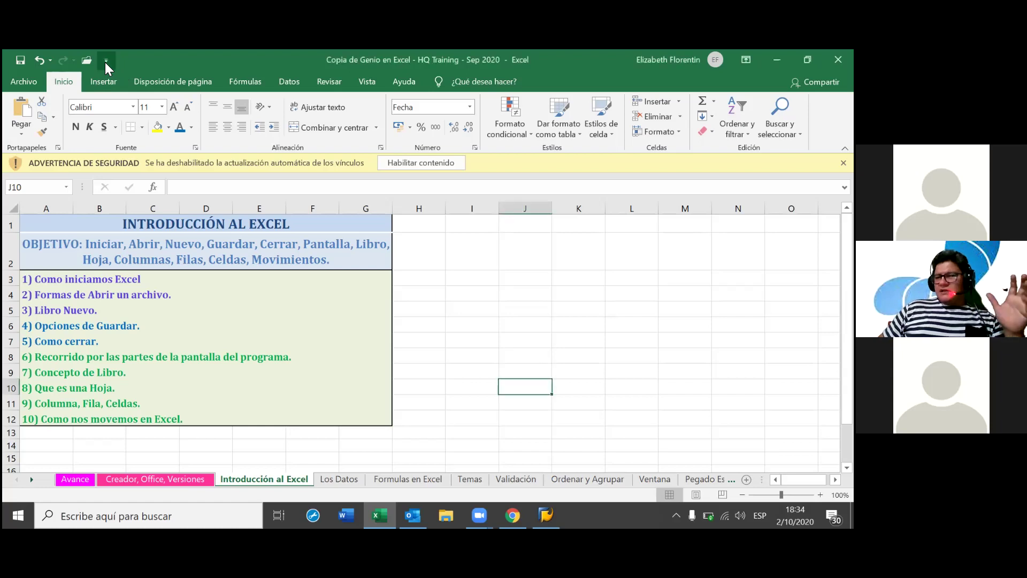
left_click(105, 60)
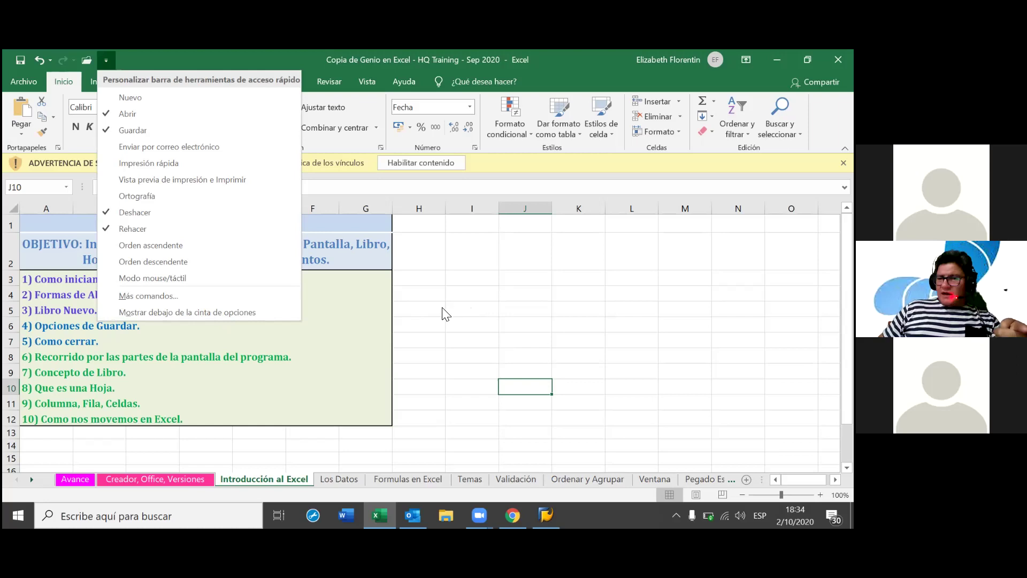
left_click(155, 298)
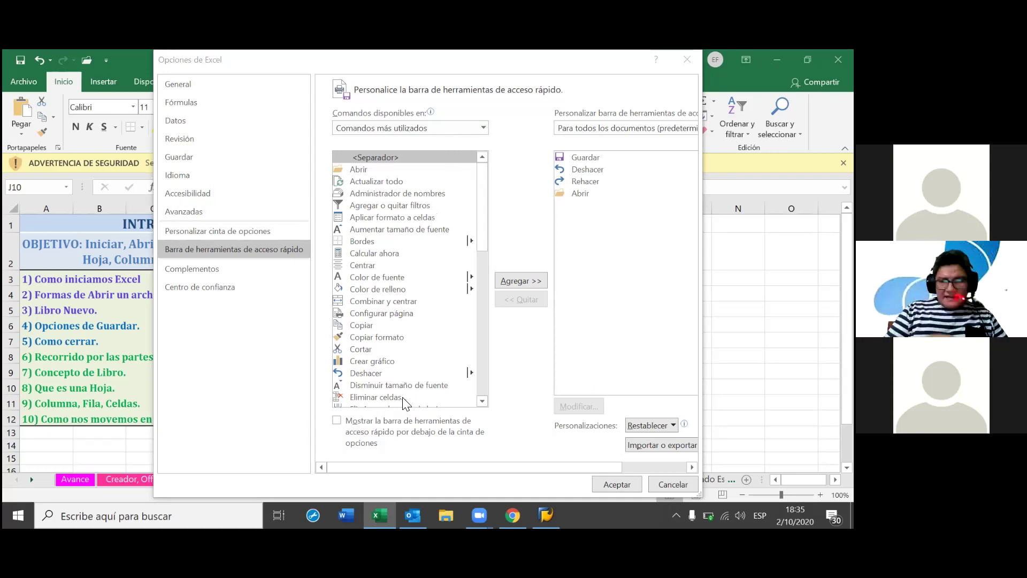
Scroll to Suma in the command list, then cancel Excel Options with Esc without adding it.
left_click(482, 401)
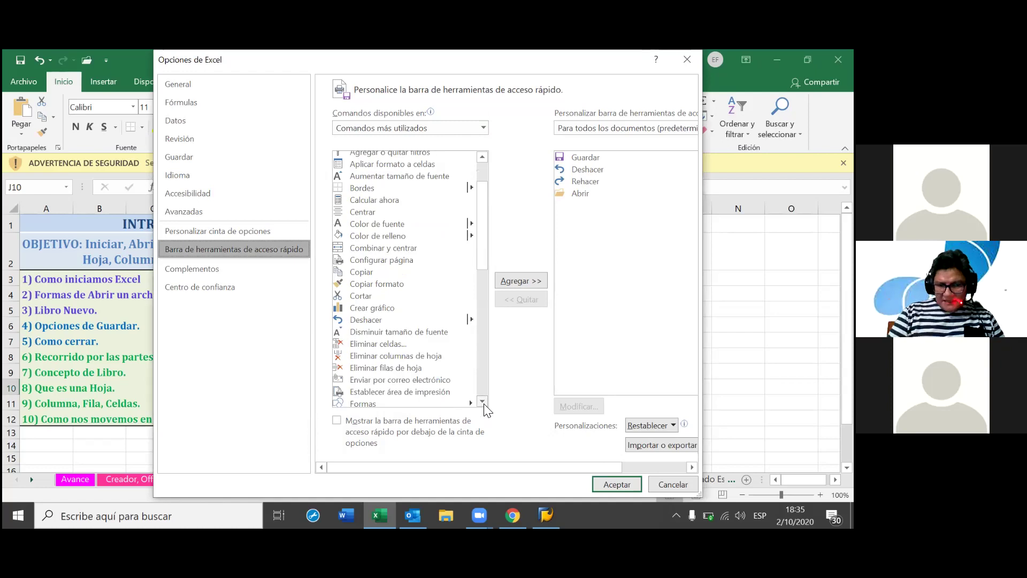
left_click_drag(484, 263, 502, 379)
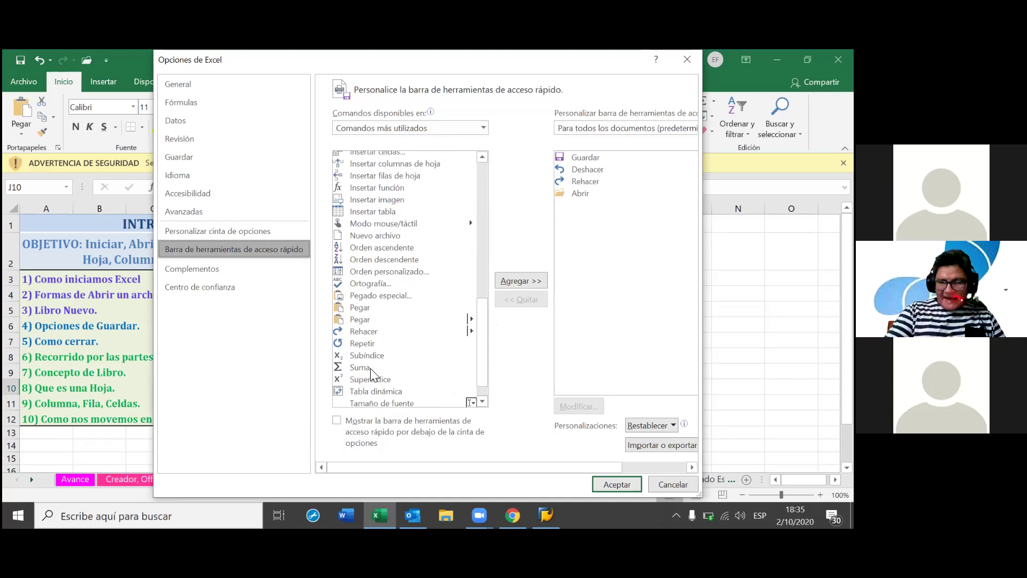
left_click(354, 368)
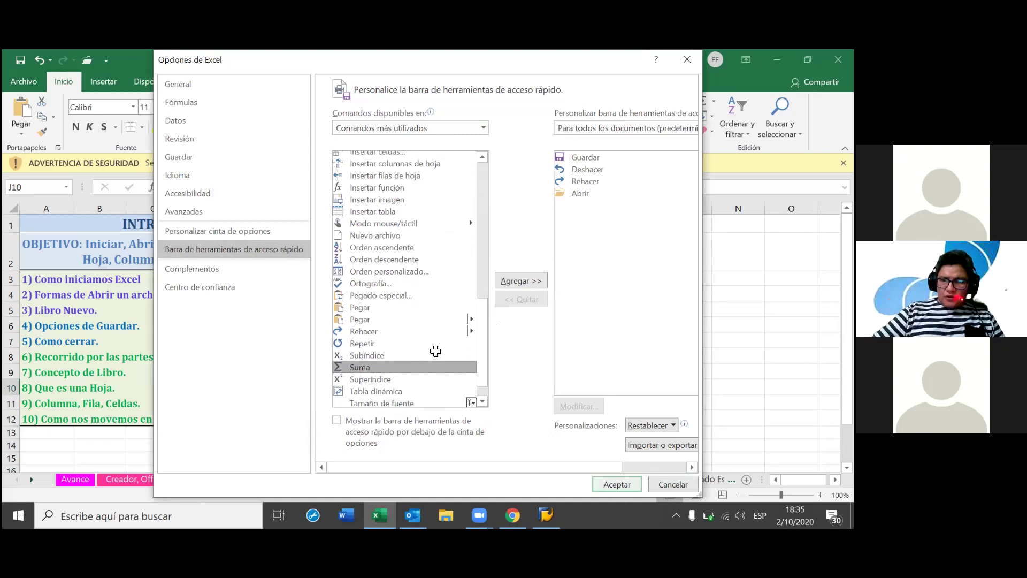
key("Escape")
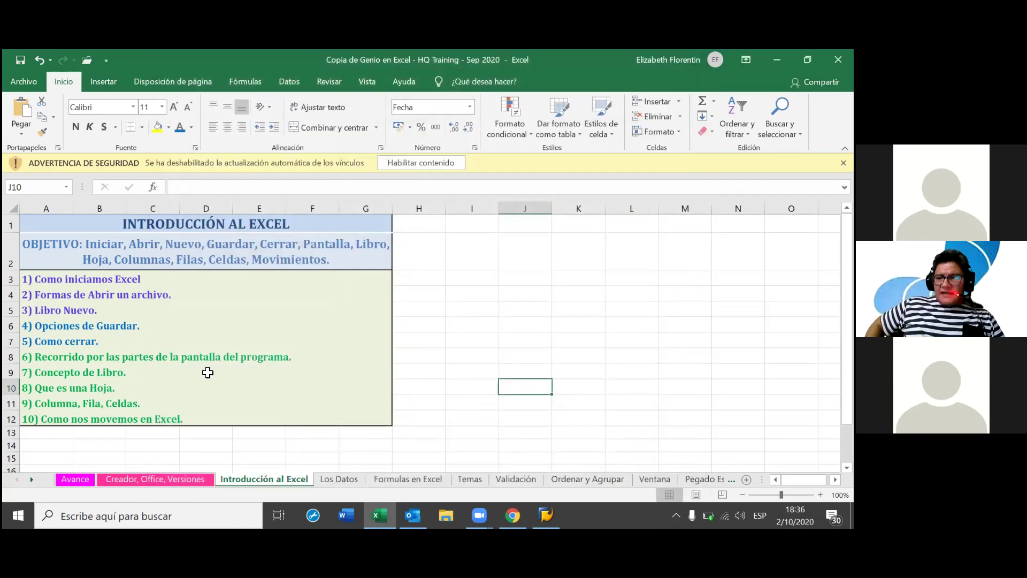
left_click(106, 61)
In Más comandos..., select Suma, add it with Agregar >>, and confirm with Aceptar.
left_click(161, 295)
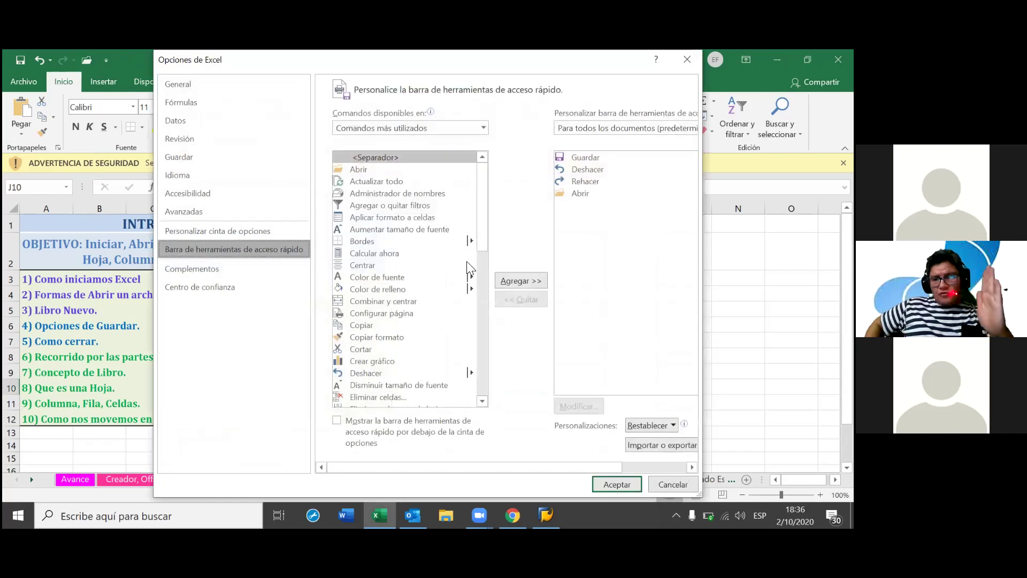
left_click_drag(484, 232, 490, 278)
scroll(496, 342, "down", 2)
scroll(495, 369, "down", 3)
scroll(428, 364, "down", 2)
scroll(392, 348, "down", 2)
left_click(374, 341)
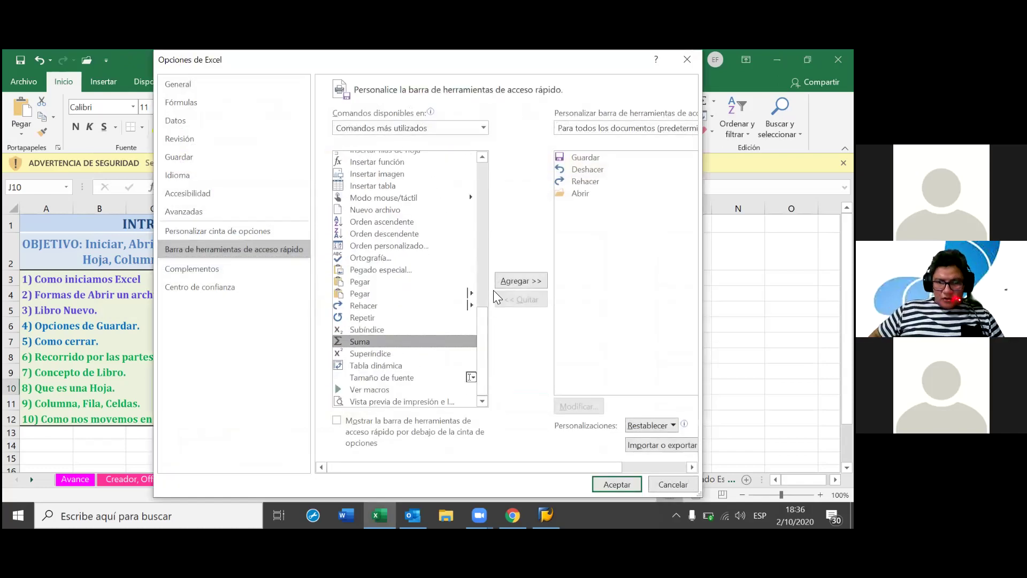
left_click(520, 280)
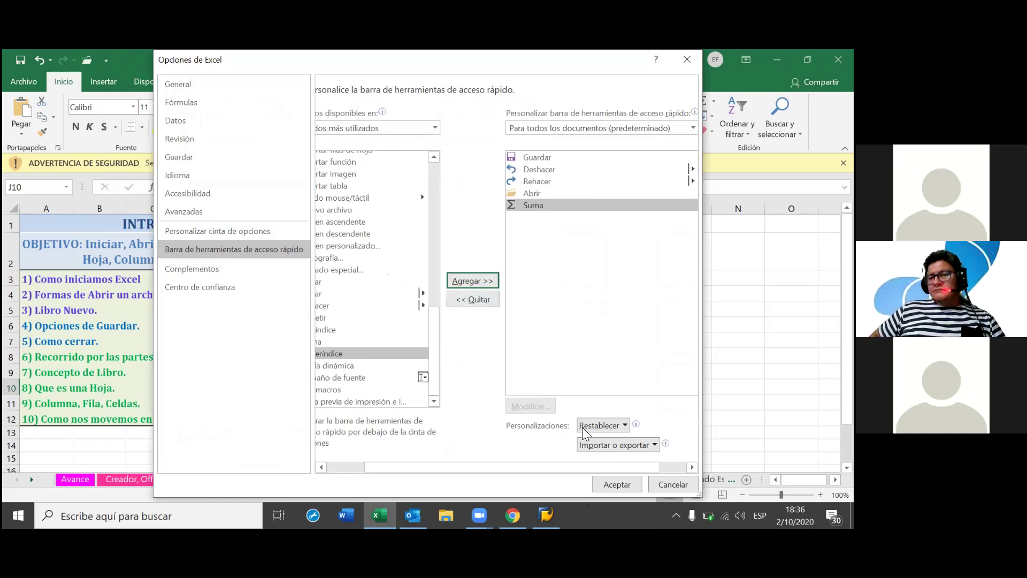
left_click(617, 487)
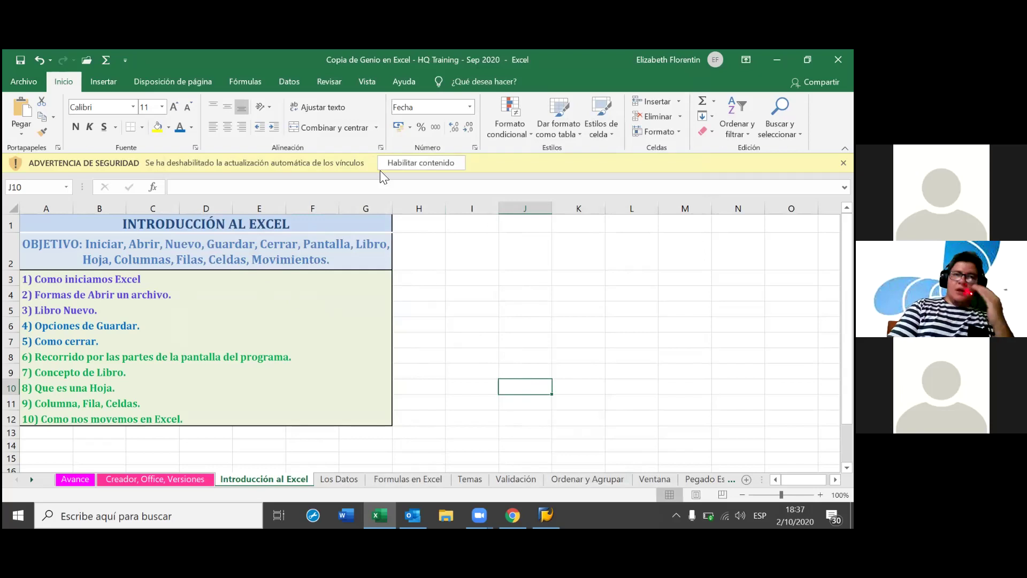
From the Datos tab, add Agregar o quitar filtros to the Quick Access Toolbar via Más comandos....
left_click(292, 84)
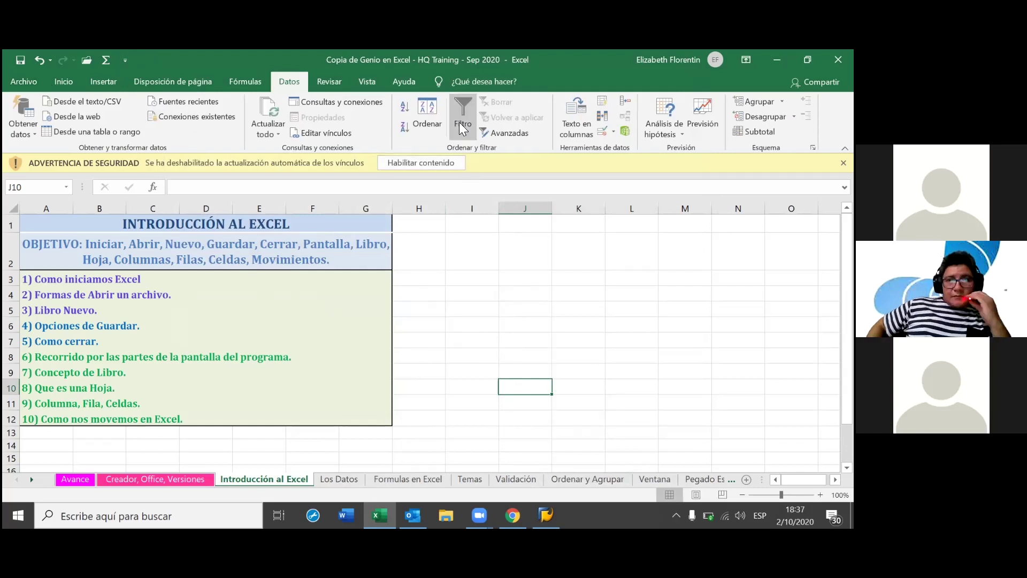
left_click(124, 60)
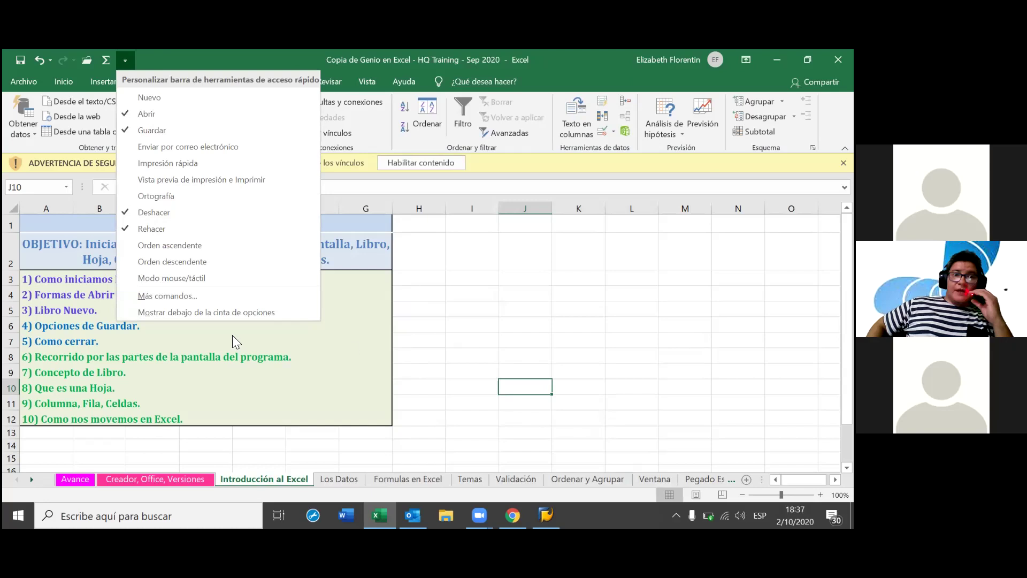
left_click(441, 241)
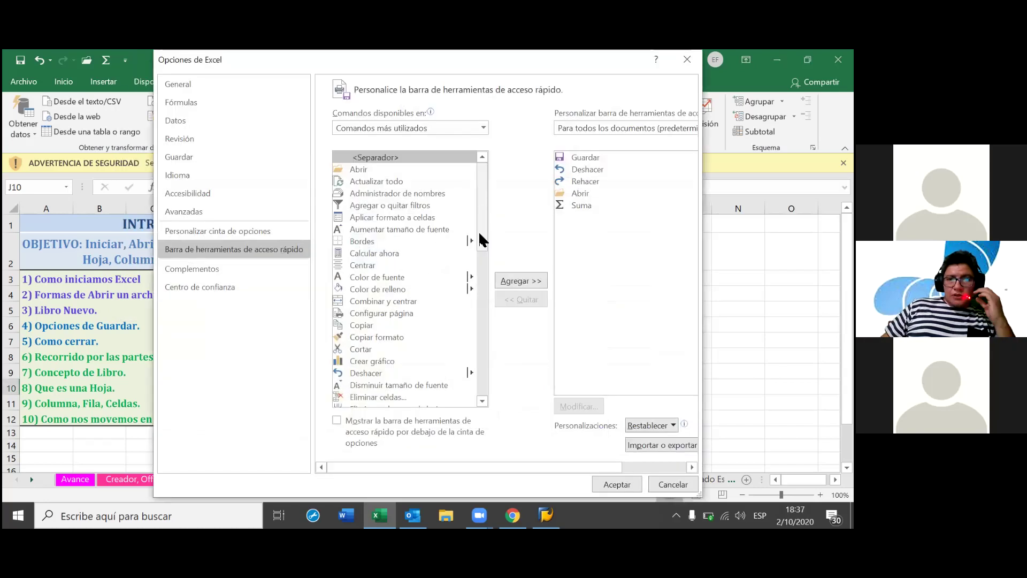
scroll(479, 214, "down", 2)
scroll(479, 243, "down", 3)
scroll(481, 235, "up", 3)
scroll(505, 289, "up", 1)
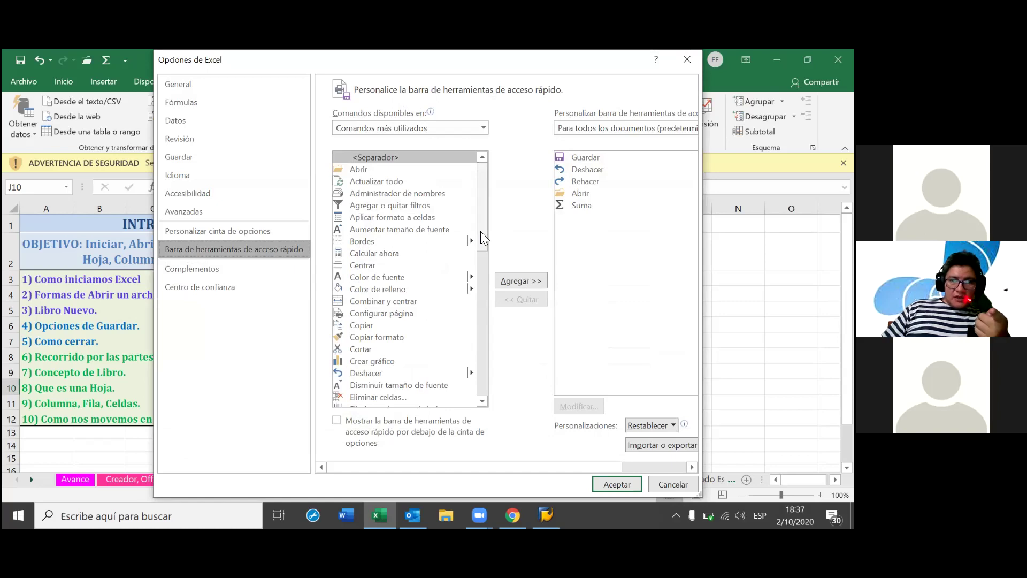
left_click(370, 206)
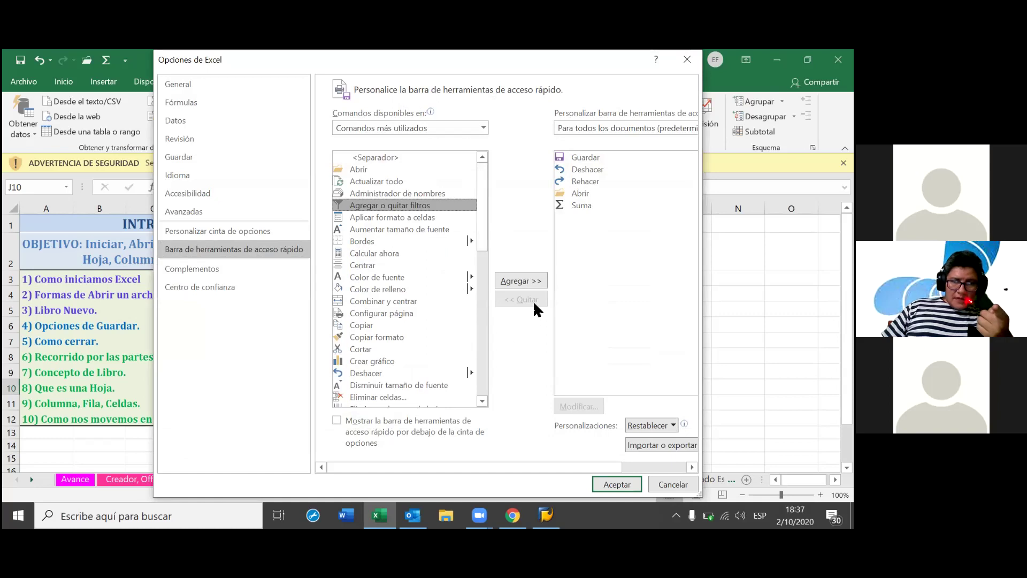
left_click(527, 281)
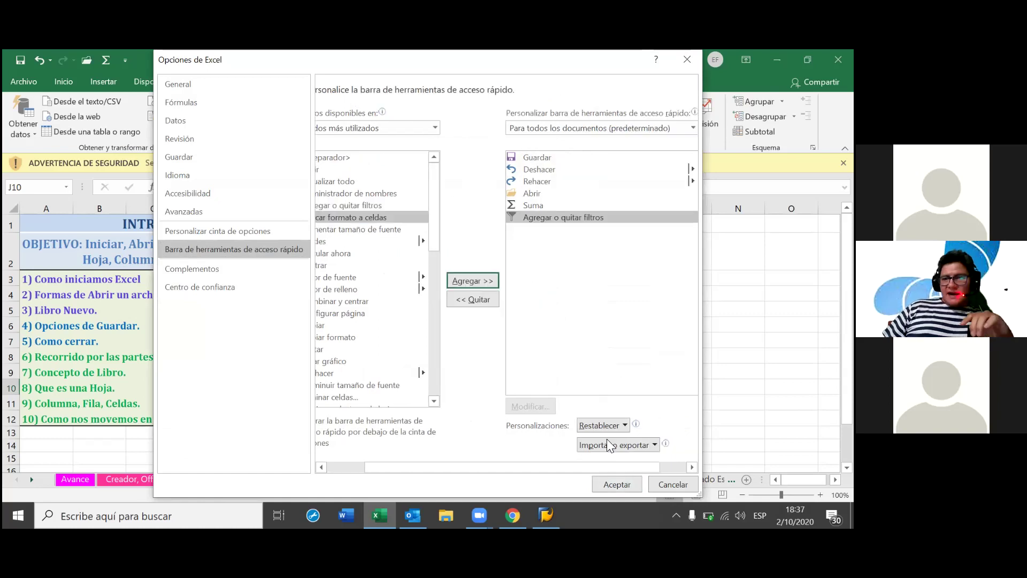
left_click(617, 484)
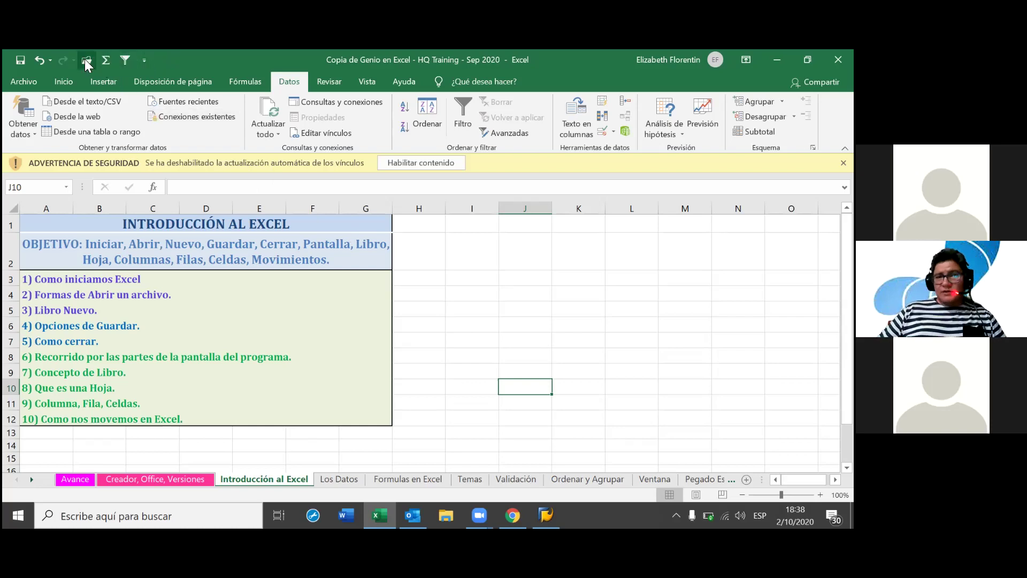
Choose Mostrar debajo de la cinta de opciones from the Quick Access Toolbar menu.
left_click(144, 61)
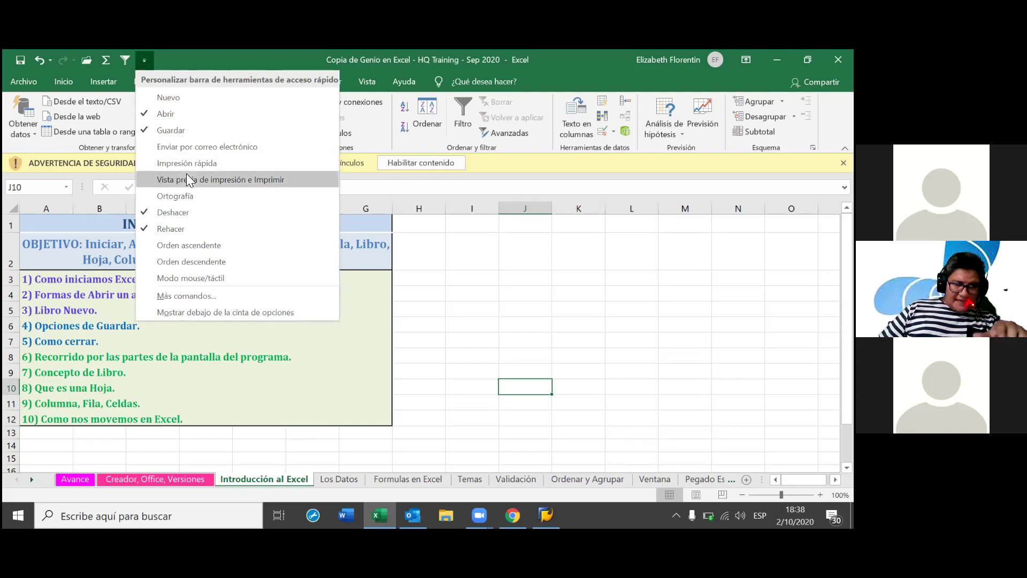
left_click(236, 313)
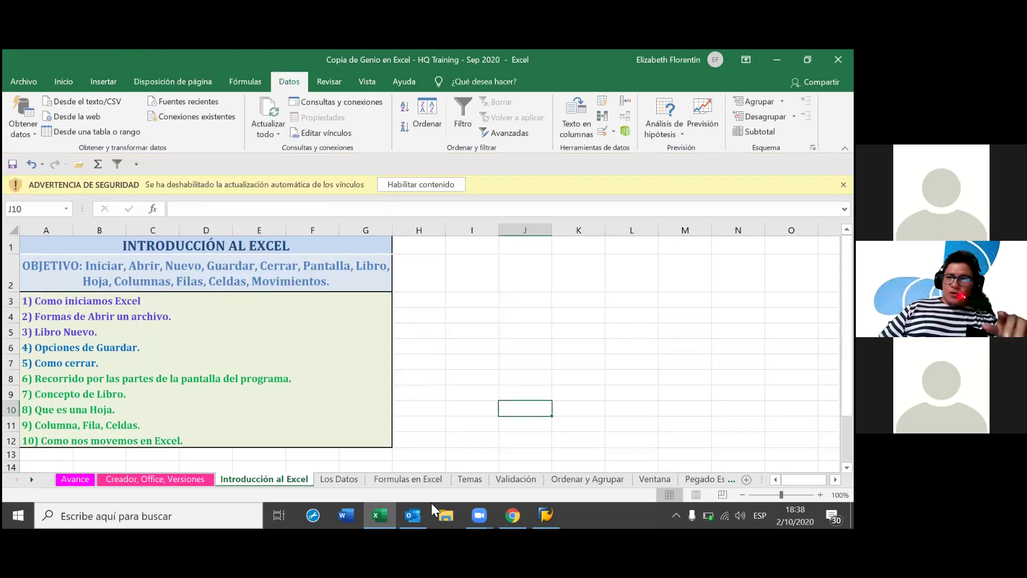
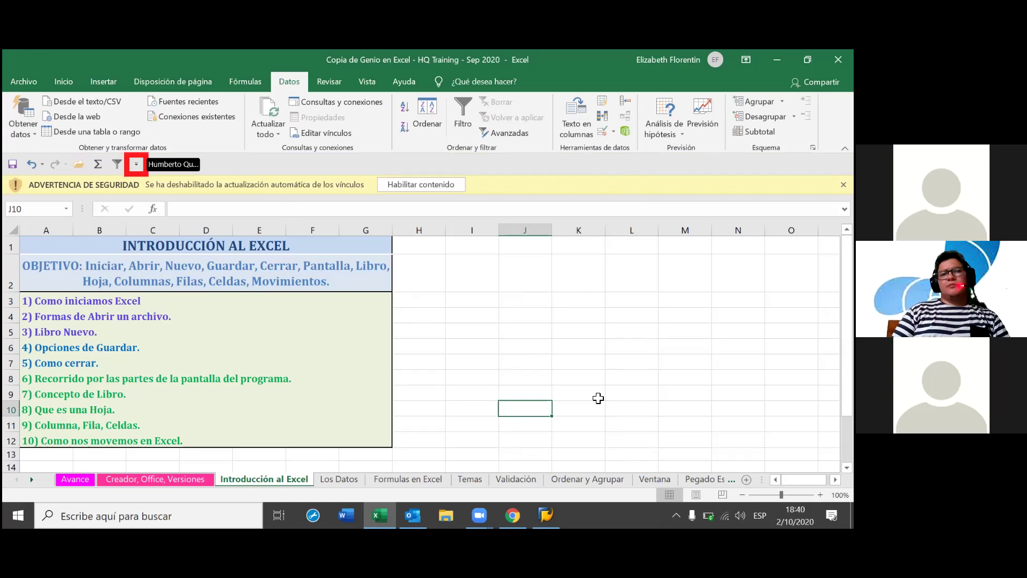
Move the quick access toolbar above the ribbon with 'Mostrar encima de la cinta de opciones'.
left_click(137, 164)
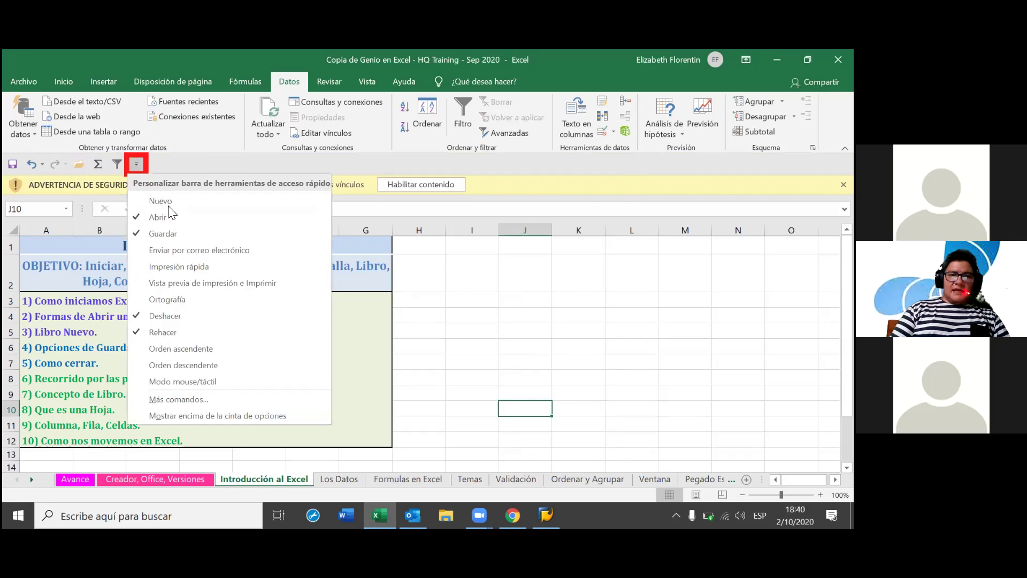
left_click(191, 416)
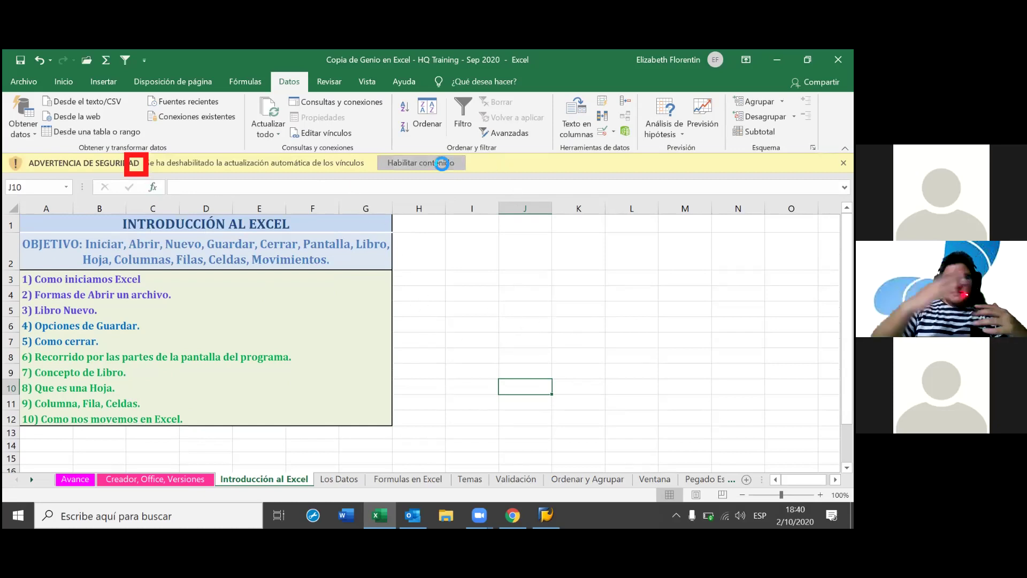
Dismiss the yellow link-update security bar and choose Continuar without updating the links.
left_click(423, 162)
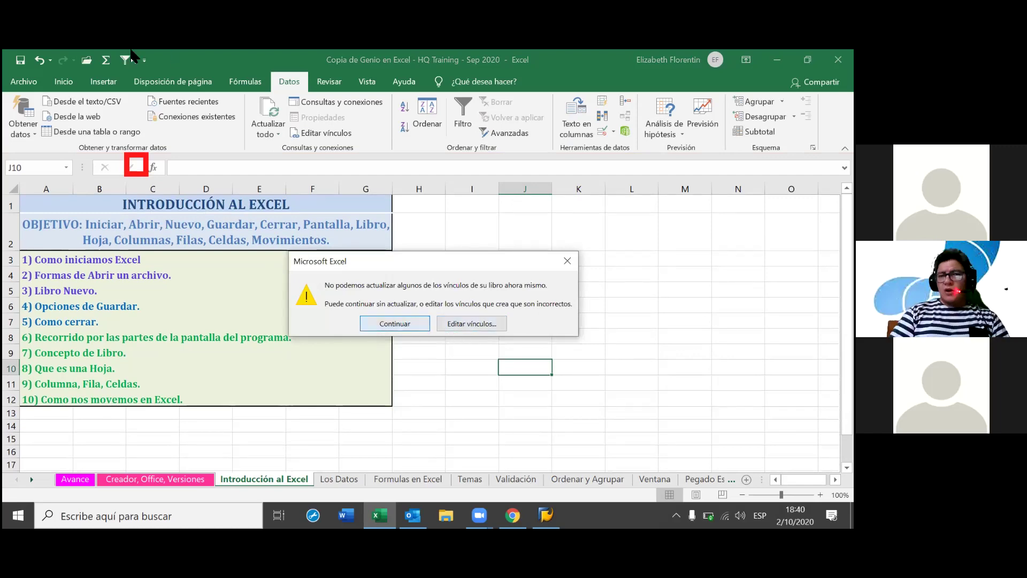
left_click(394, 323)
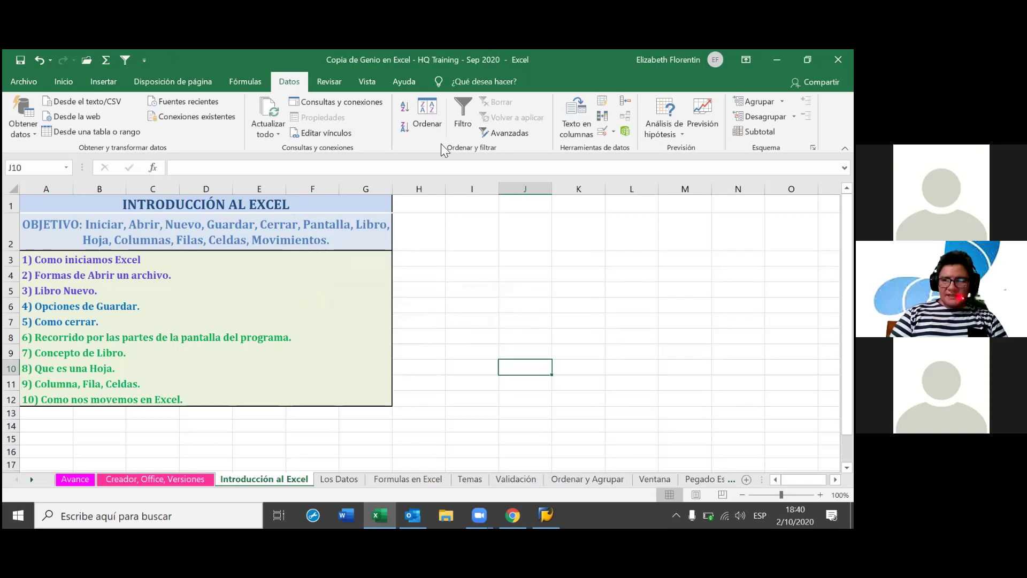
Open Más comandos for the quick access toolbar and browse Comandos más utilizados (Guardar, Abrir, Suma).
left_click(144, 60)
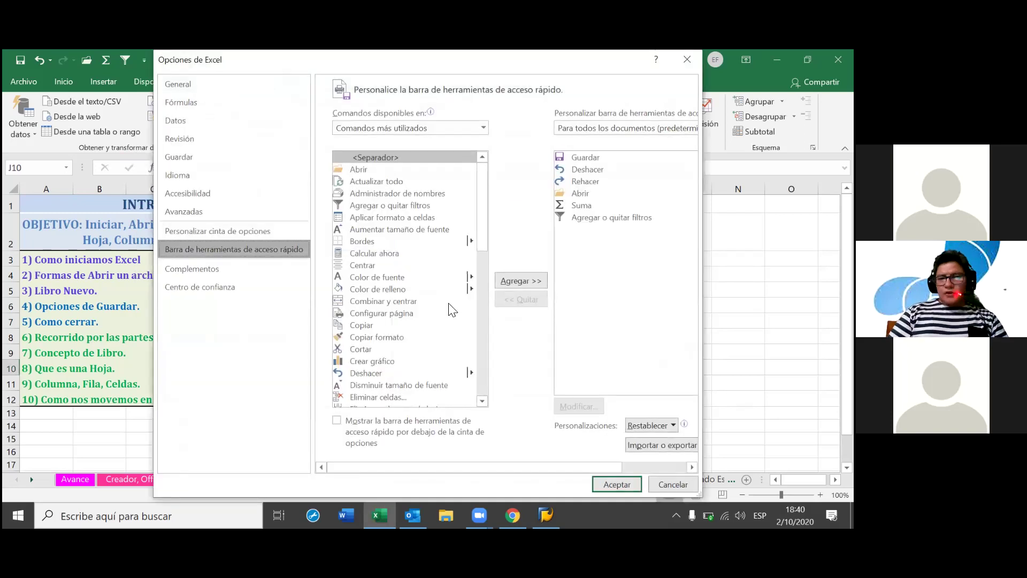
mouse_move(483, 201)
left_mouse_down()
mouse_move(506, 333)
mouse_move(481, 352)
left_mouse_up()
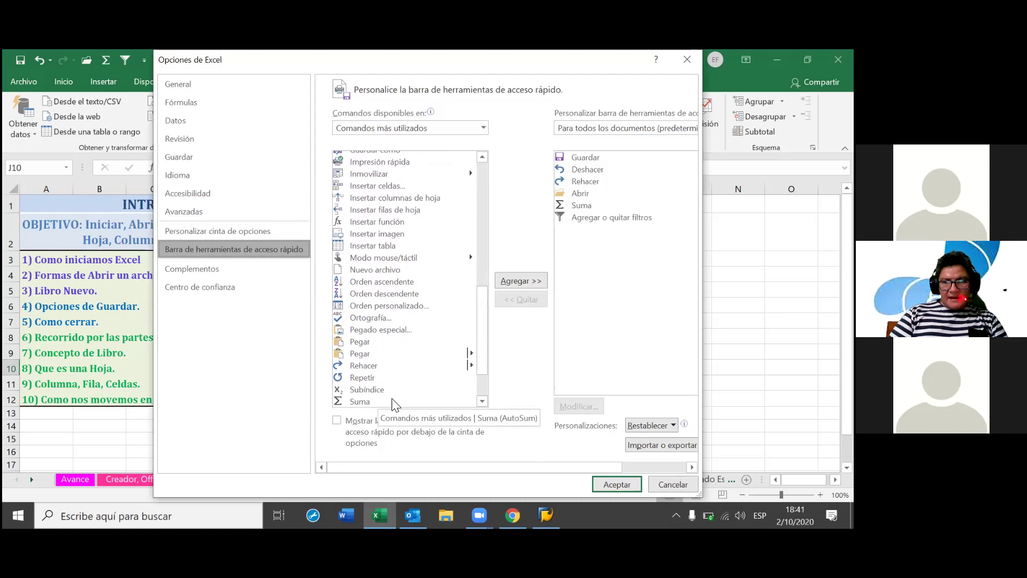
left_click_drag(484, 341, 484, 364)
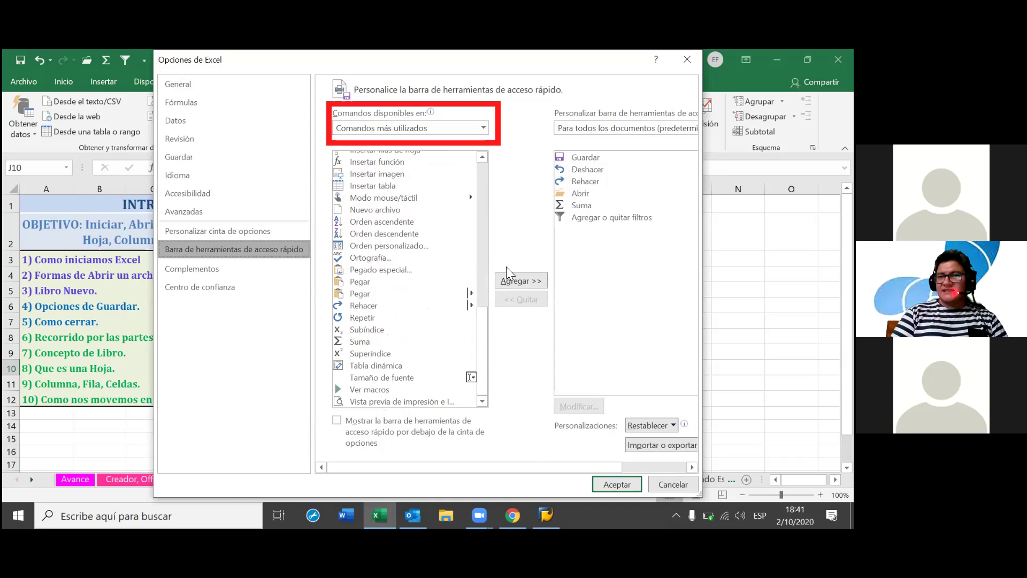
Browse the Comandos disponibles en categories, leaving the list on Todos los comandos.
left_click(480, 128)
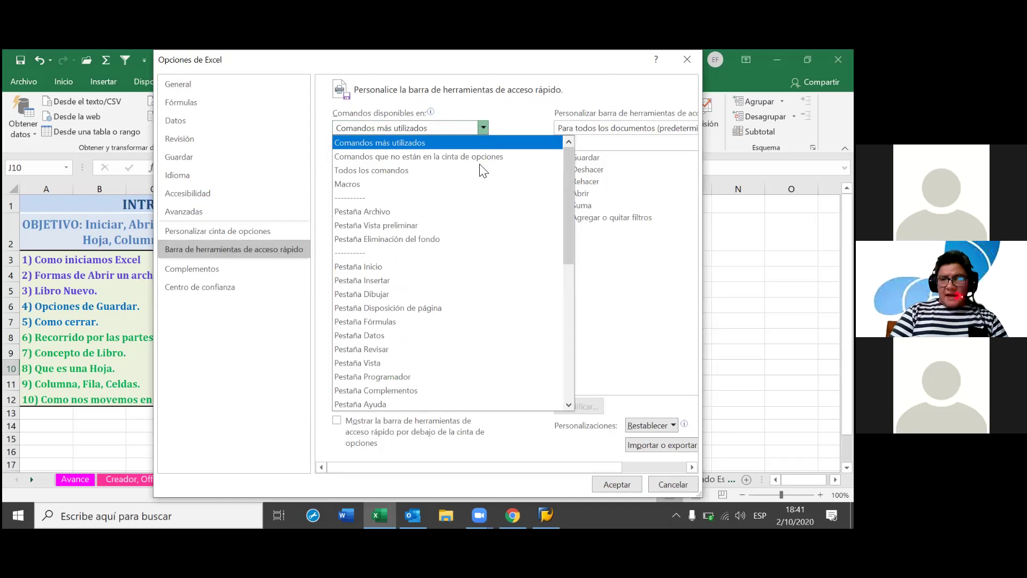
scroll(481, 289, "down", 3)
scroll(474, 230, "down", 1)
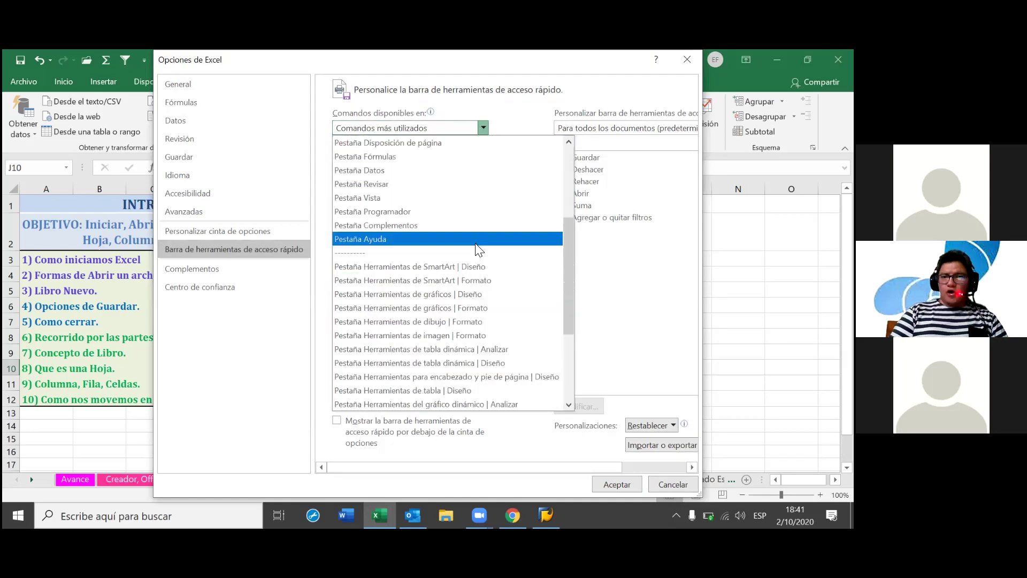
scroll(470, 246, "down", 1)
scroll(468, 258, "down", 2)
scroll(468, 273, "up", 2)
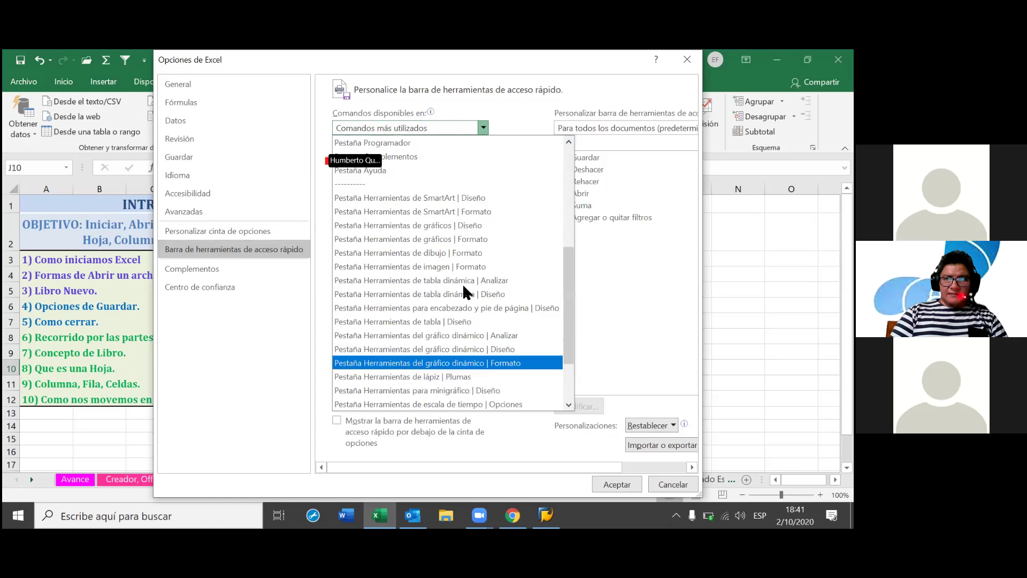
scroll(464, 286, "up", 3)
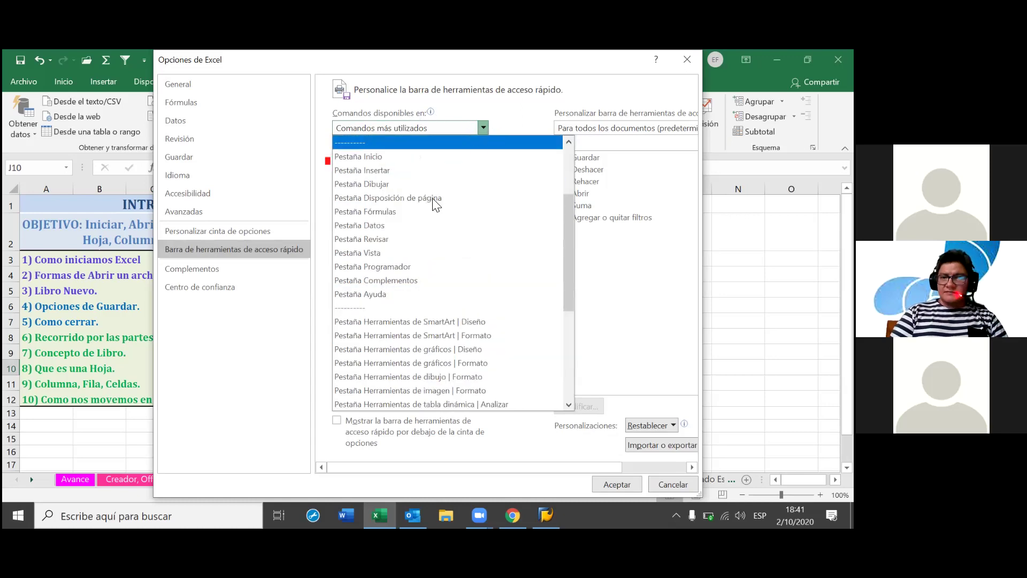
scroll(436, 205, "up", 3)
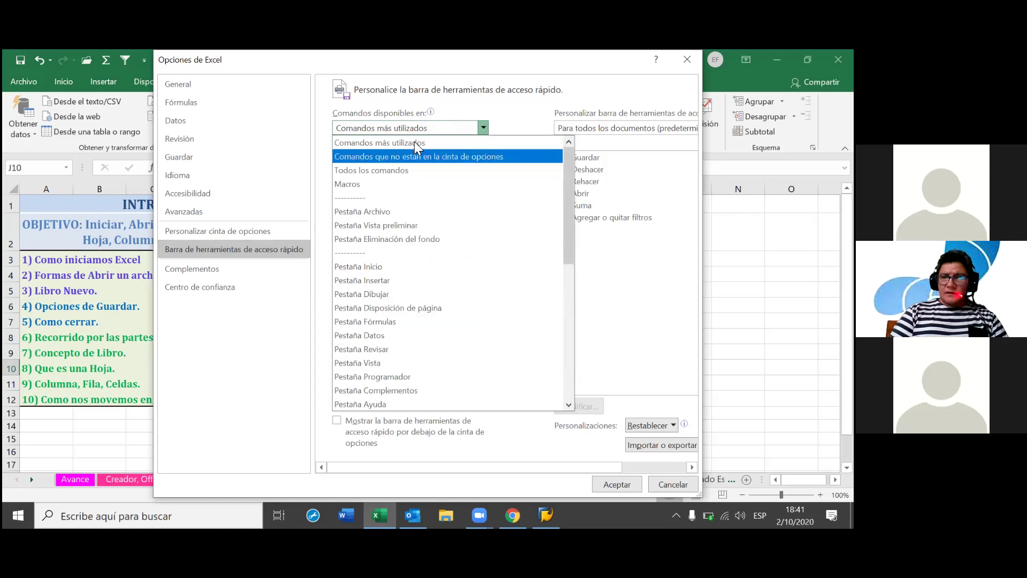
left_click(405, 170)
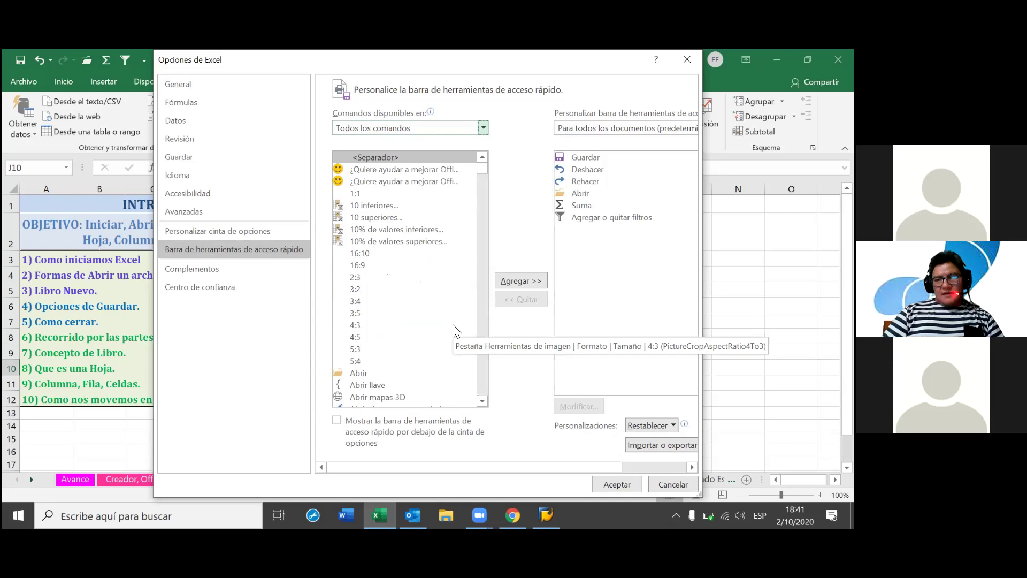
Switch the available commands list to Todos los comandos, selecting the 16:9 entry.
key("alt+Down")
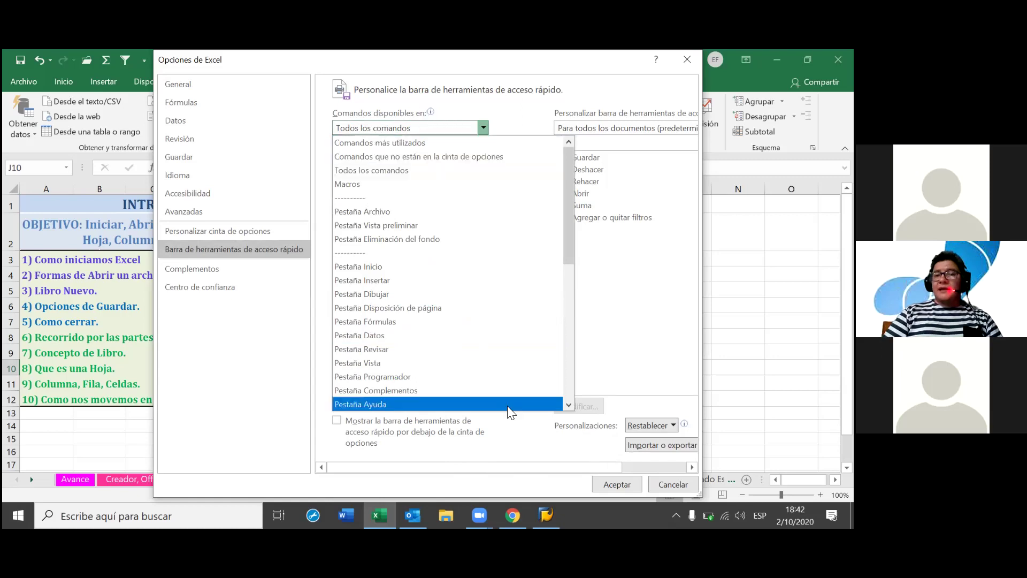
left_click(395, 169)
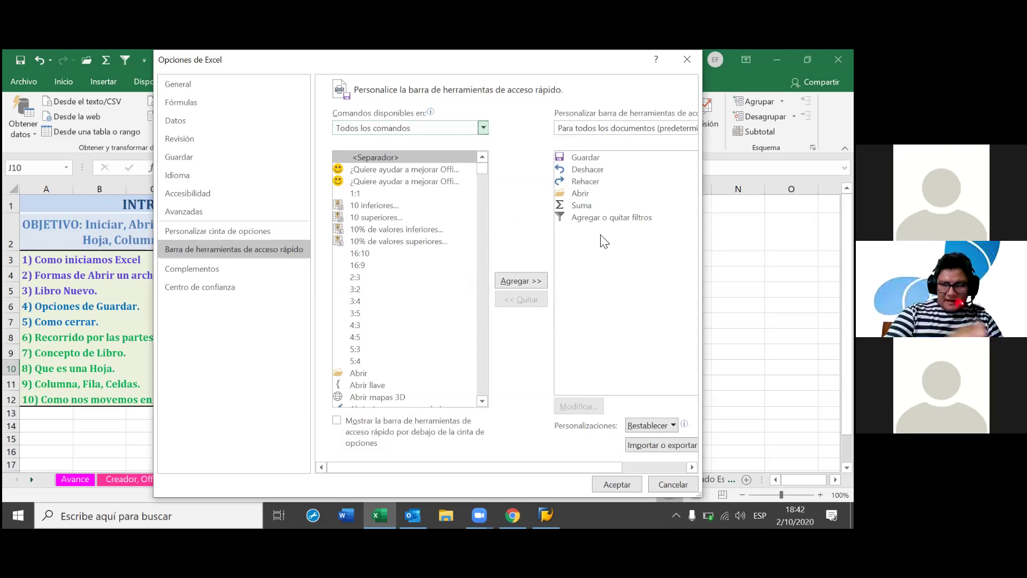
left_click(422, 267)
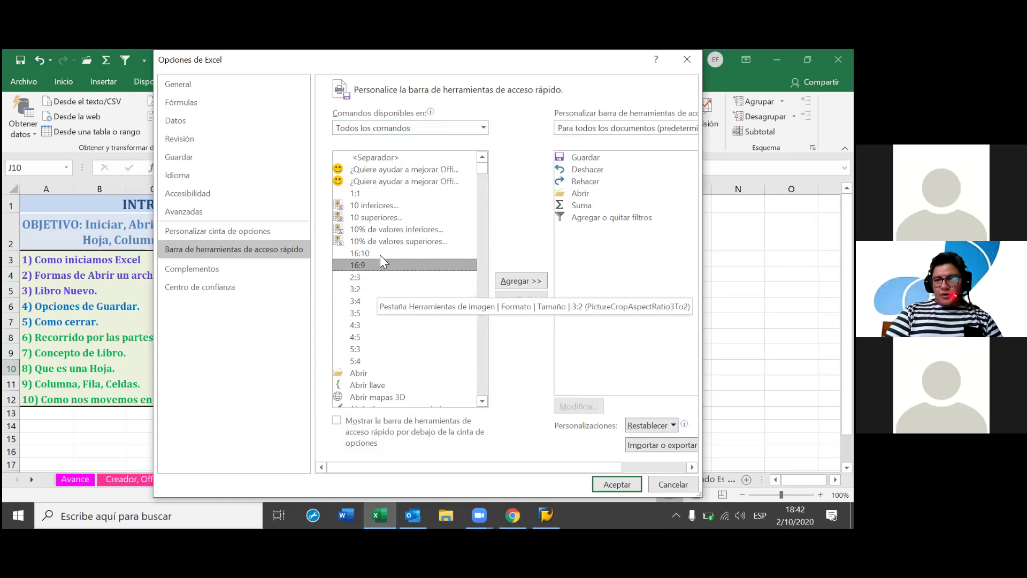
Jump to the commands starting with P and select Pega valores.
key("p")
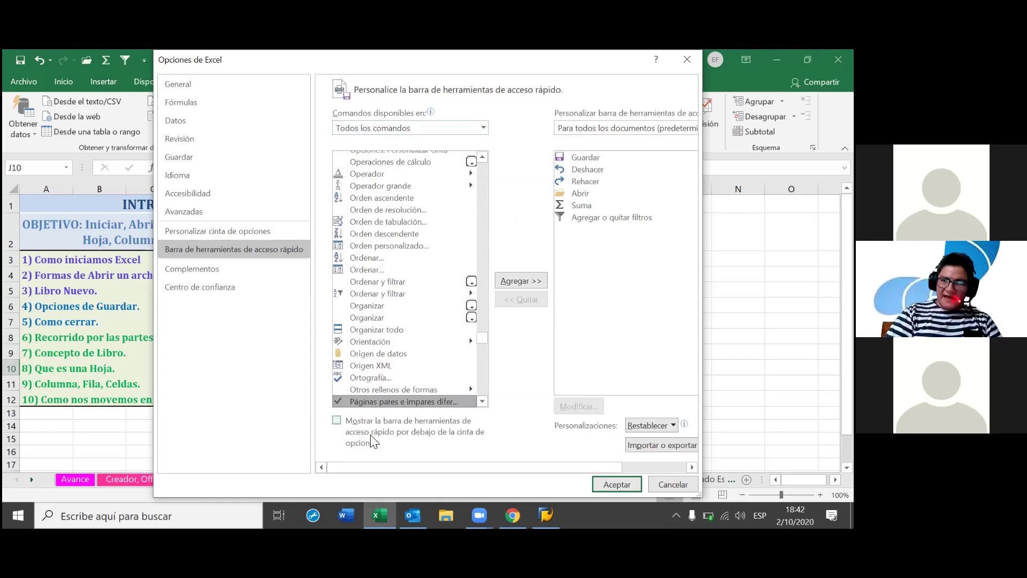
scroll(390, 399, "down", 1)
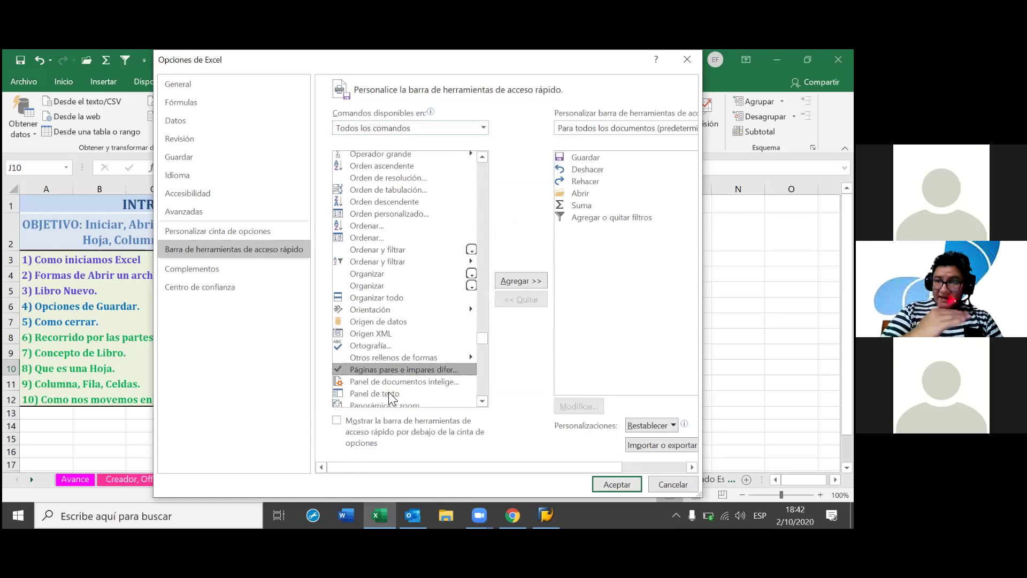
scroll(390, 399, "down", 1)
scroll(393, 391, "down", 2)
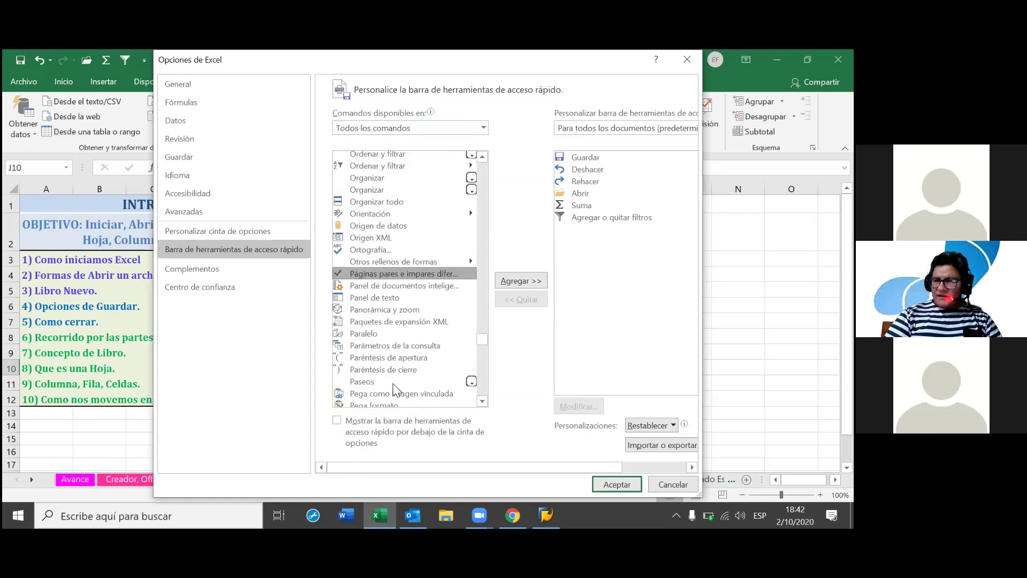
scroll(394, 389, "down", 1)
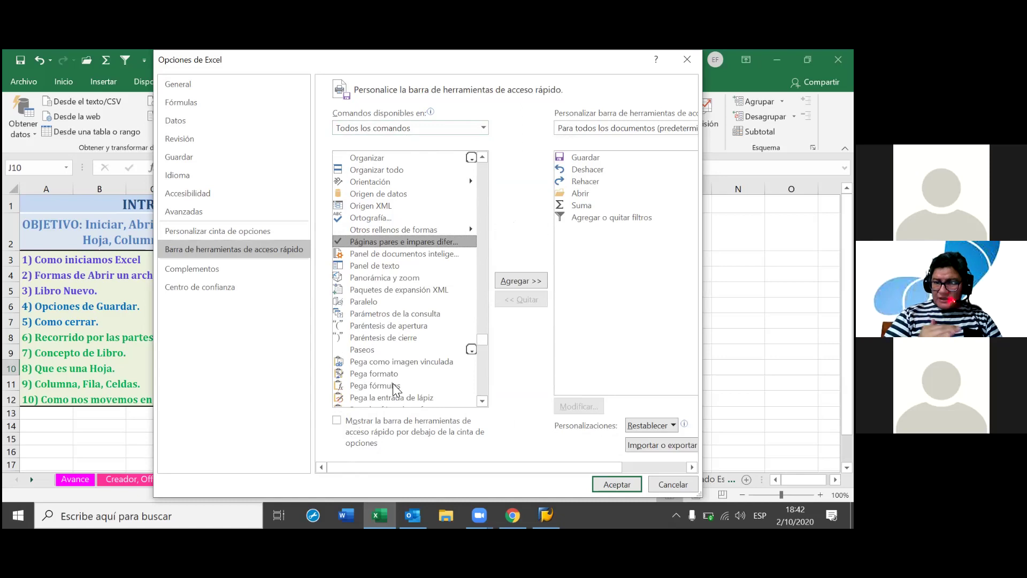
scroll(395, 389, "down", 1)
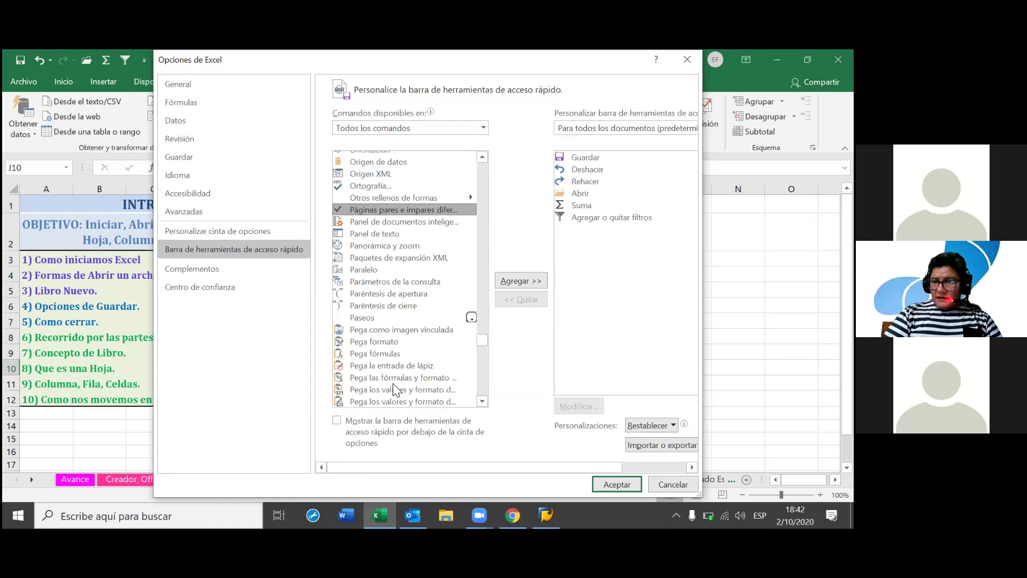
scroll(394, 391, "down", 1)
scroll(394, 389, "down", 1)
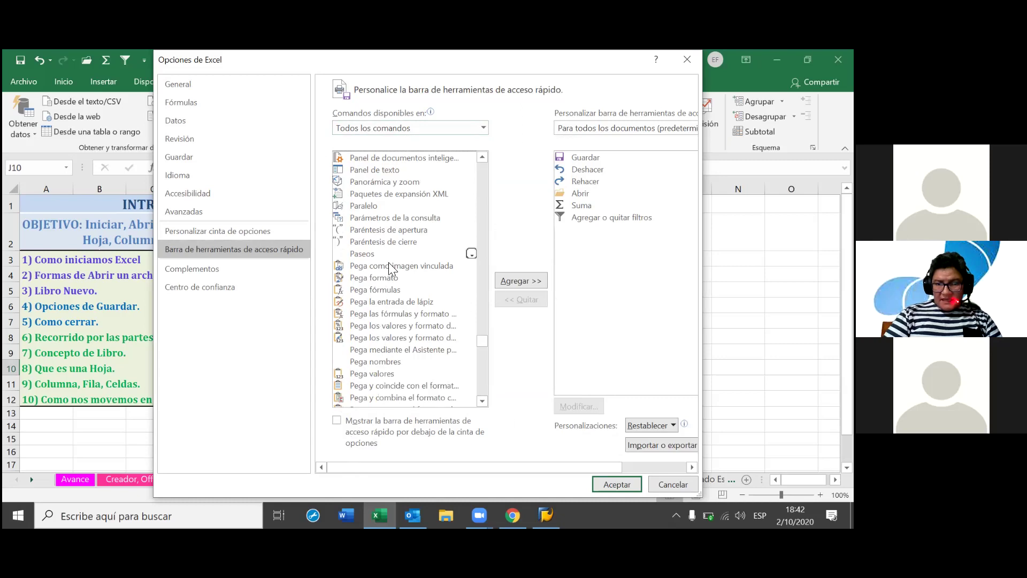
left_click(385, 375)
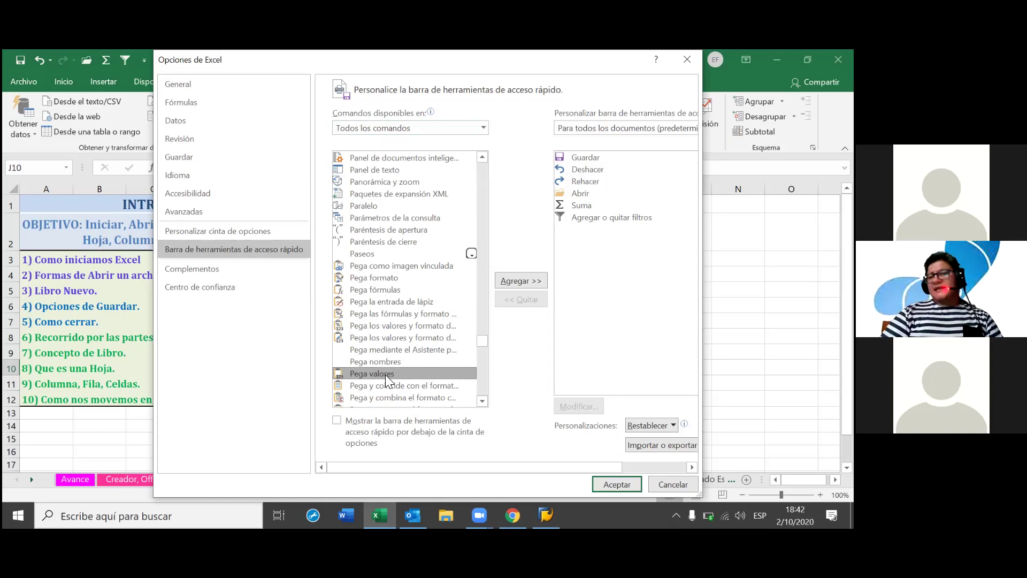
Add Pega valores and Pega y coincide con el formato de destino, then confirm with Aceptar.
double_click(385, 373)
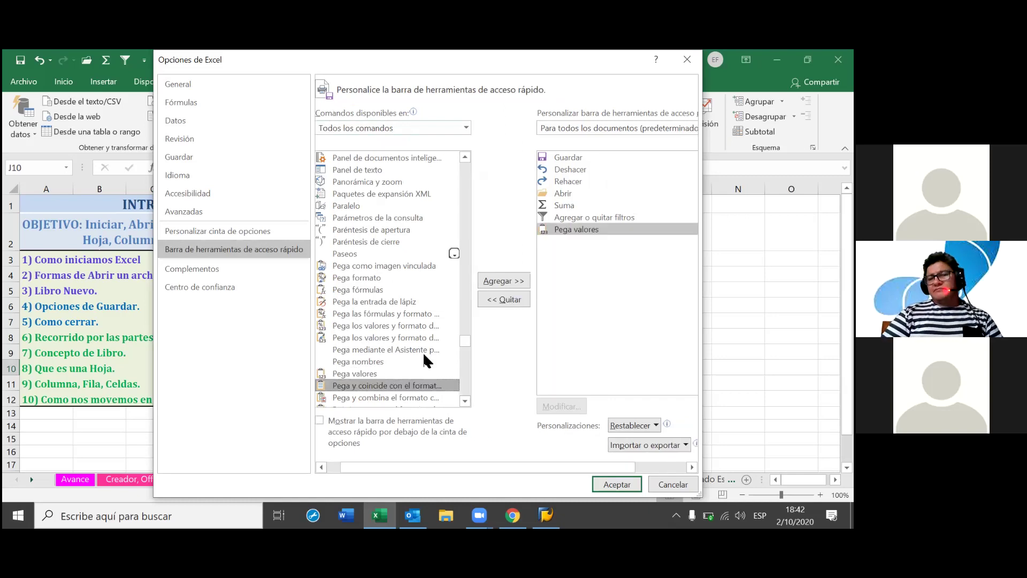
left_click(519, 282)
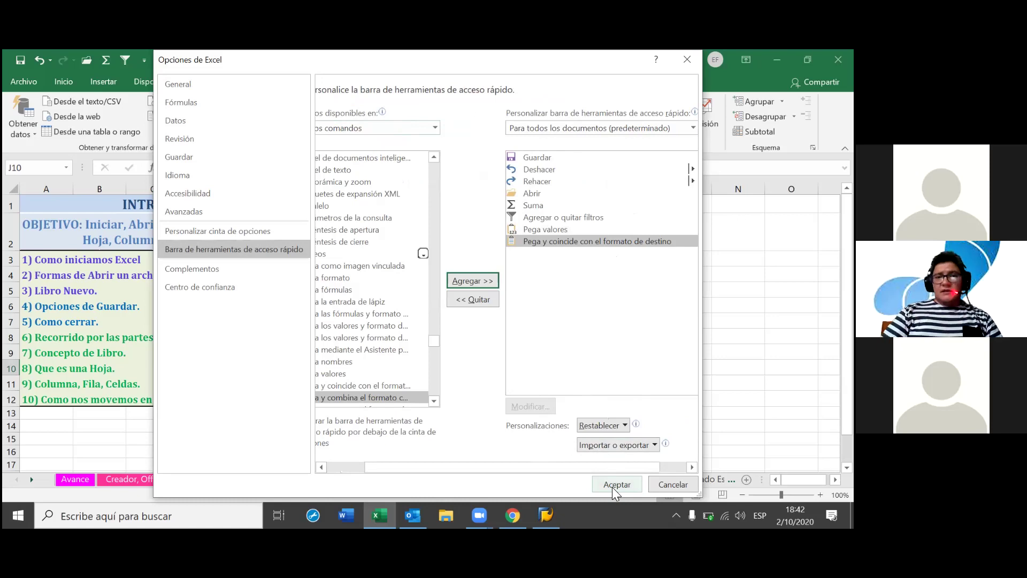
left_click_drag(613, 488, 501, 417)
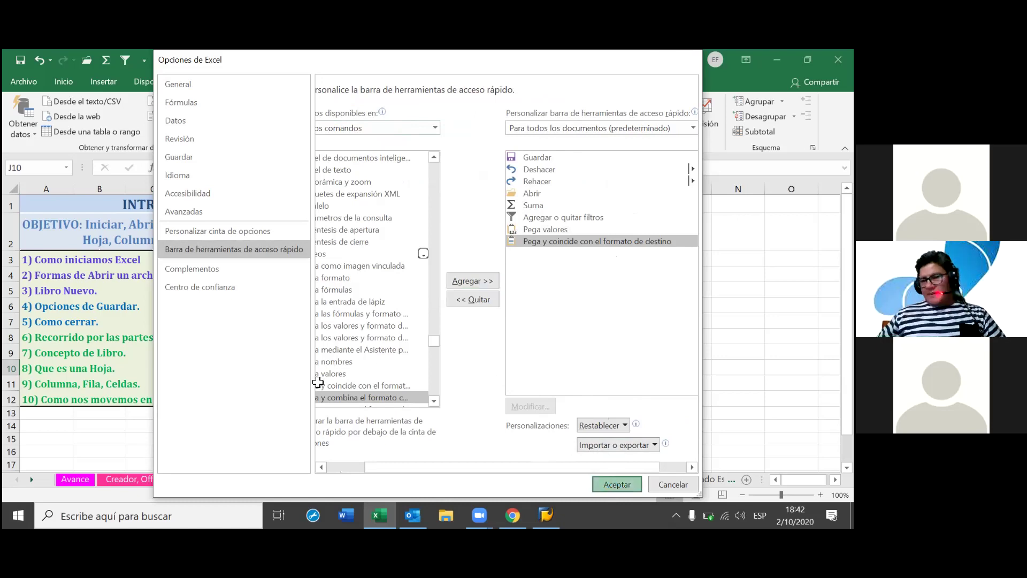
key("Return")
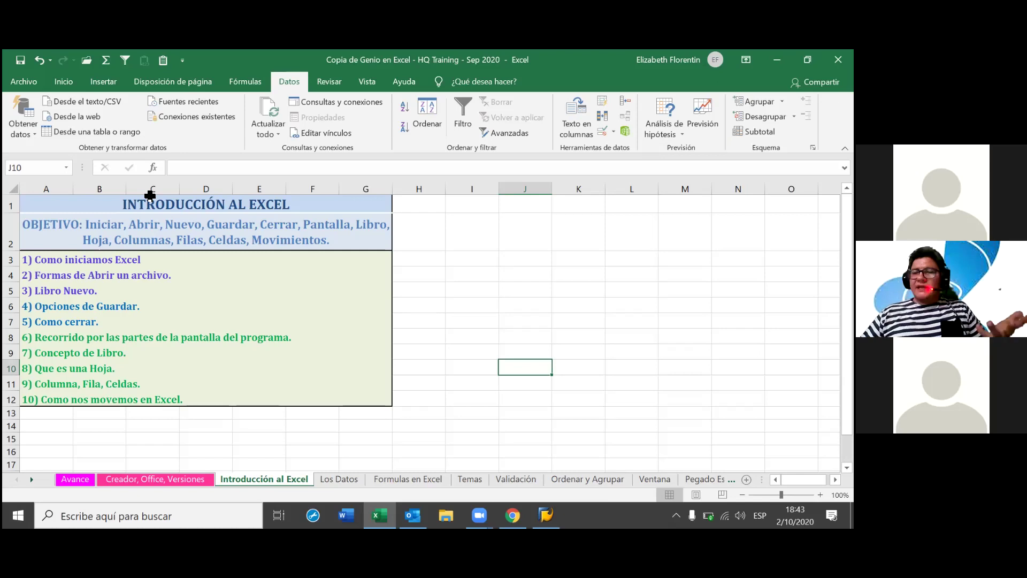
left_click(150, 195)
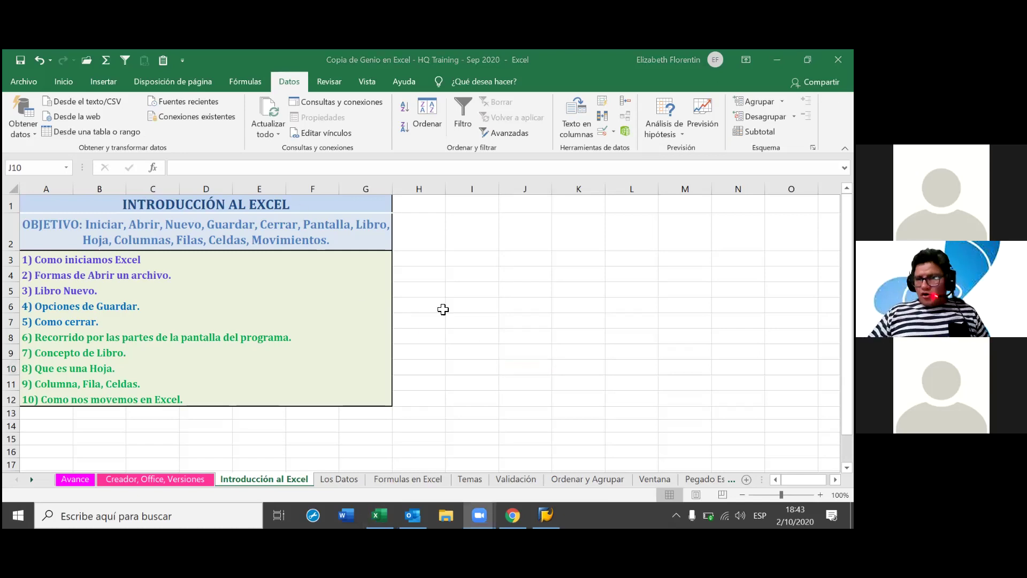
key("alt+Tab")
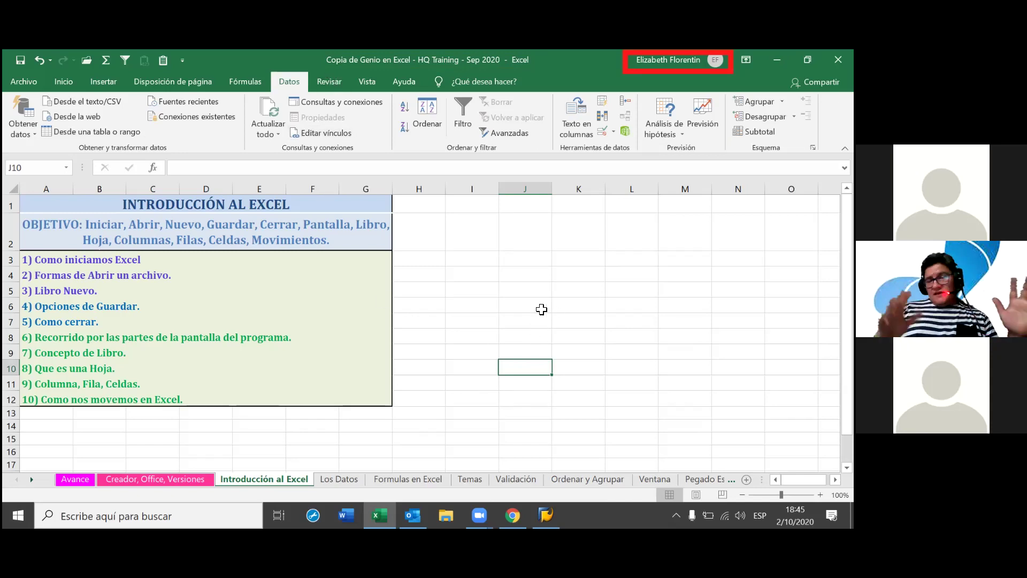
Select cell J7 and show the Opciones de presentación de la cinta menu.
left_click(531, 317)
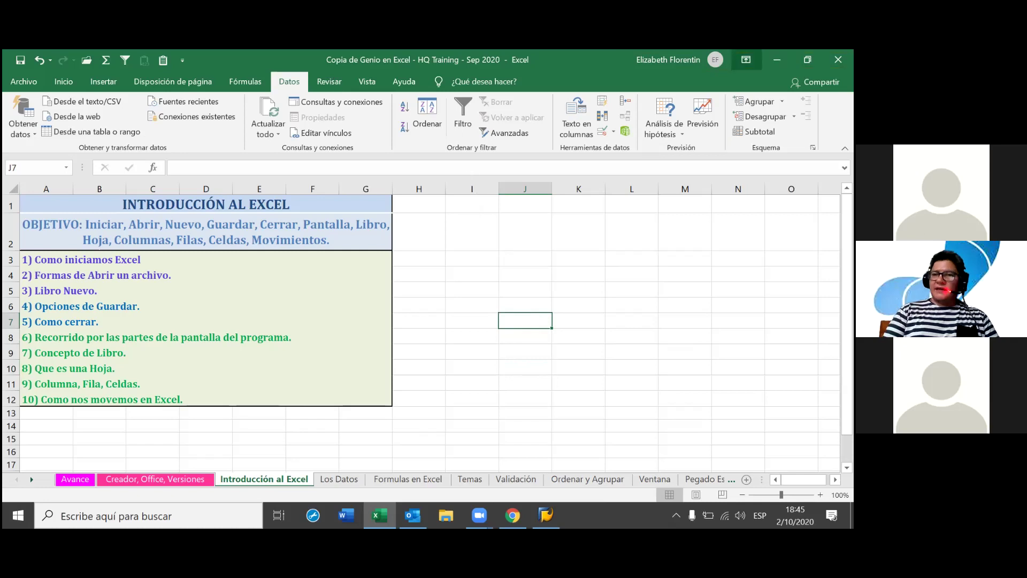
left_click(745, 59)
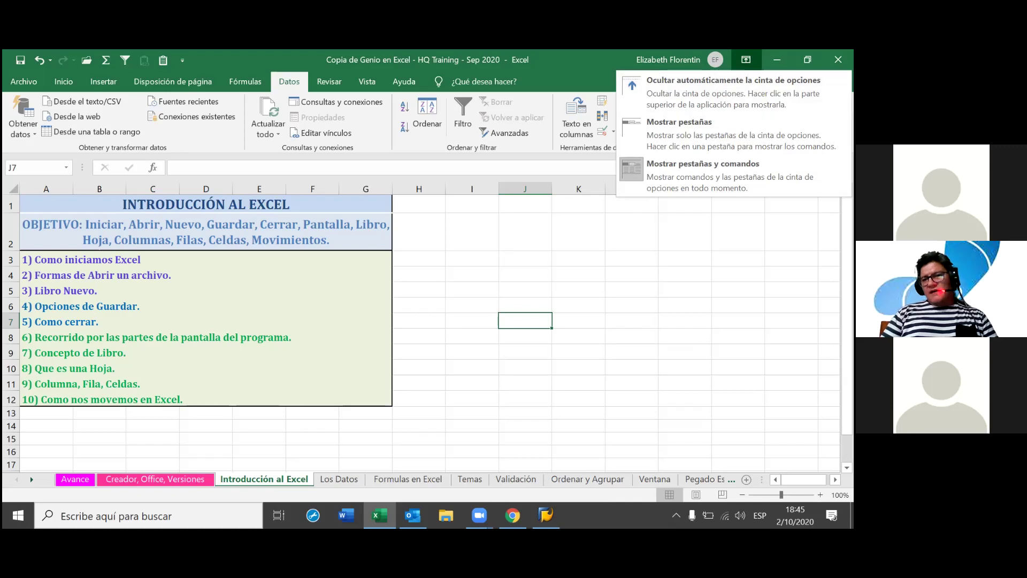
Reopen the ribbon display menu and choose Ocultar automáticamente la cinta de opciones.
left_click(501, 393)
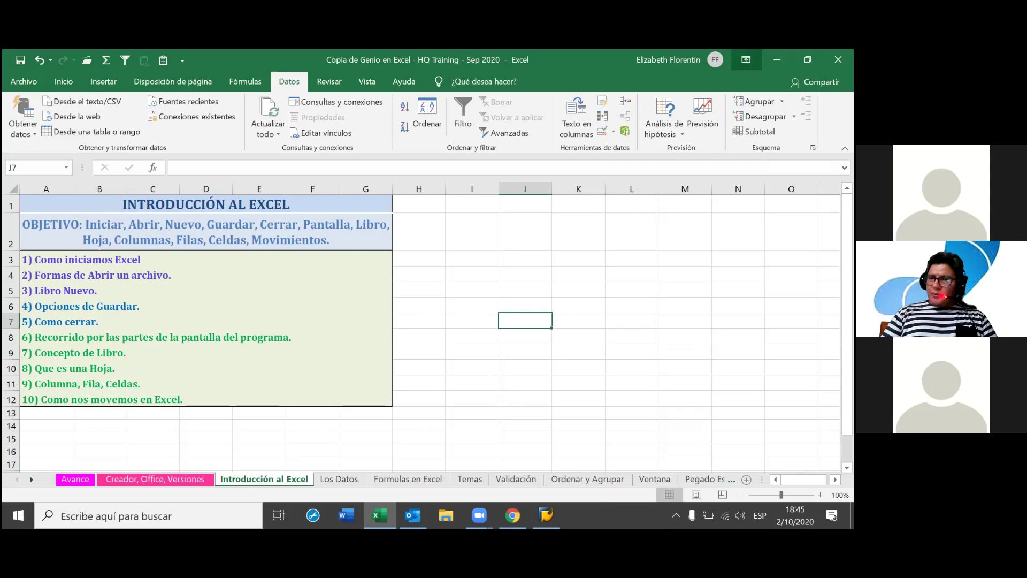
left_click(746, 59)
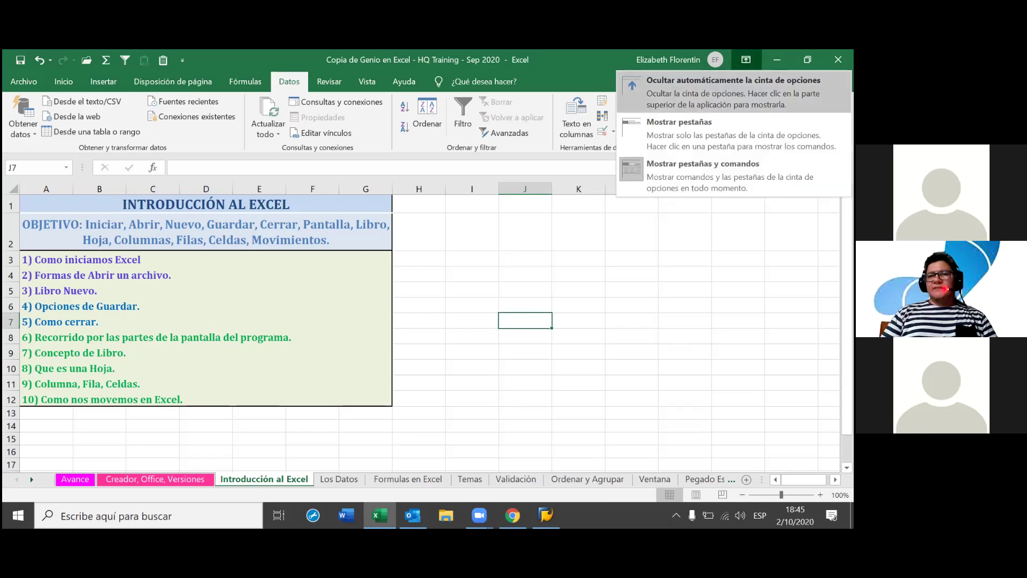
left_click(733, 92)
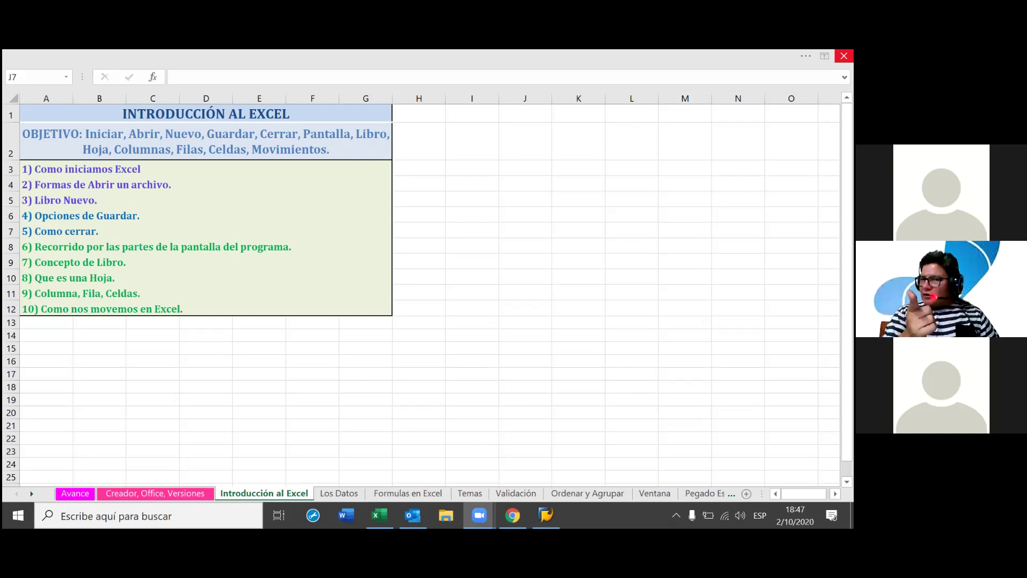
Return to Excel and reveal the auto-hidden ribbon showing the Datos commands.
key("alt+Tab")
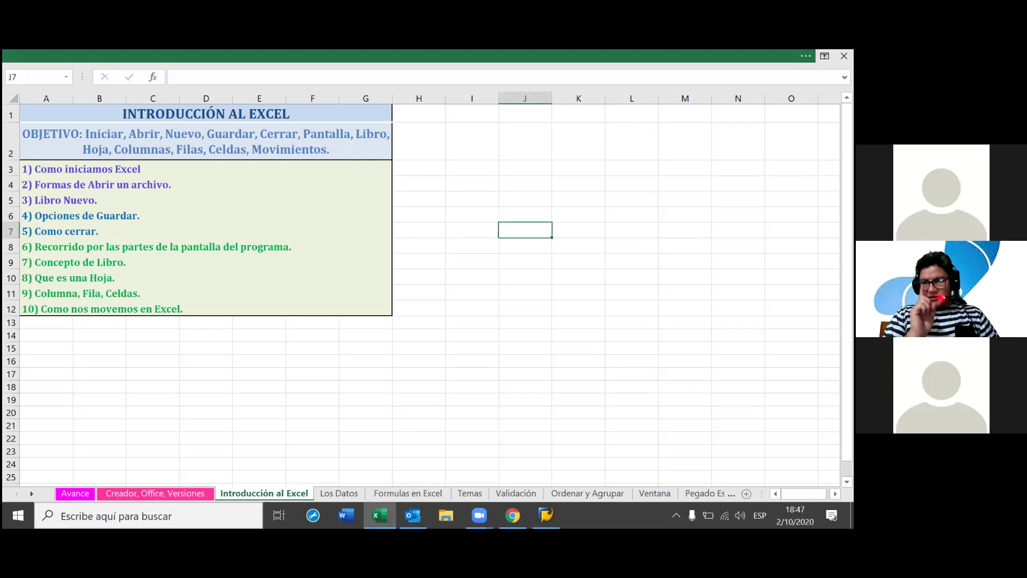
key("alt+Tab")
left_click(428, 55)
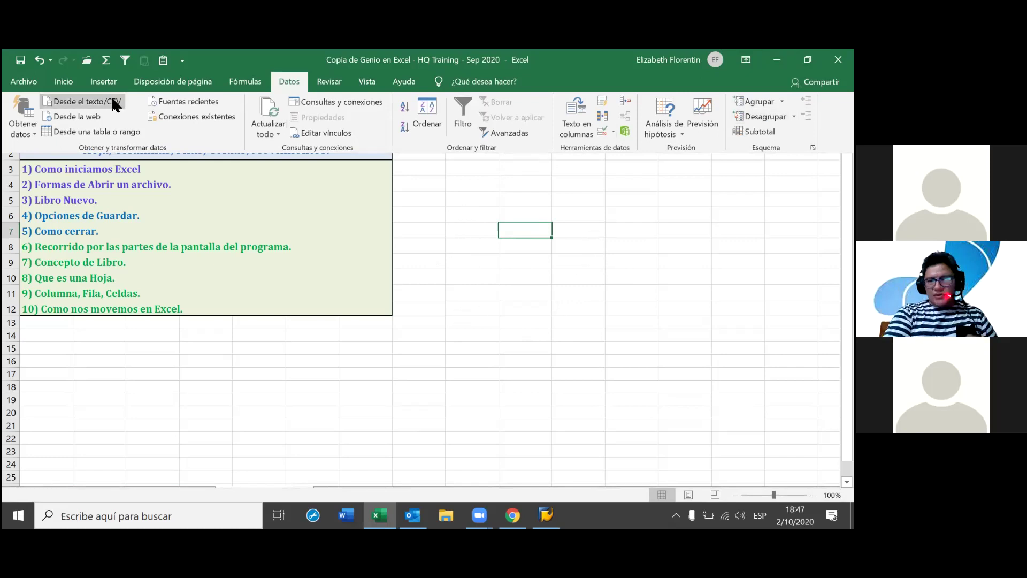
Fill cell J7 yellow, auto-hide the ribbon with Ctrl+Shift+F1, and reopen display choices.
left_click(64, 81)
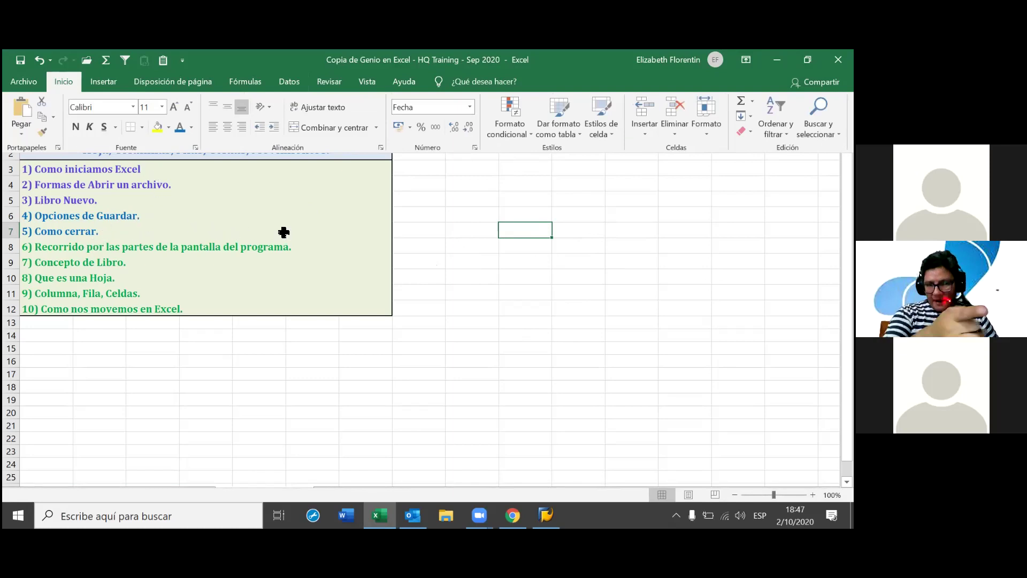
left_click(157, 127)
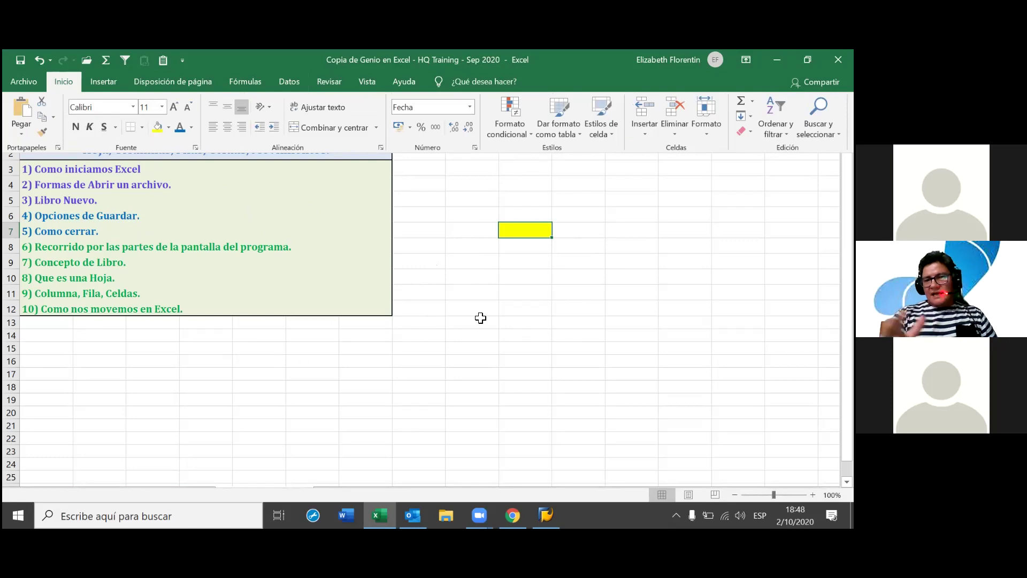
key("ctrl+shift+F1")
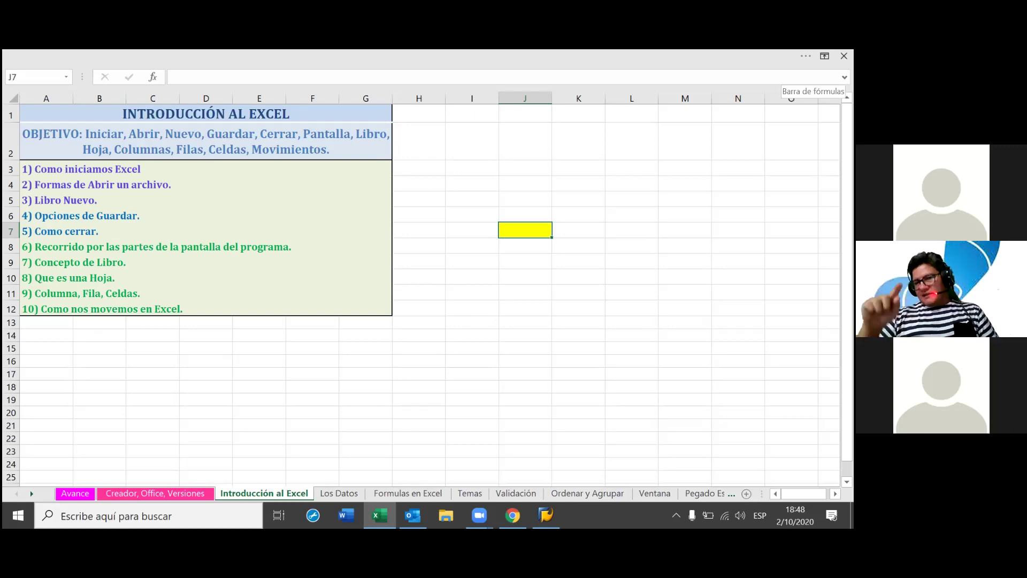
left_click(825, 56)
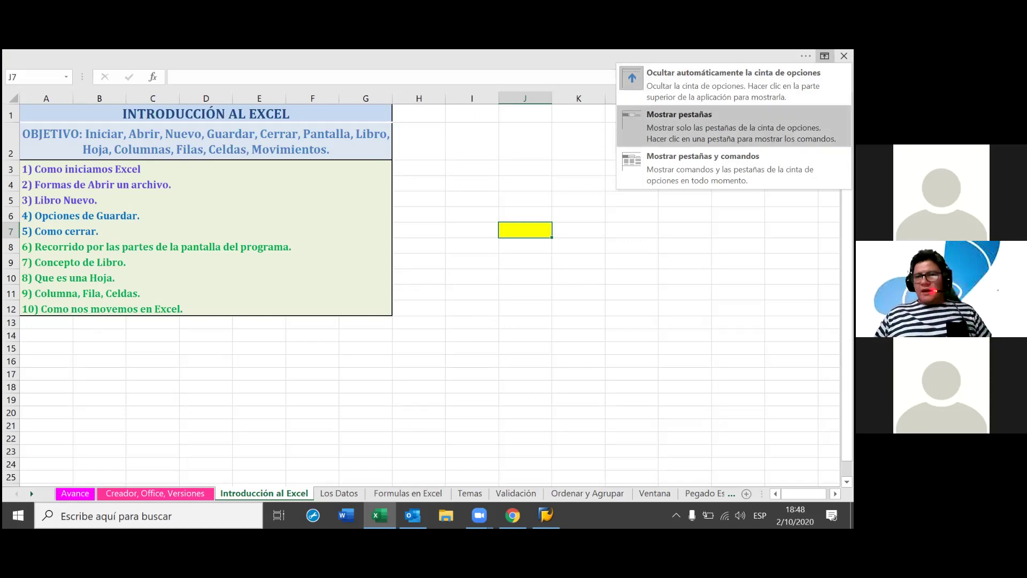
Switch the ribbon display to 'Mostrar pestañas' so only tab names appear.
left_click(659, 124)
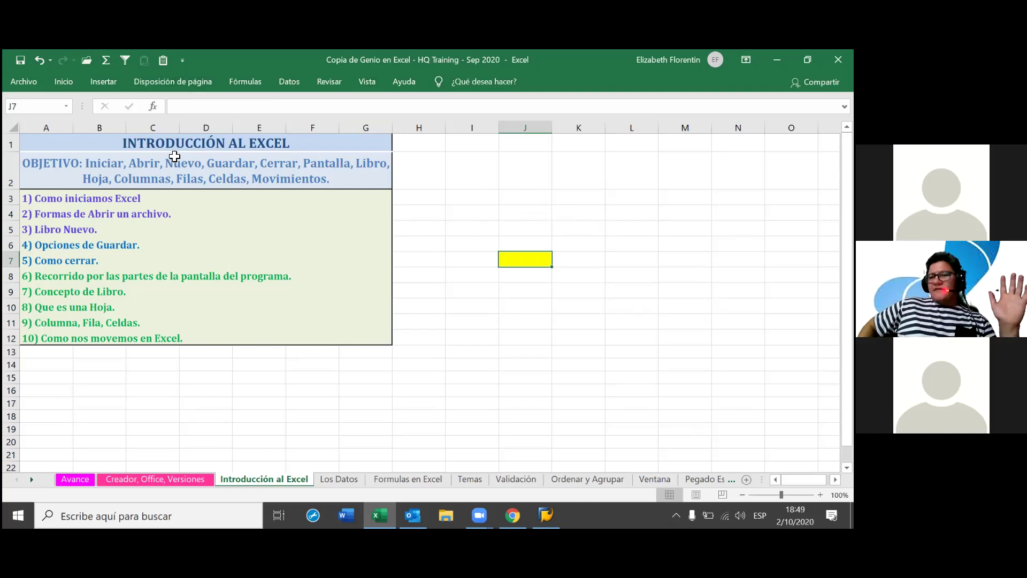
Peek at Insertar and Inicio, apply 'Borde exterior grueso', then collapse the ribbon with Ctrl+F1.
left_click(102, 83)
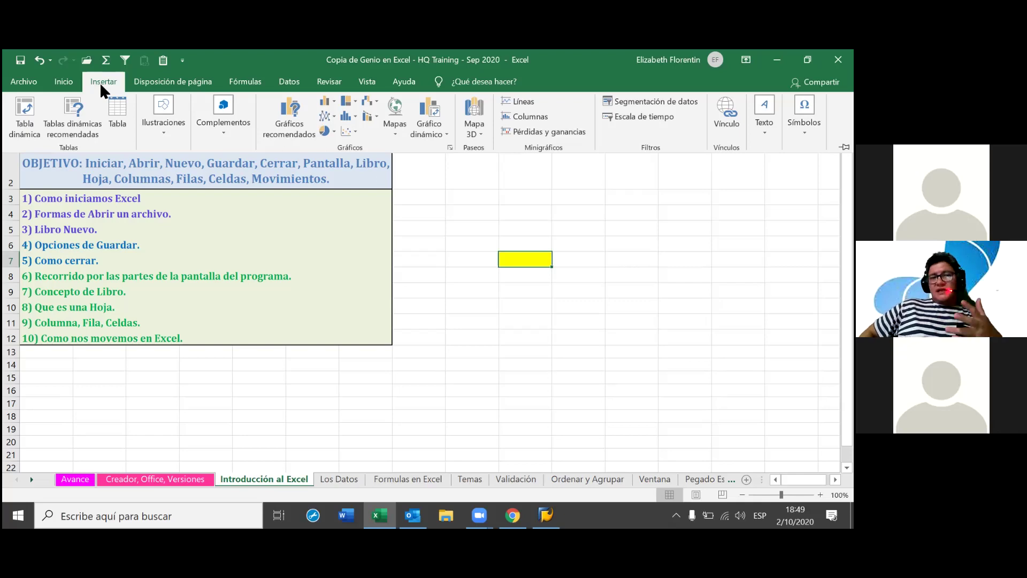
left_click(54, 84)
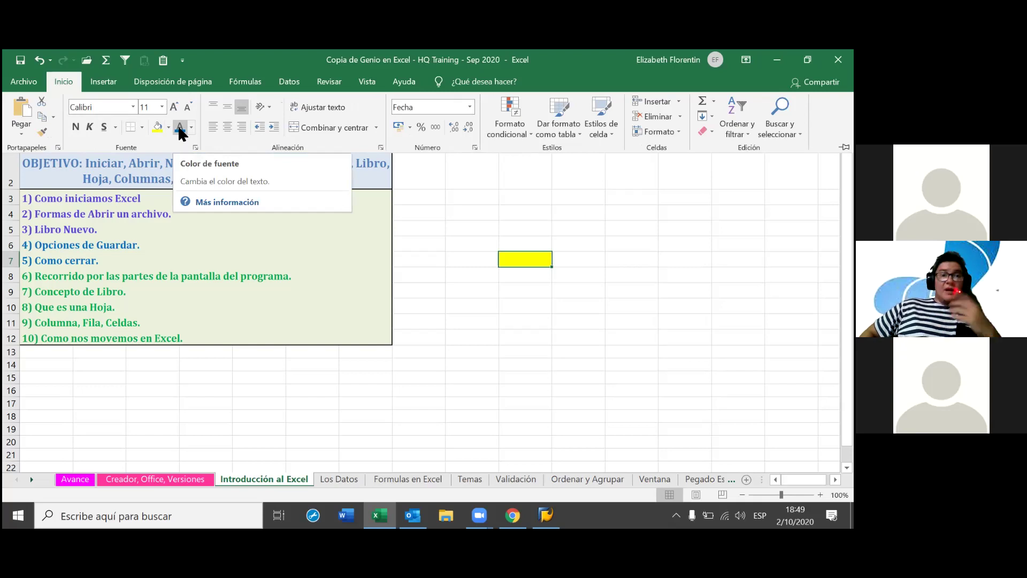
left_click(142, 127)
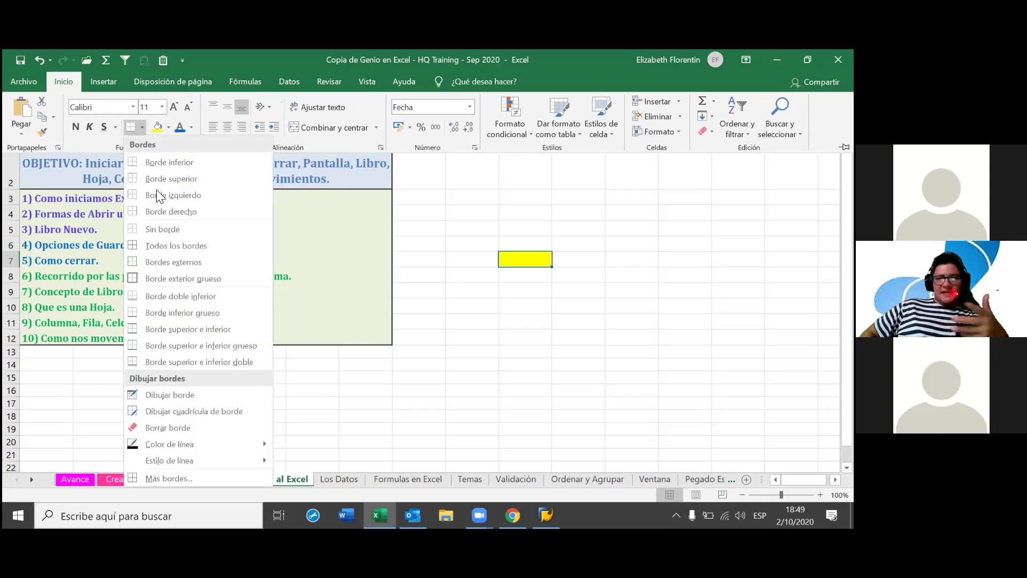
left_click(144, 281)
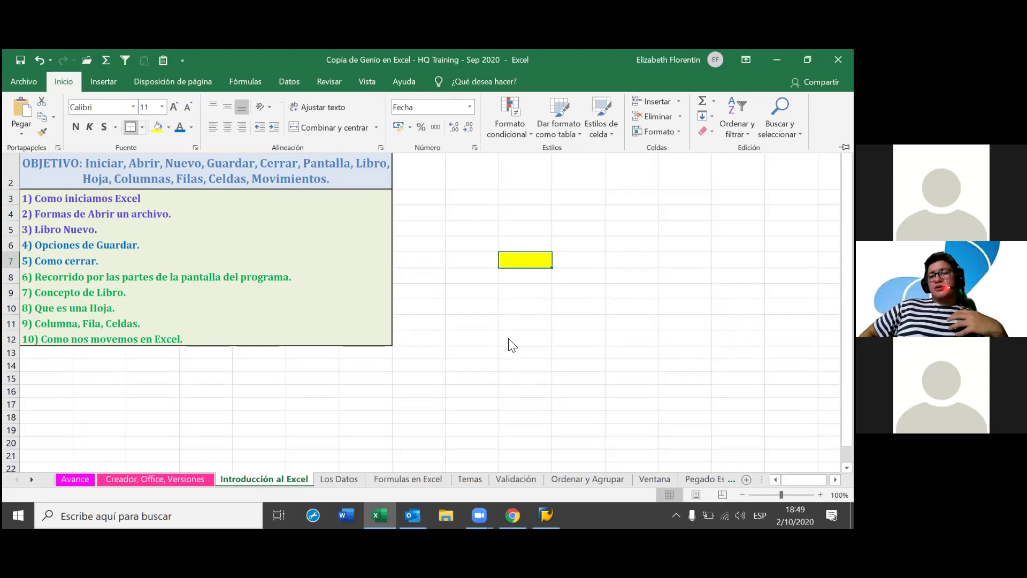
key("ctrl+F1")
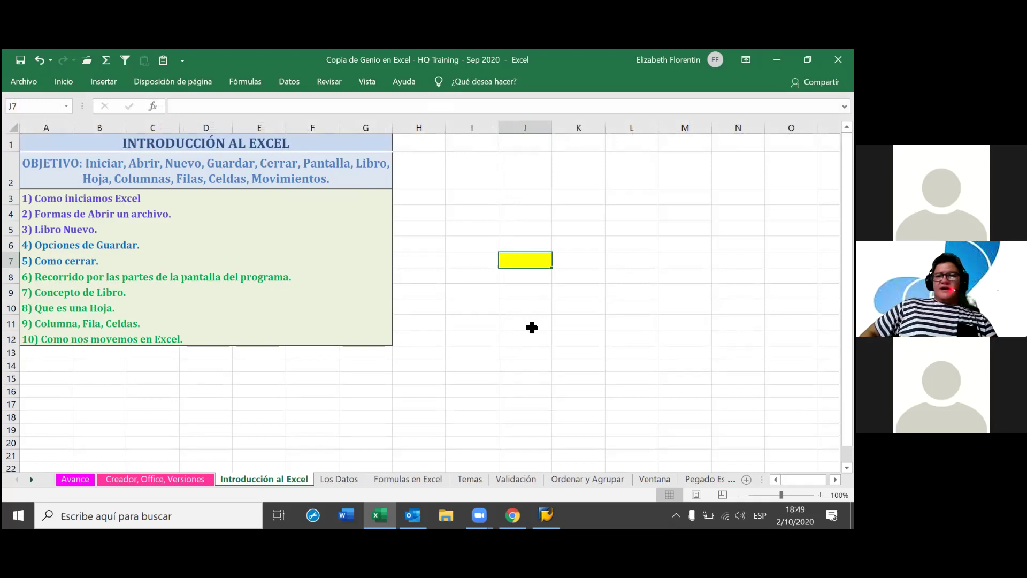
Move to J8 and set the ribbon display to 'Mostrar pestañas y comandos'.
key("Down")
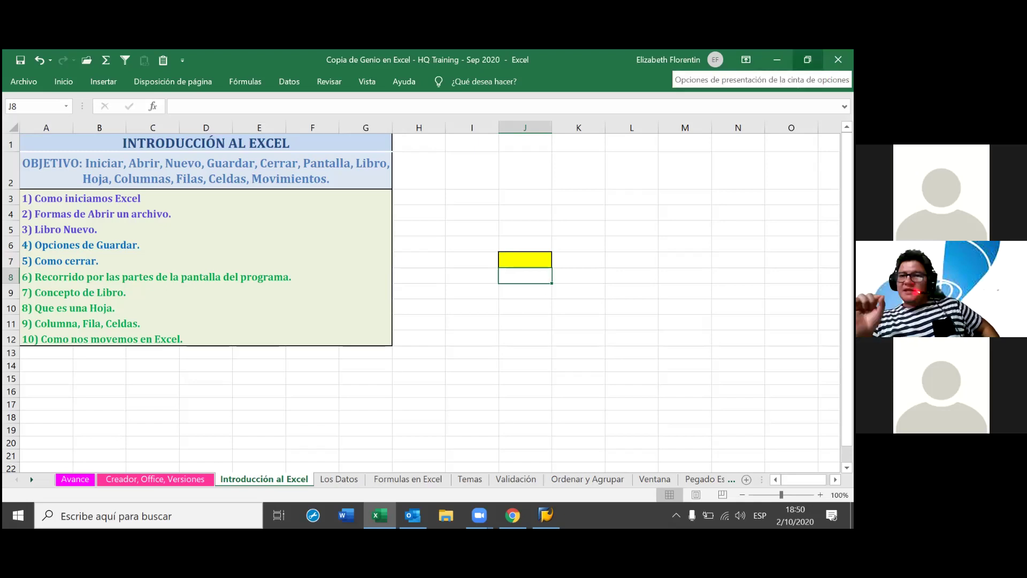
left_click(746, 59)
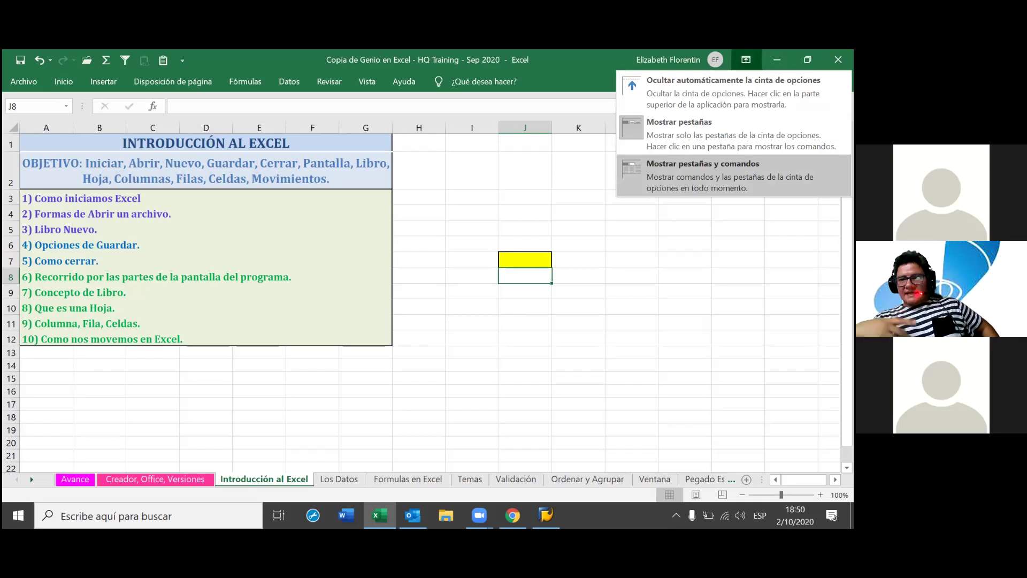
key("Return")
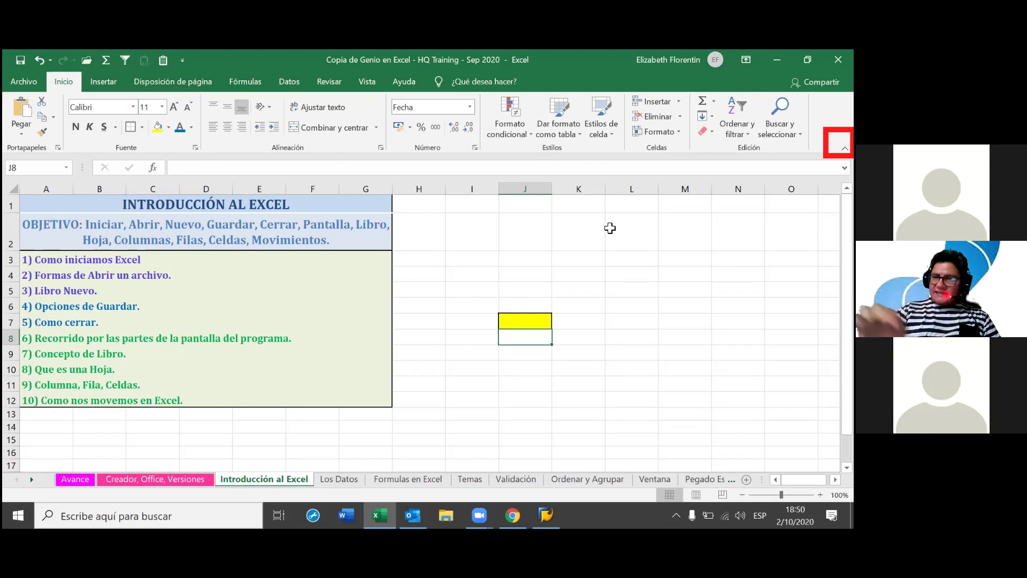
Collapse the ribbon with the ^ arrow, then temporarily reveal the Inicio commands.
left_click(844, 149)
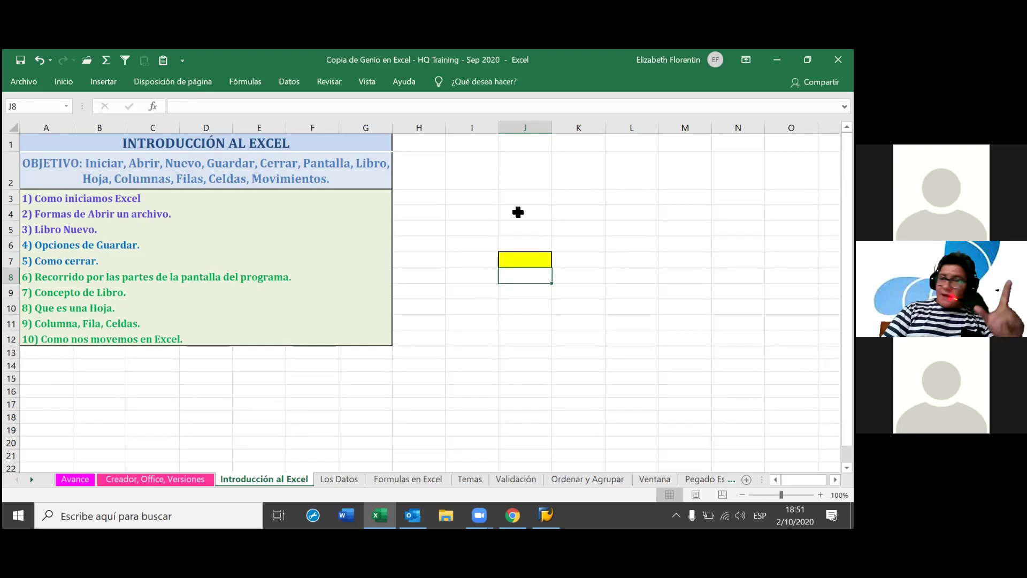
left_click(61, 82)
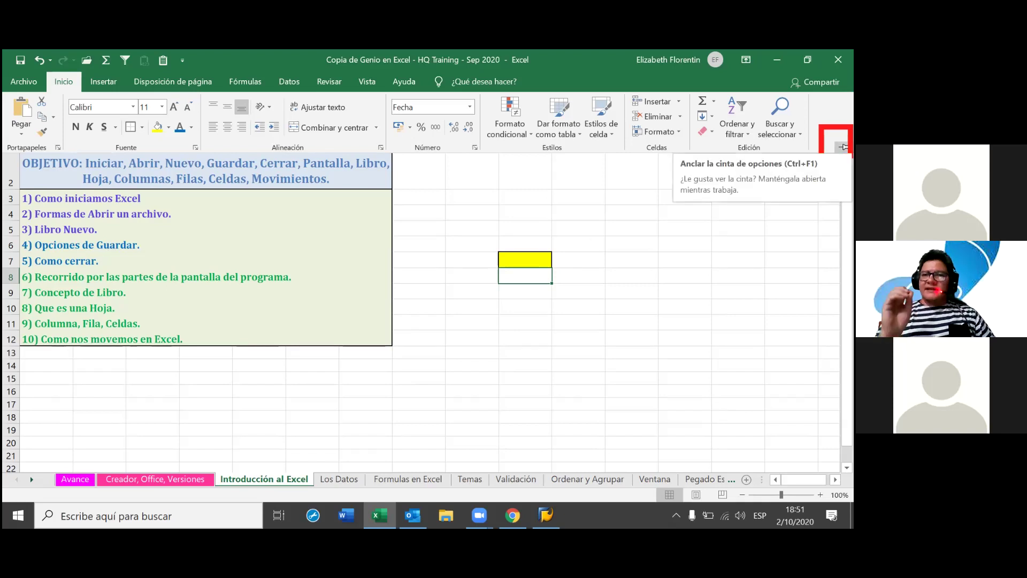
Pin the ribbon open, collapse it again, peek at Inicio, then dismiss it with Esc.
left_click(843, 146)
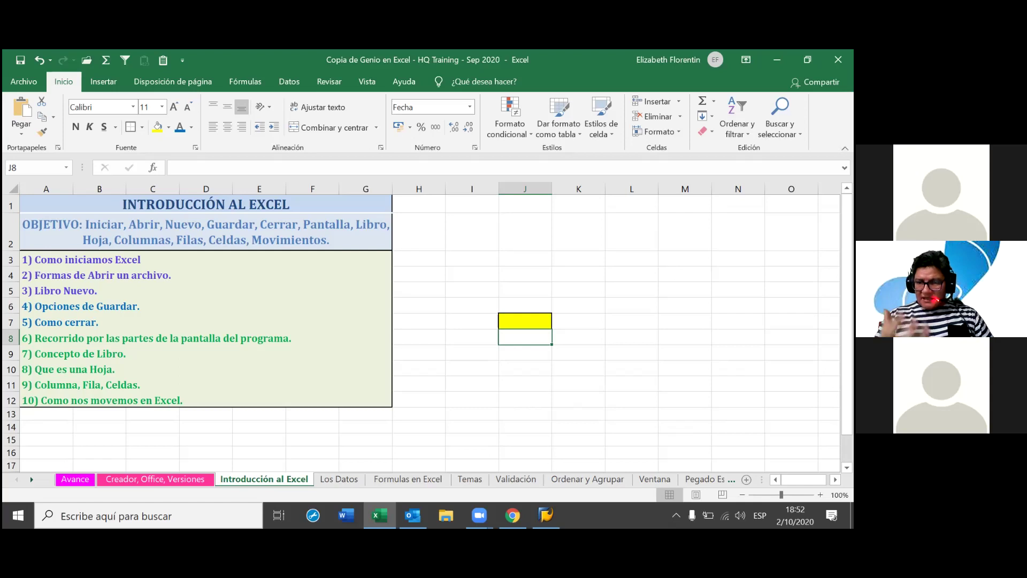
left_click(845, 148)
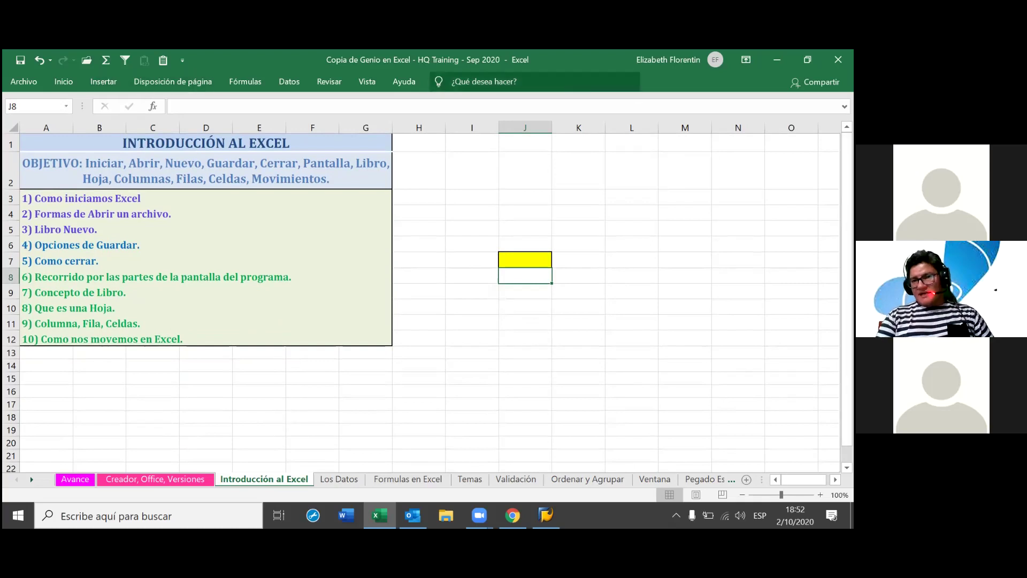
left_click(61, 79)
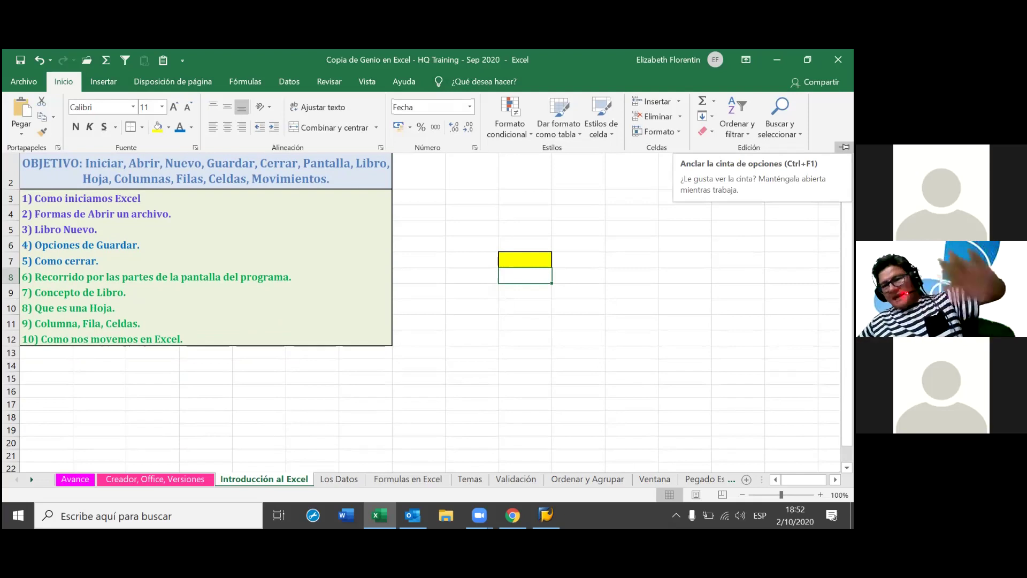
key("Escape")
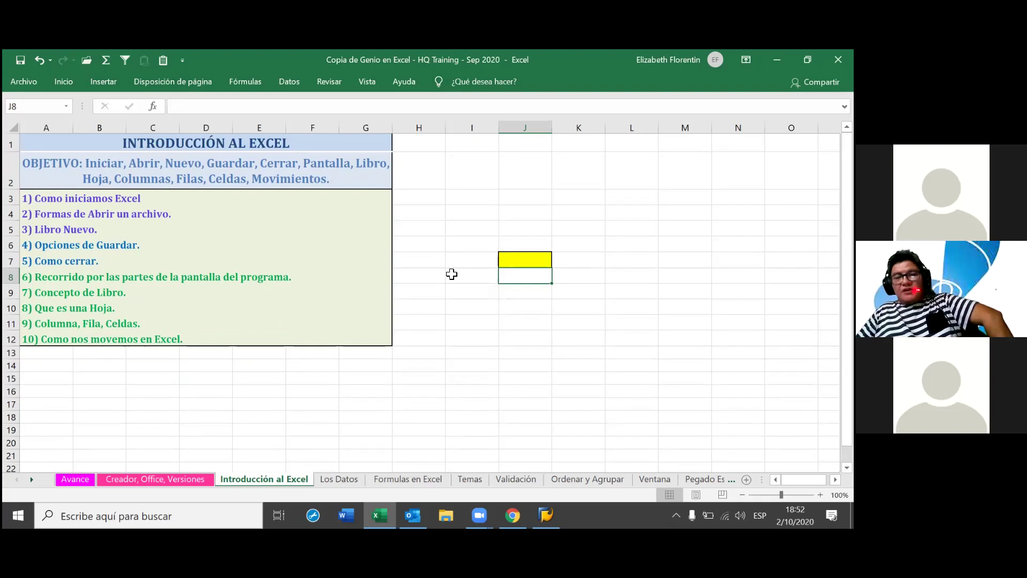
Toggle Ctrl+F1 to pin the ribbon open, then collapse it back to tab names.
key("ctrl+F1")
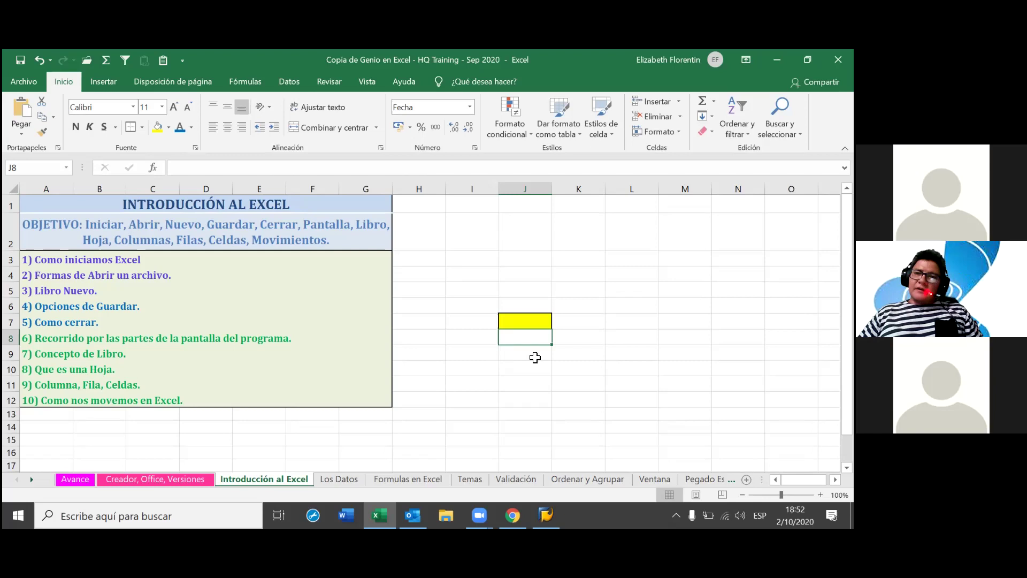
key("ctrl+F1")
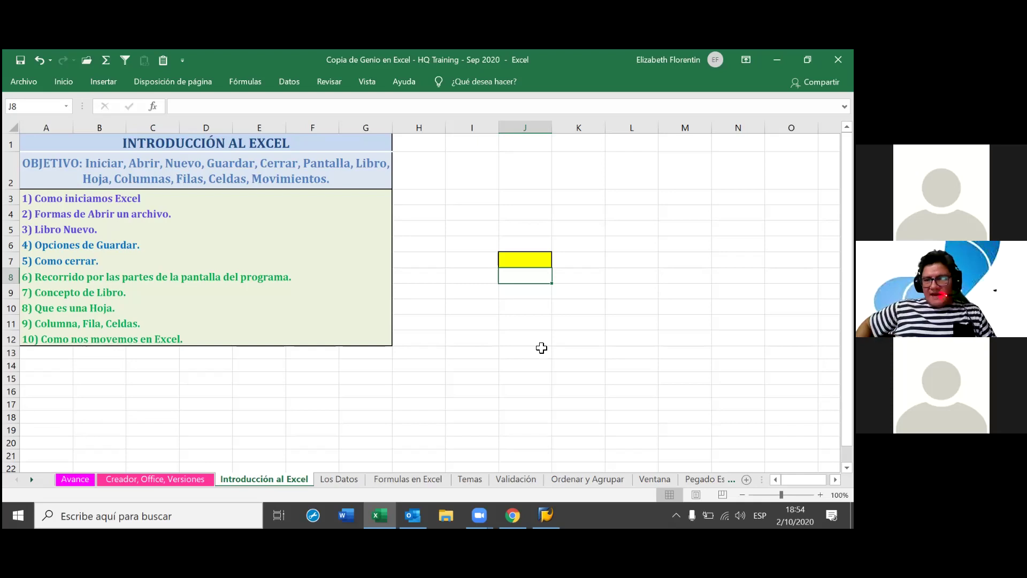
Remove J7's yellow fill with Inicio > Sin relleno, then minimize the workbook.
left_click(503, 341)
left_click(524, 260)
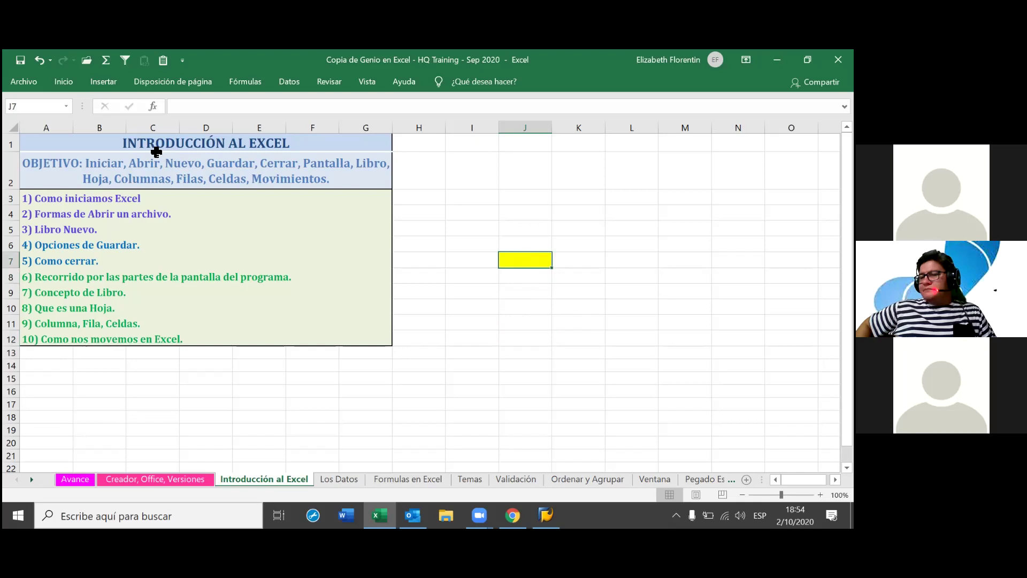
left_click(67, 82)
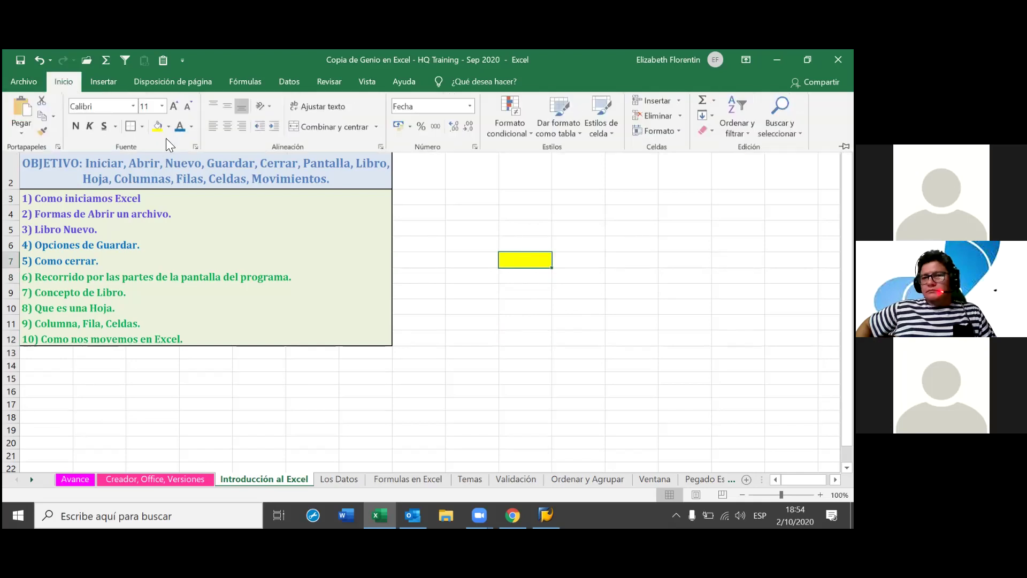
left_click(169, 127)
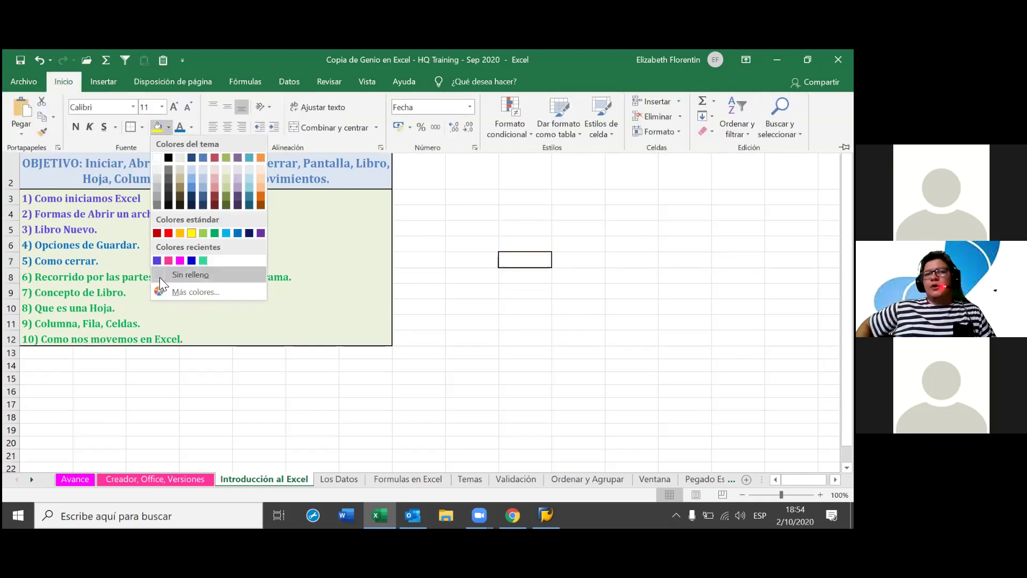
left_click(170, 277)
left_click(539, 355)
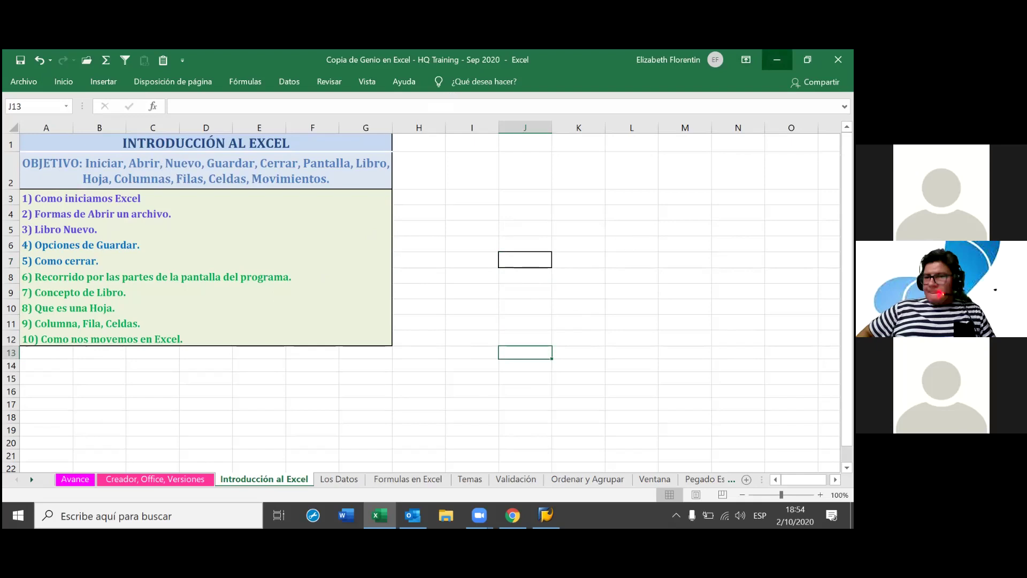
left_click(777, 59)
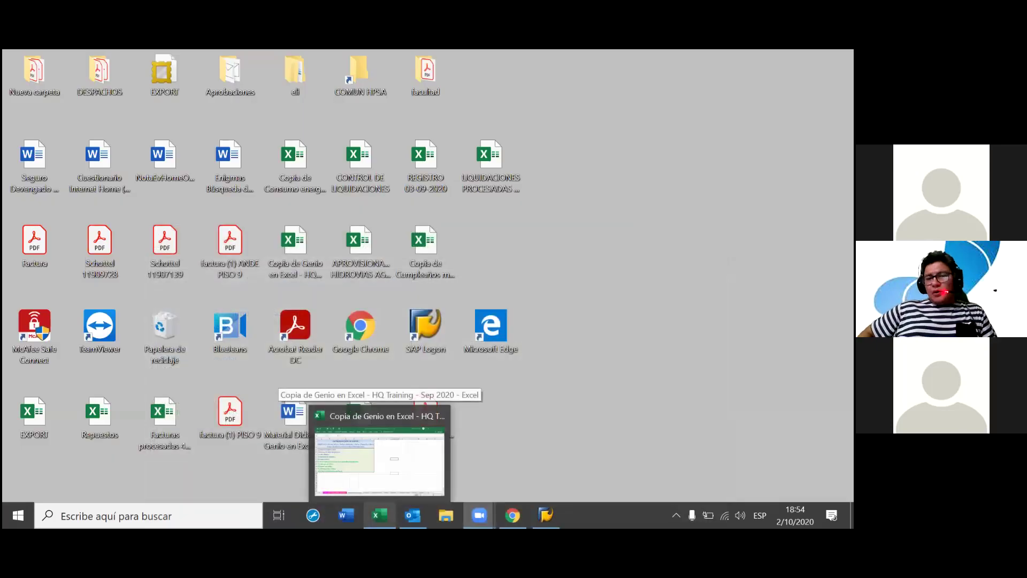
left_click(394, 474)
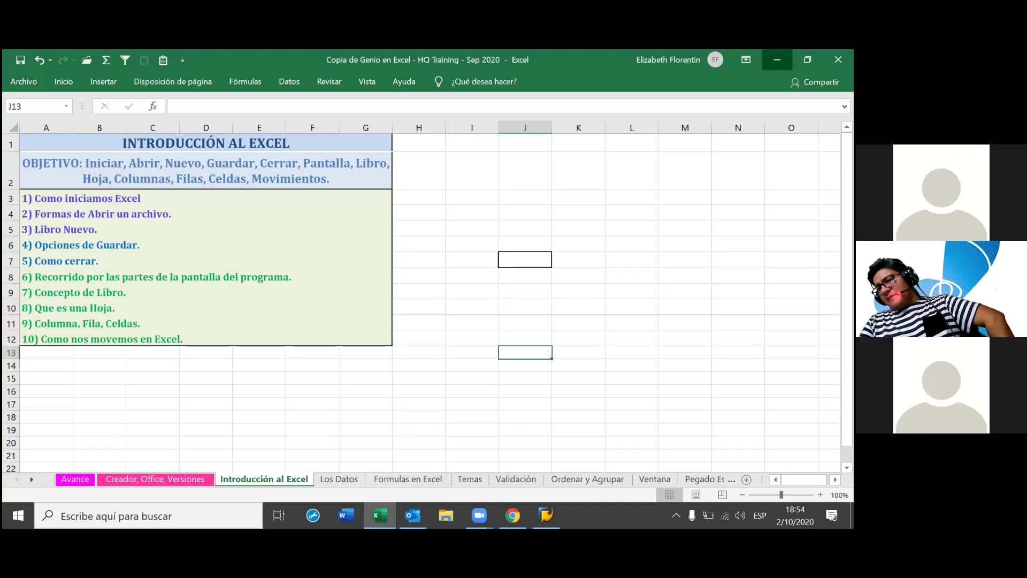
left_click(777, 59)
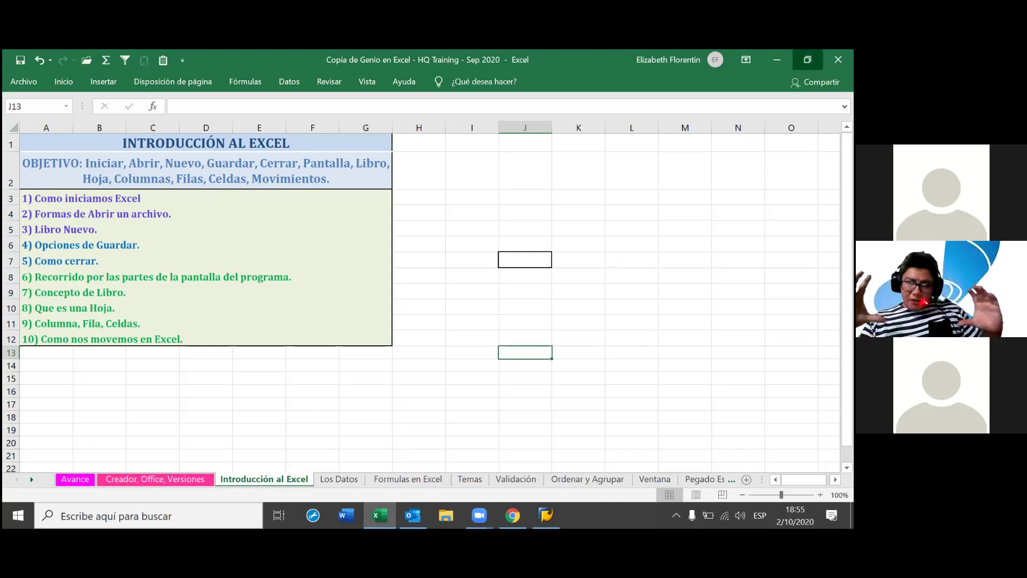
left_click(807, 59)
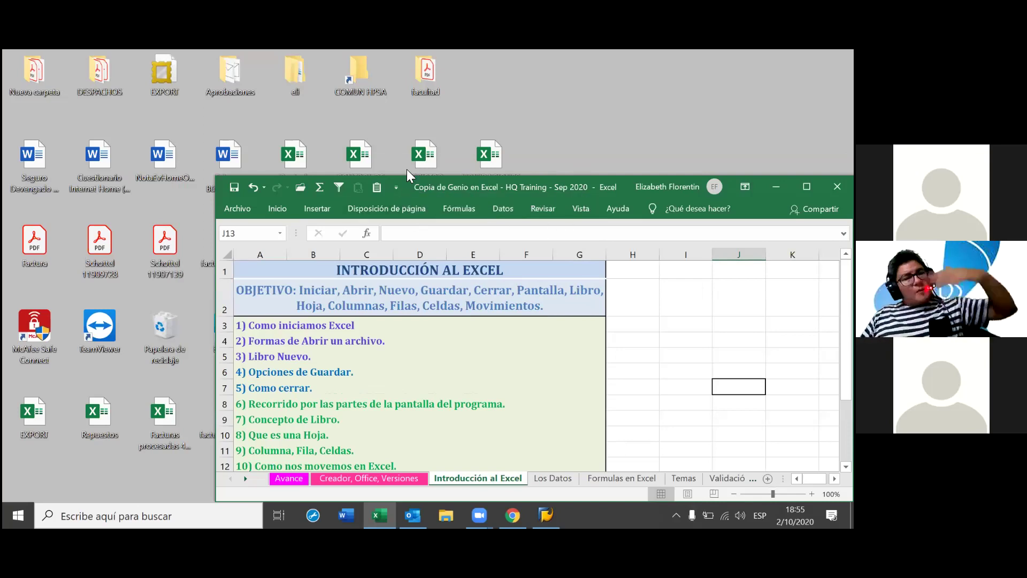
left_click_drag(407, 184, 253, 107)
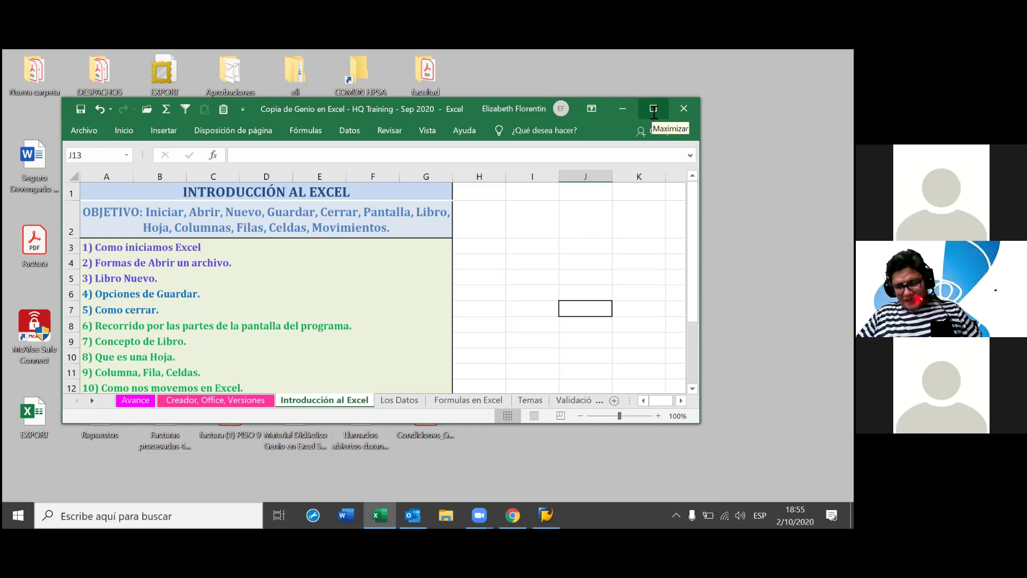
left_click(654, 109)
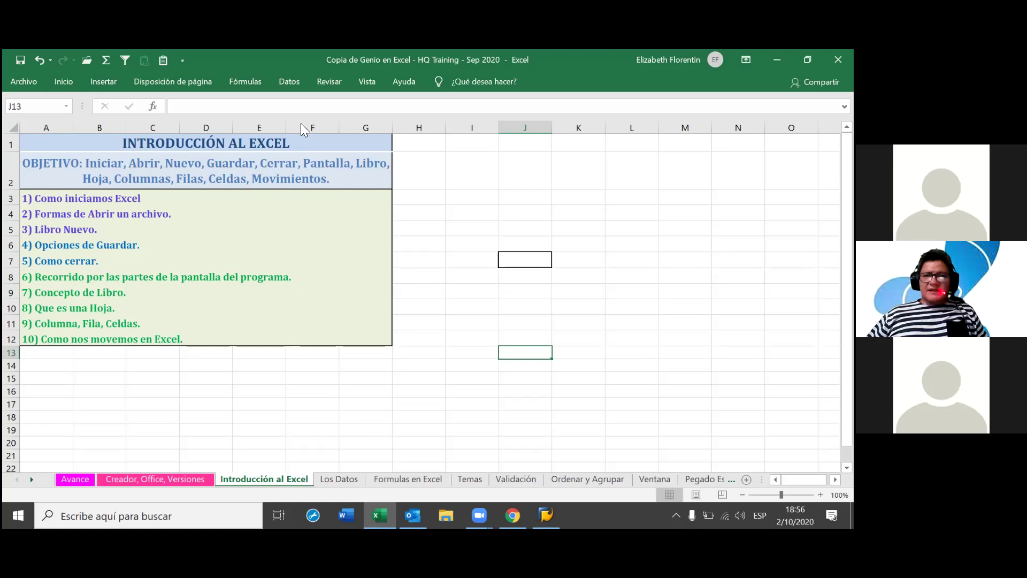
Open the Ayuda pane from the Ayuda tab's Ayuda button.
left_click(399, 83)
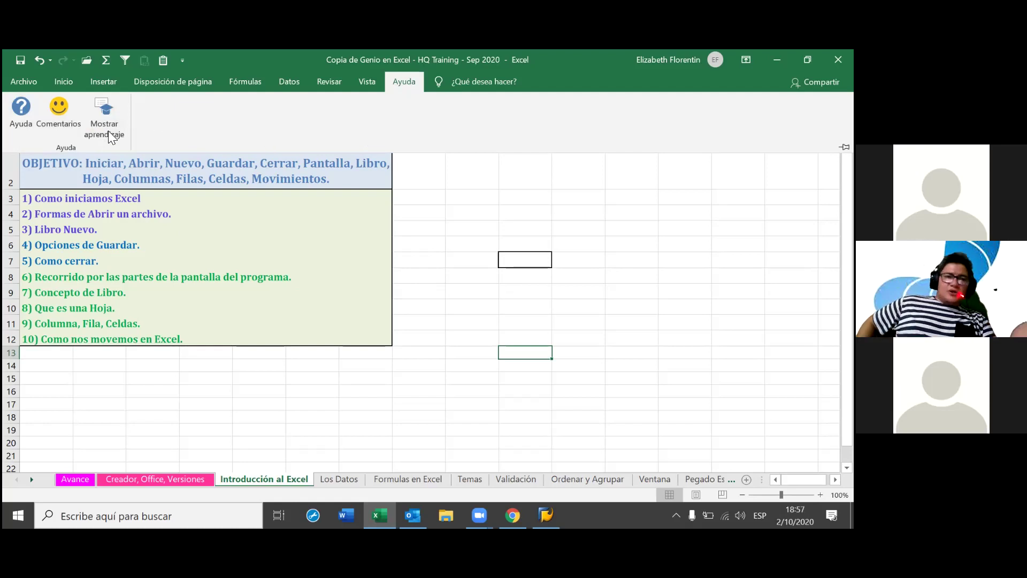
left_click(29, 121)
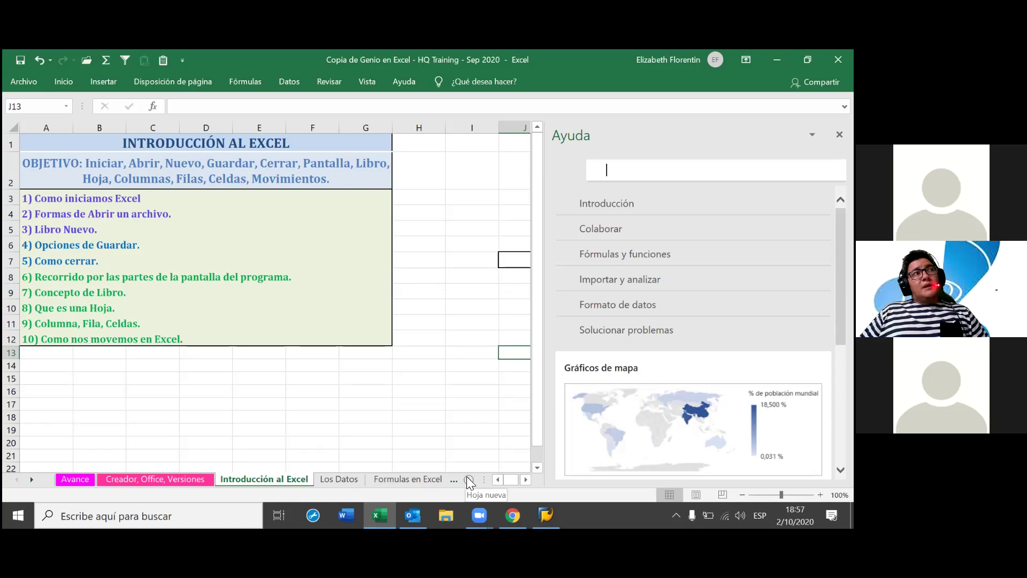
Search help for 'funcion 5', read the Y (función Y) article, then close the pane.
type("funcion")
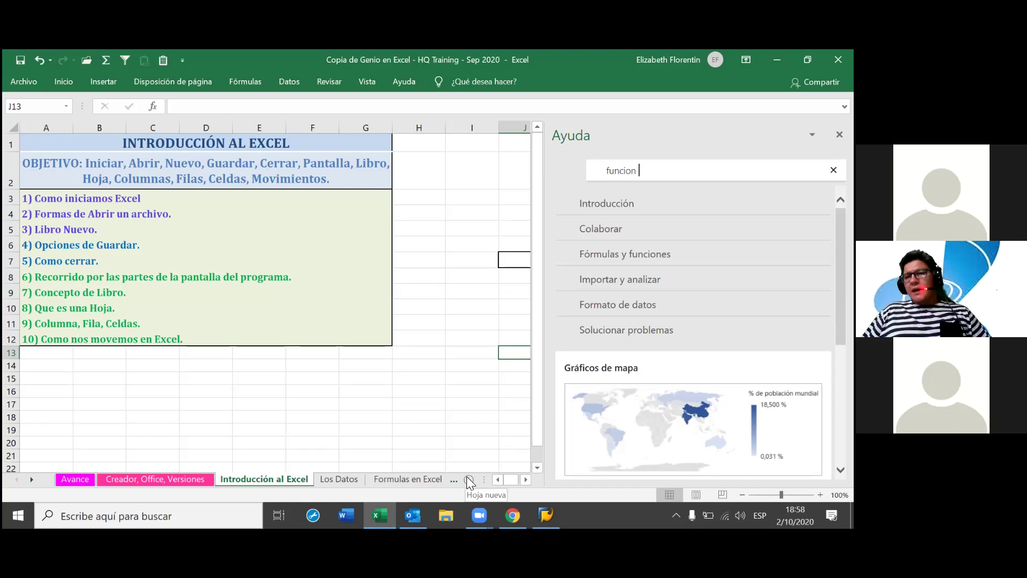
type(" 5")
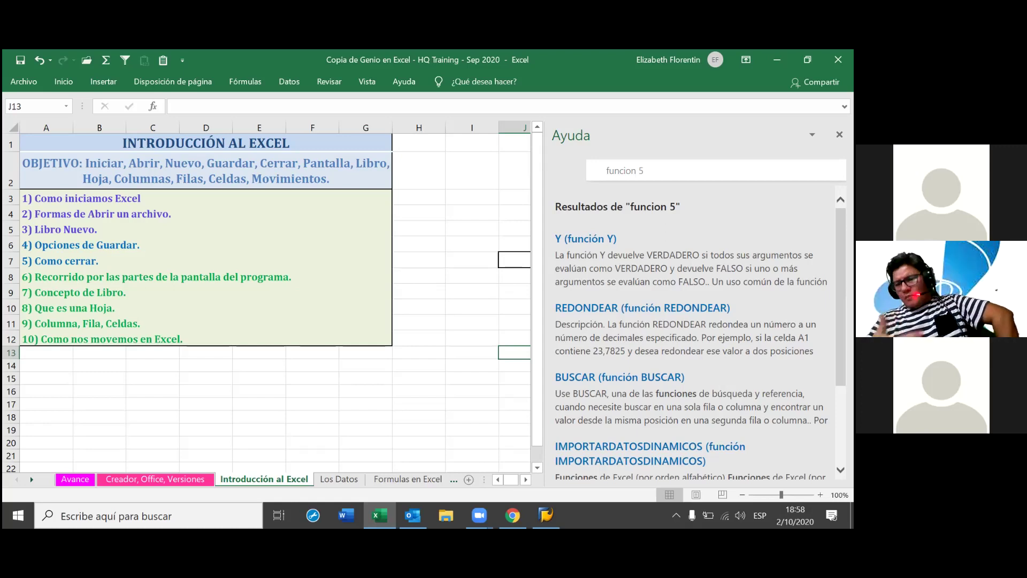
left_click(567, 239)
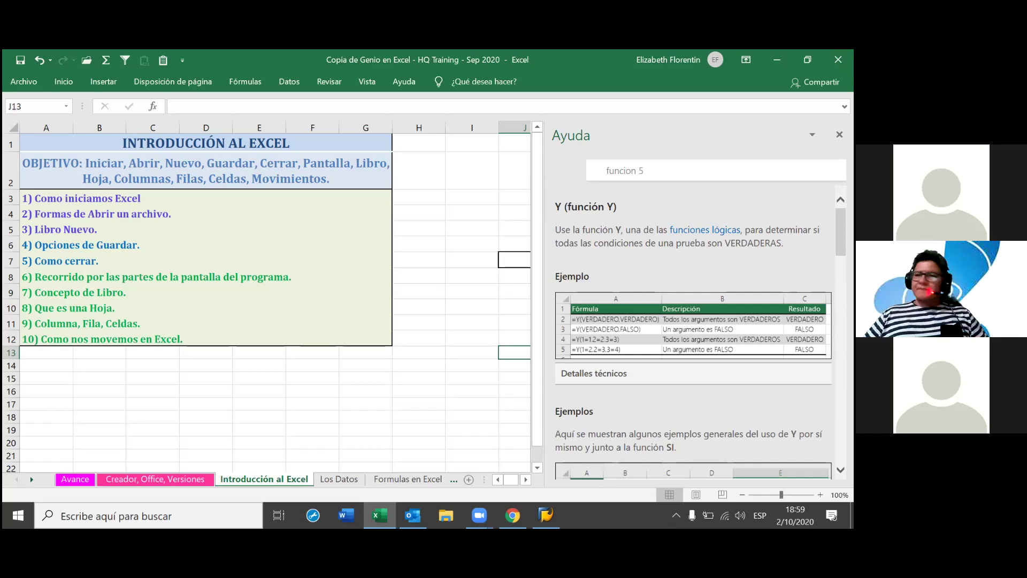
left_click(840, 134)
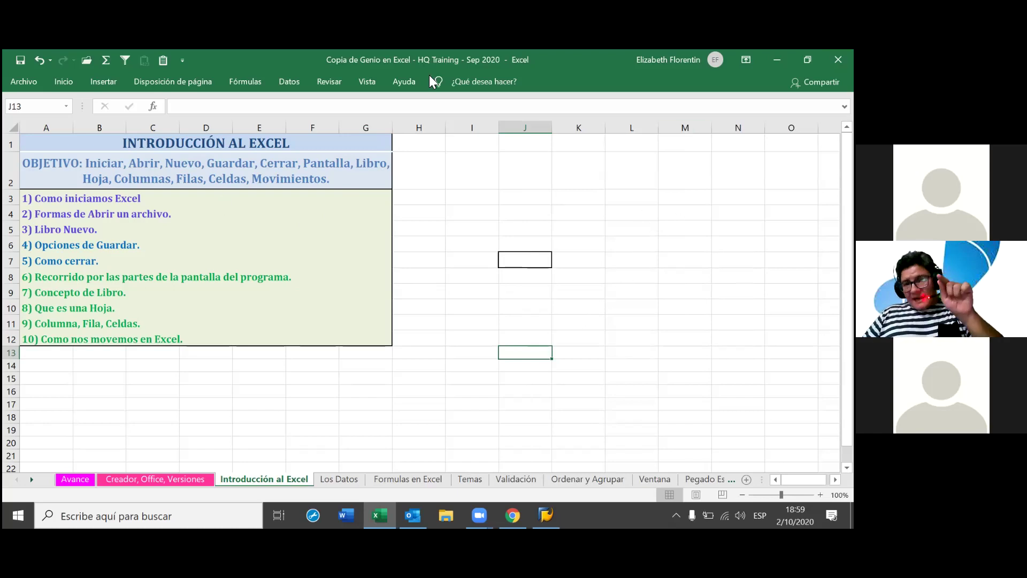
Search 'suma' in the Tell-me box, then close its results dropdown.
left_click(404, 81)
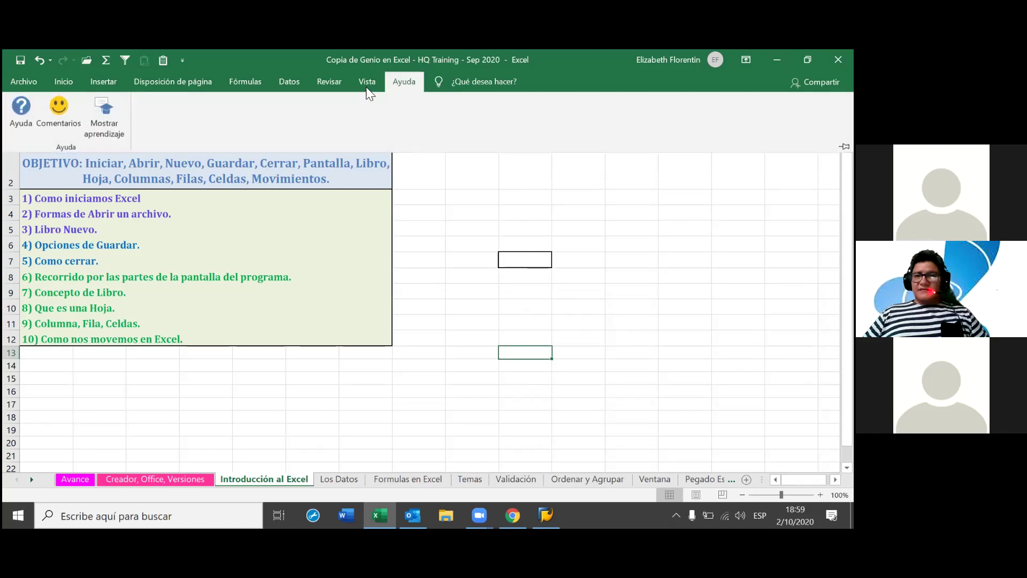
left_click(440, 81)
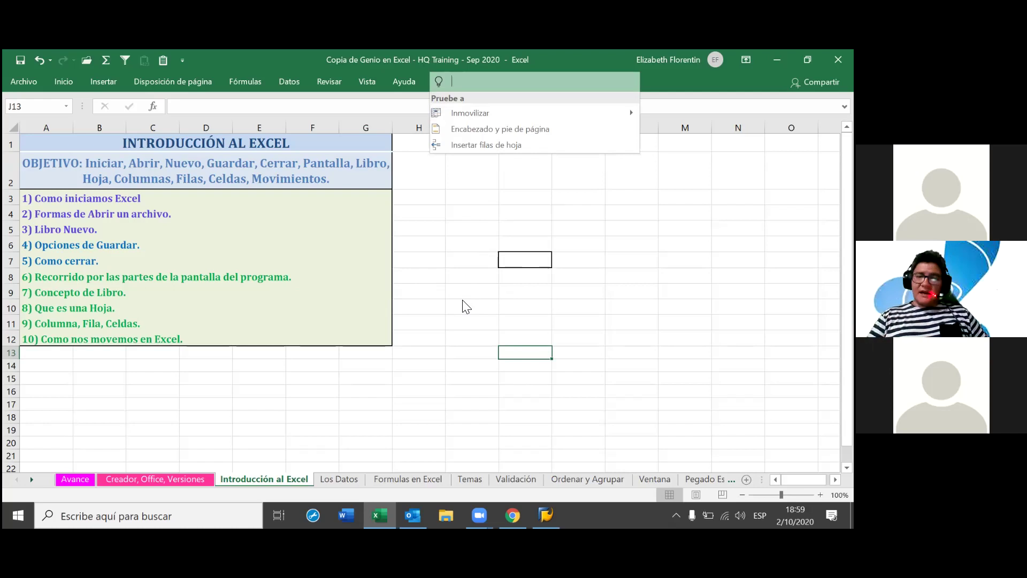
type("suma")
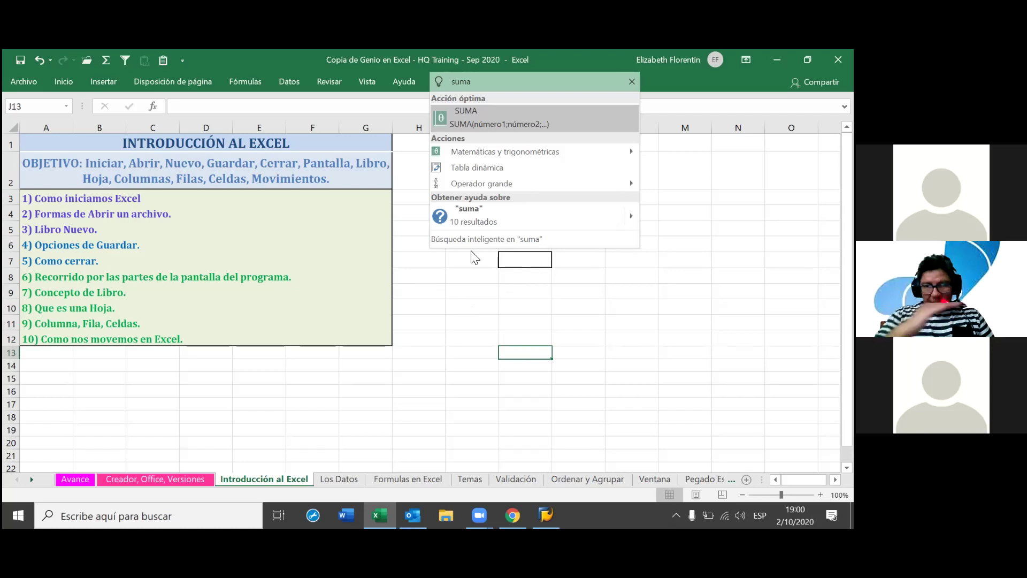
left_click(631, 81)
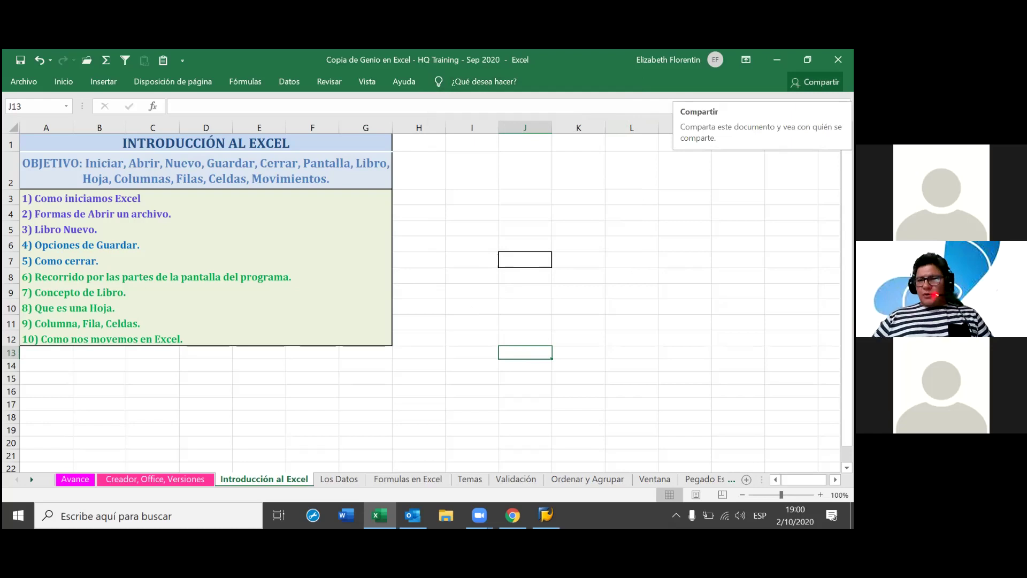
left_click(815, 82)
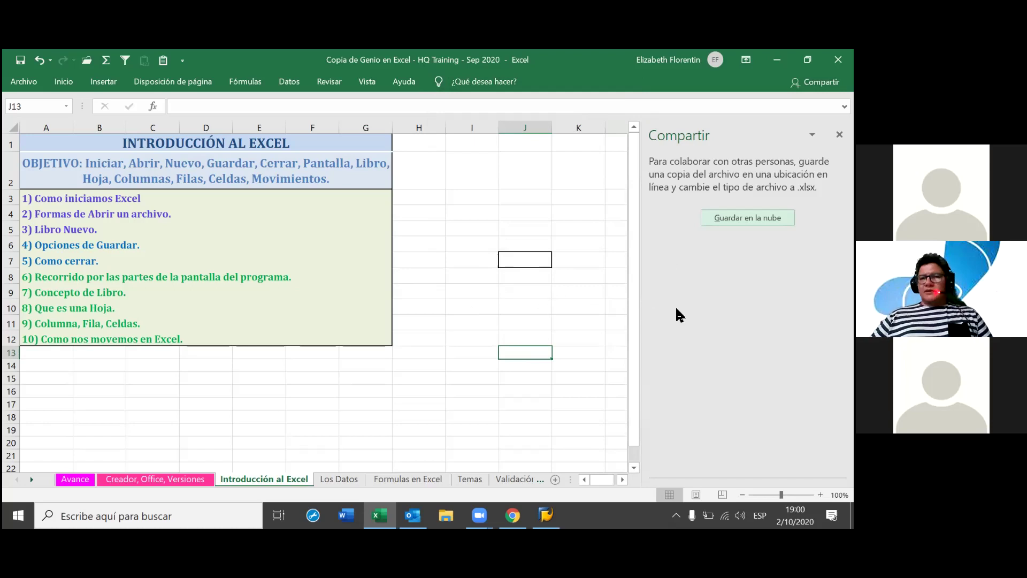
left_click(748, 218)
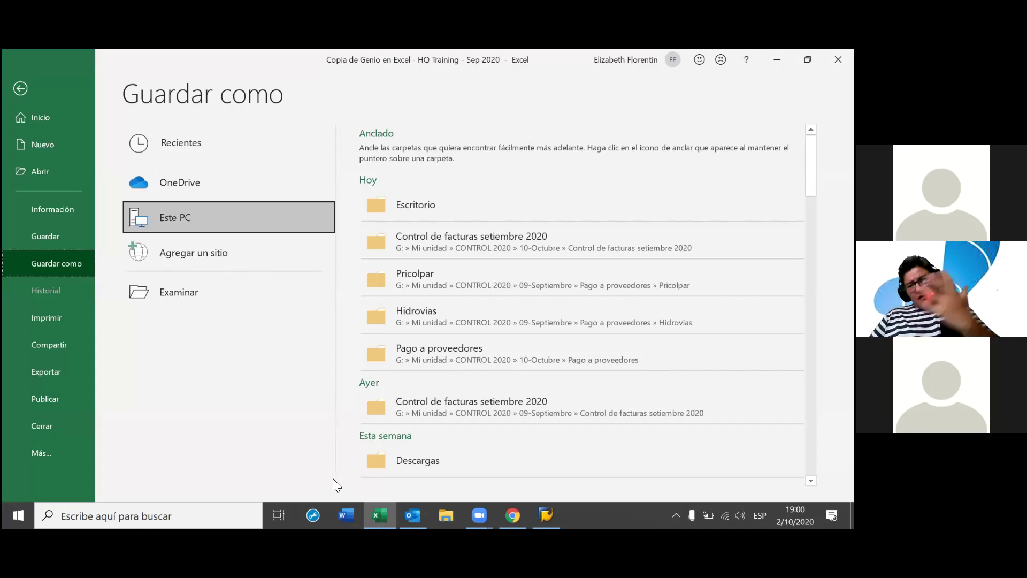
key("Escape")
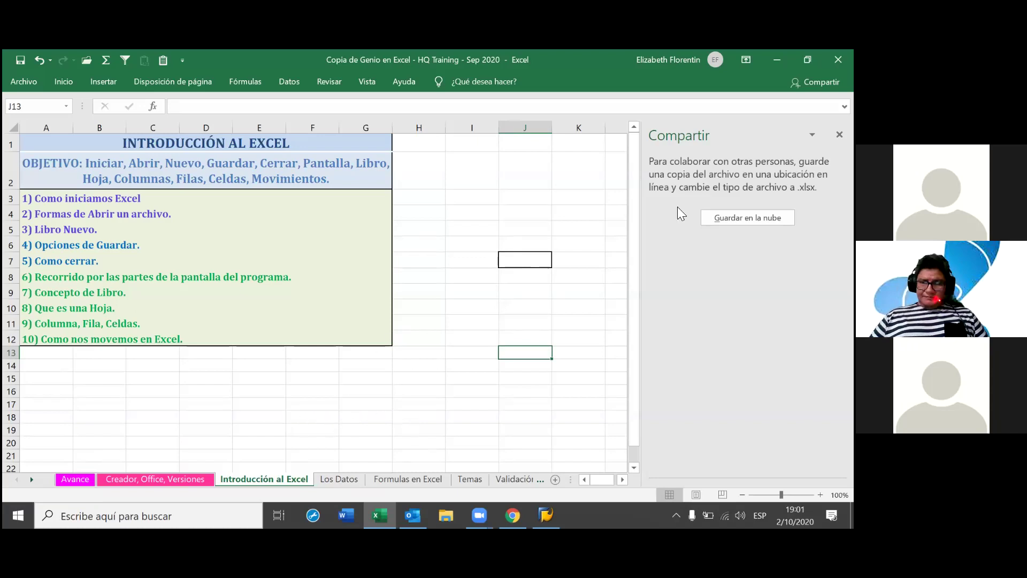
key("Escape")
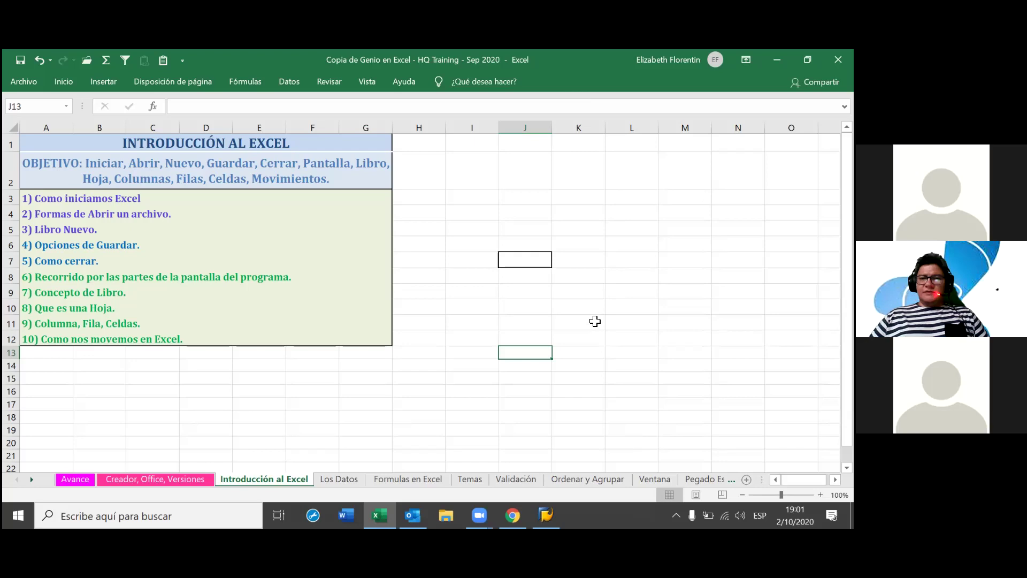
left_click(584, 319)
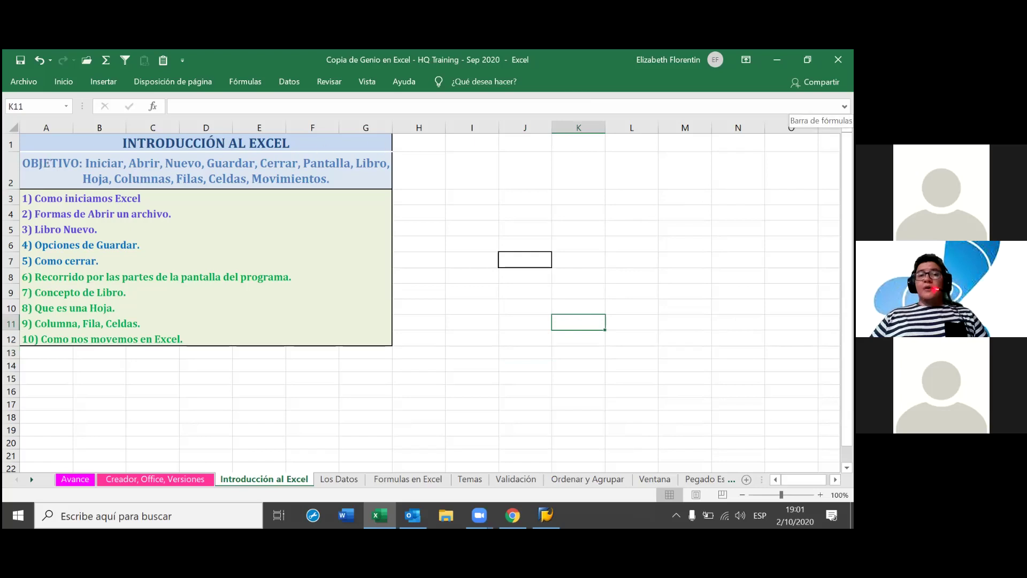
left_click(844, 106)
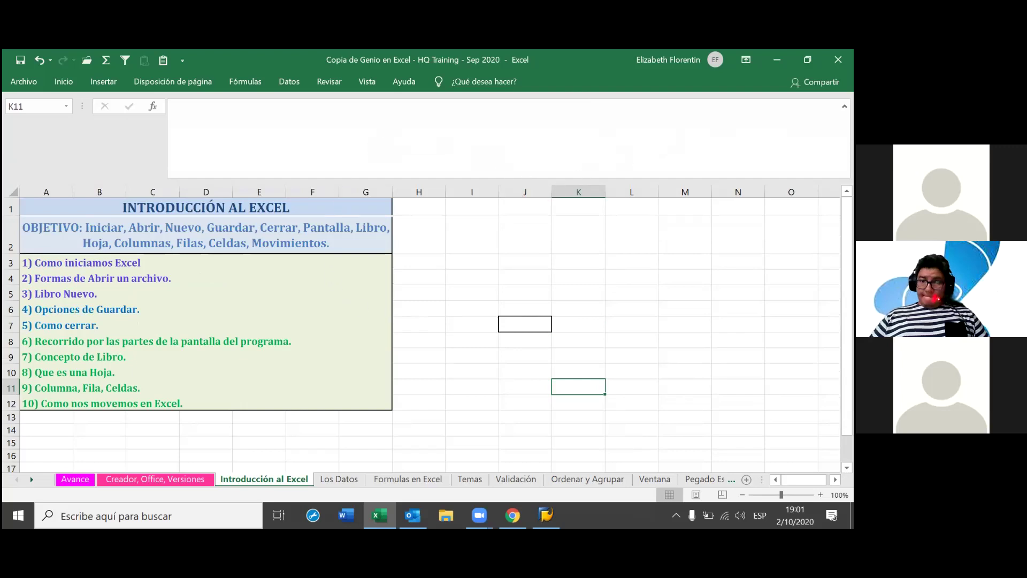
left_click(844, 106)
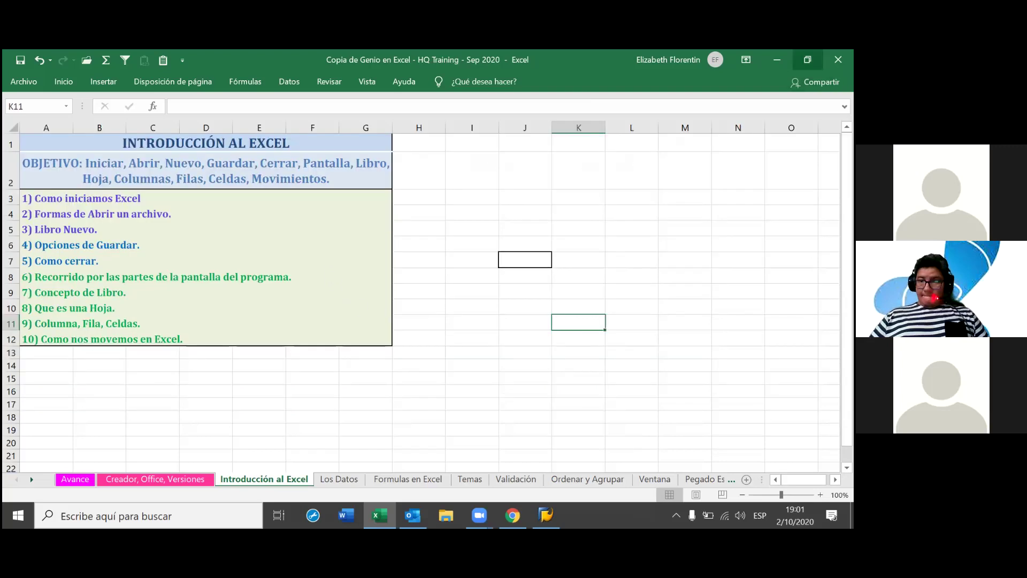
Try the ribbon's Ocultar automáticamente mode, then switch it to Mostrar pestañas y comandos.
left_click(746, 59)
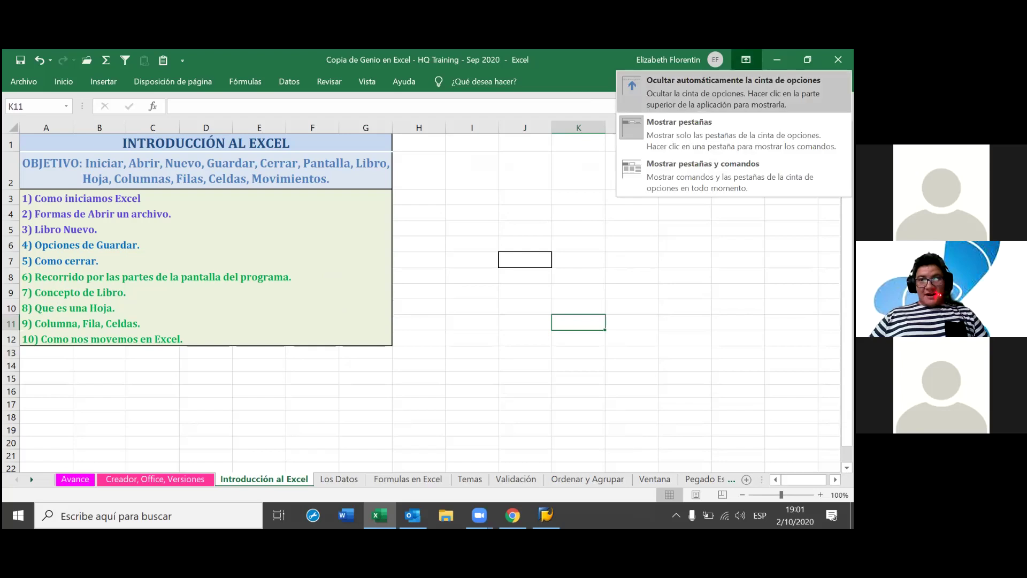
left_click(733, 92)
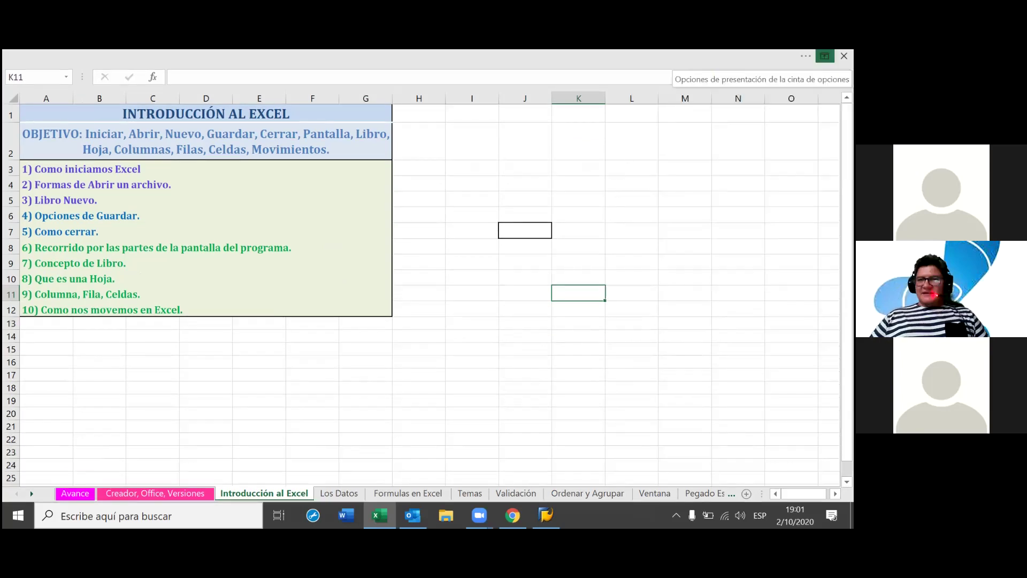
left_click(824, 56)
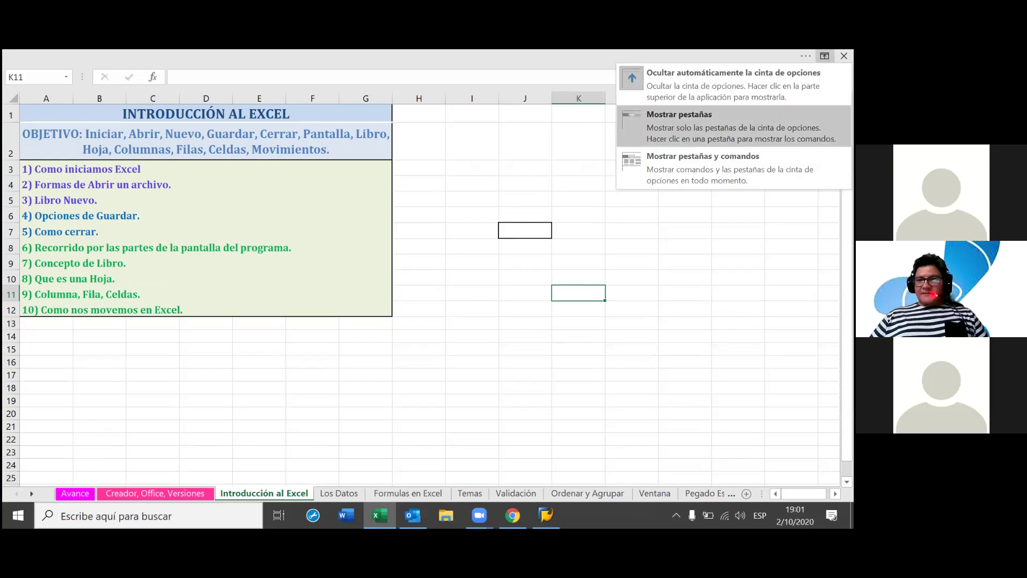
left_click(733, 168)
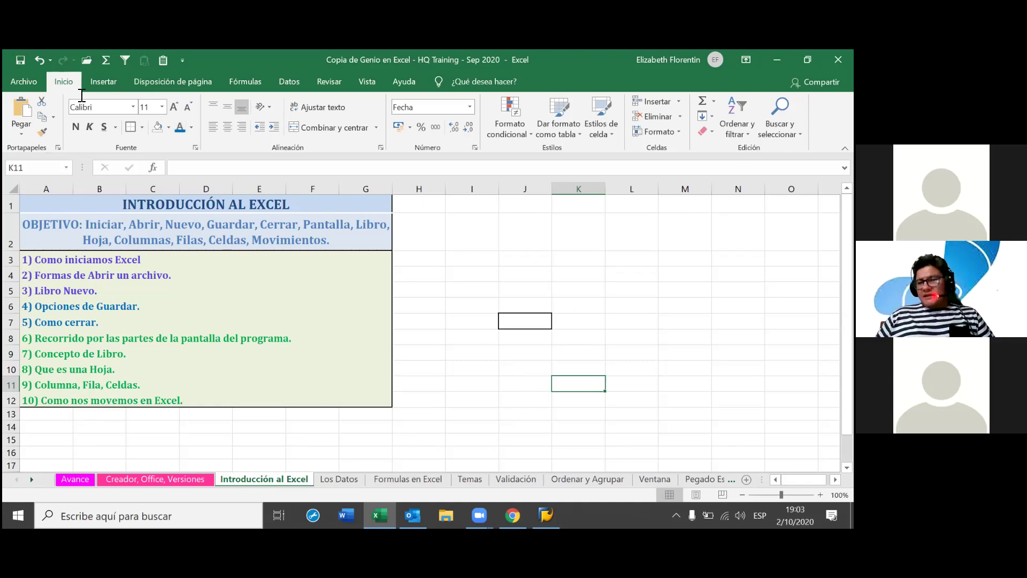
Switch the ribbon to the Insertar tab to show its commands.
left_click(107, 84)
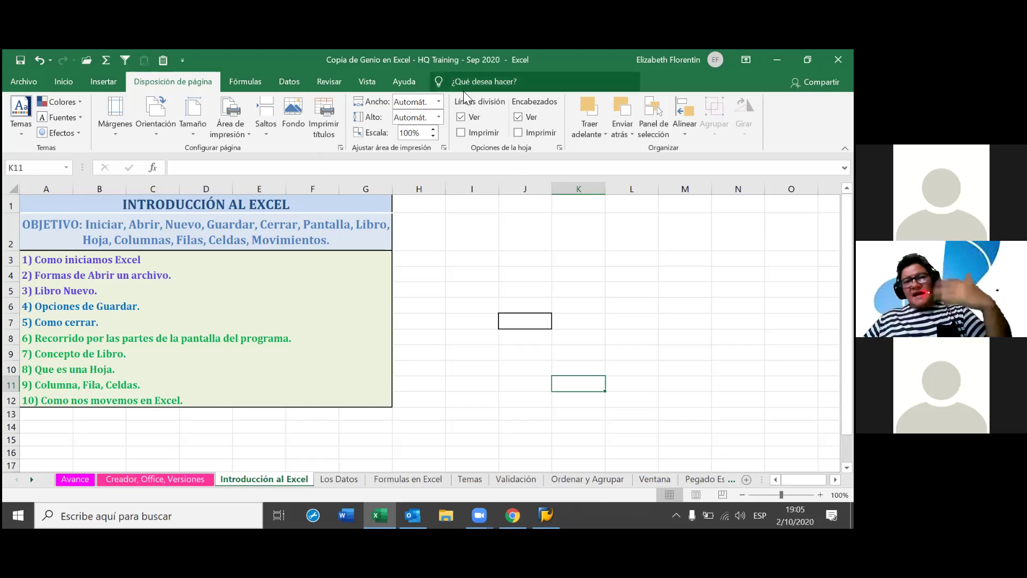
Step through the Fórmulas and Datos tabs, finishing on the Revisar tab.
left_click(245, 81)
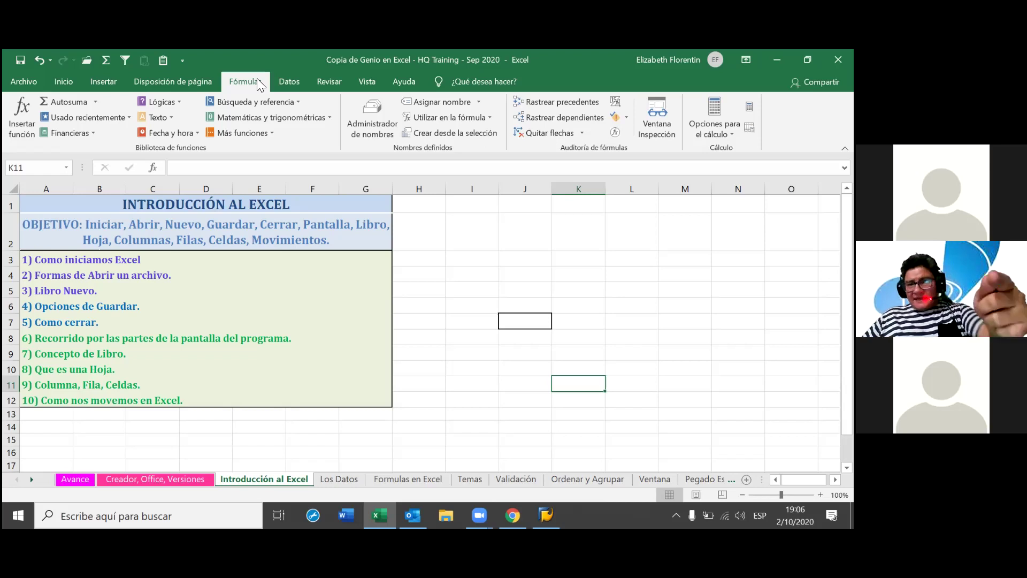
left_click(298, 77)
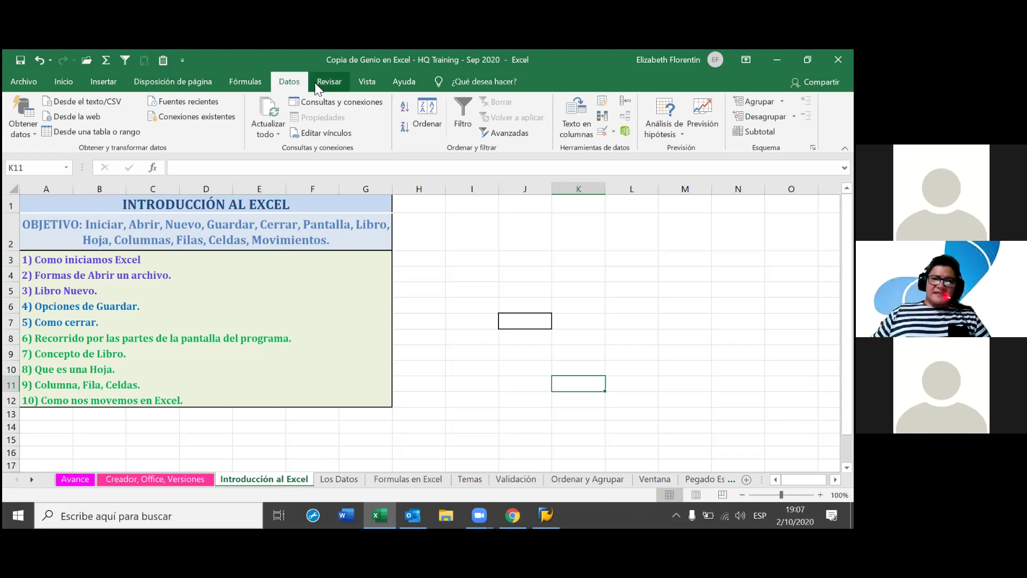
left_click(316, 83)
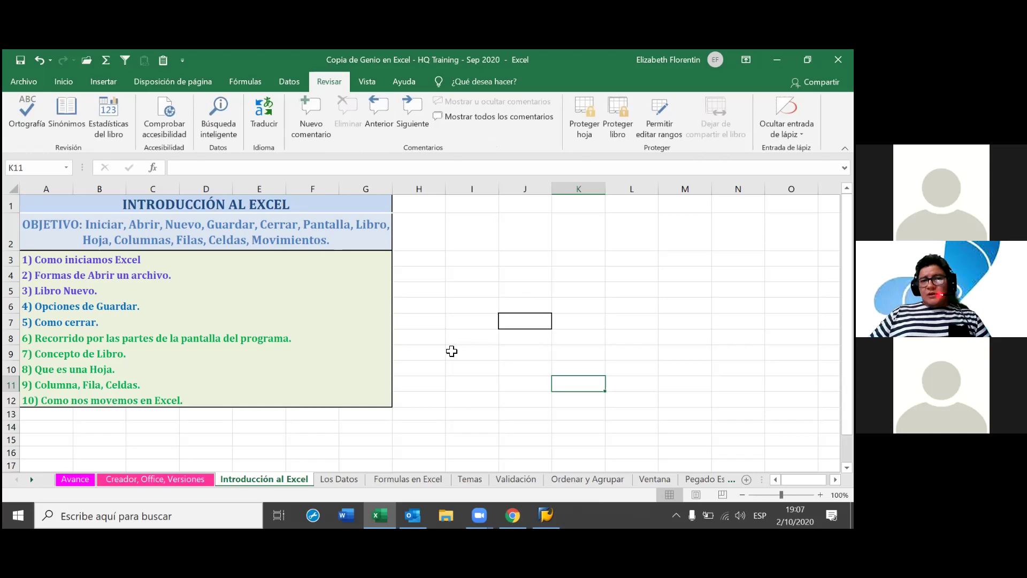
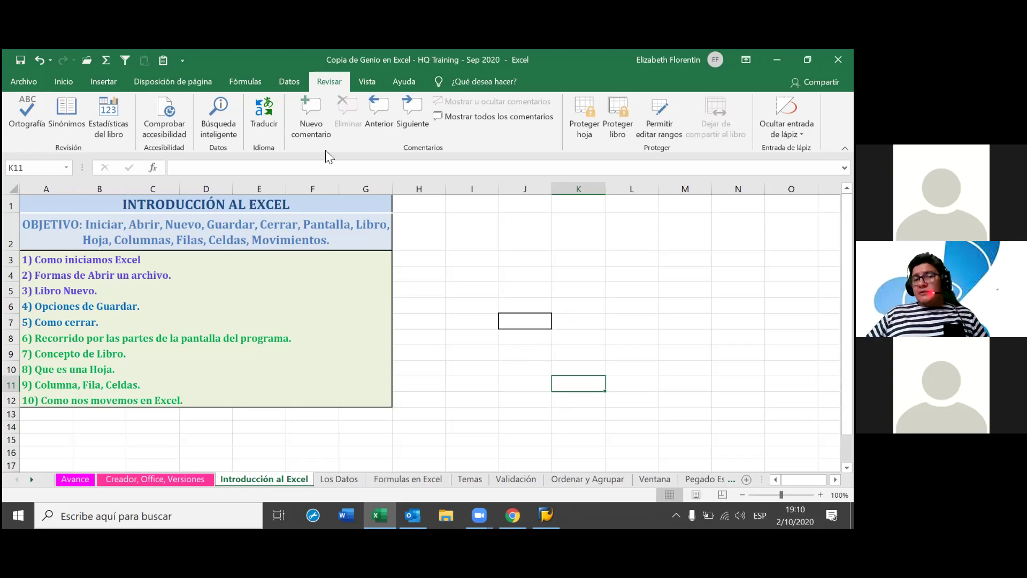
Switch the ribbon to the Vista tab to show the workbook's view settings.
left_click(370, 87)
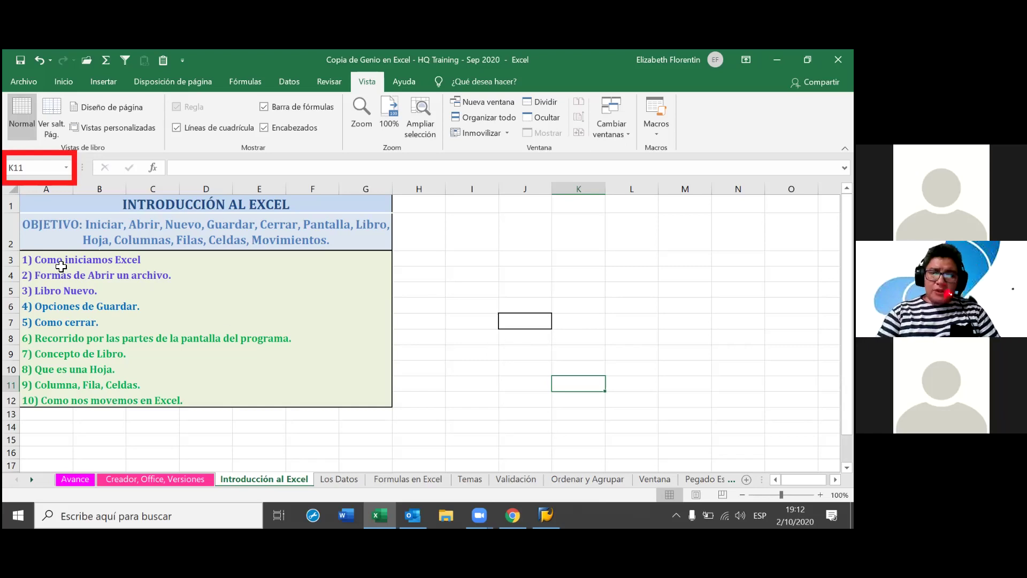
left_click(65, 336)
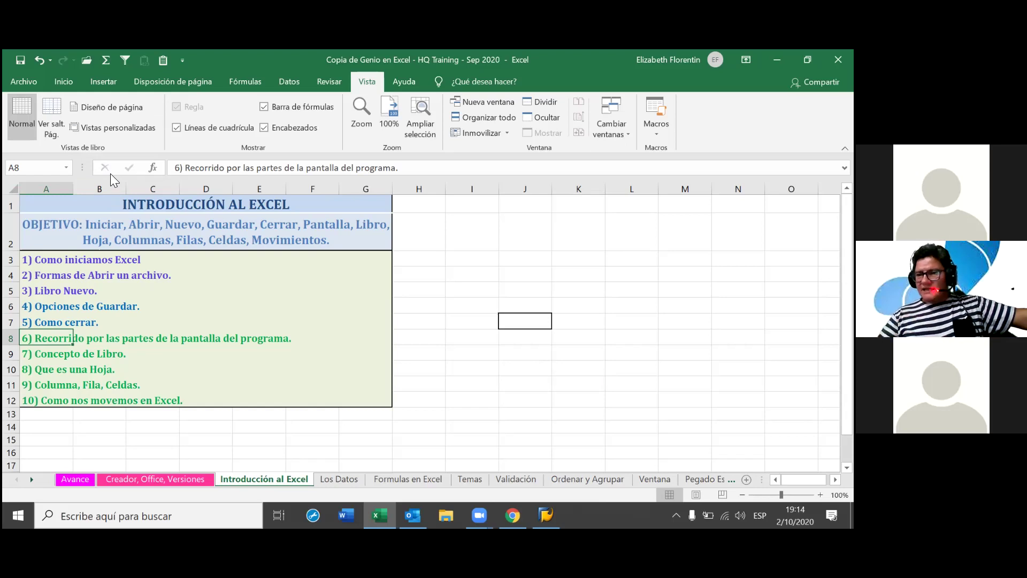
left_click(85, 418)
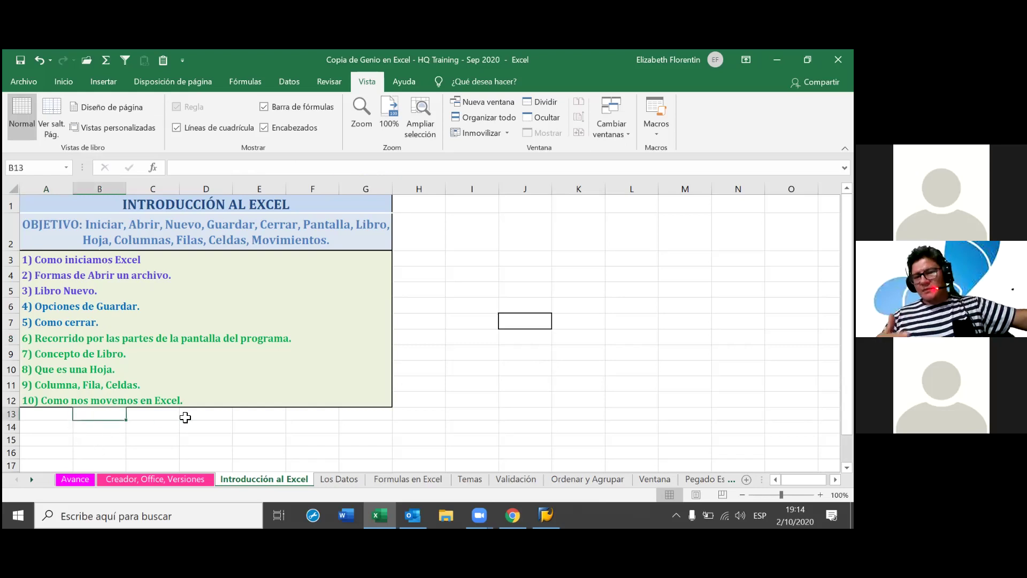
type("exel")
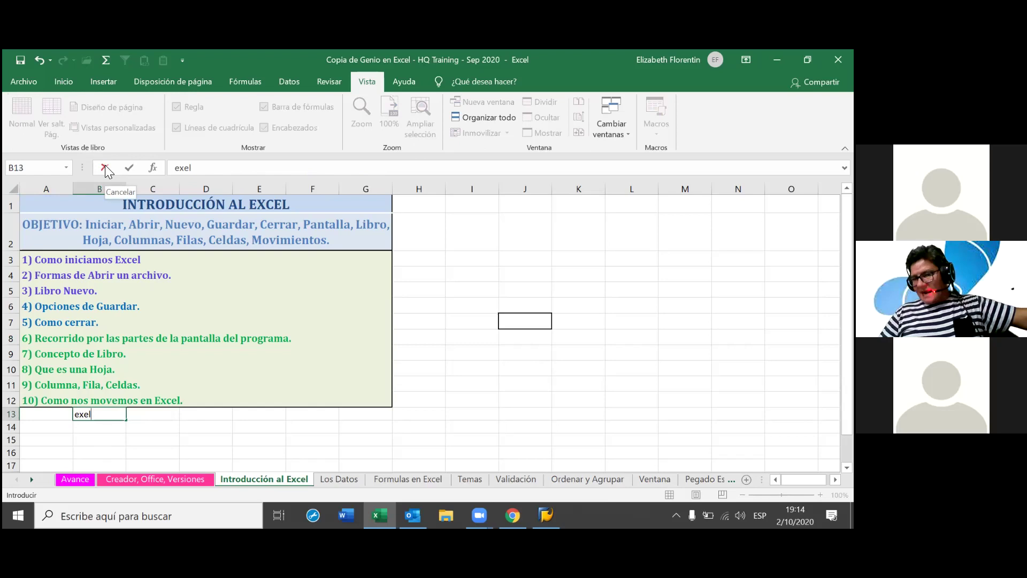
left_click(105, 167)
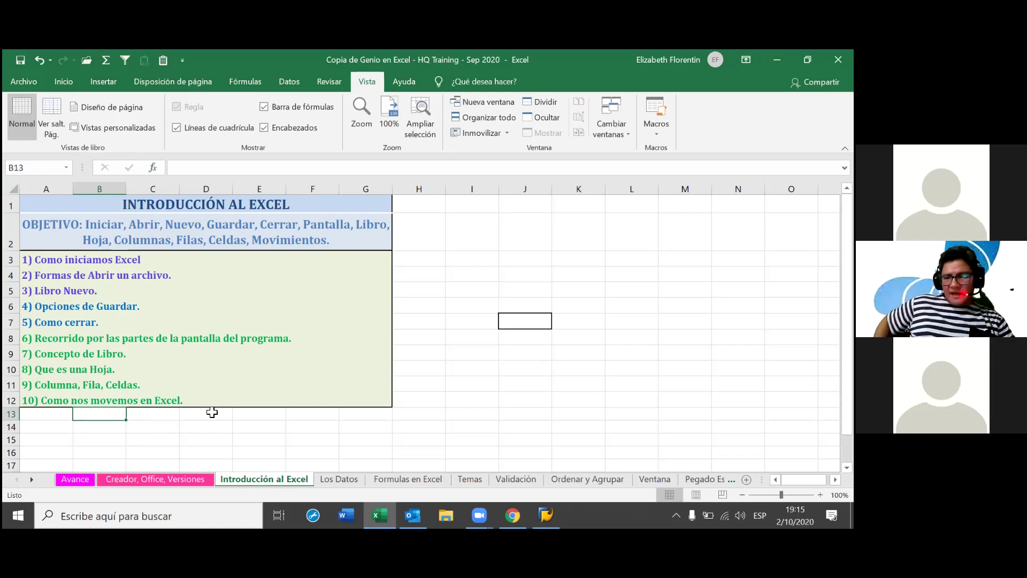
Enter the word 'exel' in B13, then delete it again.
type("exel")
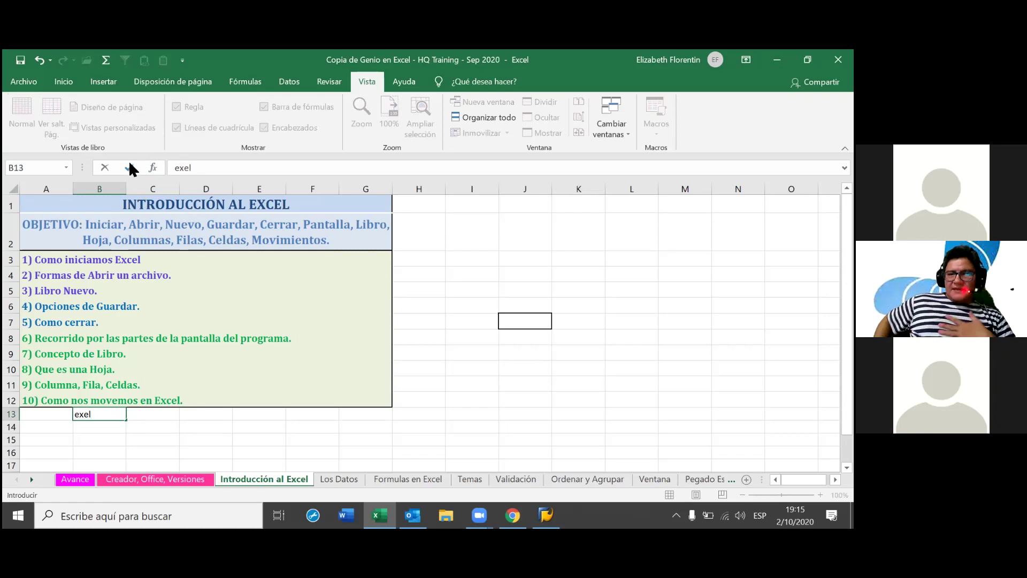
left_click(129, 164)
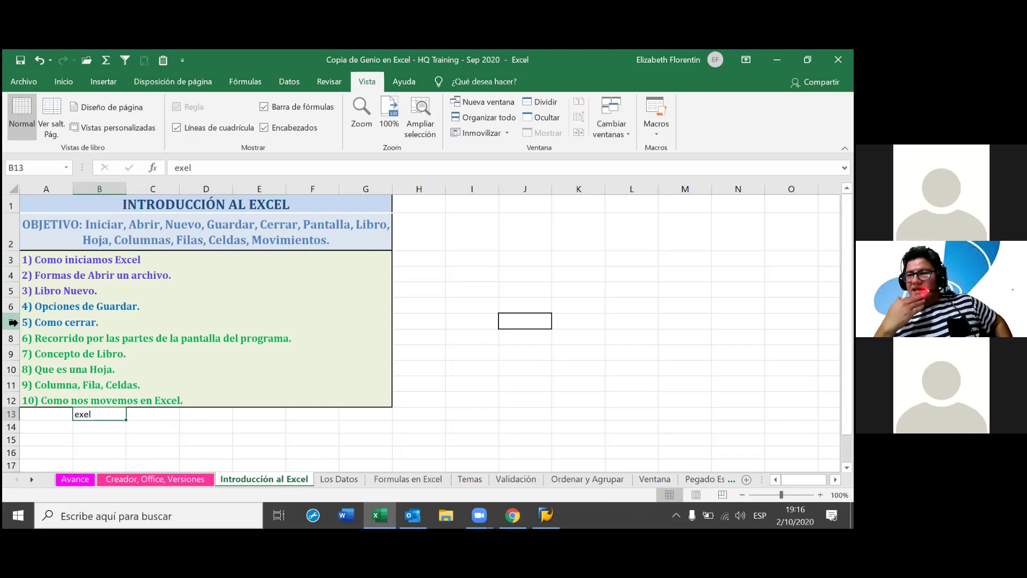
key("BackSpace")
left_click(162, 466)
left_click(164, 436)
left_click(108, 410)
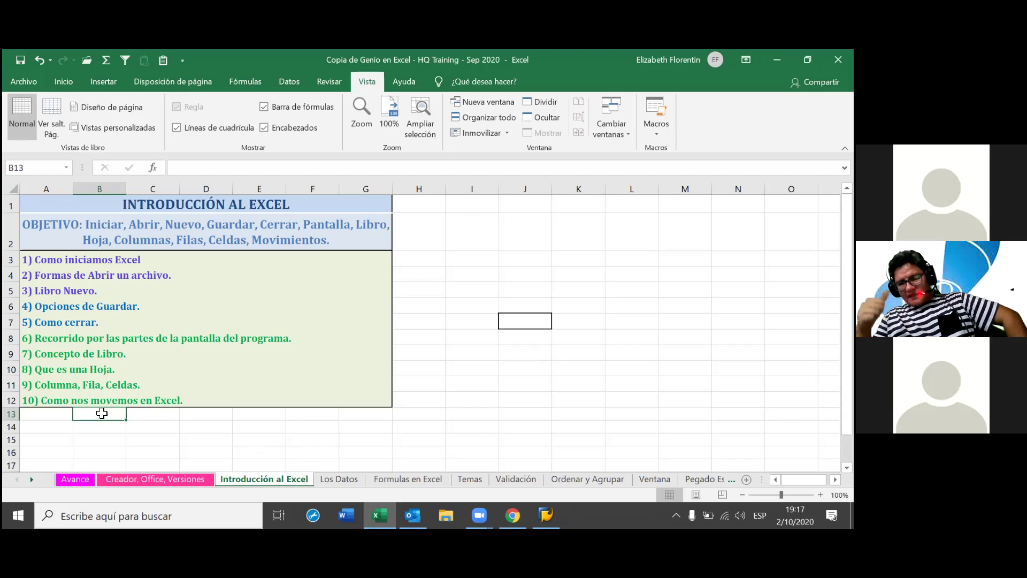
Enter a person's first name into cell A13 and commit it.
left_click(31, 413)
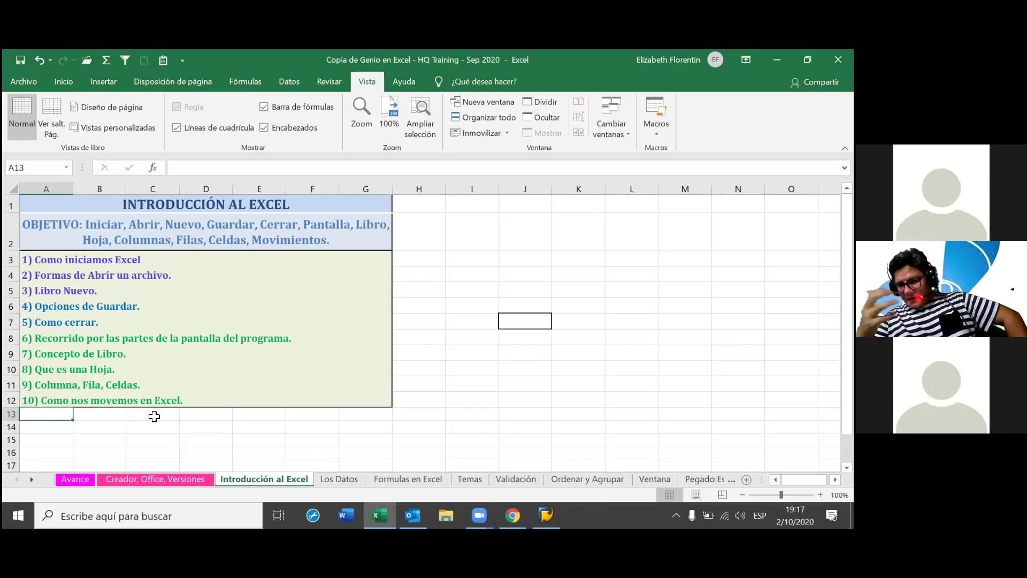
type("Ma")
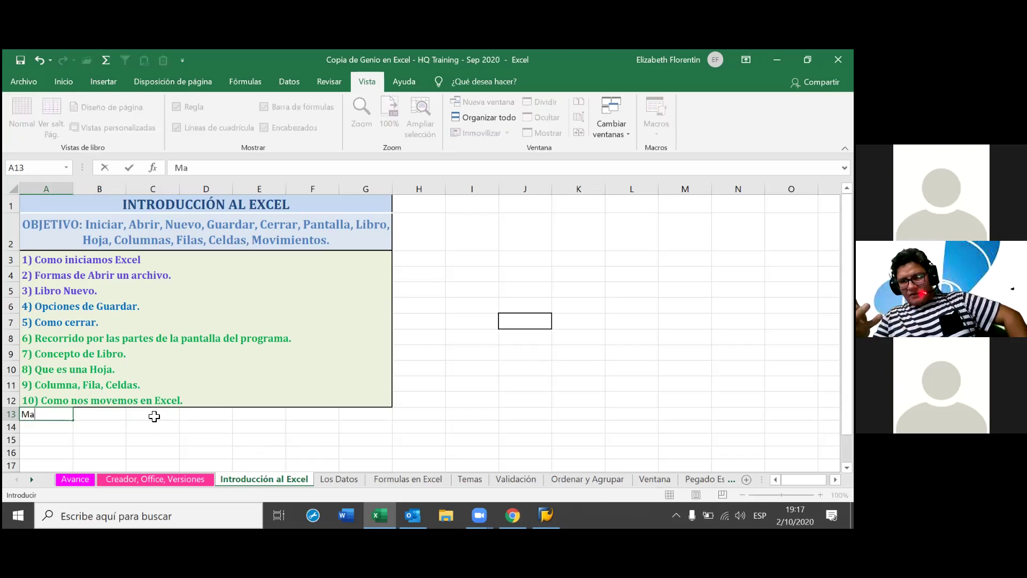
type("gali")
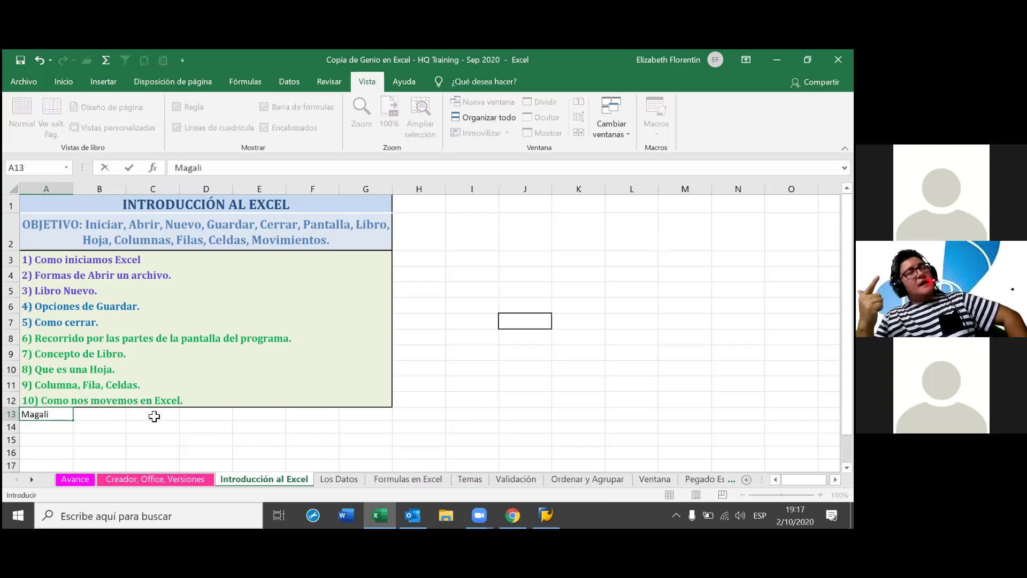
left_click(45, 424)
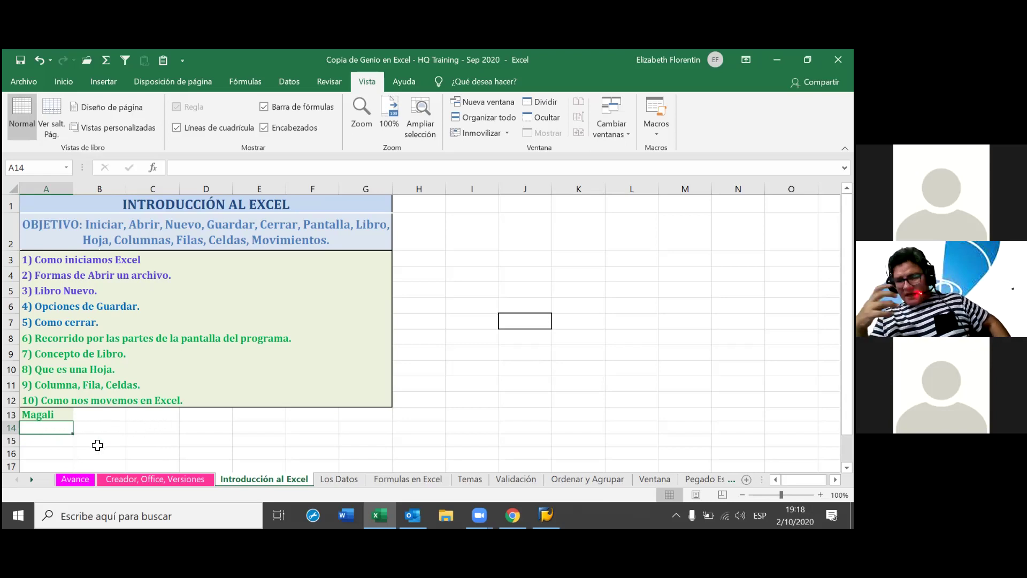
Enter 10000 in A14 and the date 02/10/2020 in A15.
type("10000")
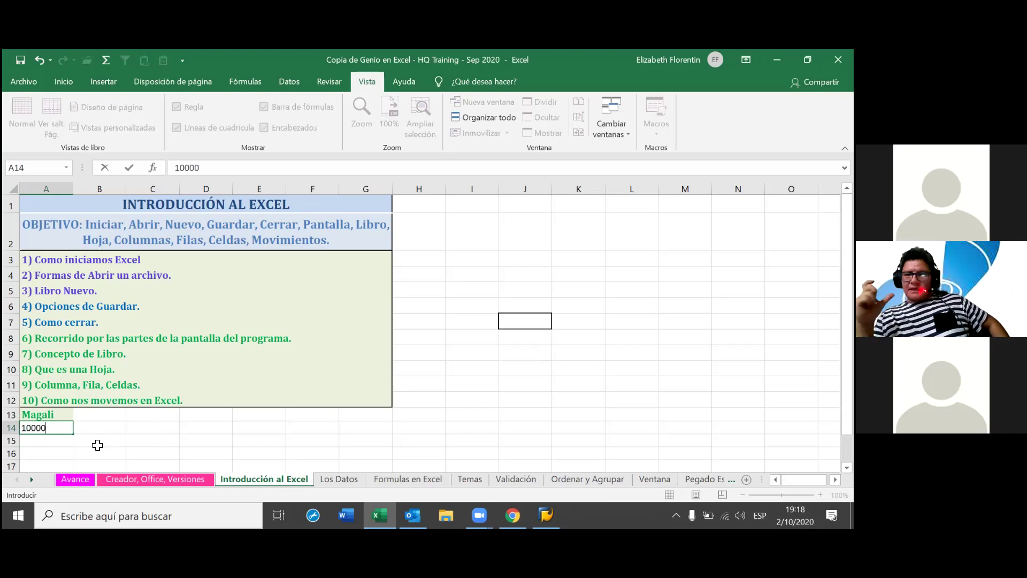
key("Return")
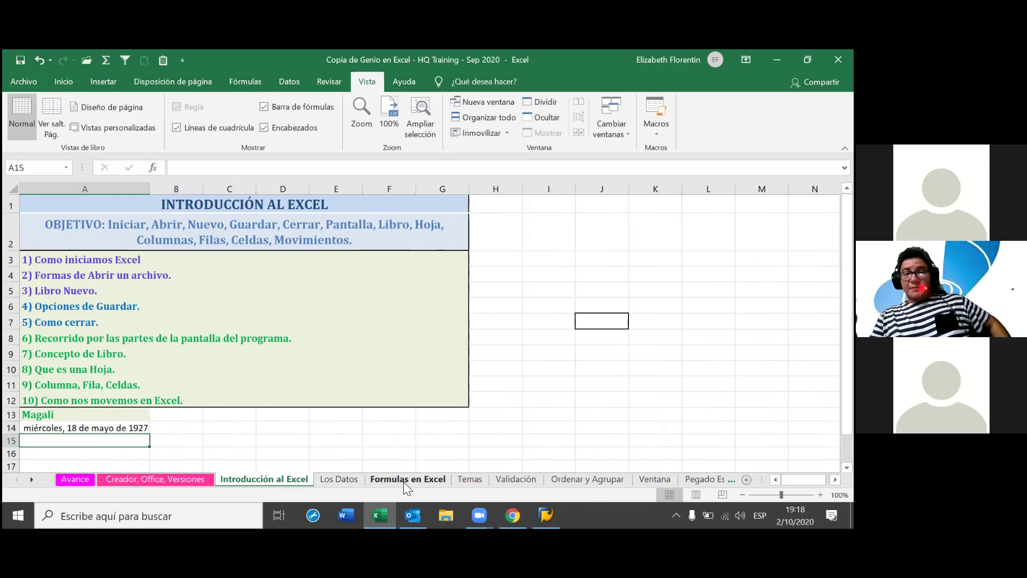
type("02/10/2020")
key("Return")
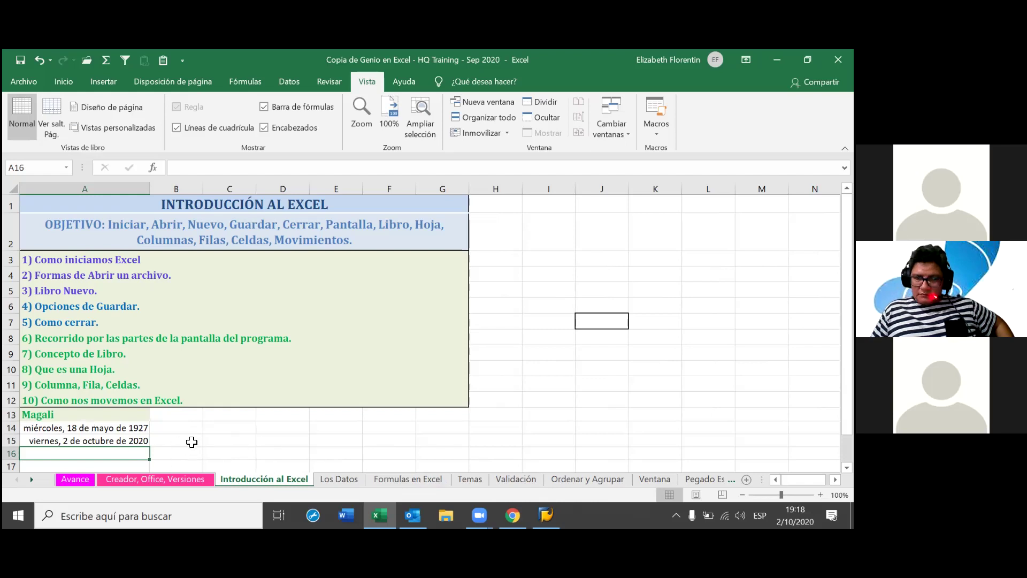
Enter 10 and 20 in C14 and C15 and select both cells.
left_click(217, 429)
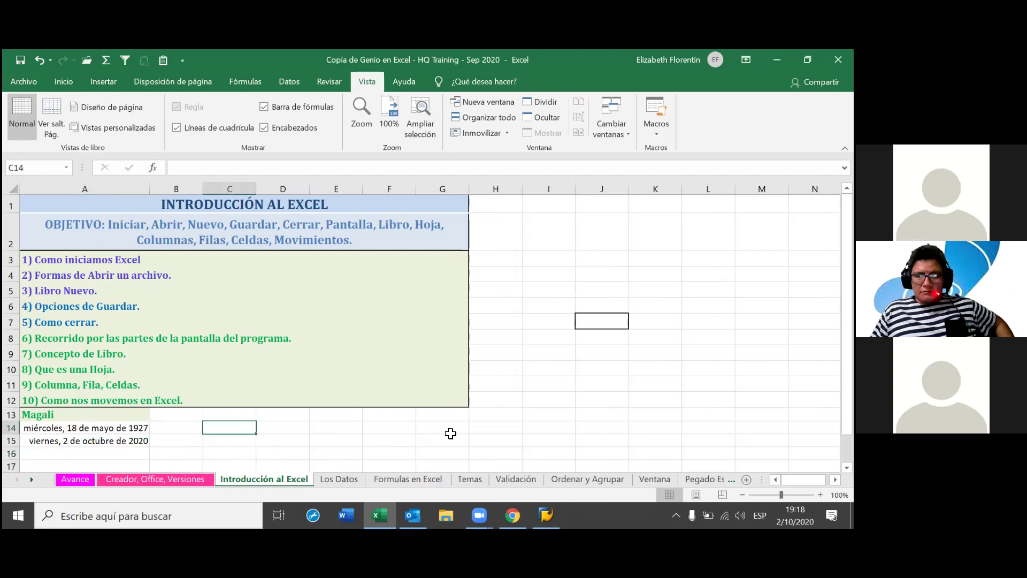
type("10")
key("Return")
type("20")
key("Return")
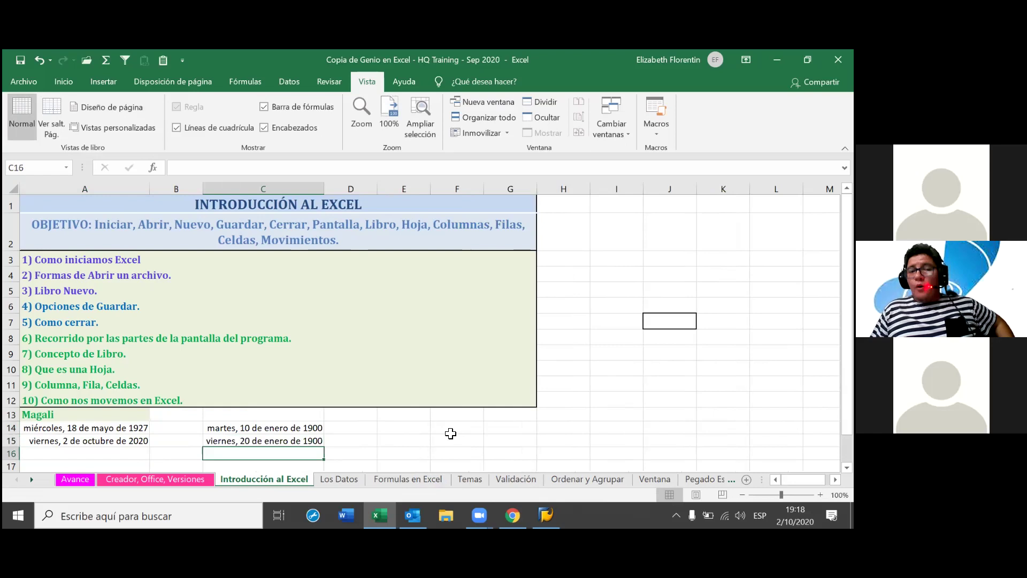
left_click_drag(260, 430, 257, 443)
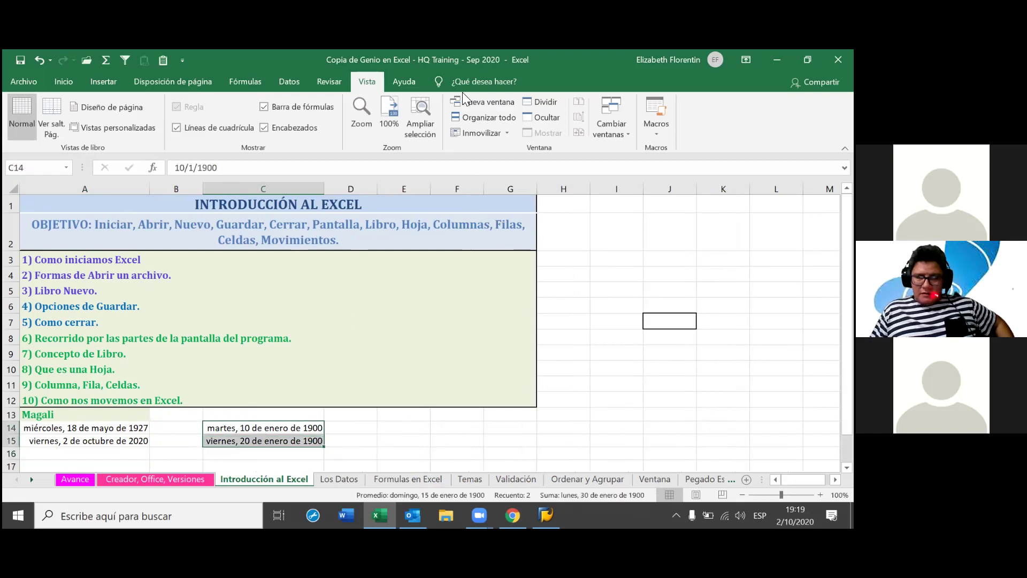
left_click(63, 81)
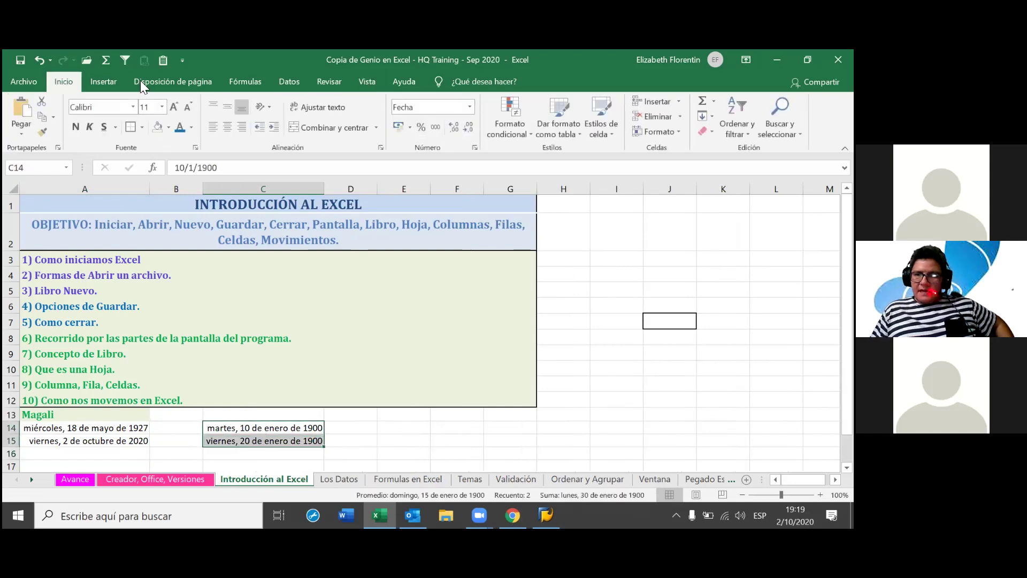
Format C14:C15 as Número so they show 10 and 20, then select C16.
left_click(468, 110)
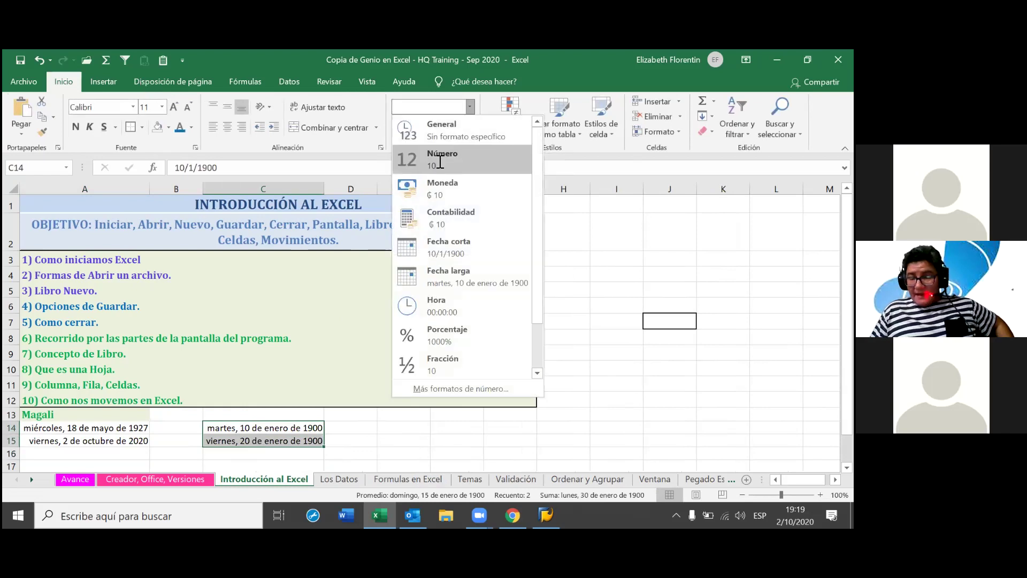
left_click(436, 163)
left_click(417, 439)
scroll(334, 440, "down", 2)
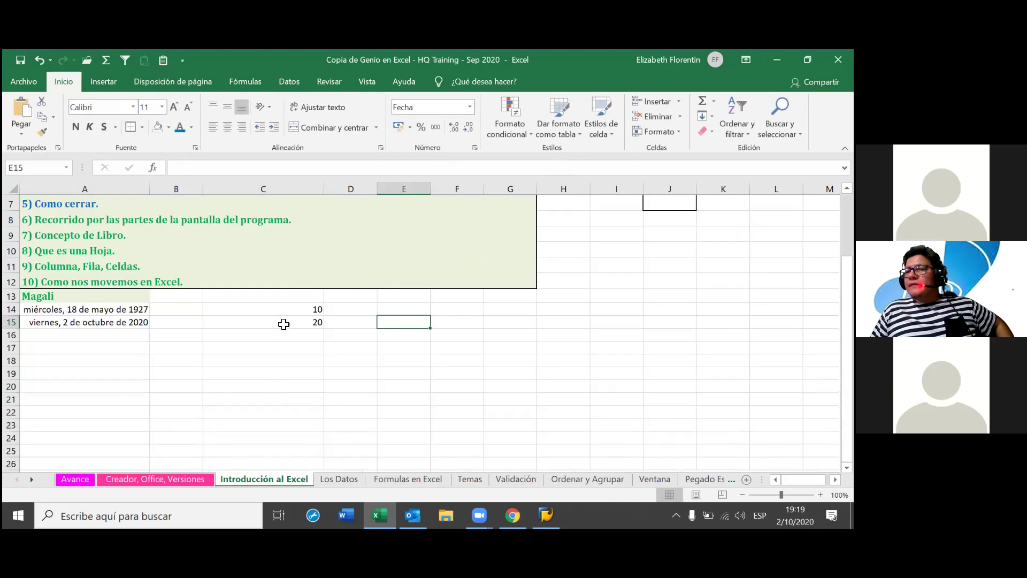
left_click(297, 337)
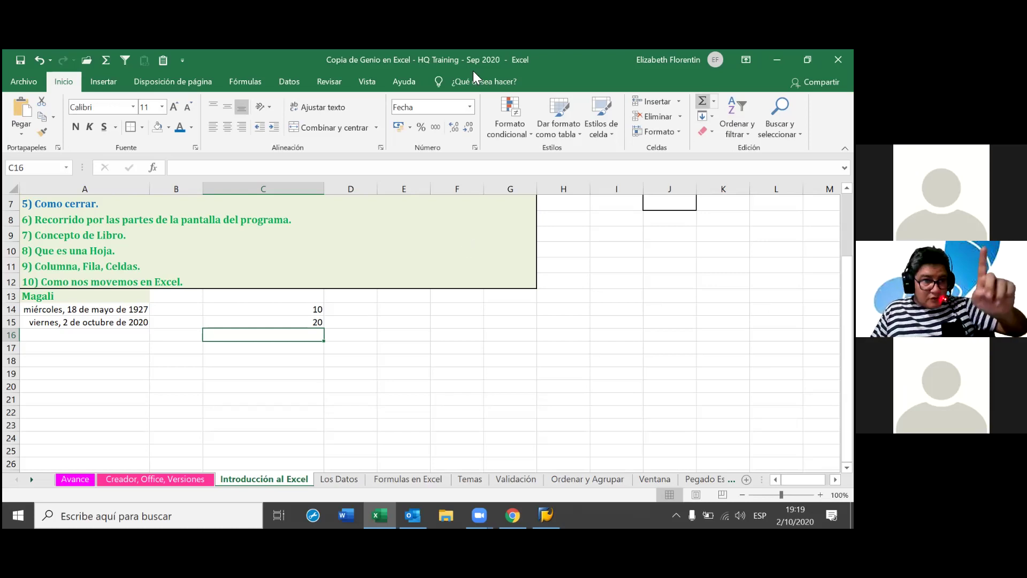
Insert =SUMA(C14:C15) into C16 with AutoSum and confirm it.
left_click(106, 60)
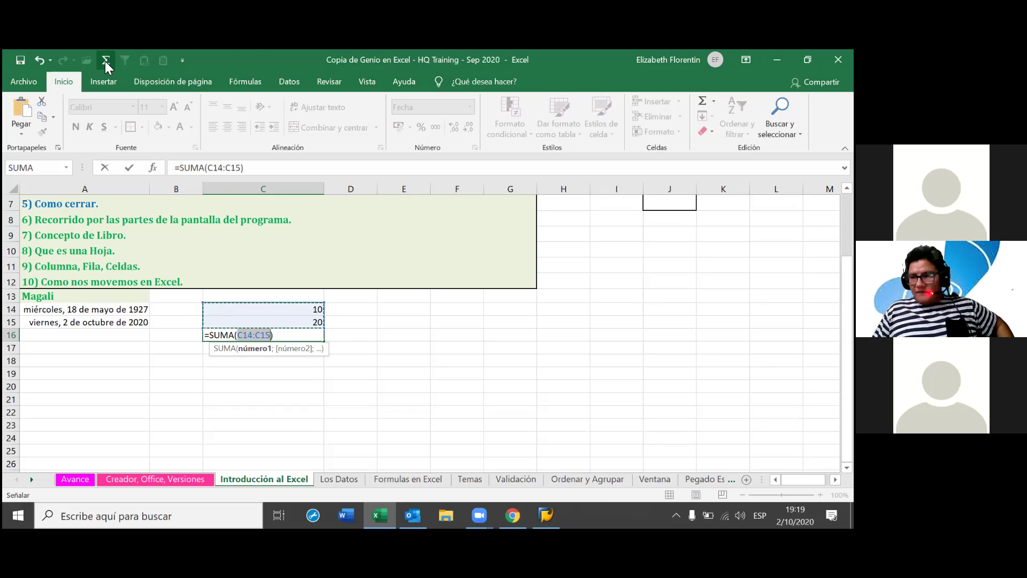
key("Return")
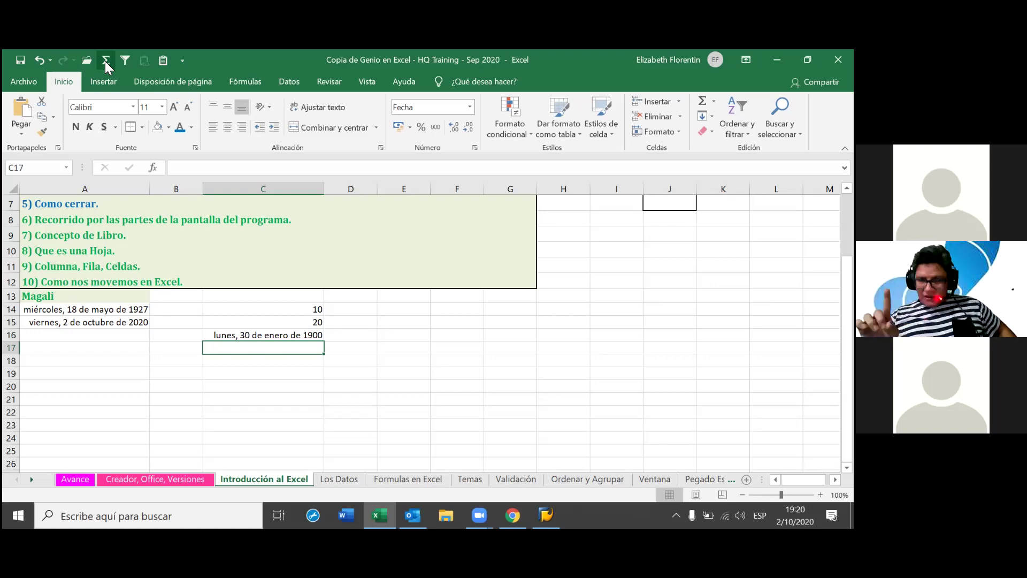
type("+")
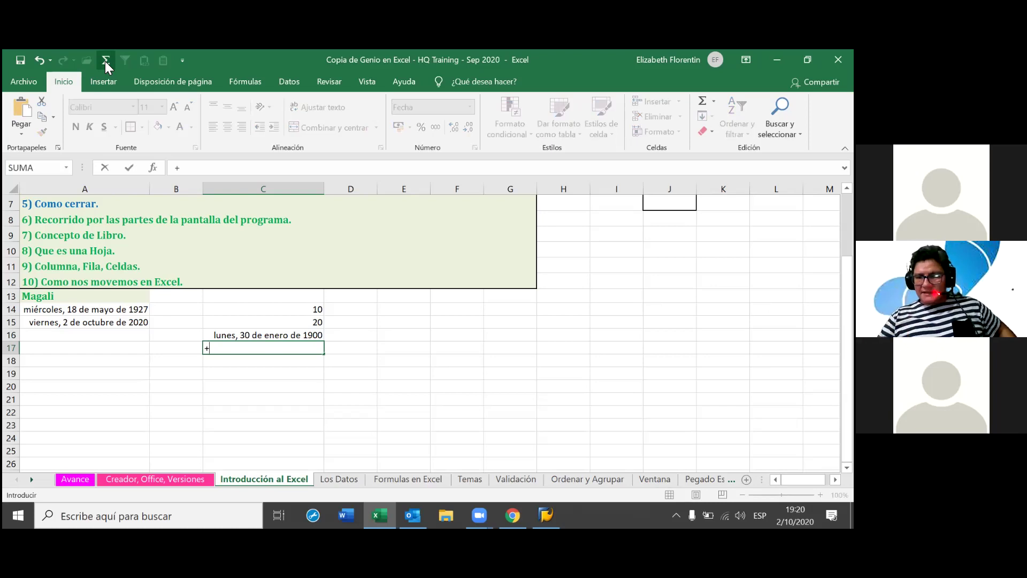
key("Escape")
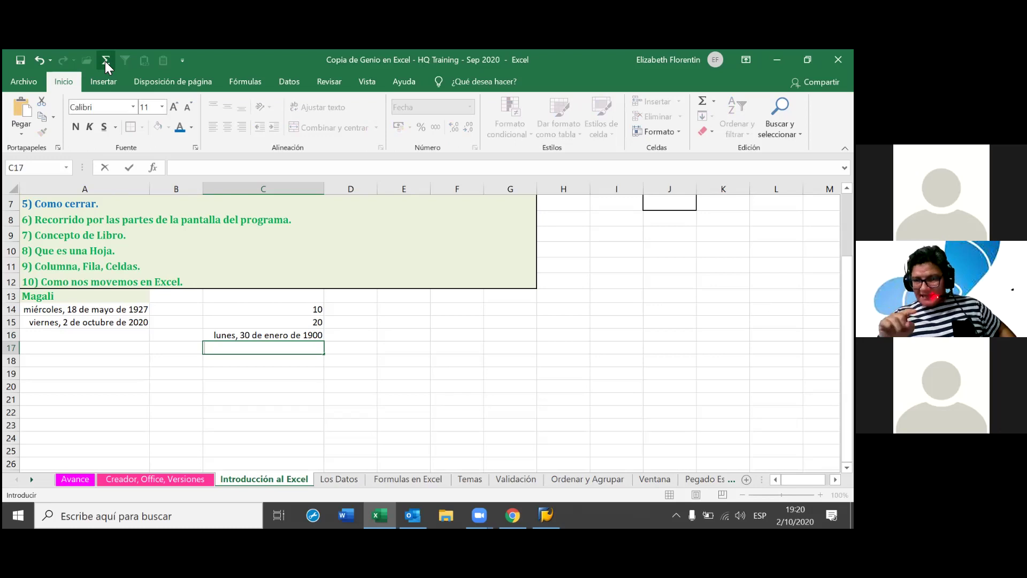
type("=")
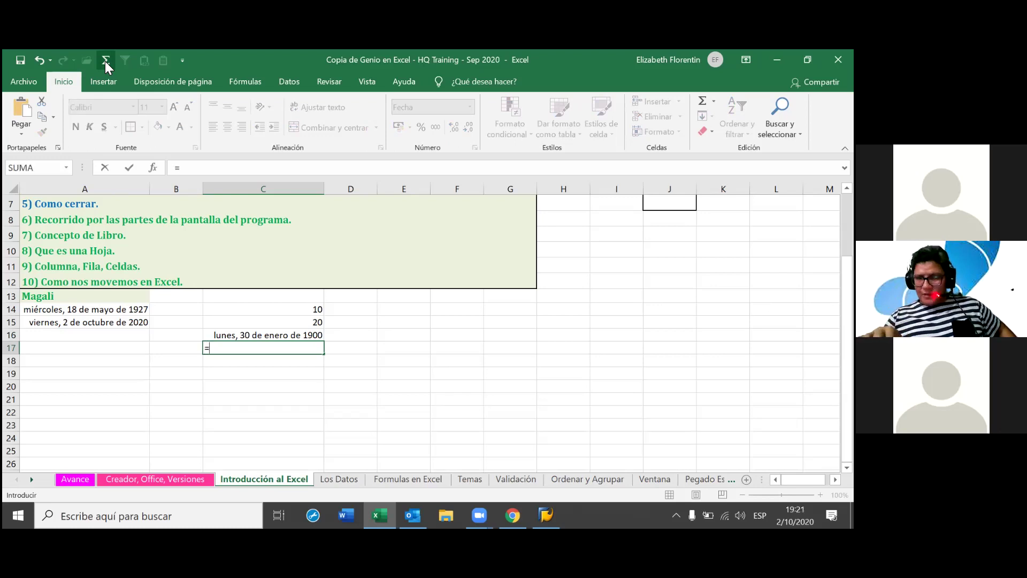
type("+")
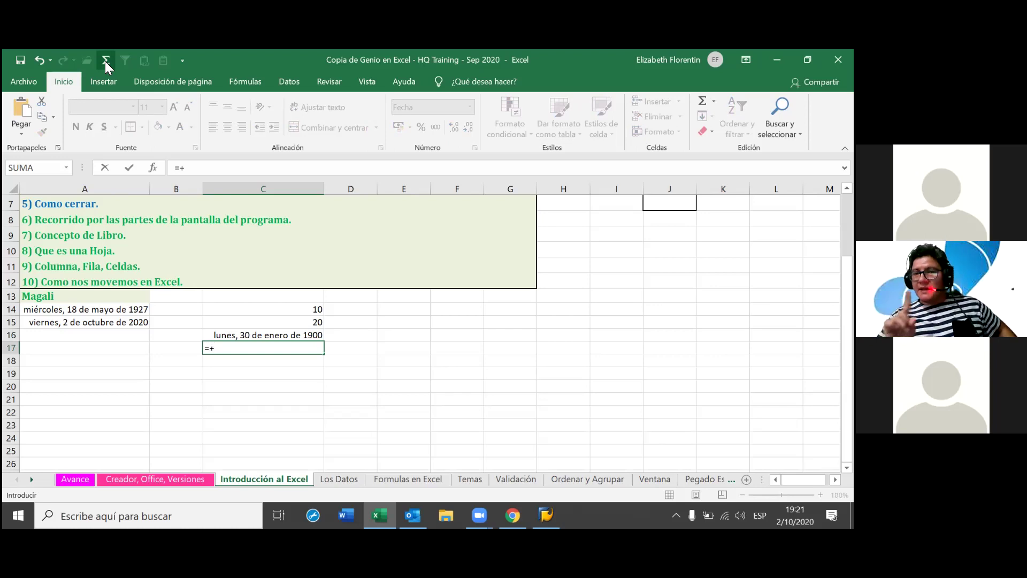
key("Escape")
type("+")
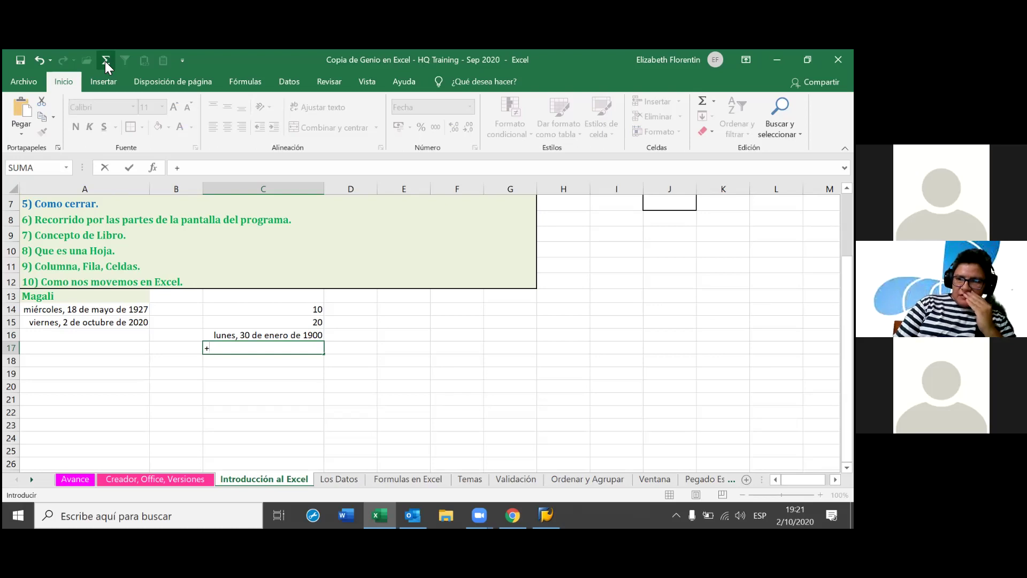
key("Escape")
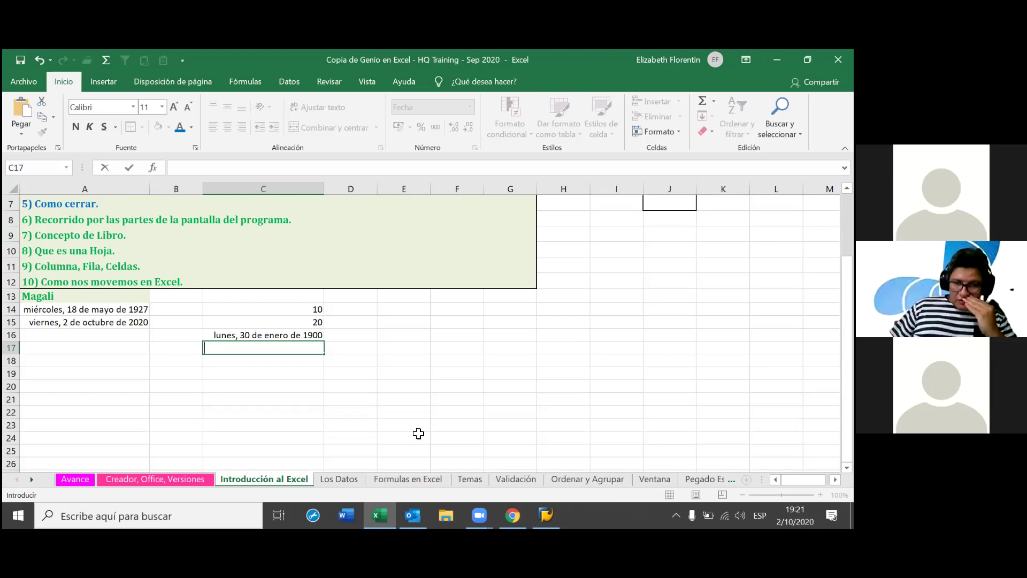
Enter the formula +10+20 in C17.
type("+1")
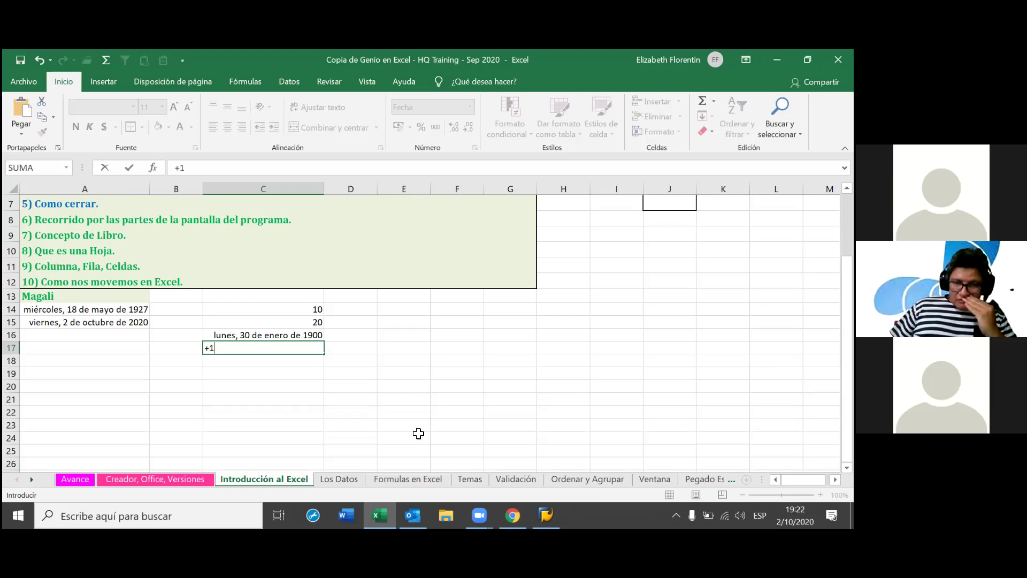
type("0")
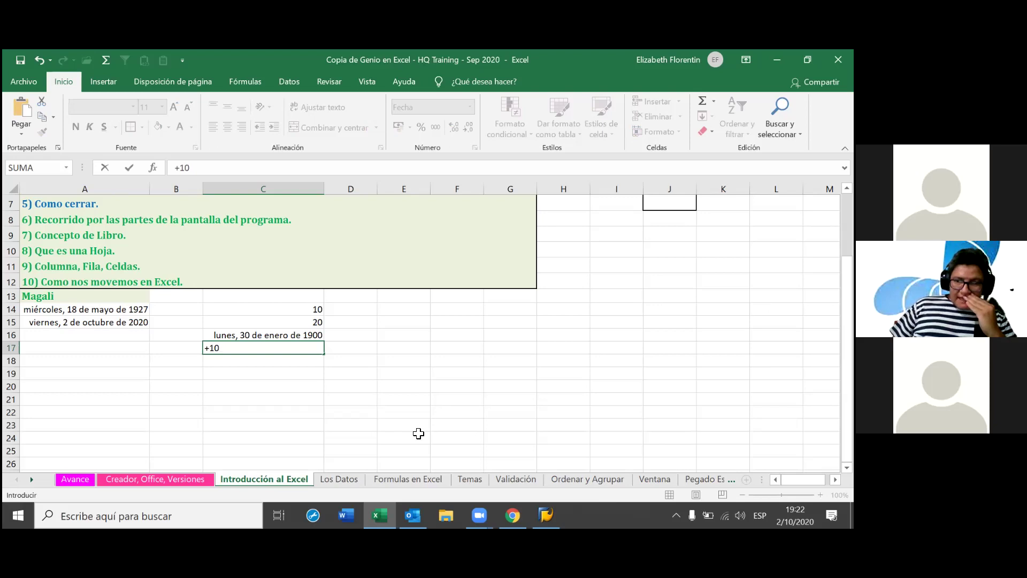
type("+")
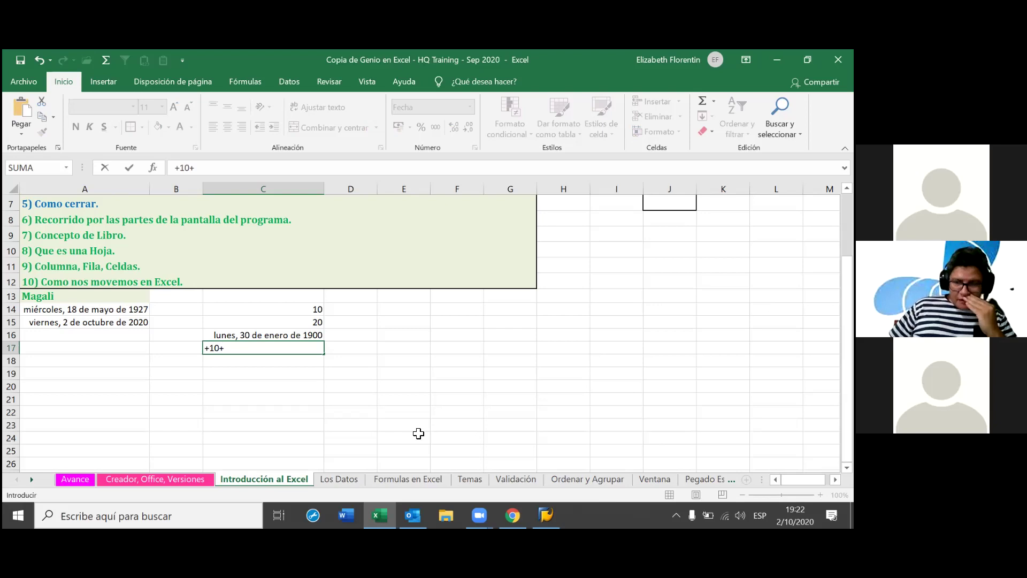
type("20")
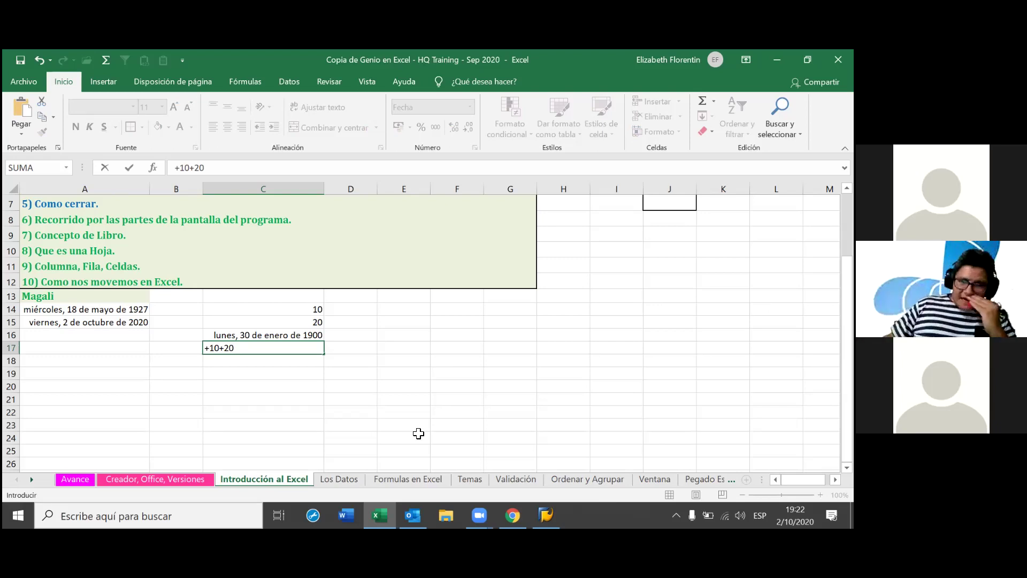
key("Return")
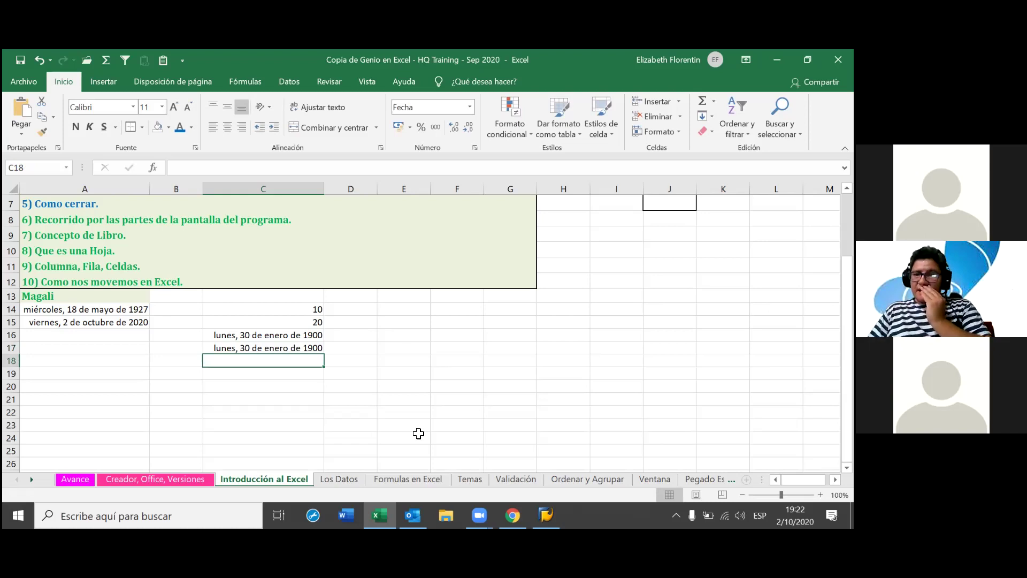
left_click(80, 332)
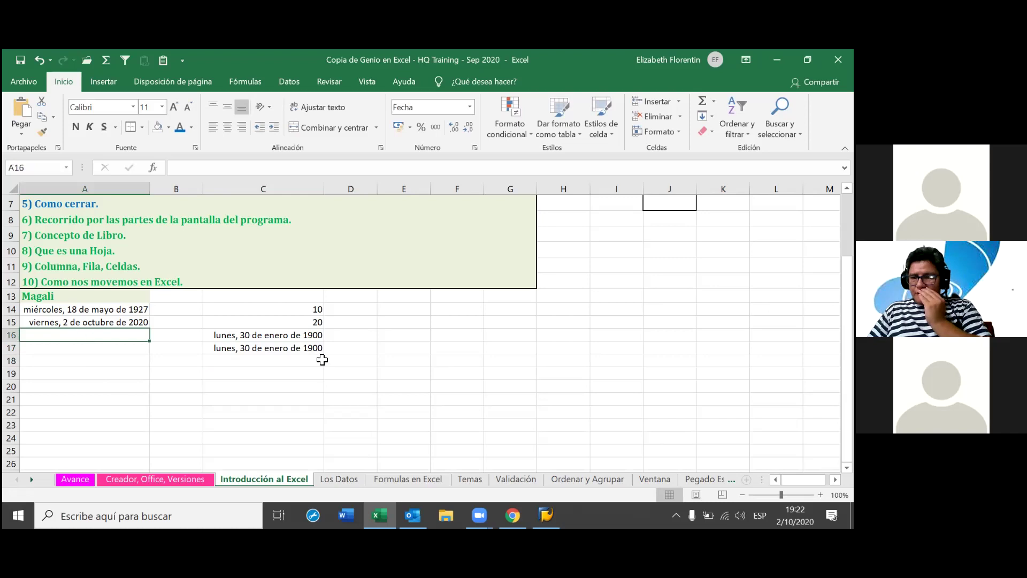
type("a10")
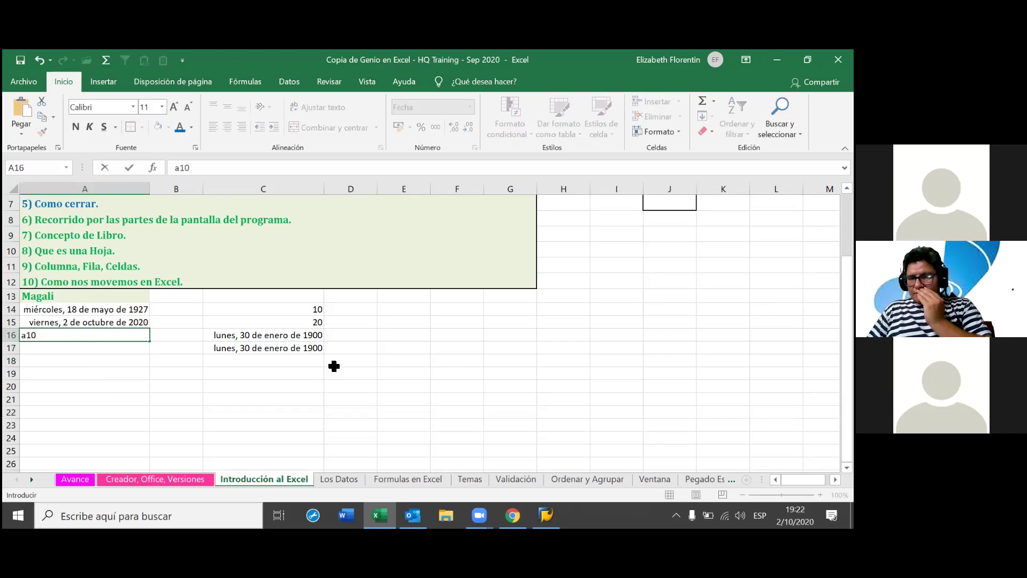
key("Return")
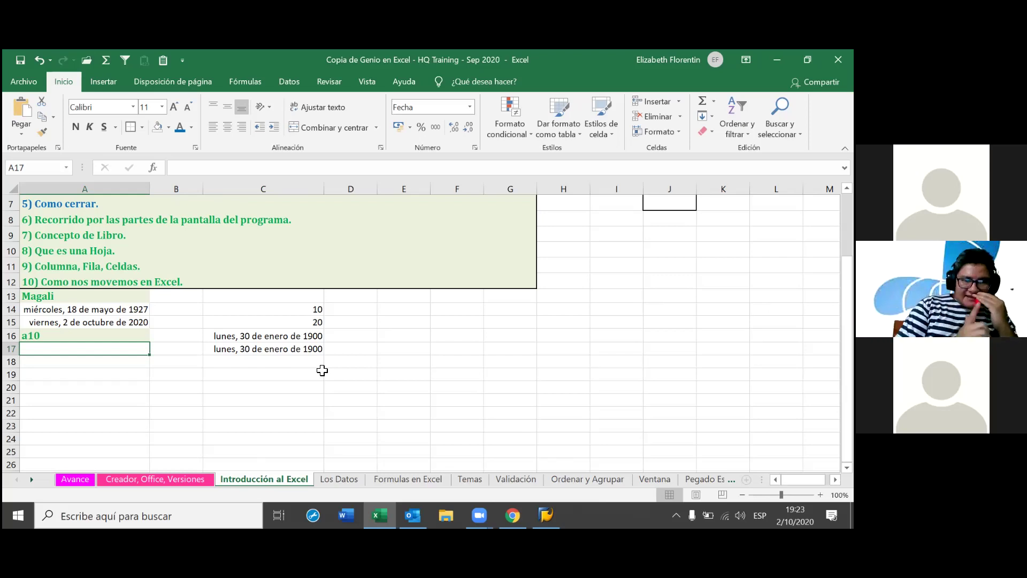
left_click(53, 298)
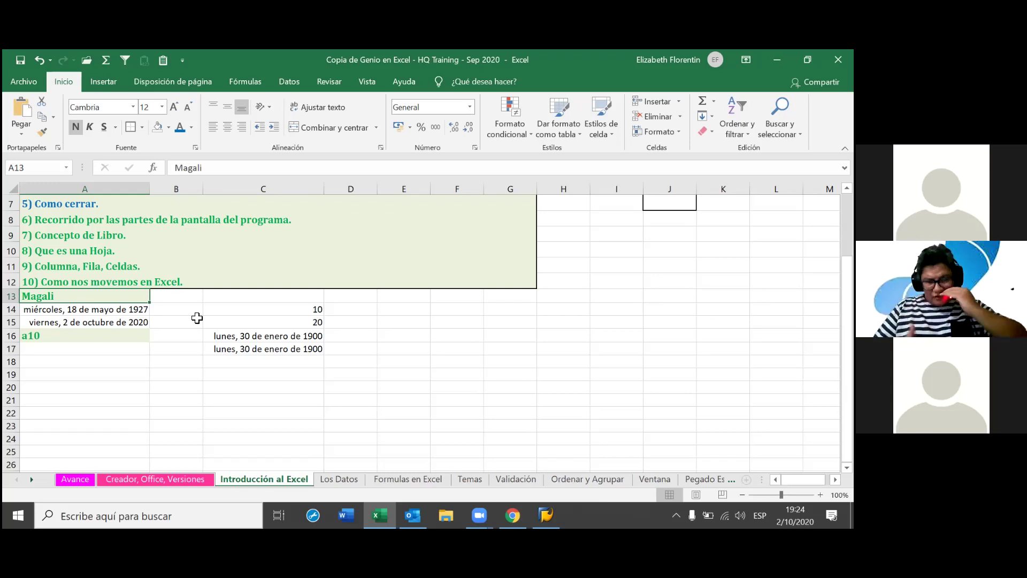
Select A14 and open the number format list, currently showing Fecha.
left_click(70, 309)
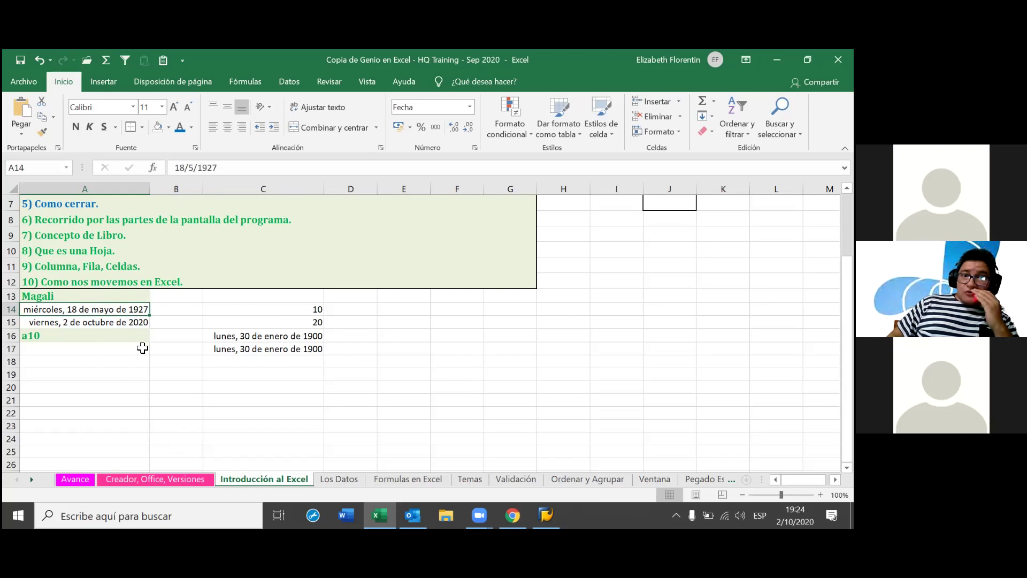
left_click(469, 106)
Apply the Número format to A14 and add a thousands separator, showing 10.000.
left_click(465, 159)
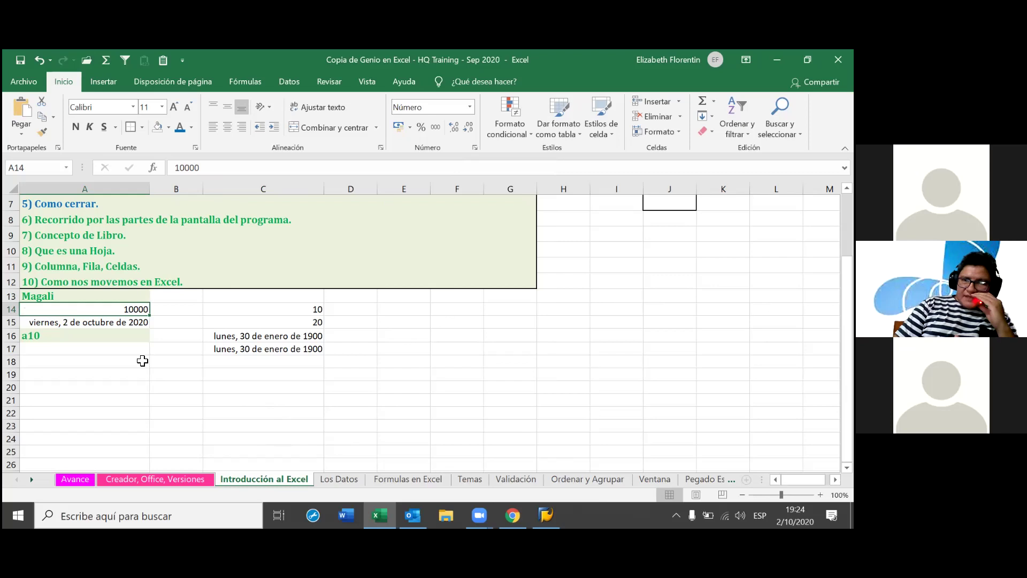
left_click(431, 129)
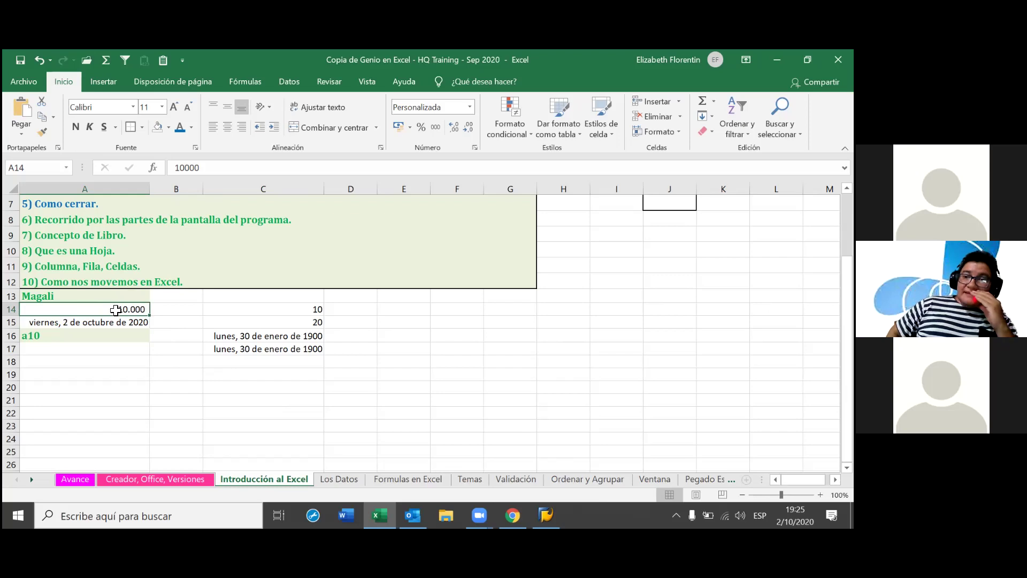
Edit A14's value to insert a period after 10 instead of a comma, and confirm.
double_click(116, 310)
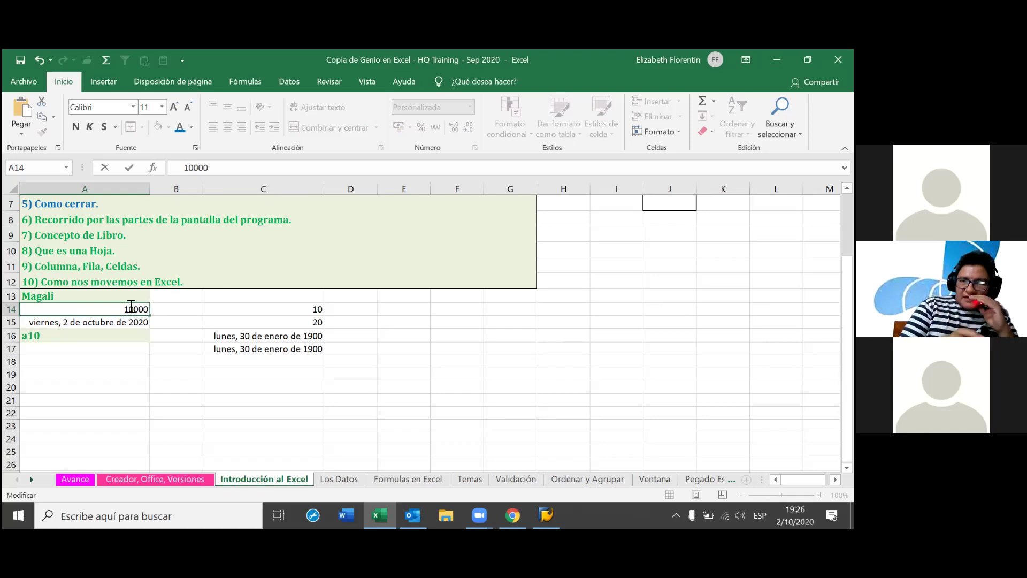
left_click(133, 310)
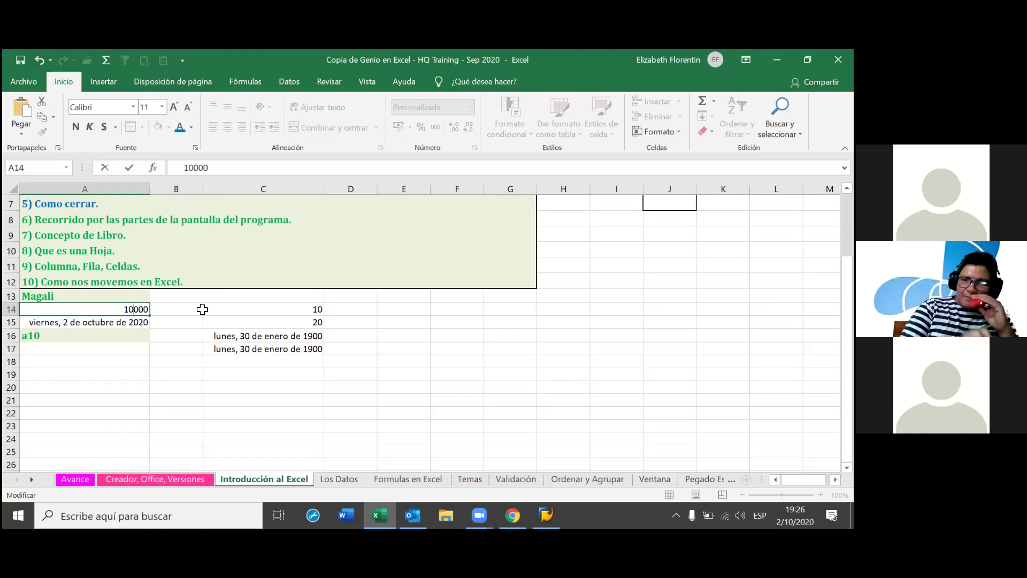
type(",")
key("BackSpace")
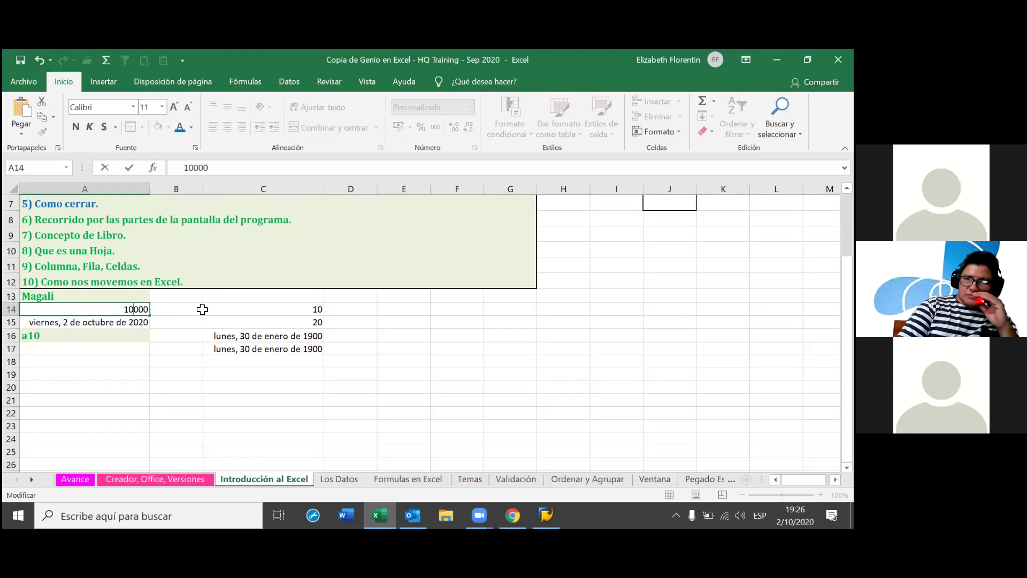
type(".")
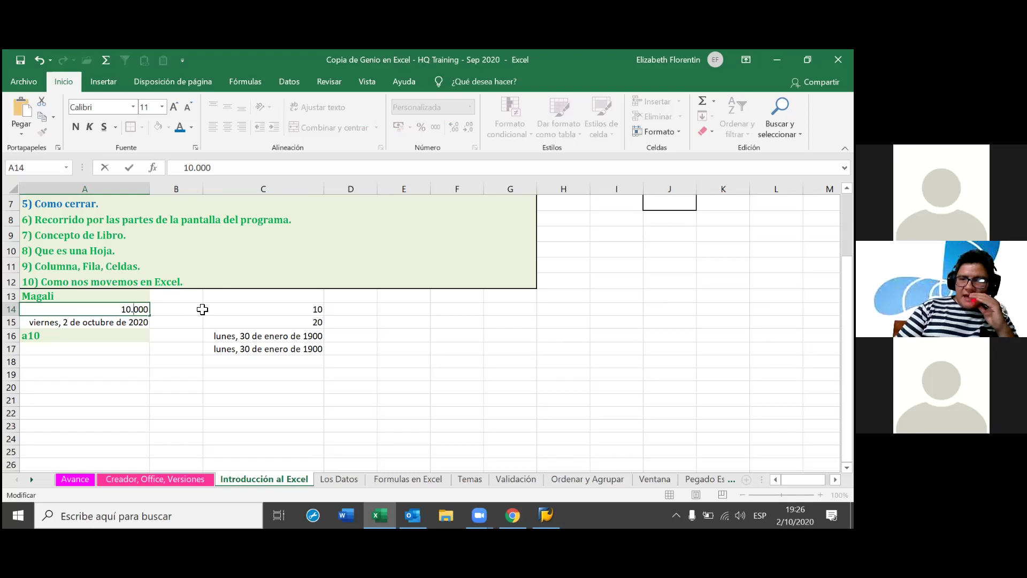
key("Return")
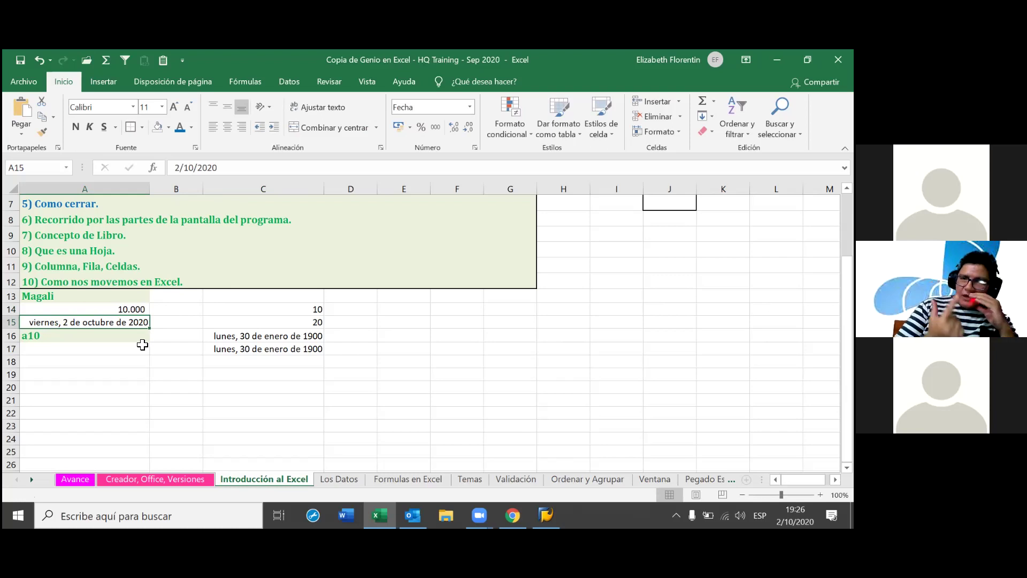
left_click(136, 309)
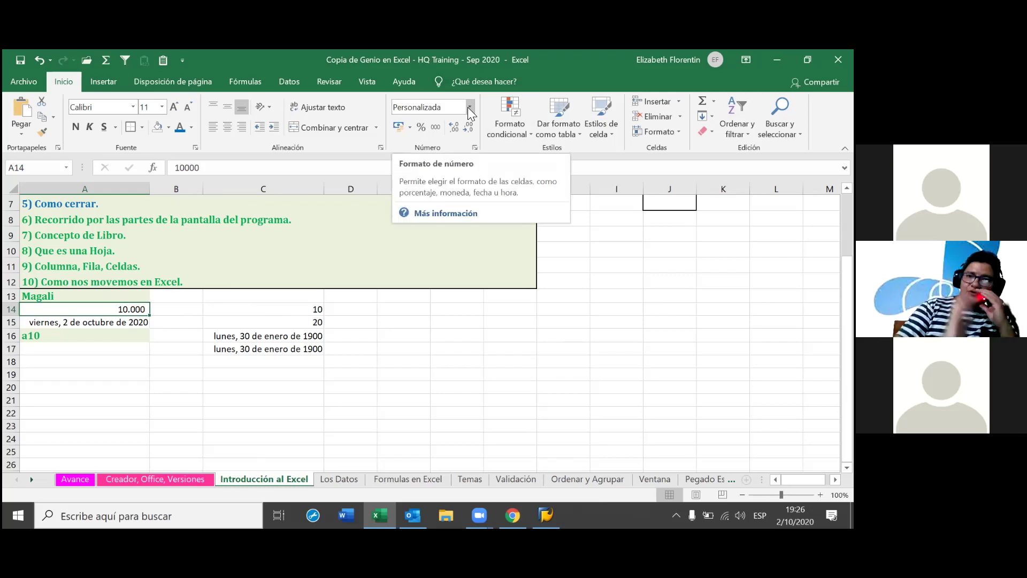
Apply the Texto number format to A14 so it shows plain 10000, then reselect it.
left_click(469, 108)
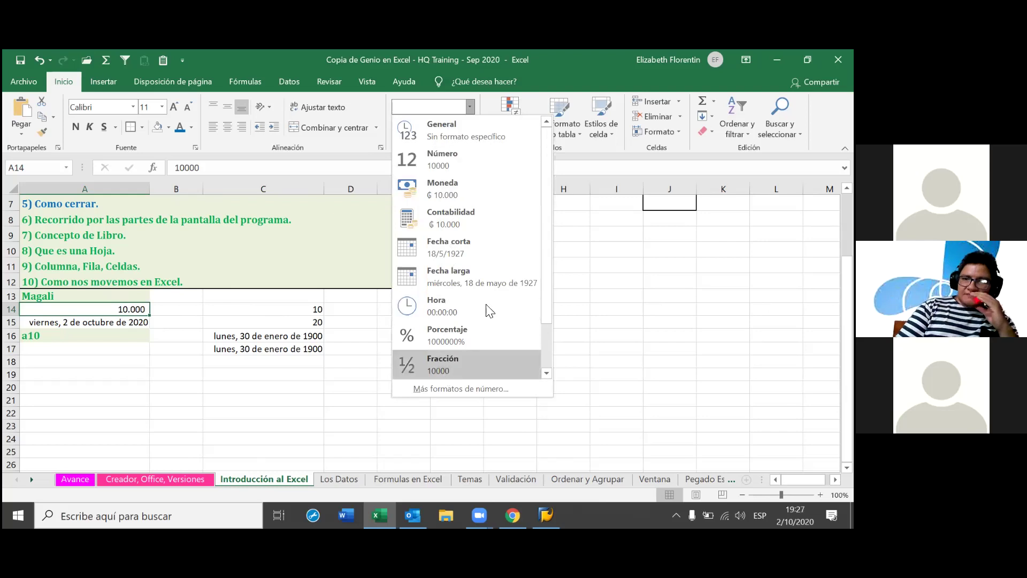
scroll(469, 340, "down", 1)
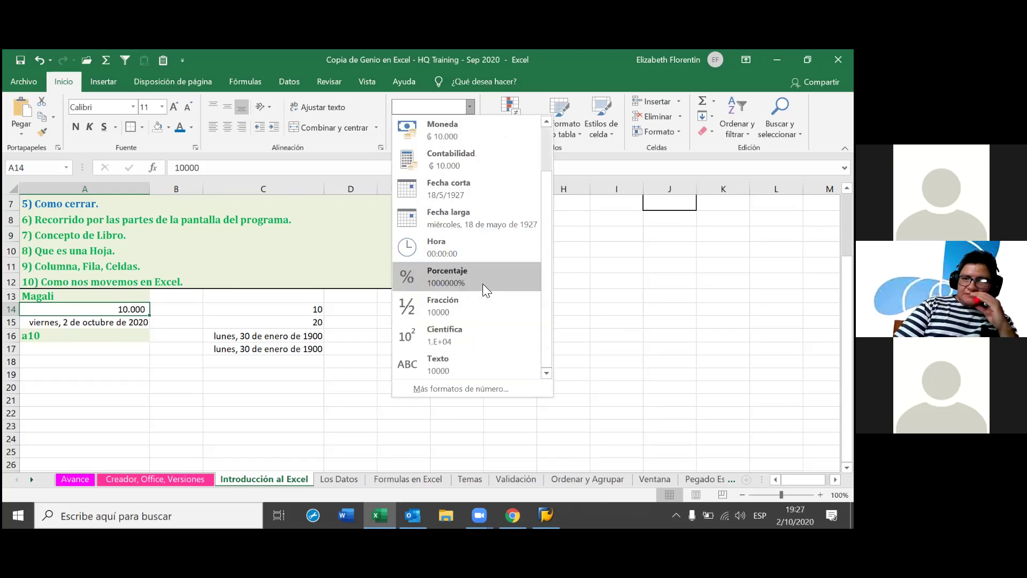
left_click(466, 356)
left_click(128, 388)
left_click(114, 312)
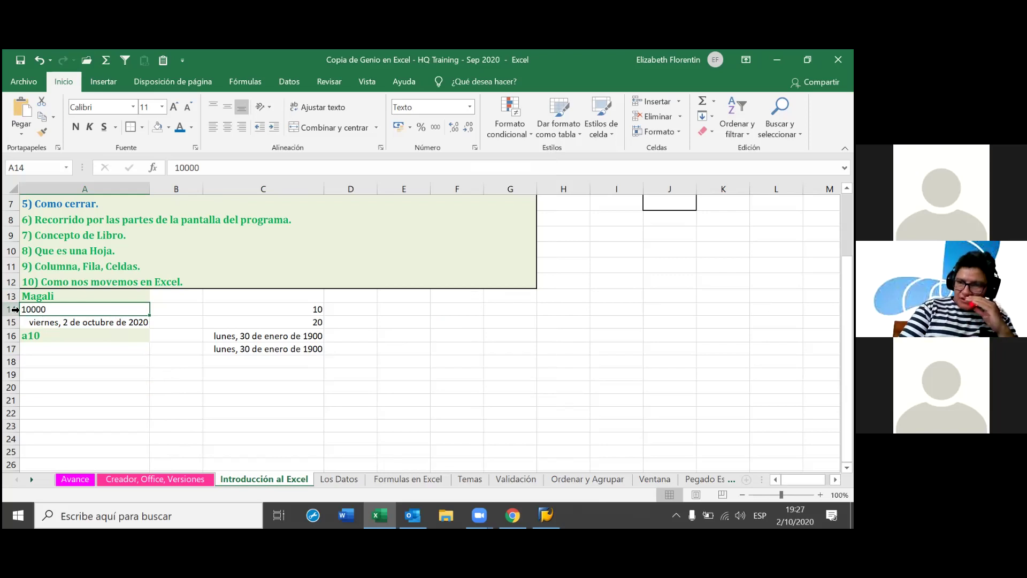
Re-enter A14 as the text '10.000' with an apostrophe prefix and reselect it to see the warning.
key("F2")
type("'")
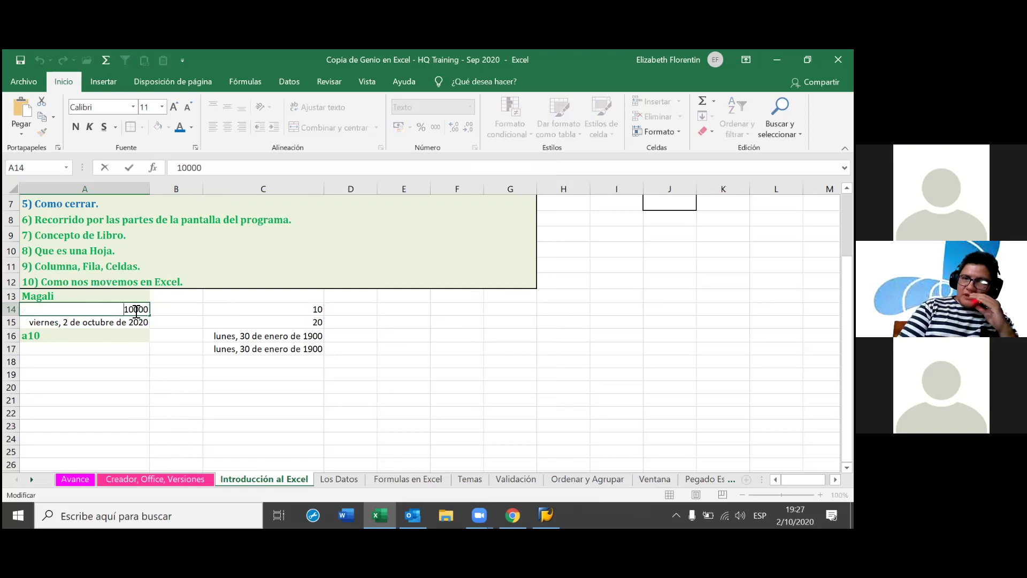
type(".")
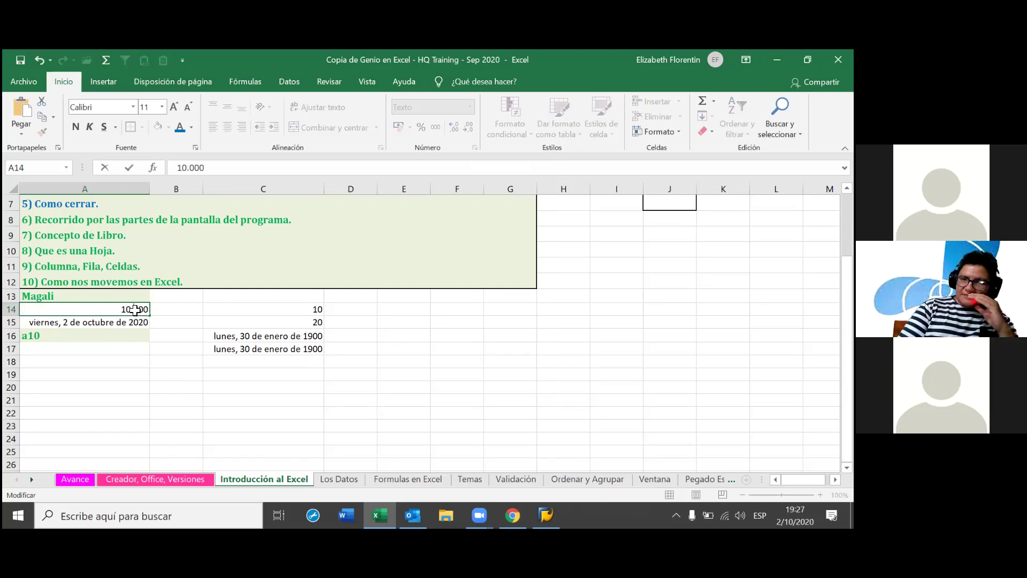
key("Return")
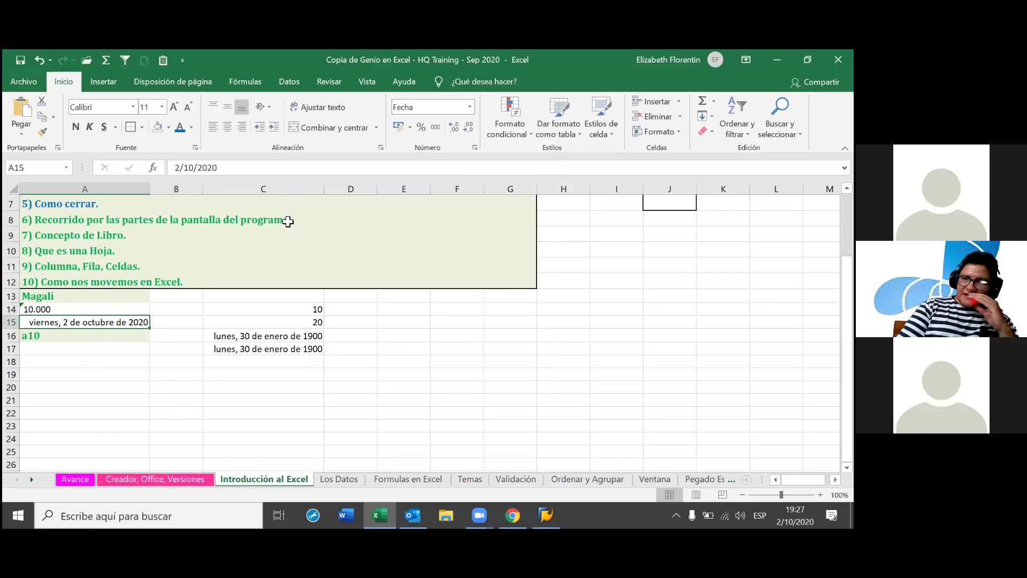
left_click(96, 310)
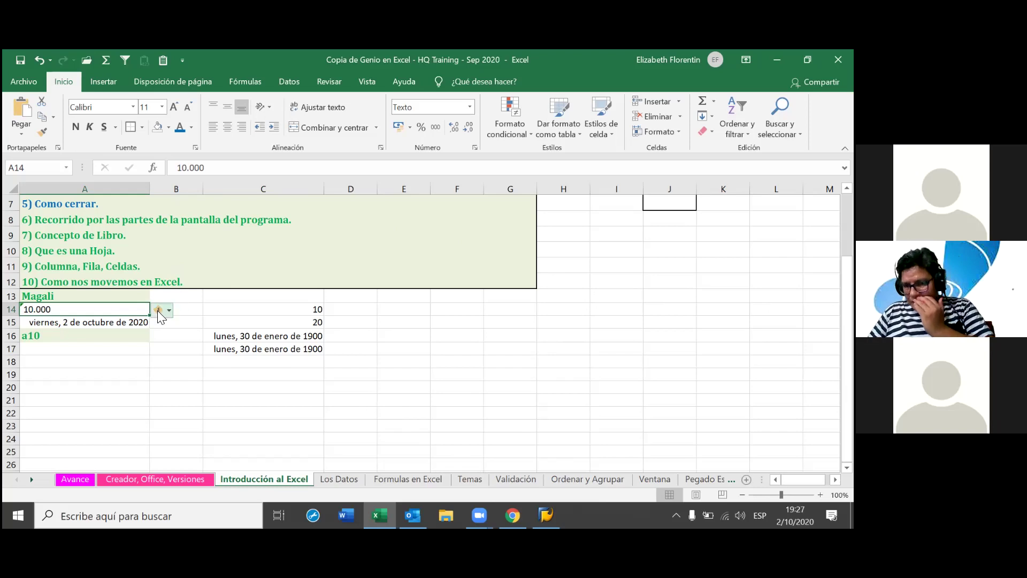
mouse_move(158, 309)
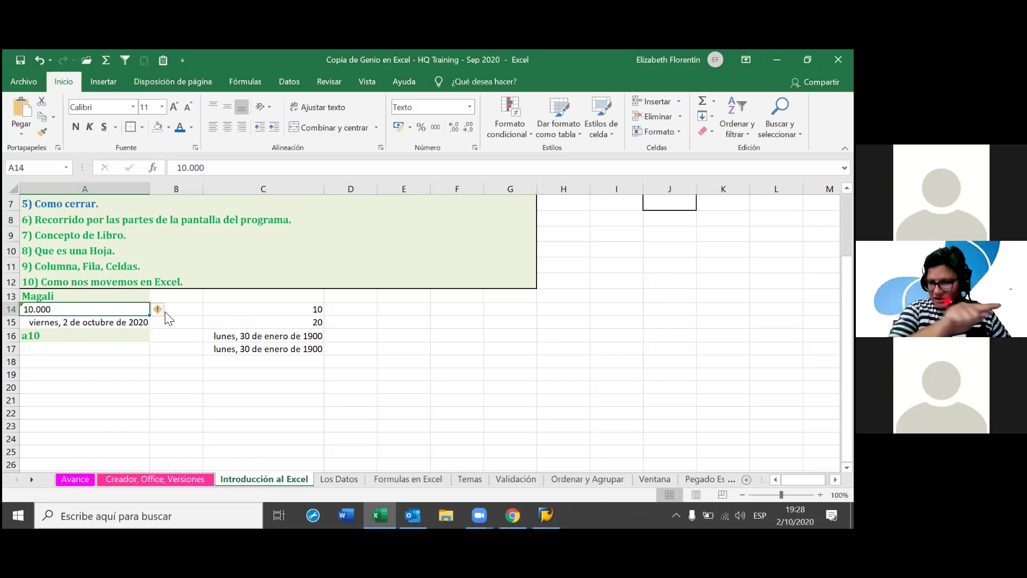
Select A14:C14 so the status bar shows a Suma of only 10.
left_click(75, 322, "shift")
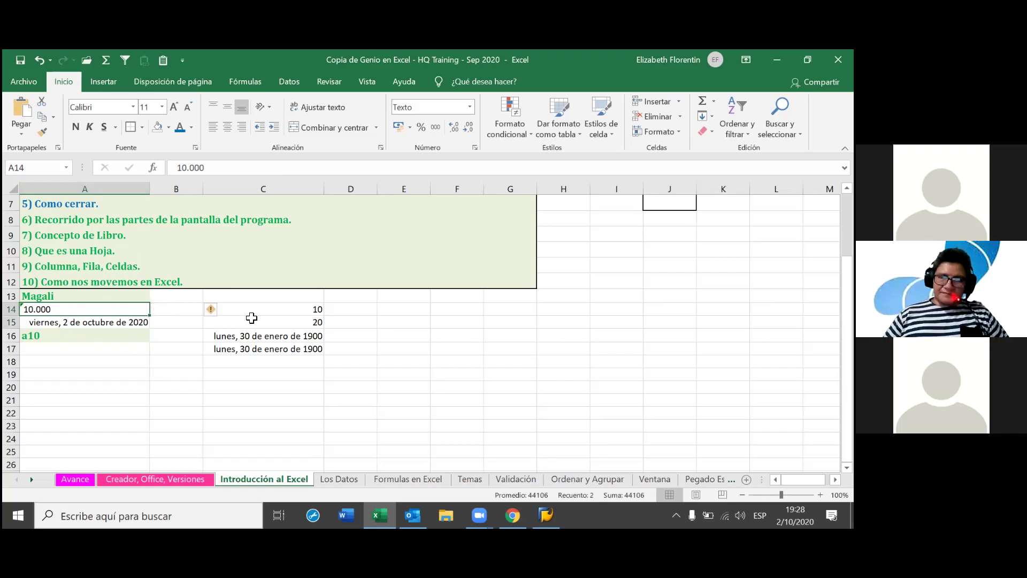
left_click(284, 309, "shift")
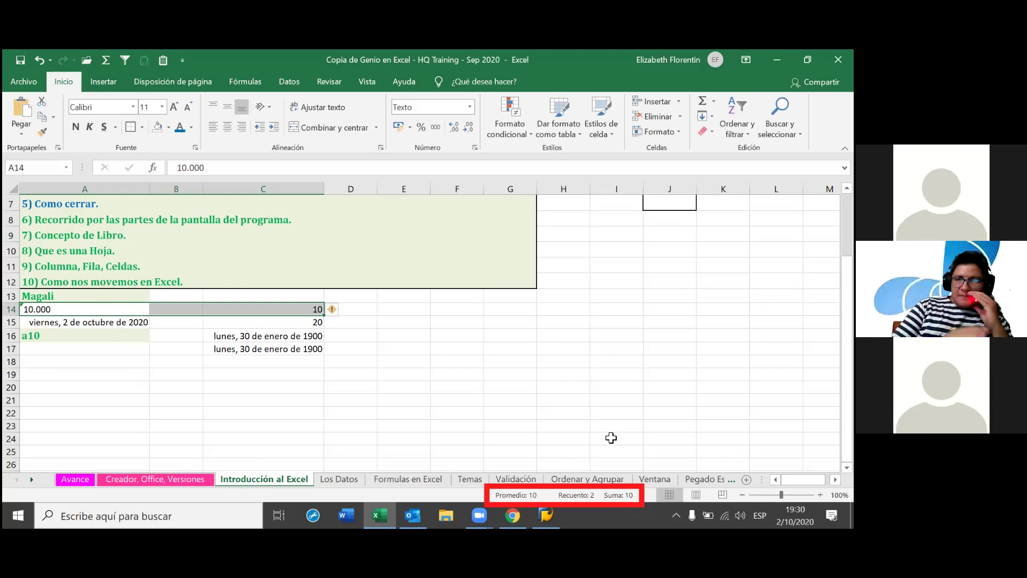
Select the values 10 and 20 in C14:C15 so the status bar reports Suma 30.
left_click(180, 389)
left_click_drag(262, 309, 262, 322)
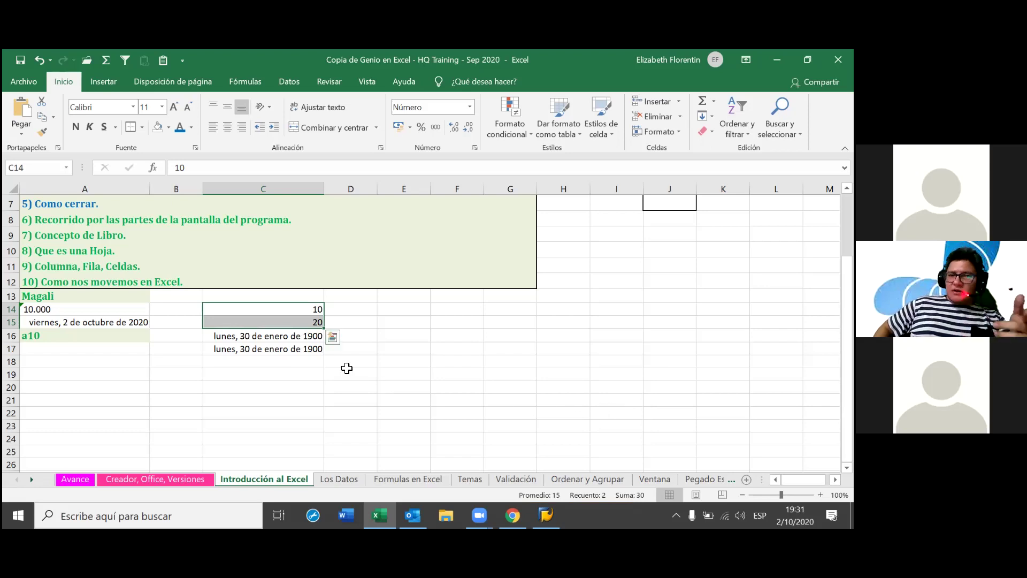
Switch A14's format from Texto to Número, then step down to A15 and back.
left_click(59, 312)
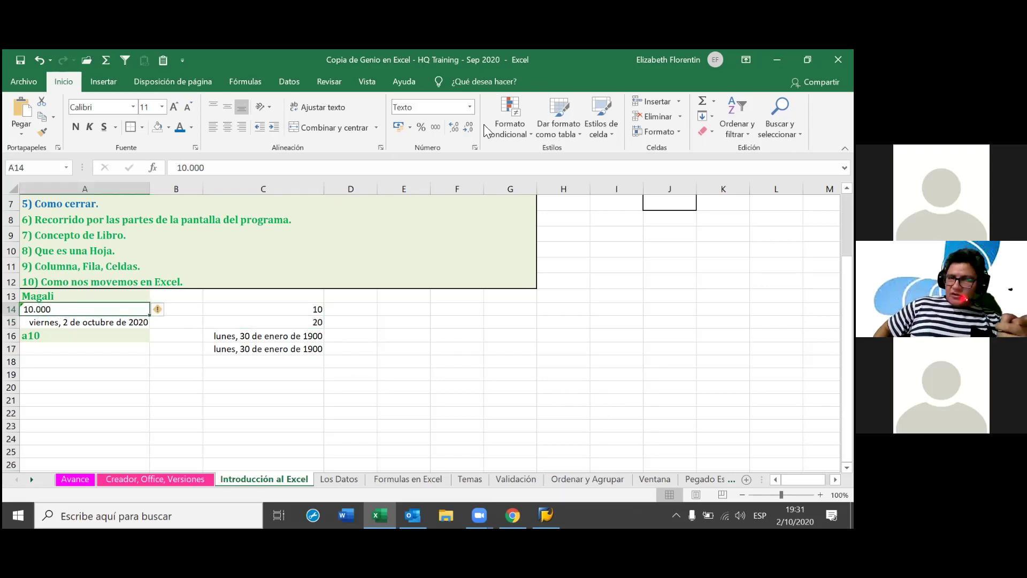
left_click(469, 106)
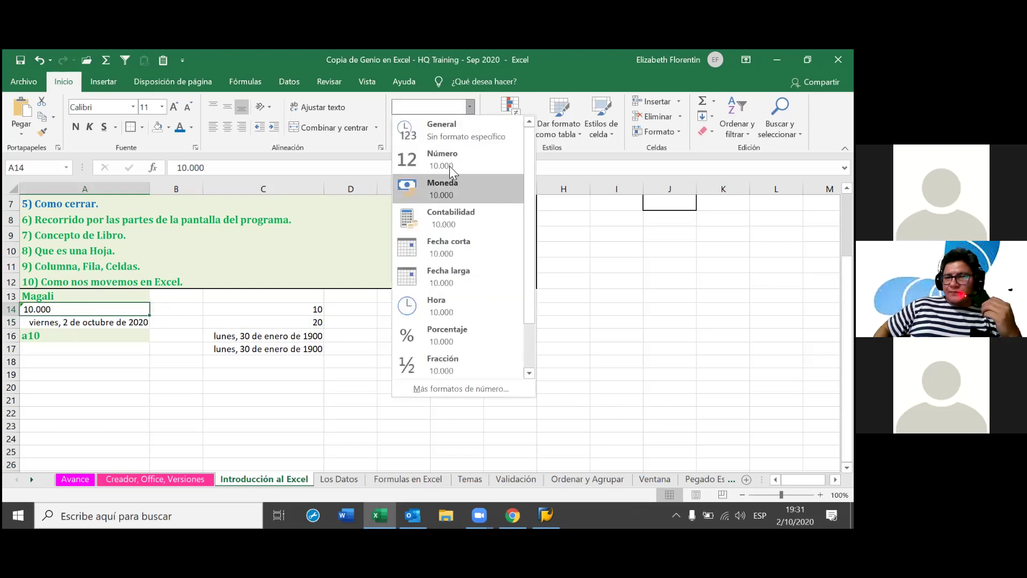
left_click(449, 163)
key("Down")
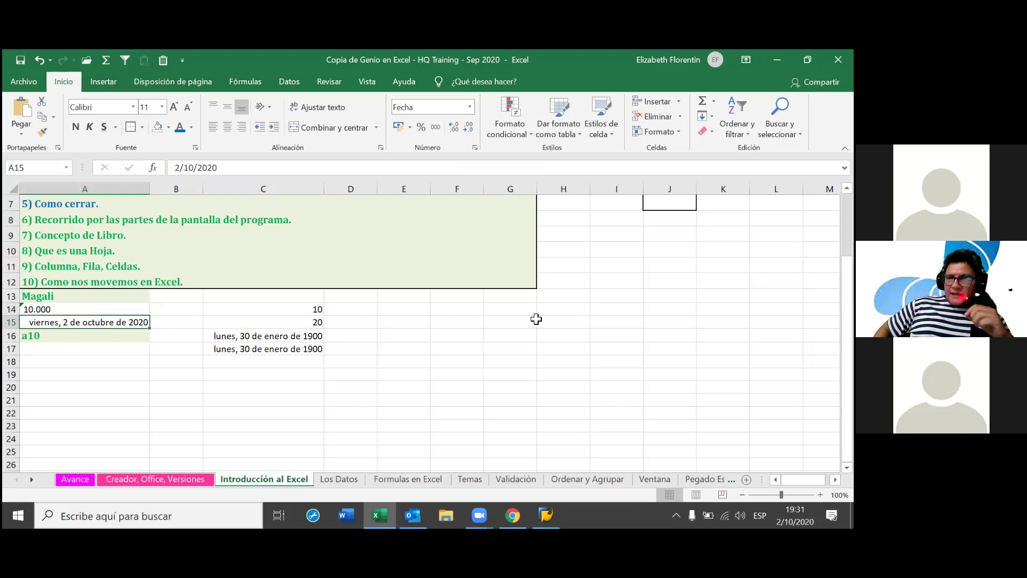
key("Up")
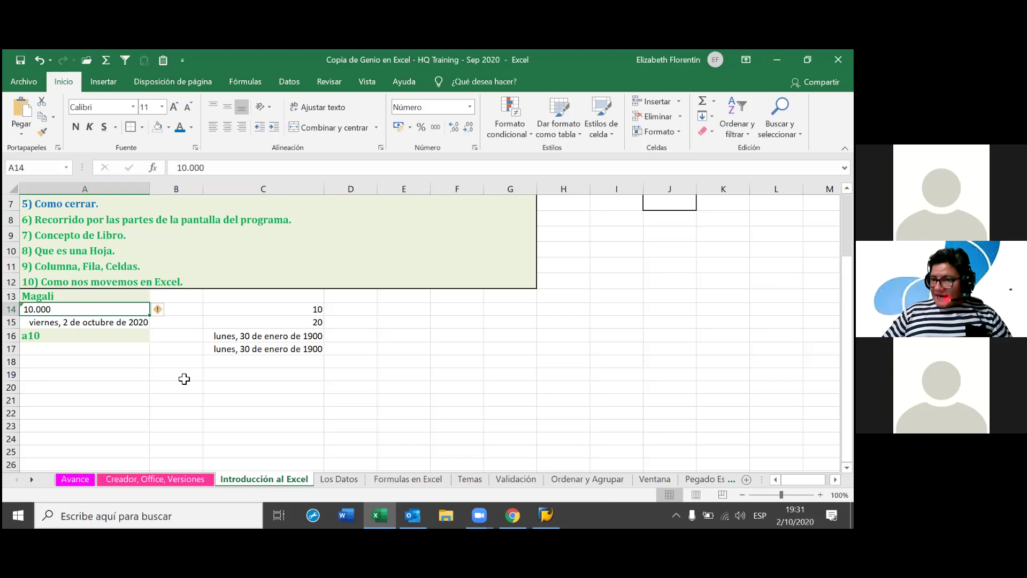
Delete the period from A14's 10.000 so it holds the real number 10000.
double_click(43, 309)
key("BackSpace")
key("Return")
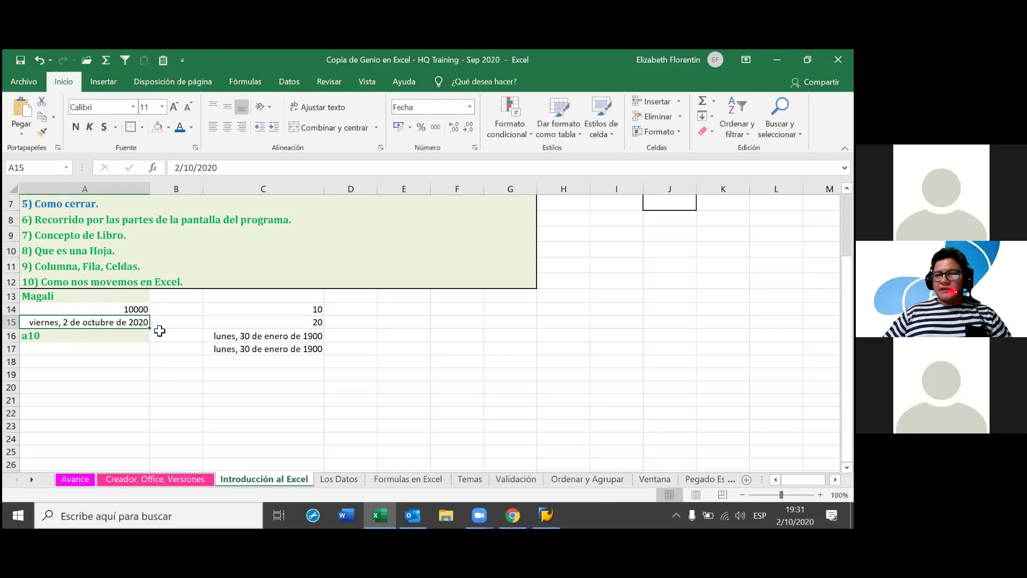
left_click(138, 311)
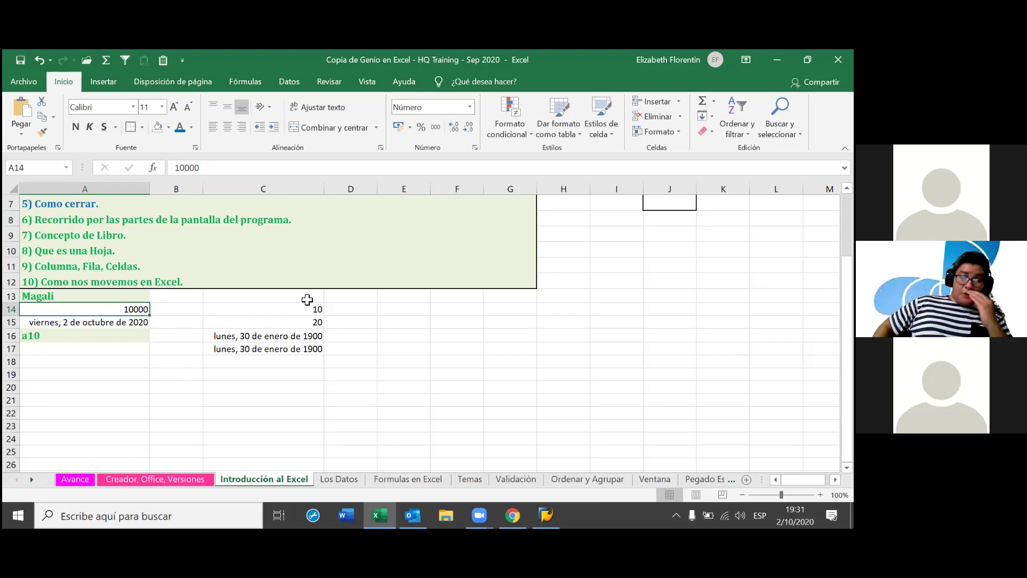
left_click_drag(124, 305, 264, 310)
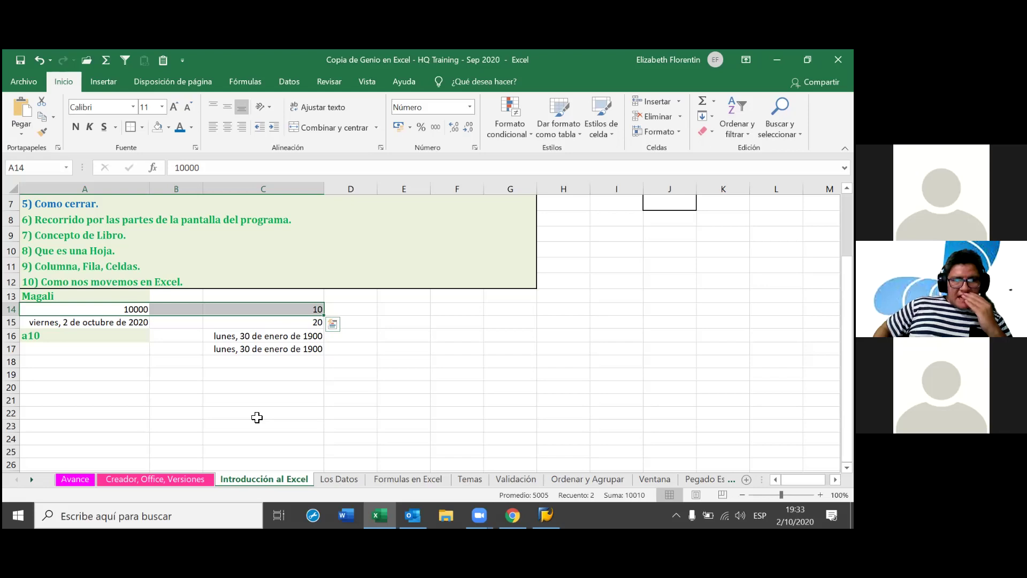
left_click(112, 323)
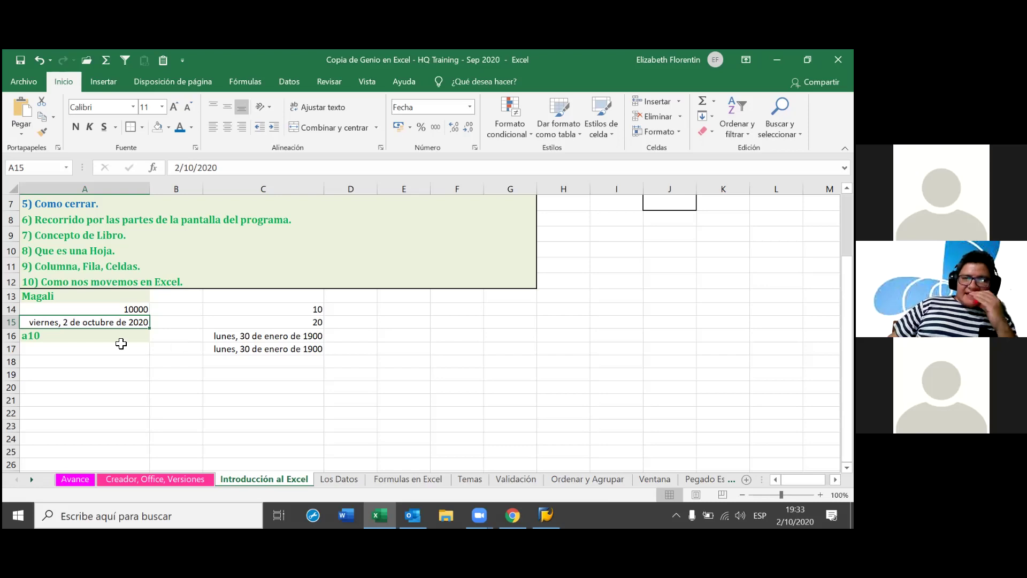
left_click(119, 338)
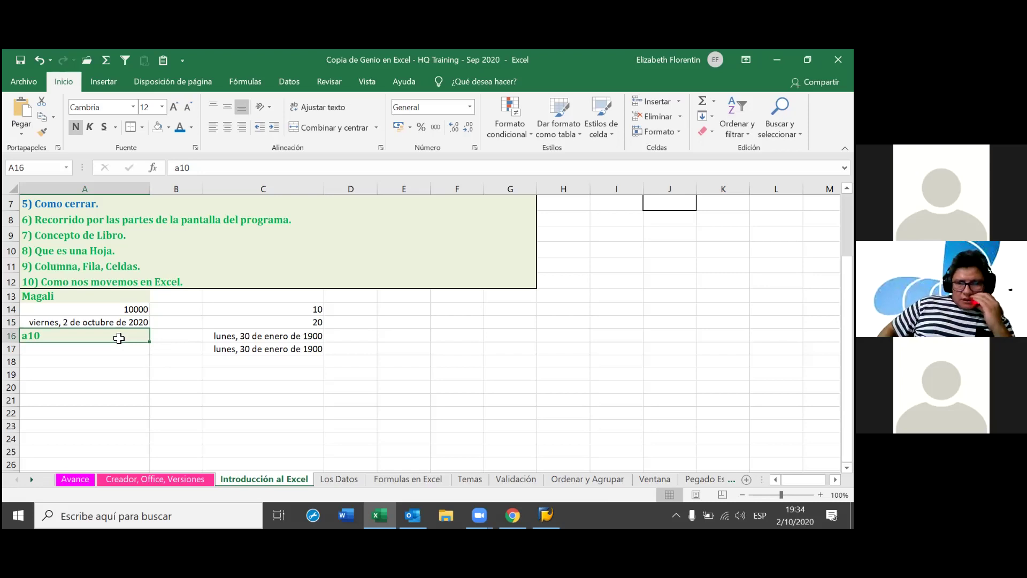
left_click(271, 309)
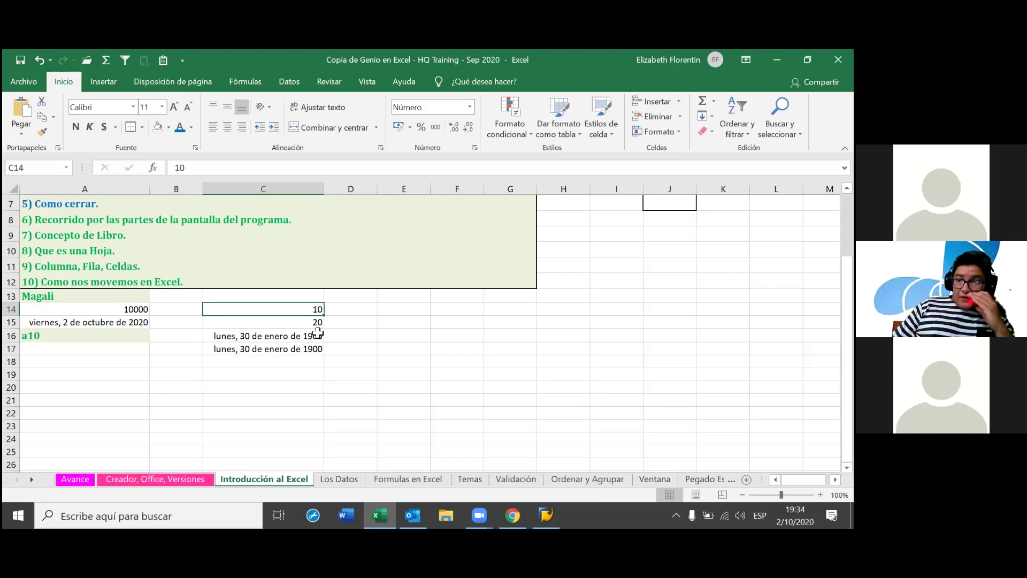
left_click(318, 333)
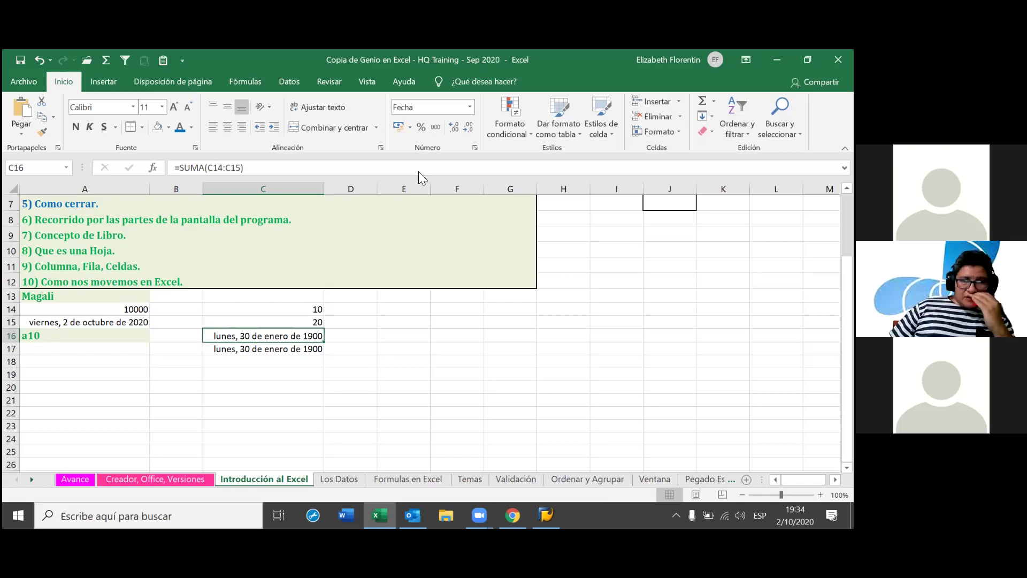
Apply the Número format to the C16 sum so it shows 30, then click away to E16.
left_click(469, 107)
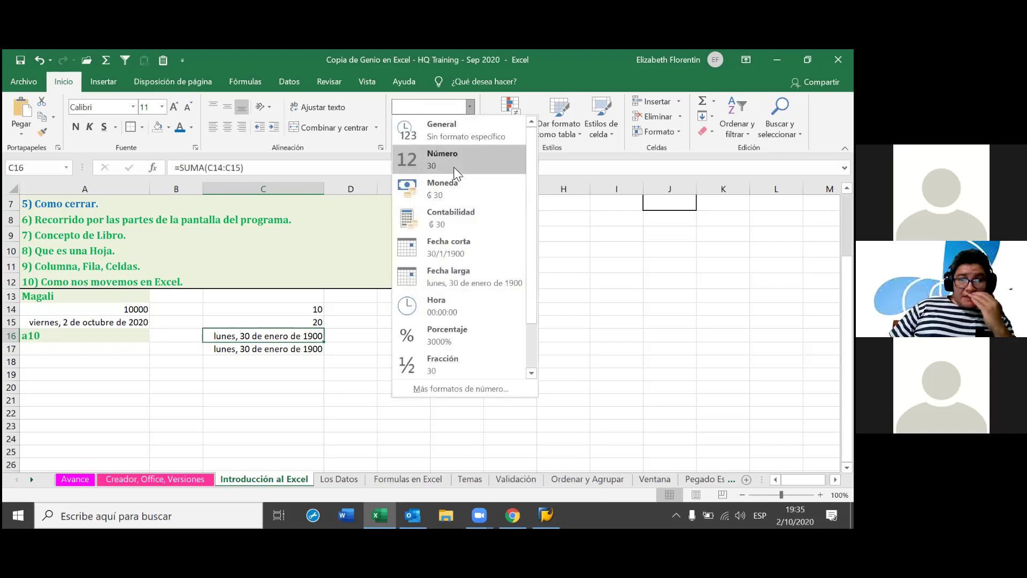
left_click(455, 160)
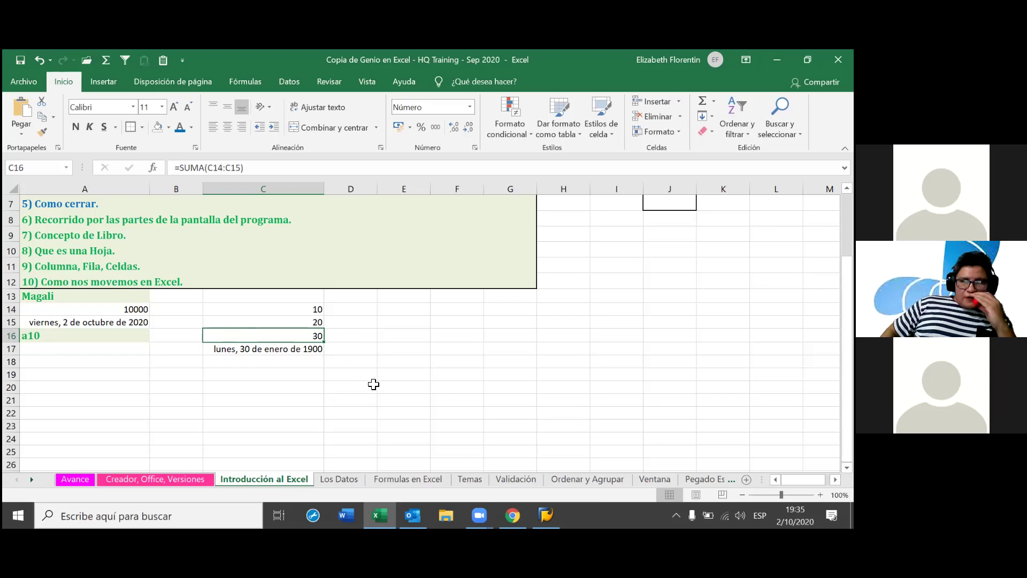
left_click(388, 338)
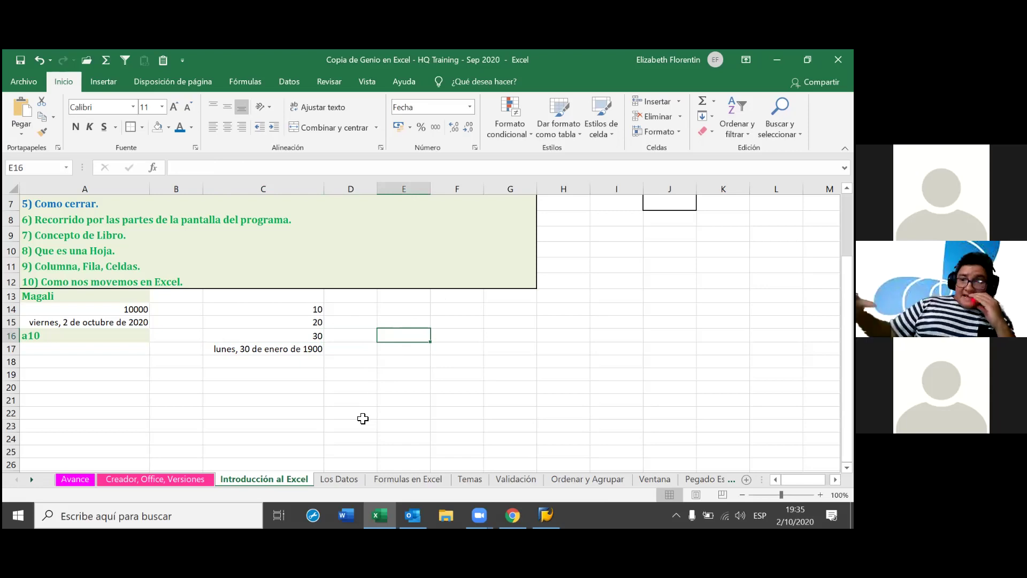
Make the 30 total in C16 bold, then select C17 to inspect its =10+20 formula.
left_click(319, 336)
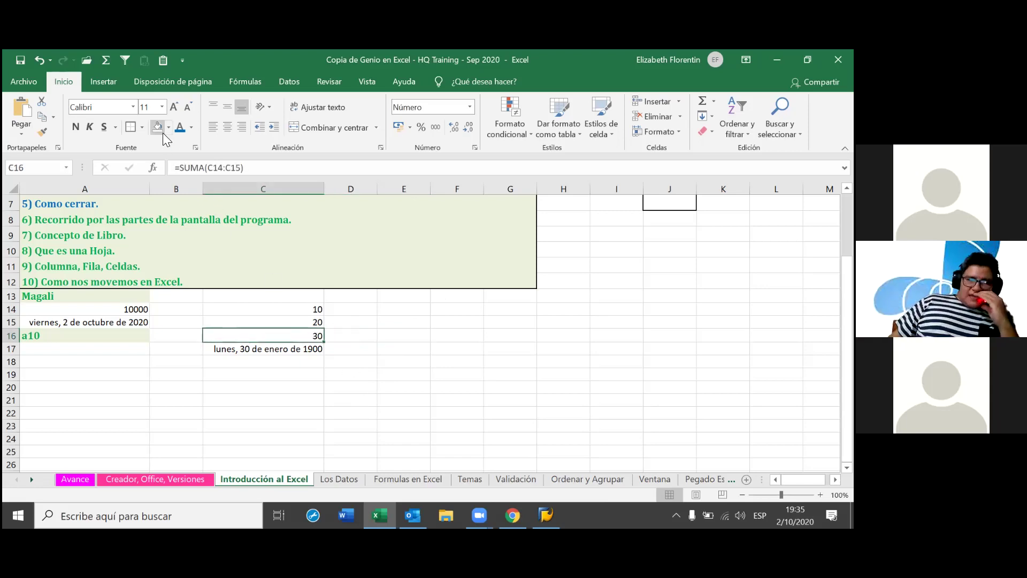
left_click(75, 126)
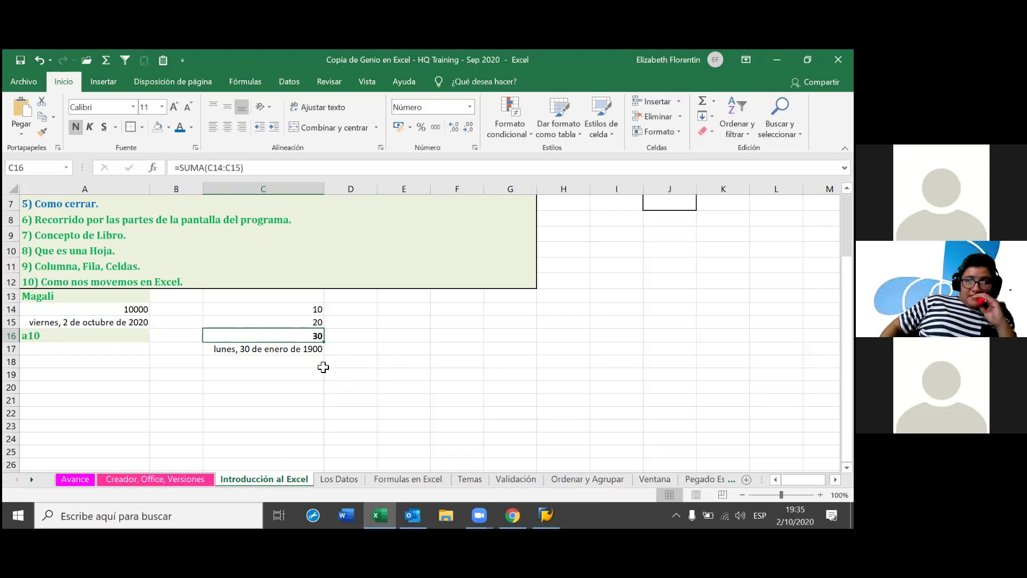
left_click(305, 350)
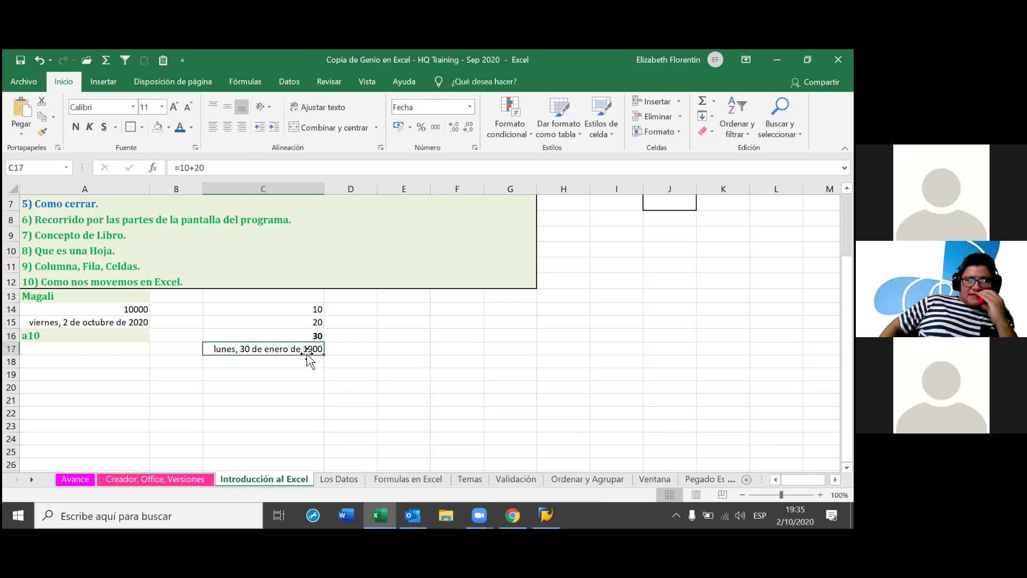
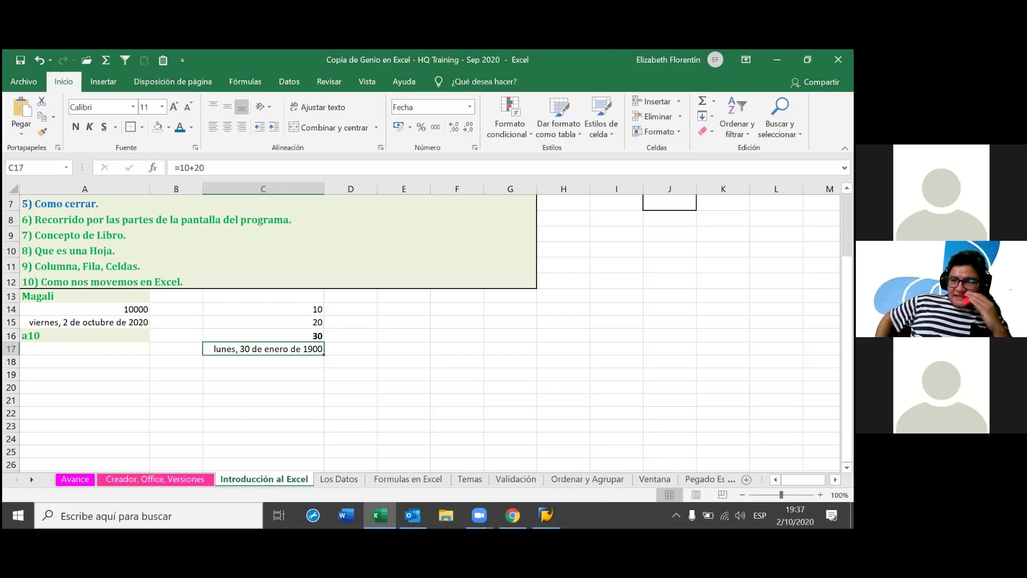
Expand the formula bar to several lines to show C17's contents in full.
left_click(845, 168)
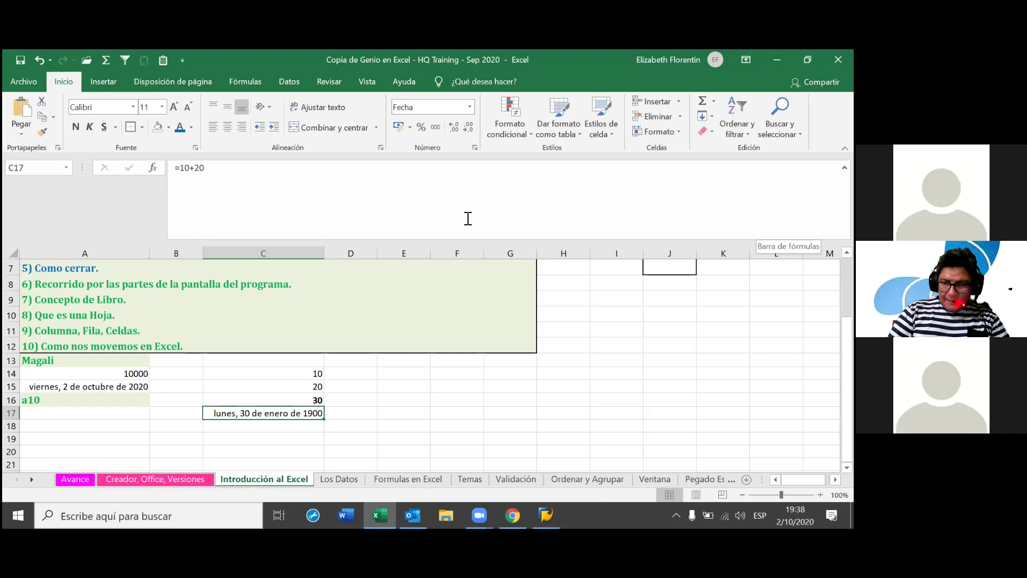
Edit C17's =10+20 in the formula bar, make the bar taller, then collapse it to one line.
left_click(614, 236)
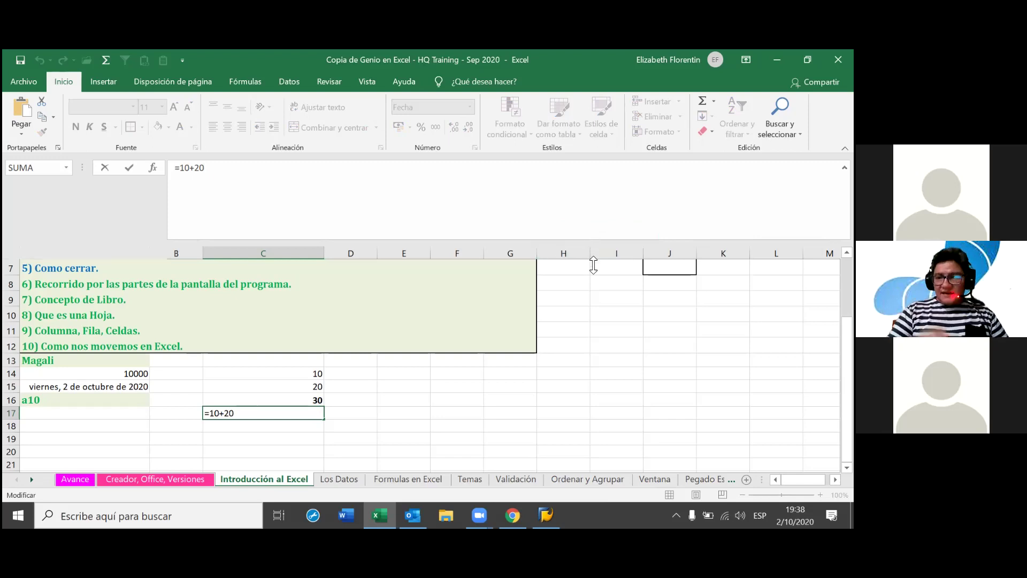
left_click_drag(593, 241, 587, 335)
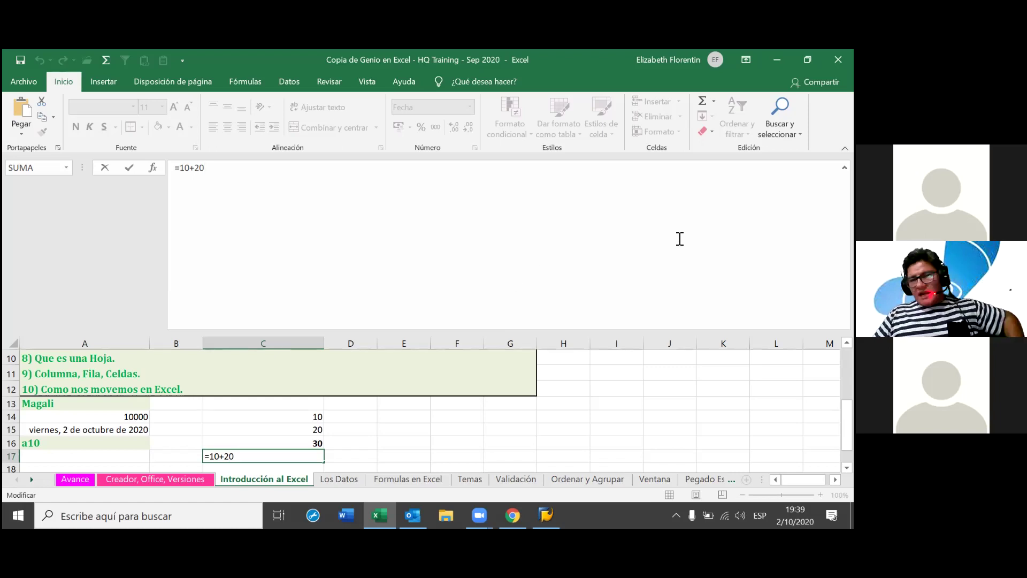
left_click(844, 167)
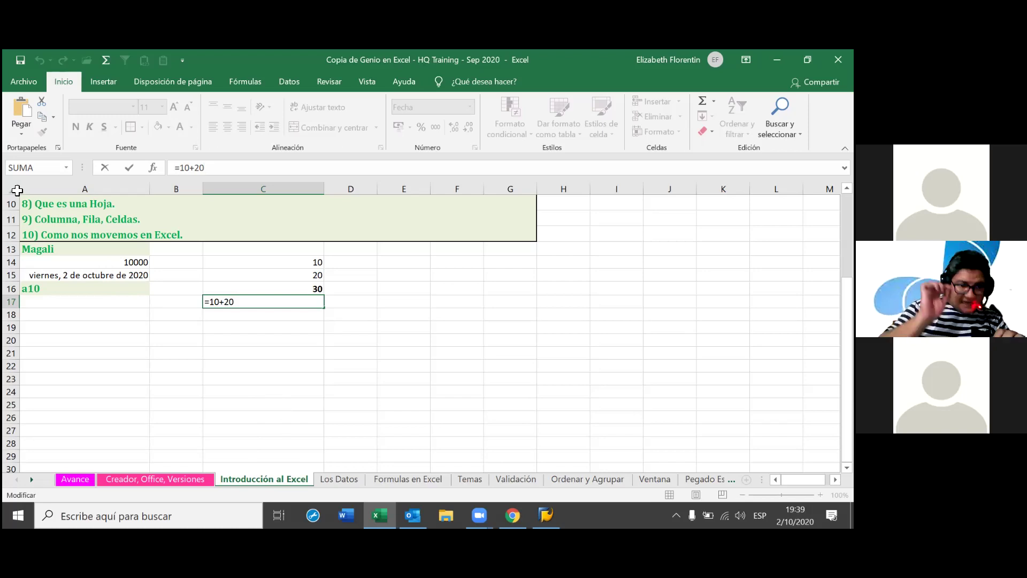
Commit C17's formula by selecting the whole sheet, then select cell C20.
left_click(17, 190)
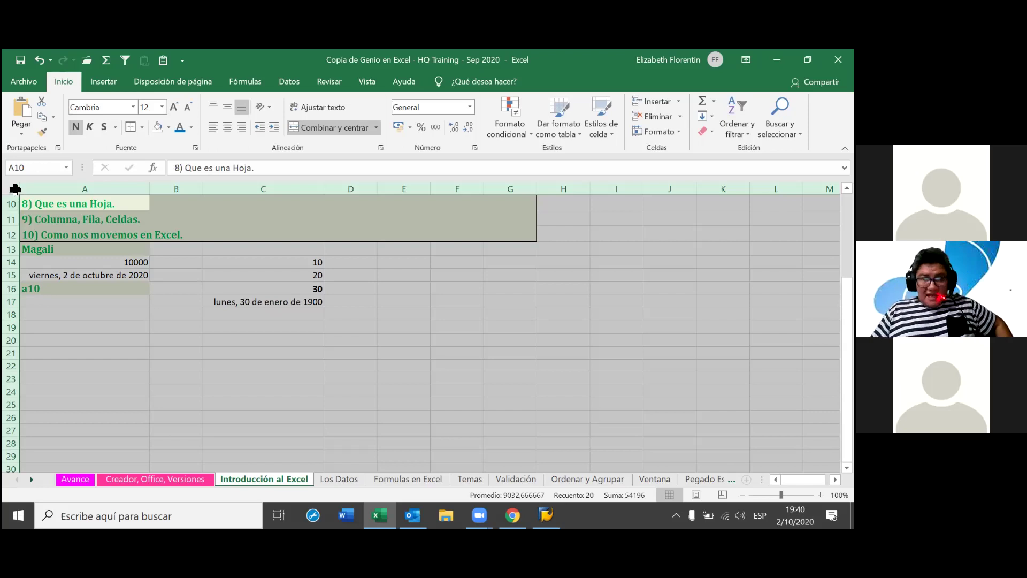
left_click(235, 341)
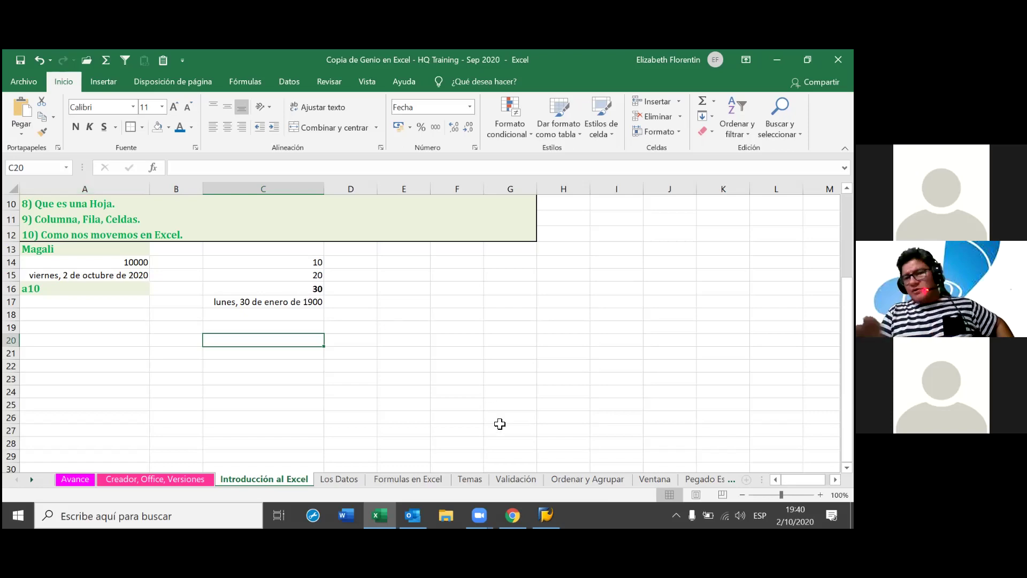
Navigate from H10 up to row 9 and across to cell BA9, showing columns AP–BD.
left_click(563, 207)
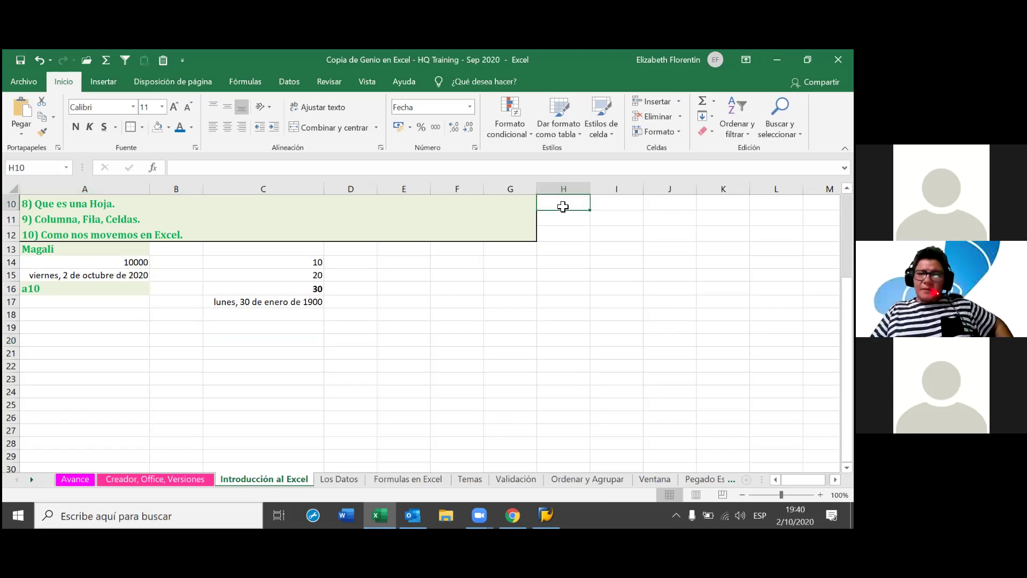
key("Right")
key("Right")
key("Right")
key("Right")
key("Right")
key("Right")
key("Right")
key("Right")
key("Right")
key("Right")
key("Right")
key("Right")
key("Right")
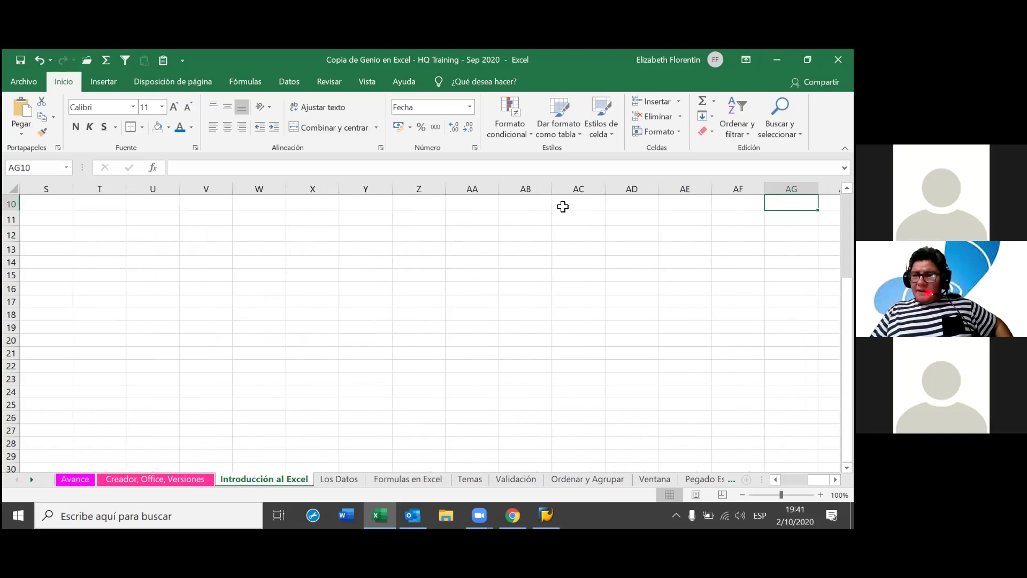
key("Left")
key("Left")
key("Left")
key("Left")
key("Left")
key("Left")
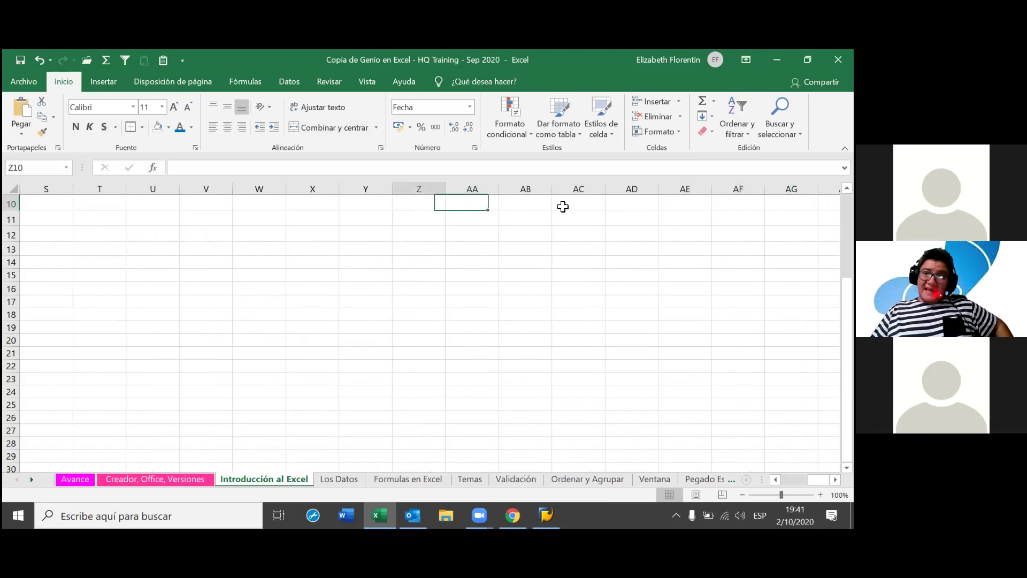
key("Left")
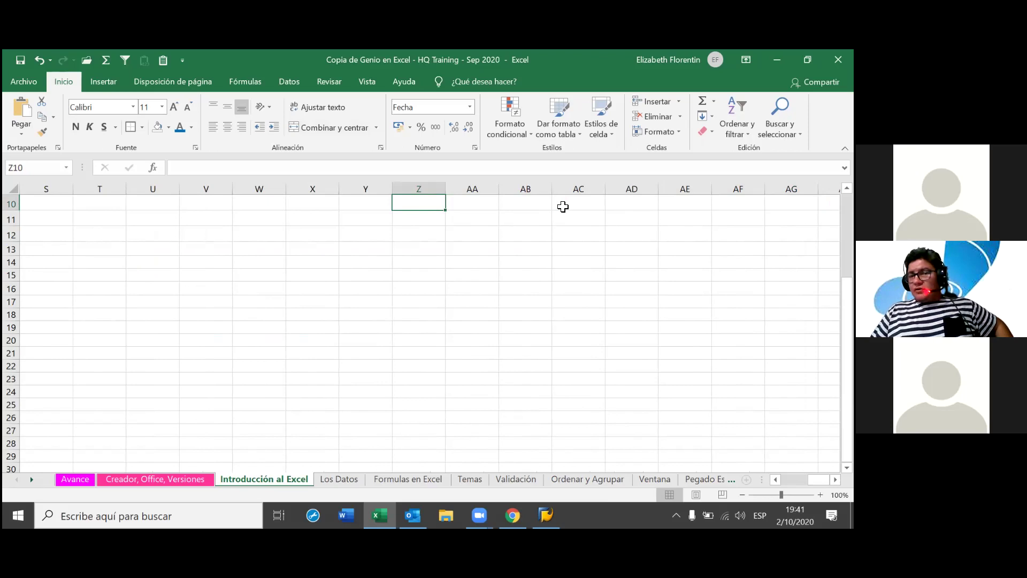
key("Up")
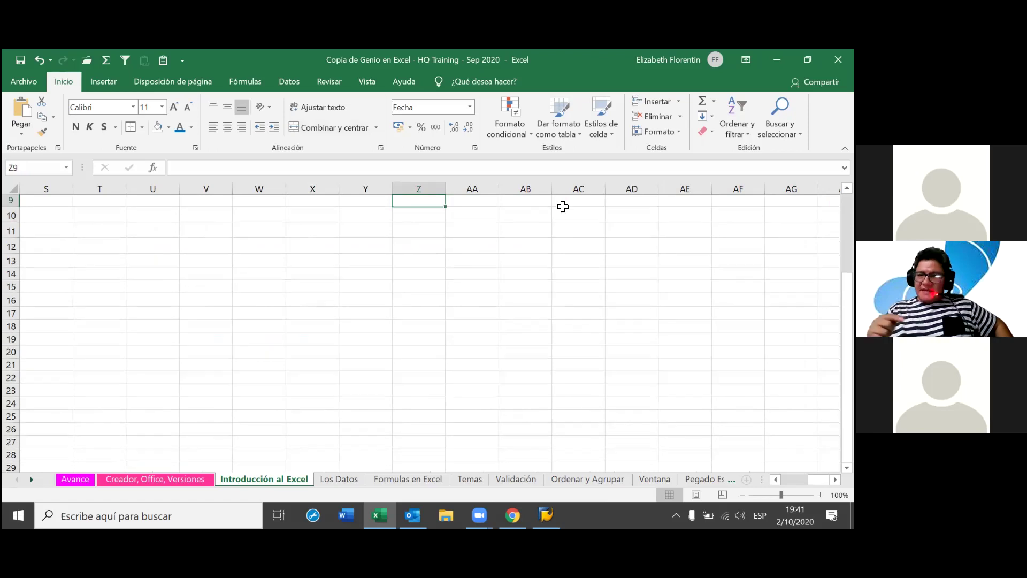
key("Right")
key("Right")
key("Right")
key("Right")
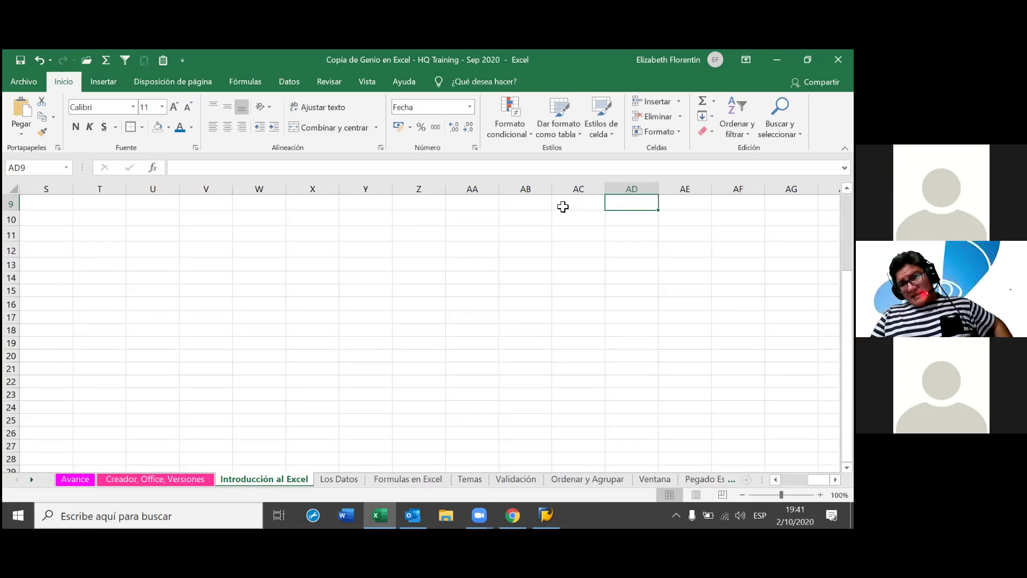
key("Right")
key("Right")
key("Right")
key("Right")
key("Right")
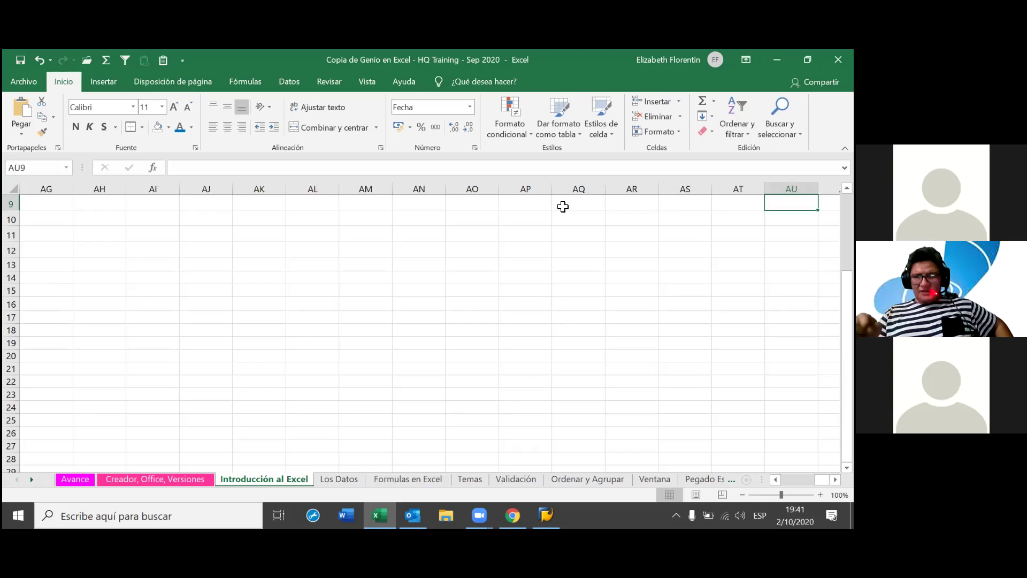
key("Right")
key("Right")
key("Right")
key("Right")
key("Right")
key("Right")
key("Right")
key("Right")
key("Right")
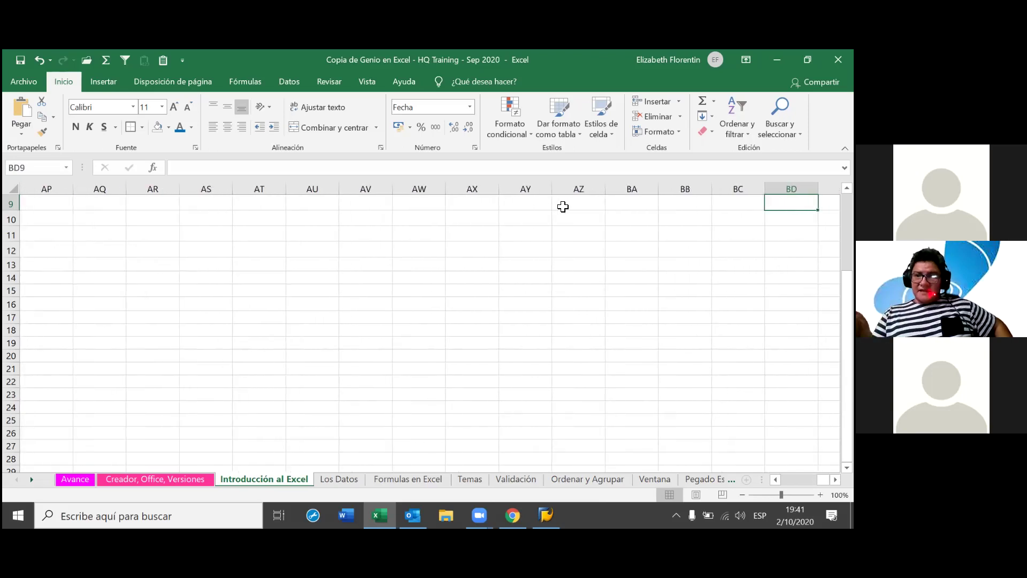
key("Left")
key("Left")
key("Left")
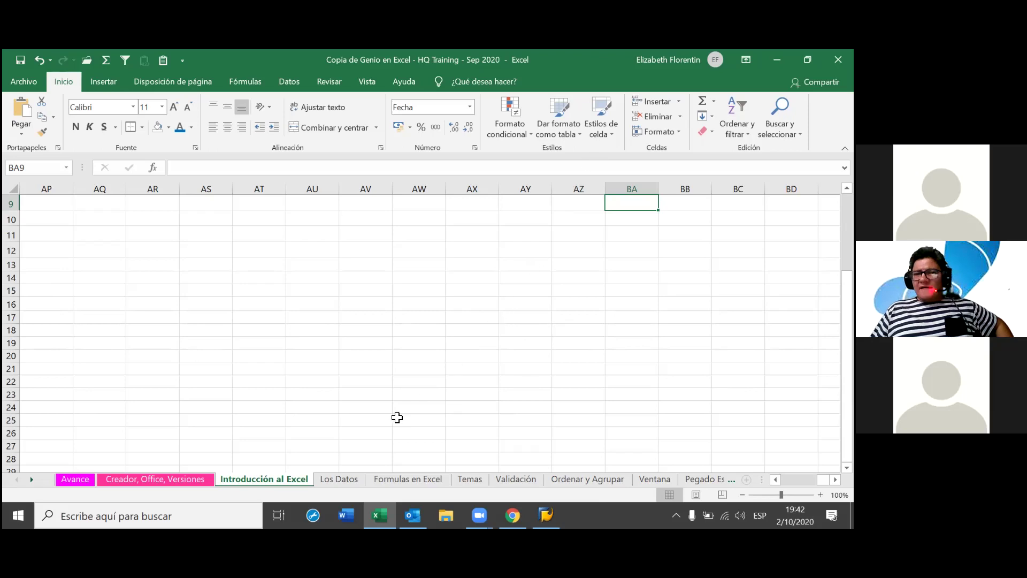
Scroll down and right to view the empty columns AS–BG around rows 21 to 42.
scroll(454, 451, "down", 3)
scroll(454, 451, "down", 1)
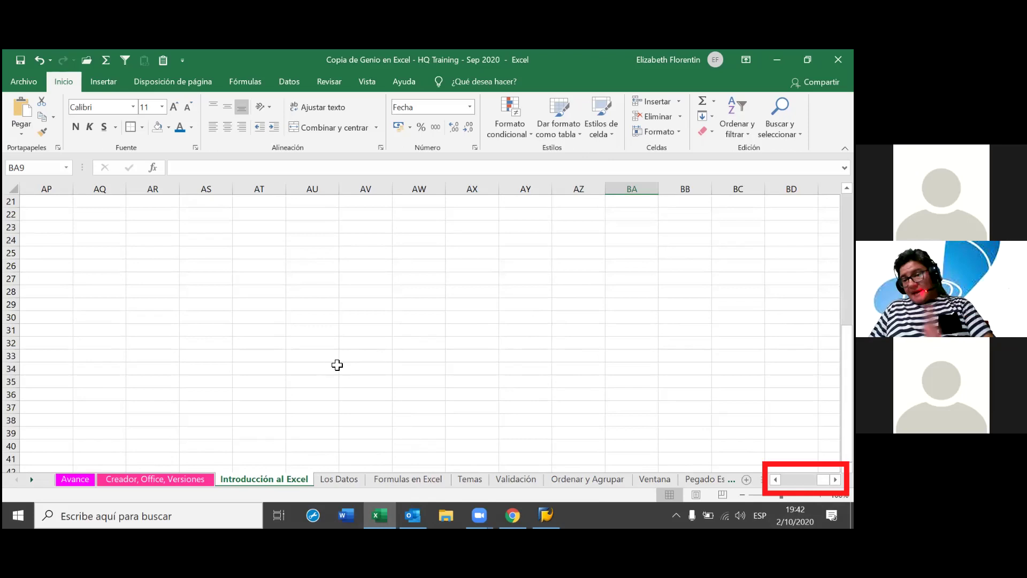
scroll(337, 365, "right", 1)
scroll(337, 365, "right", 2)
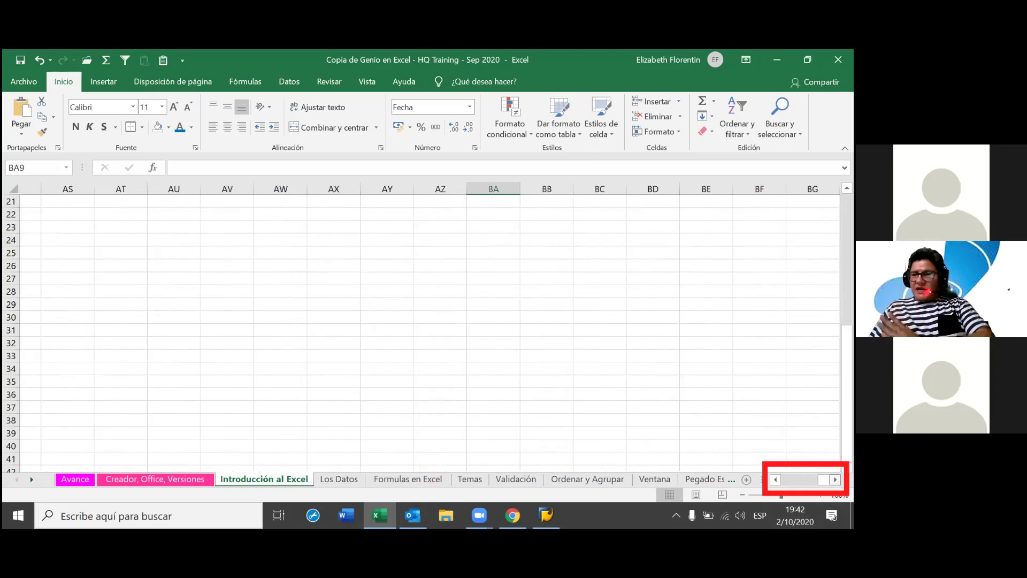
scroll(337, 365, "right", 1)
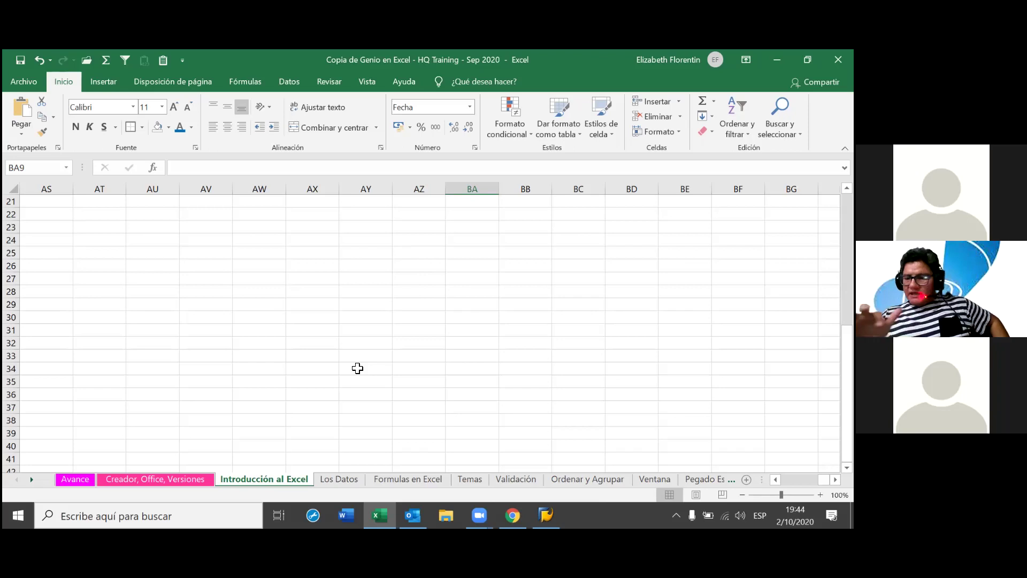
Jump to A1 with Ctrl+Home, then to the last used cell J17 with Ctrl+End.
key("ctrl+Home")
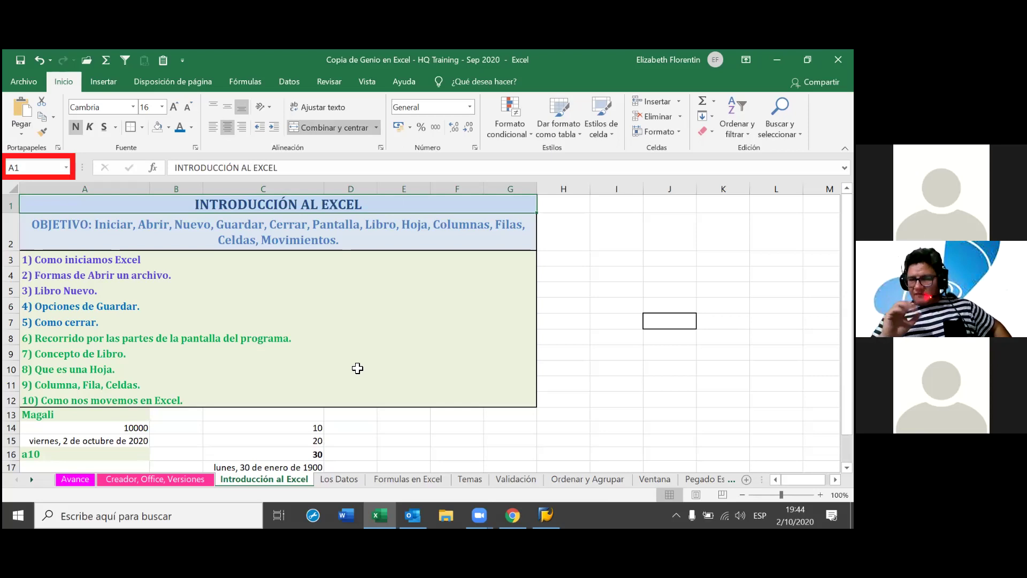
key("ctrl+End")
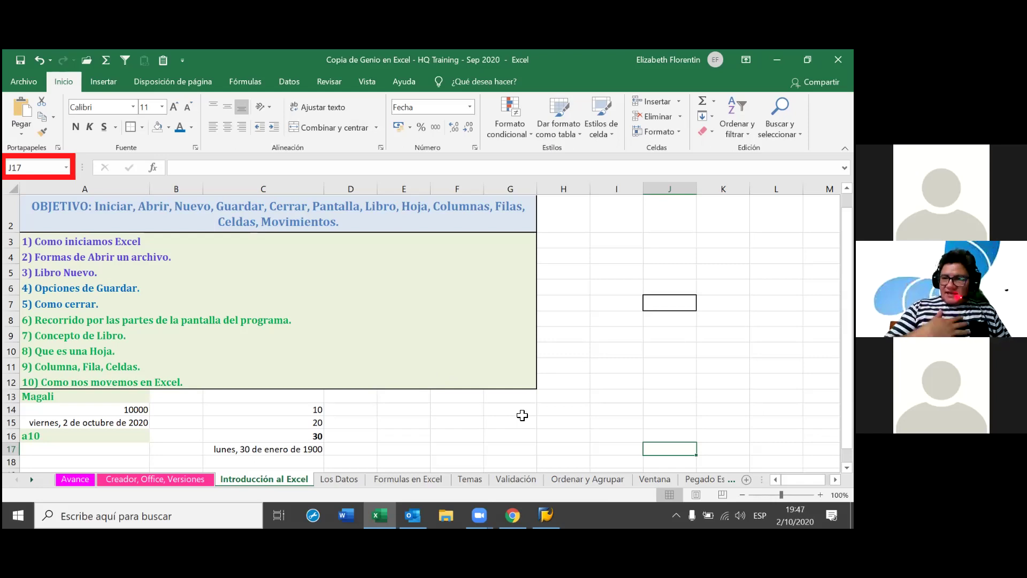
Page down screen by screen past row 81, page back up, then return to A1.
key("Page_Down")
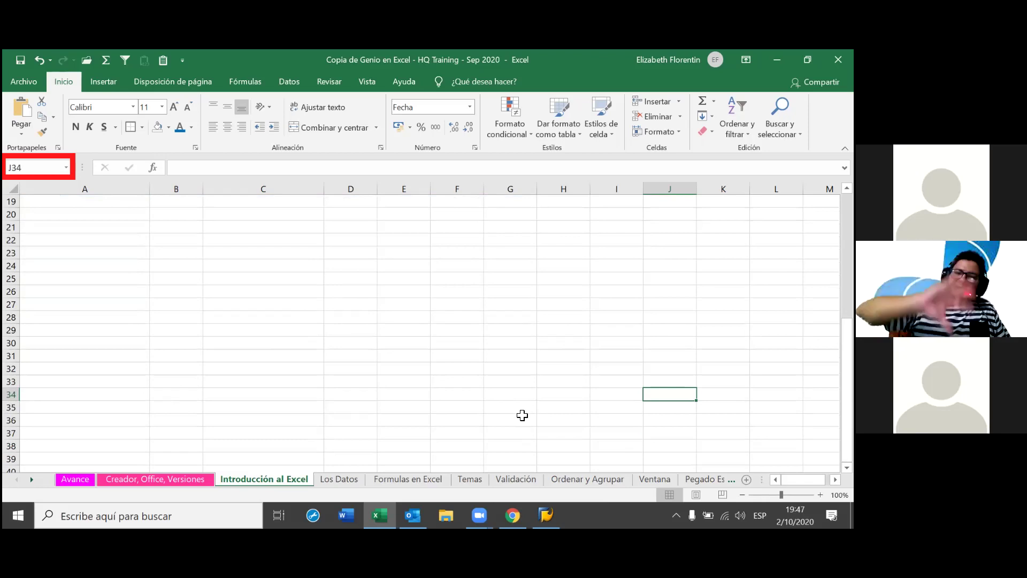
key("Page_Down")
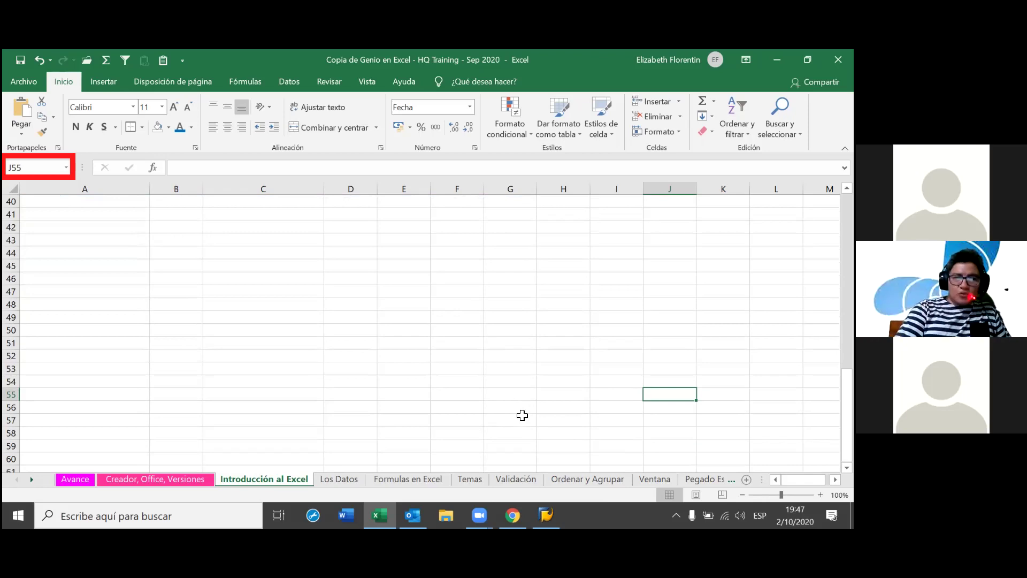
key("Page_Down")
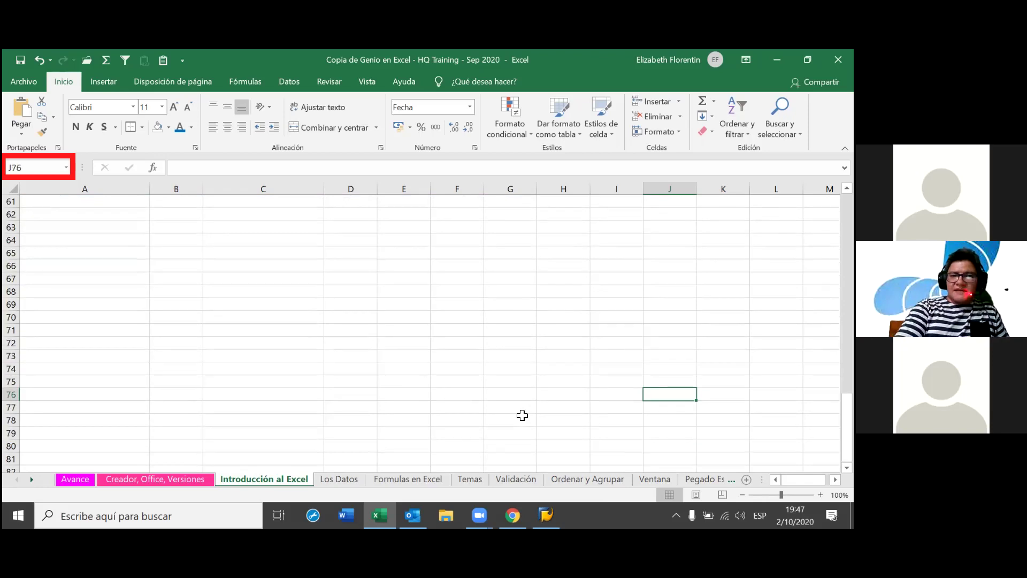
key("Page_Down")
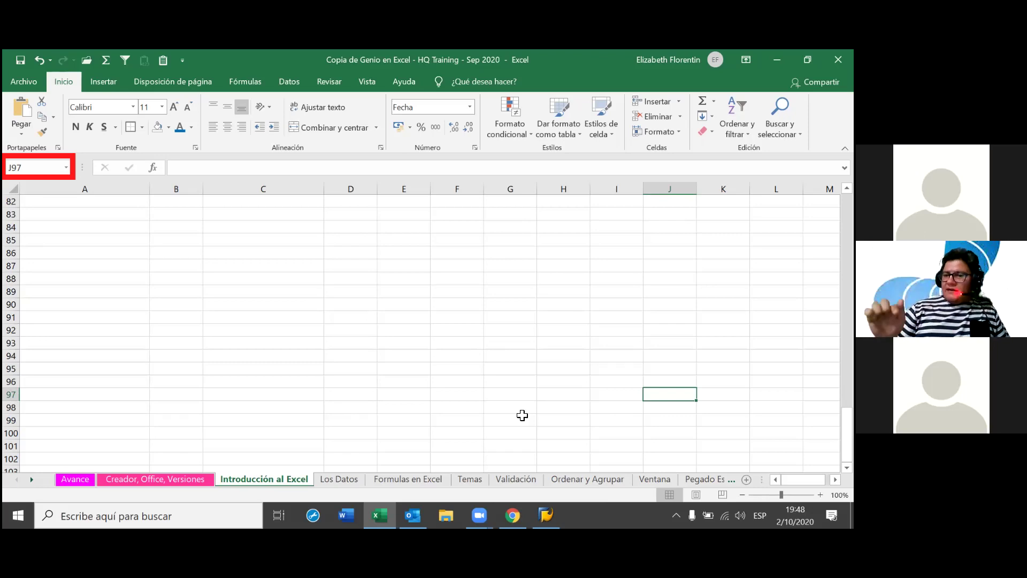
key("Page_Up")
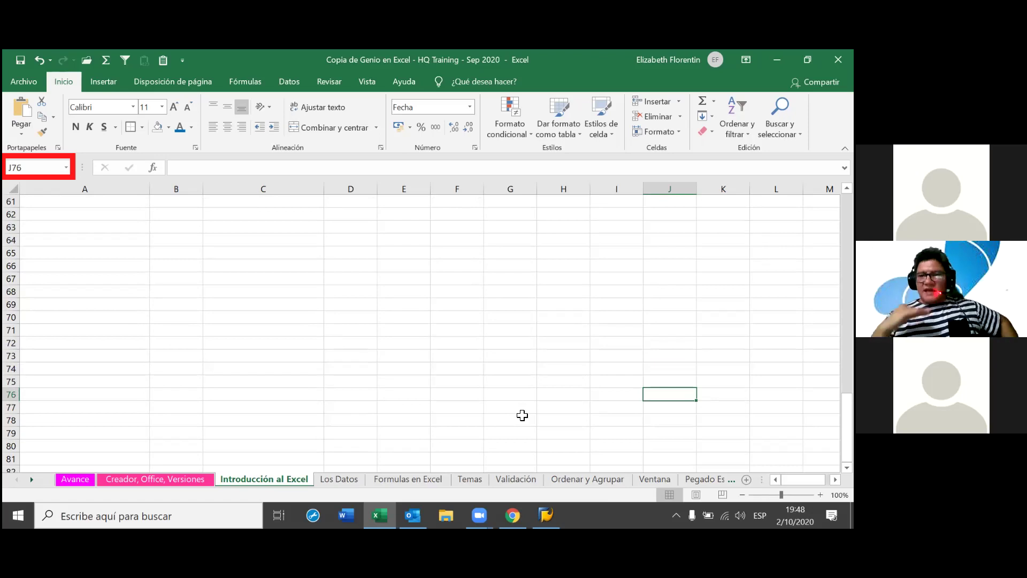
key("Page_Up")
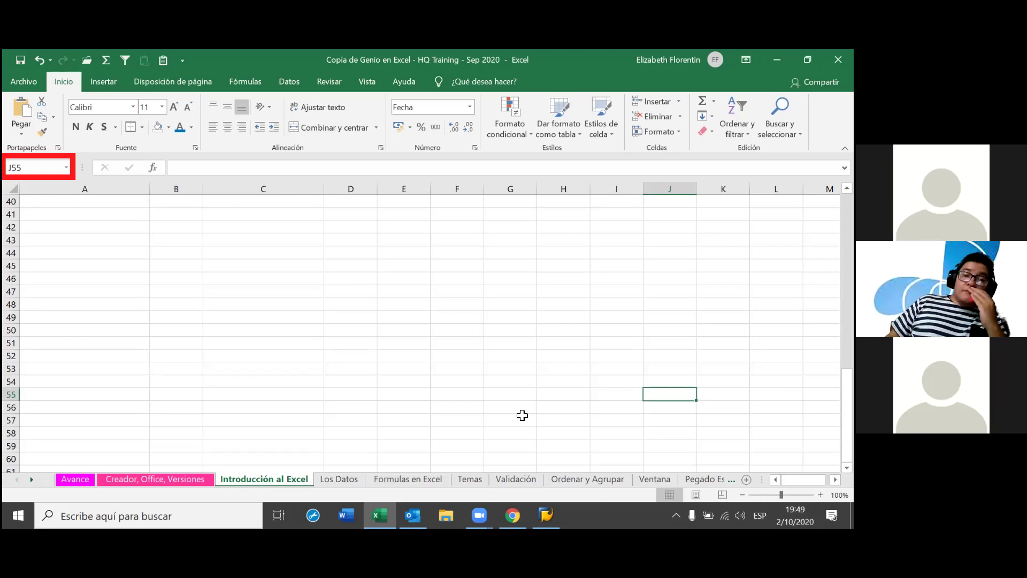
key("ctrl+Home")
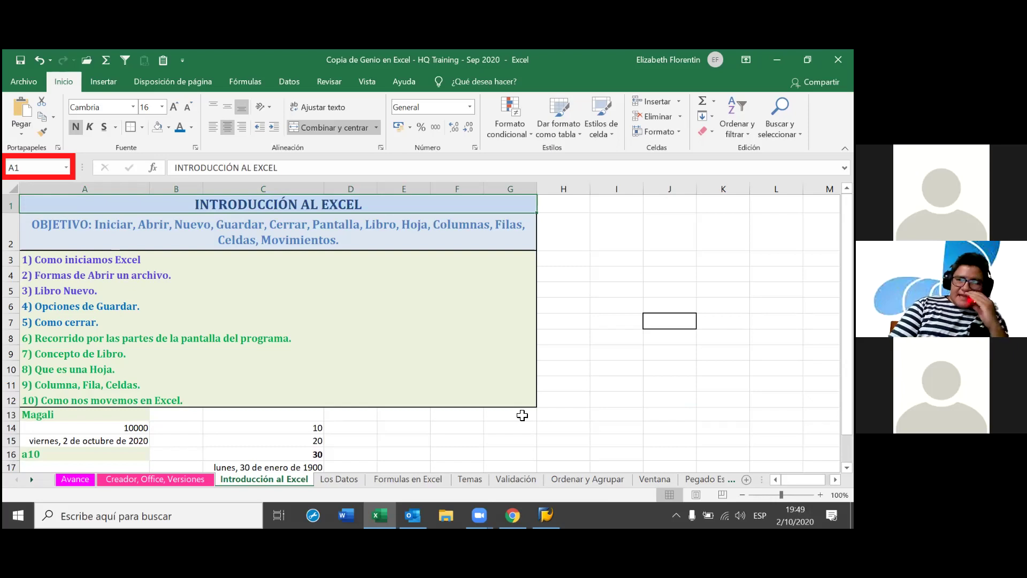
key("alt+Page_Down")
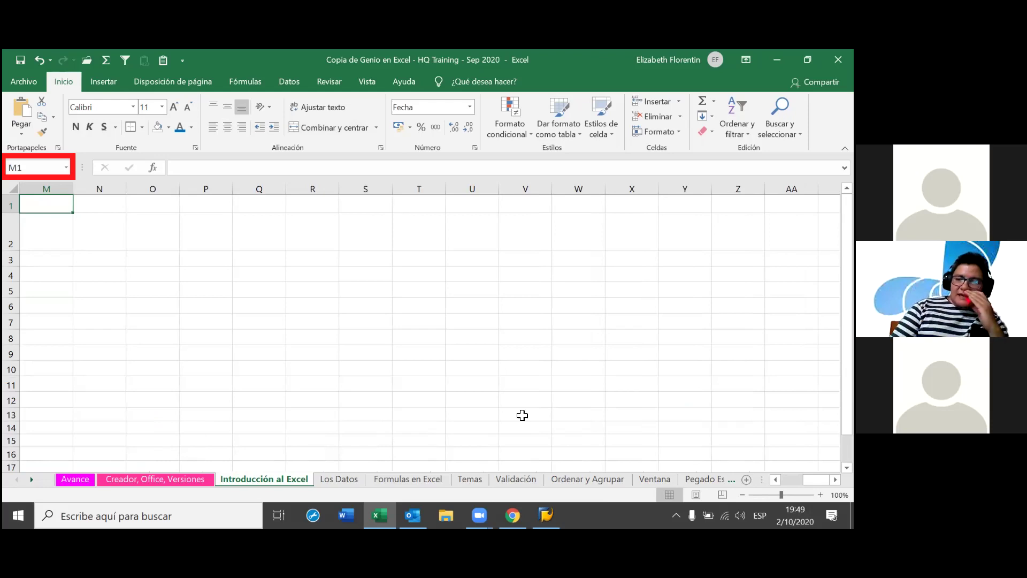
key("alt+Page_Down")
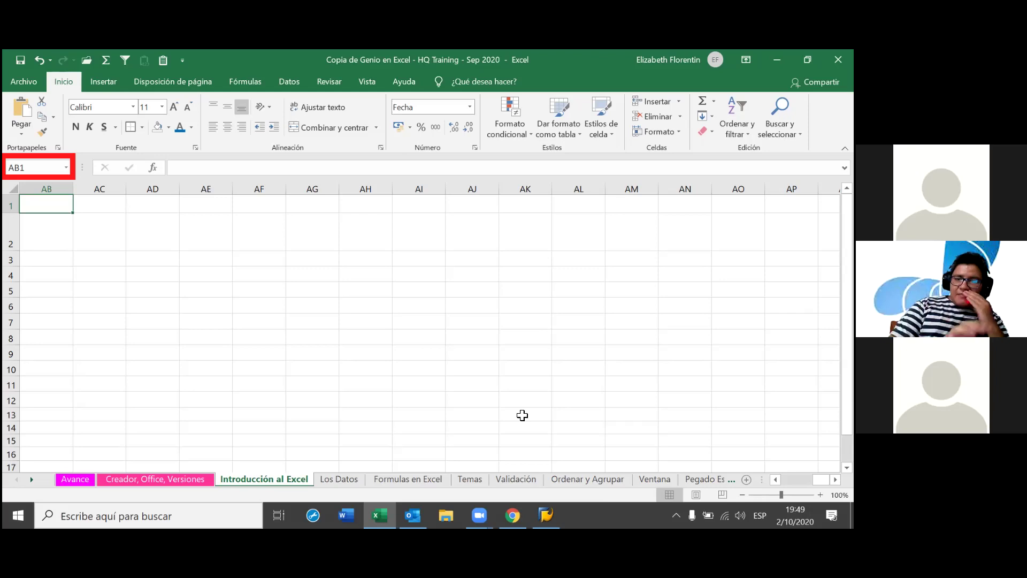
key("alt+Page_Up")
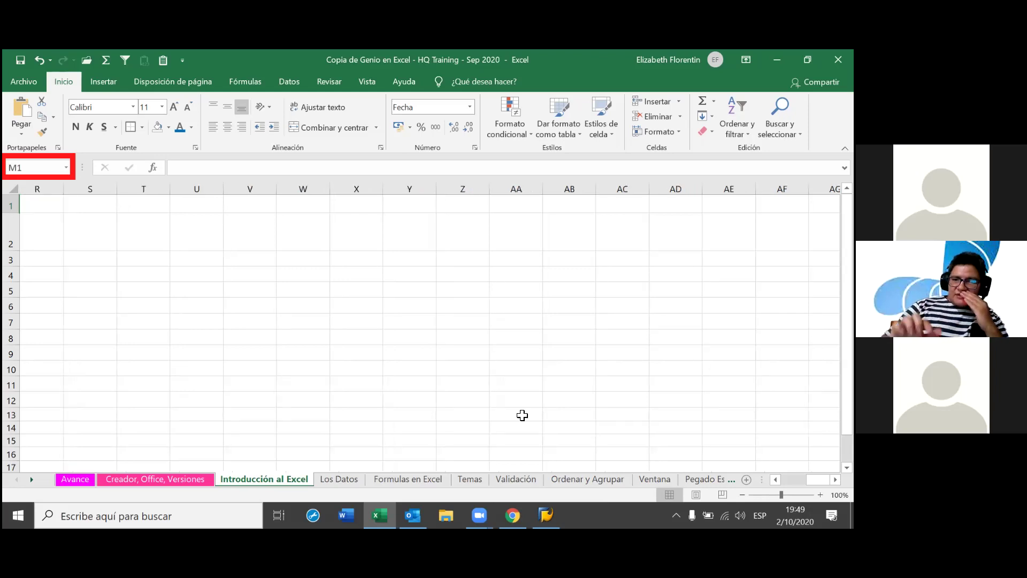
key("alt+Page_Up")
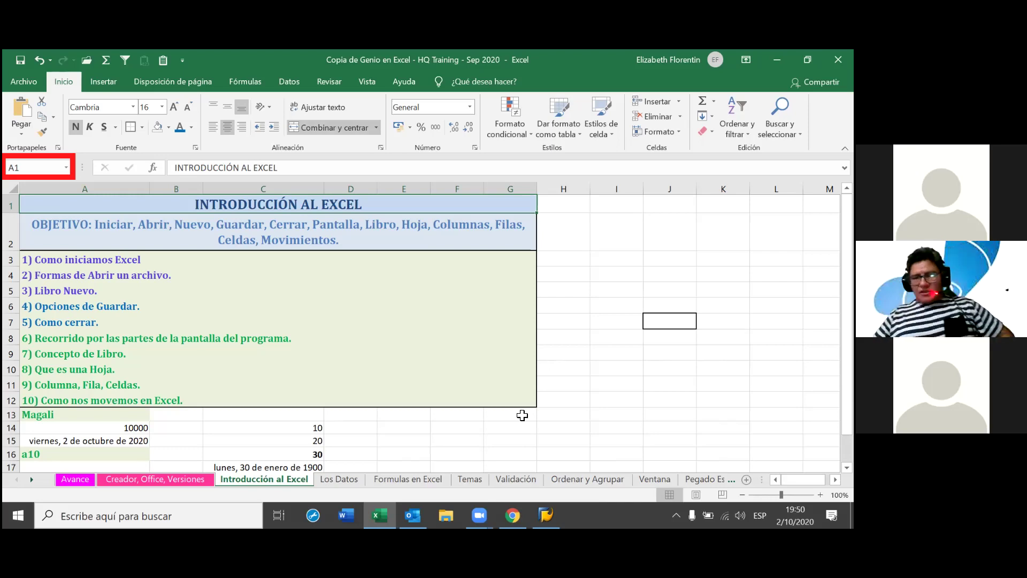
Jump to XFD1, back to A1, then down to A16 holding a10.
key("ctrl+Right")
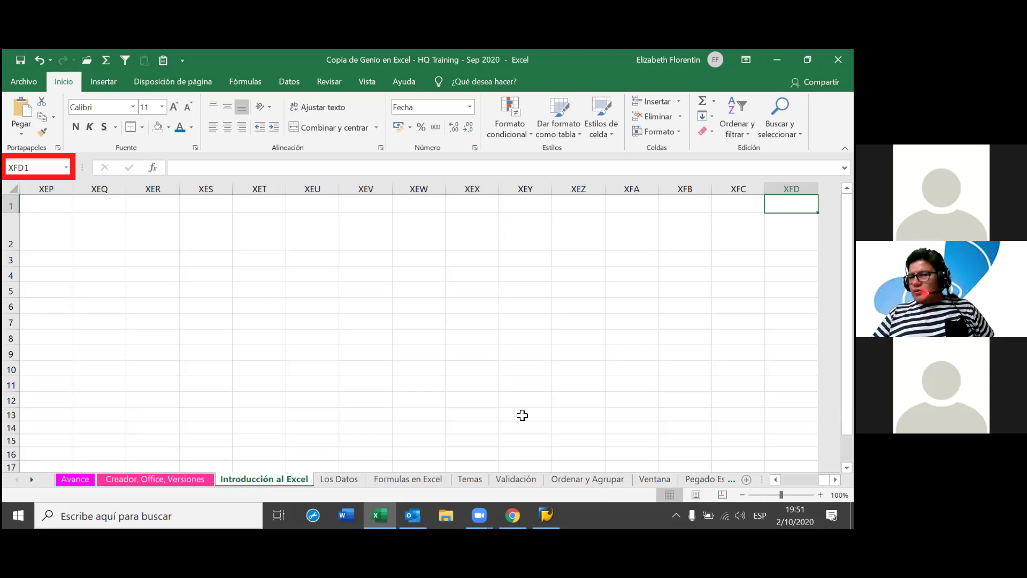
key("ctrl+Left")
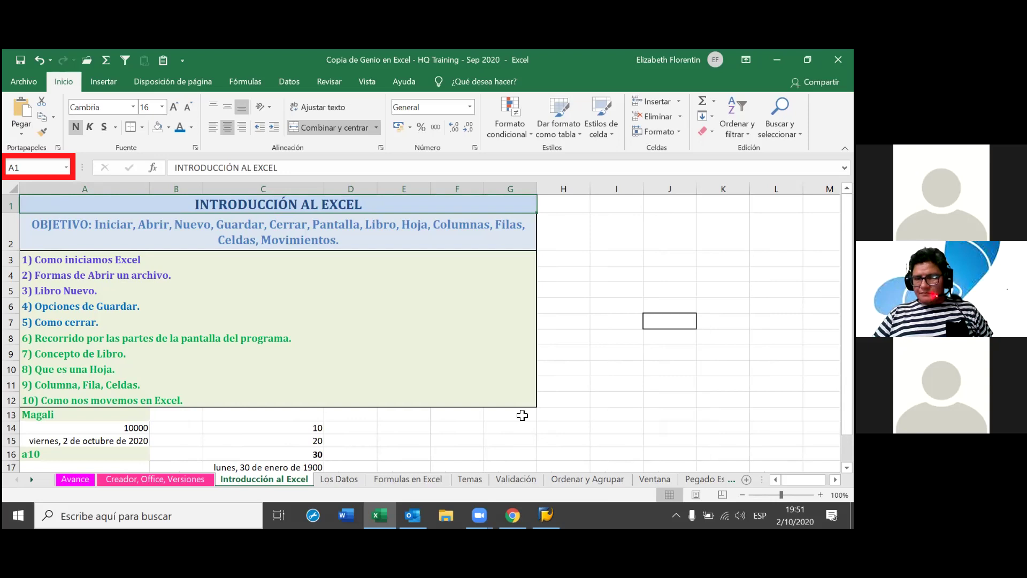
key("ctrl+Down")
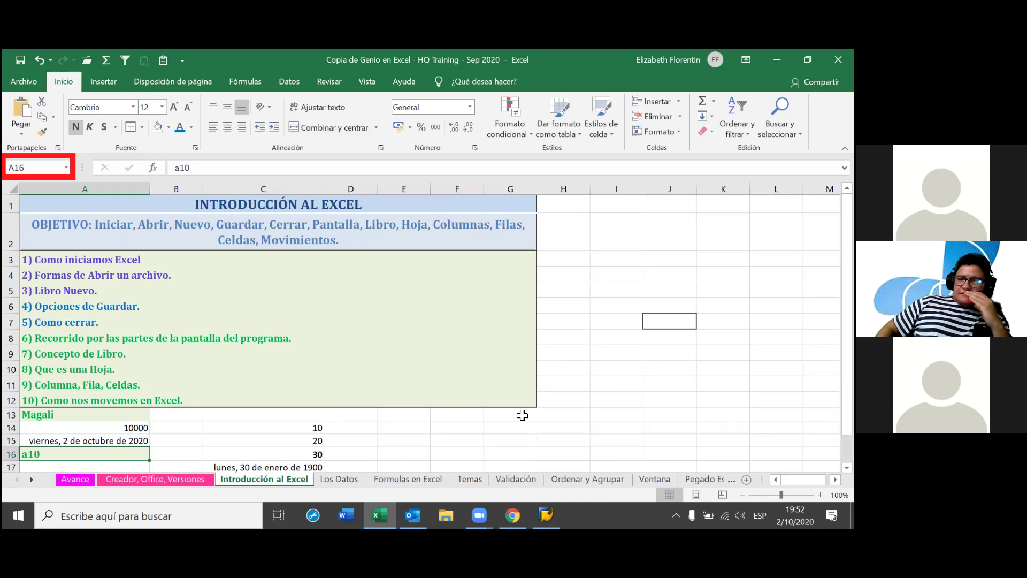
key("ctrl+Down")
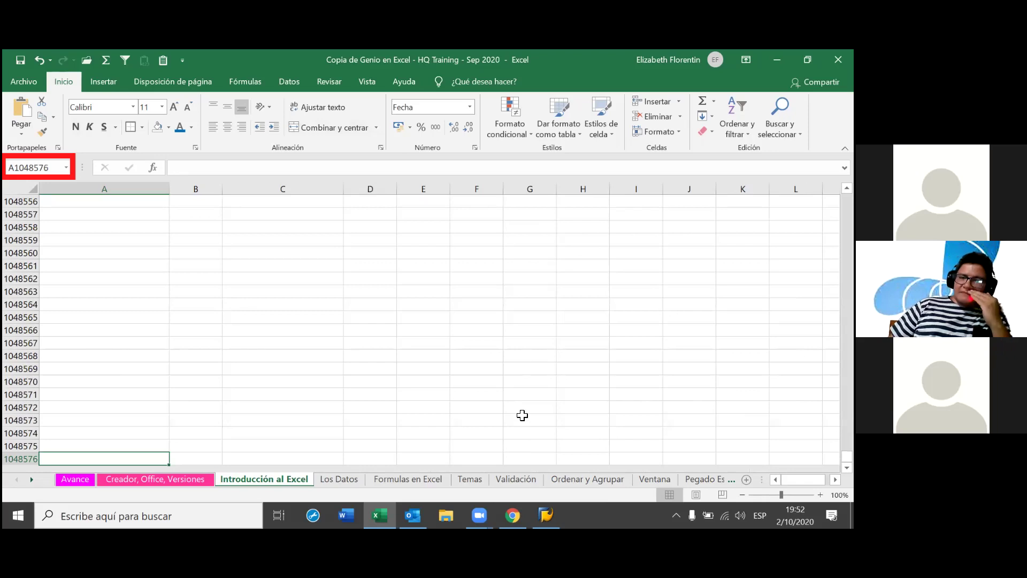
key("ctrl+Up")
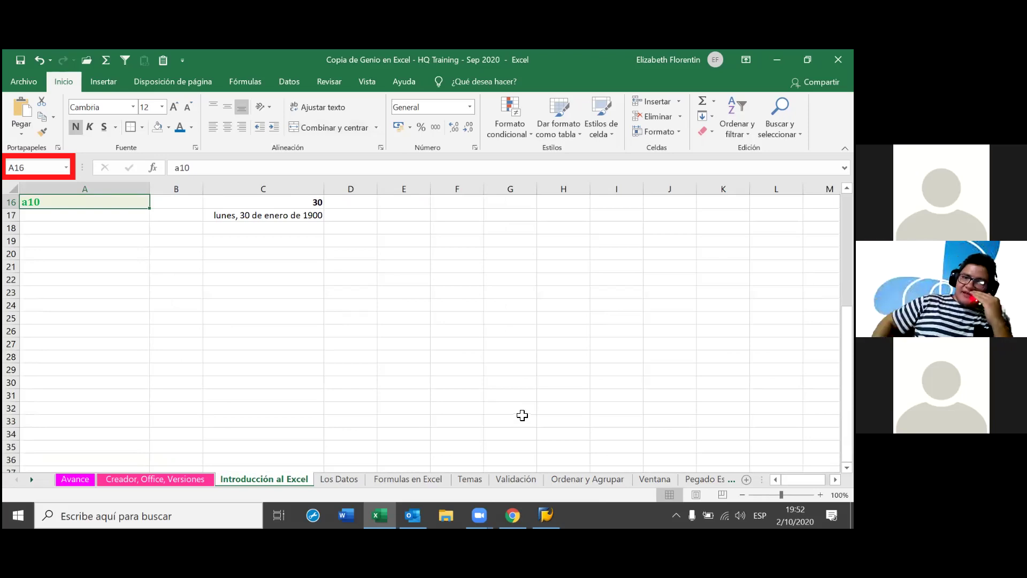
key("ctrl+Up")
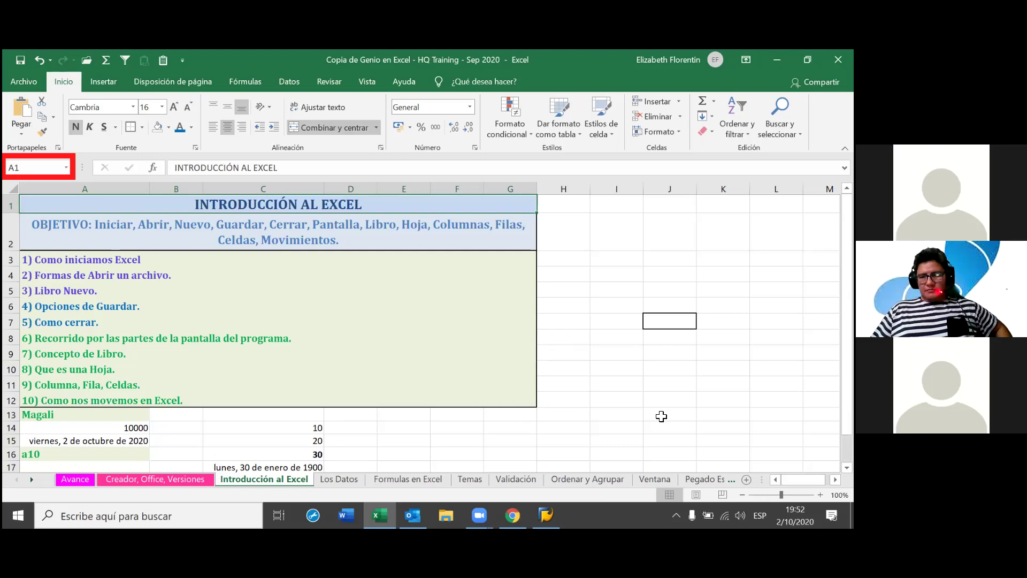
Select A2, column A, then row 2, ending with the title row 1 fully selected.
left_click(45, 231)
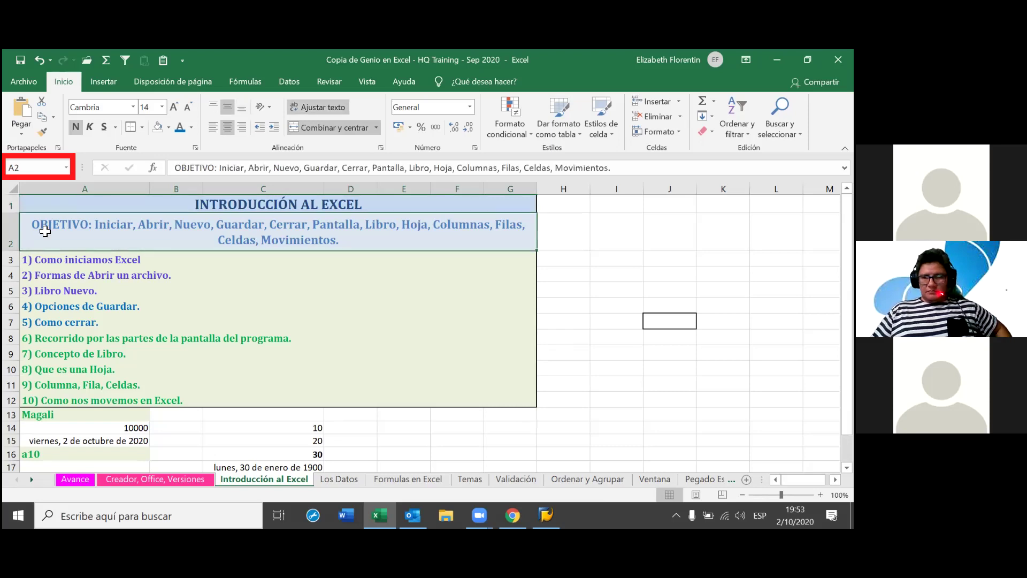
key("ctrl+space")
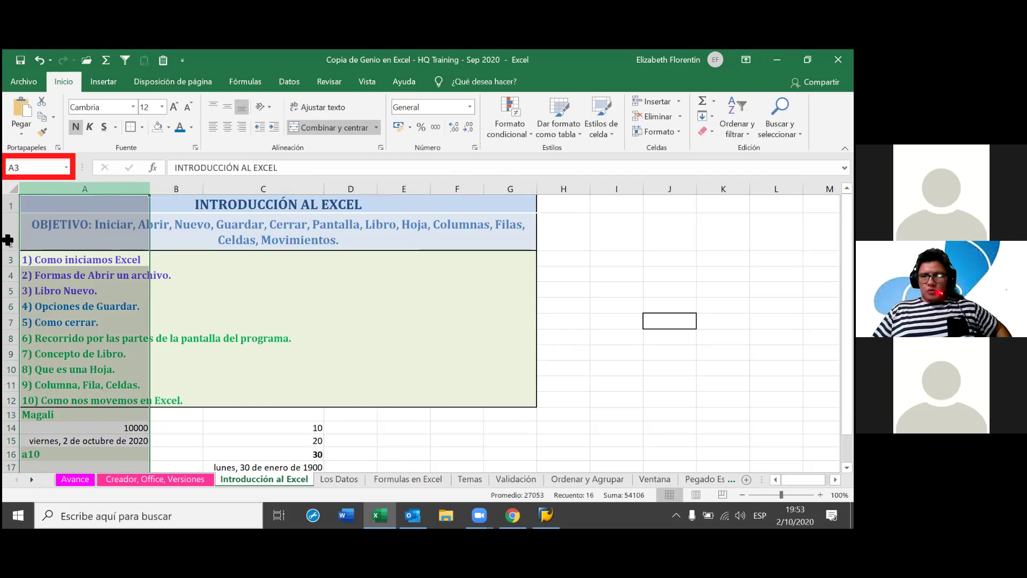
left_click(12, 241)
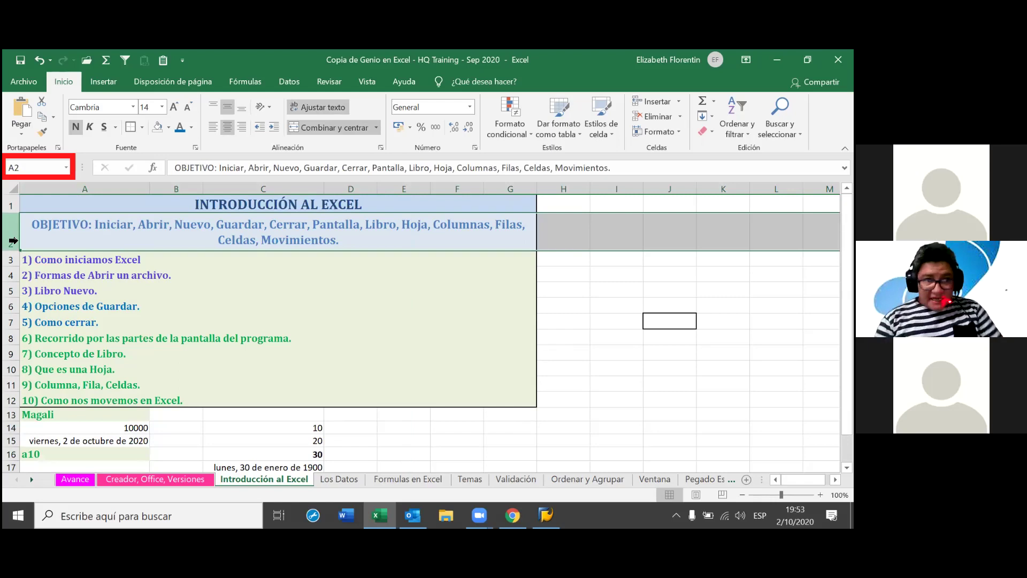
left_click(13, 205)
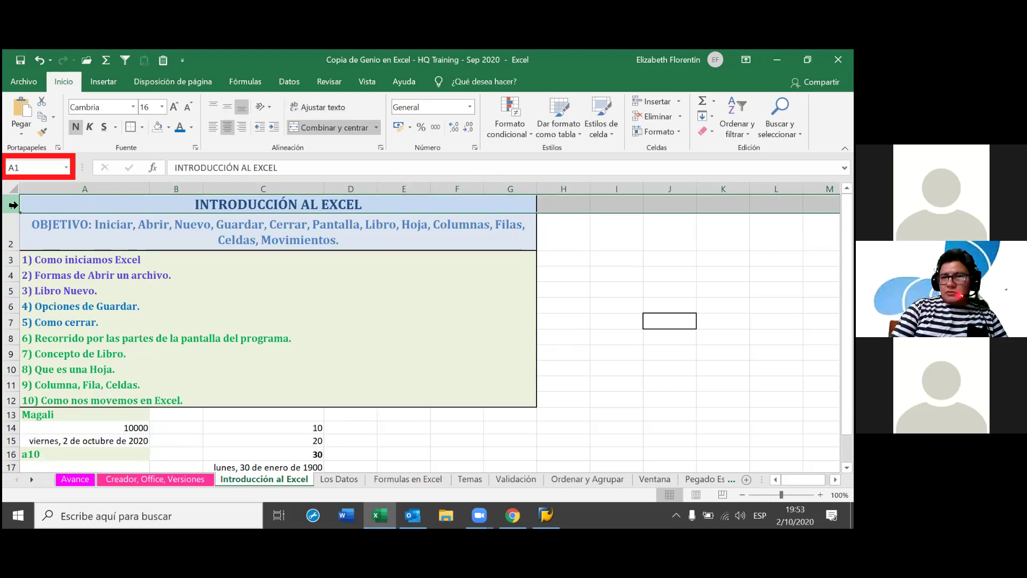
Insert a blank row above the INTRODUCCIÓN AL EXCEL title row.
right_click(12, 204)
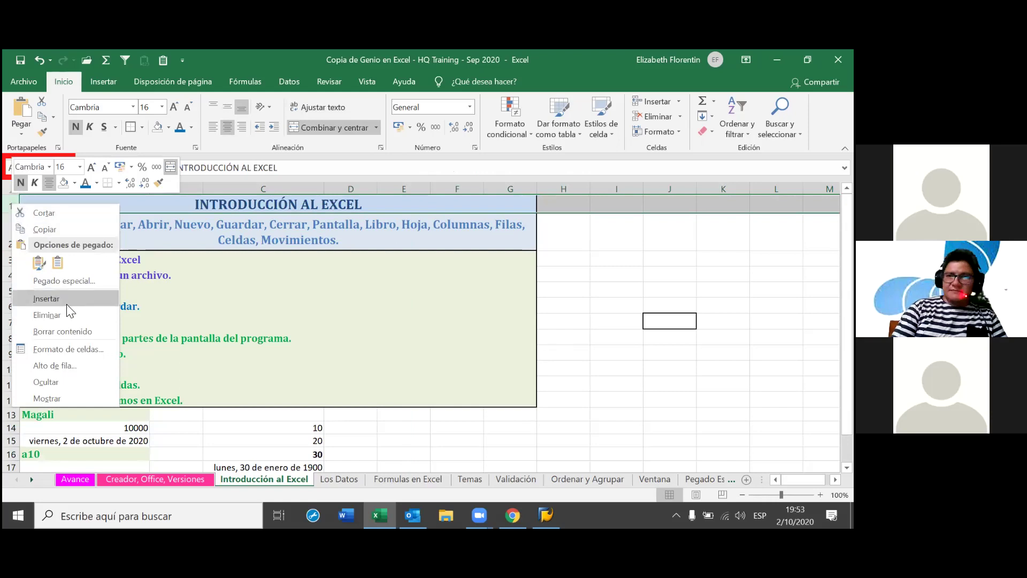
key("Escape")
key("ctrl+plus")
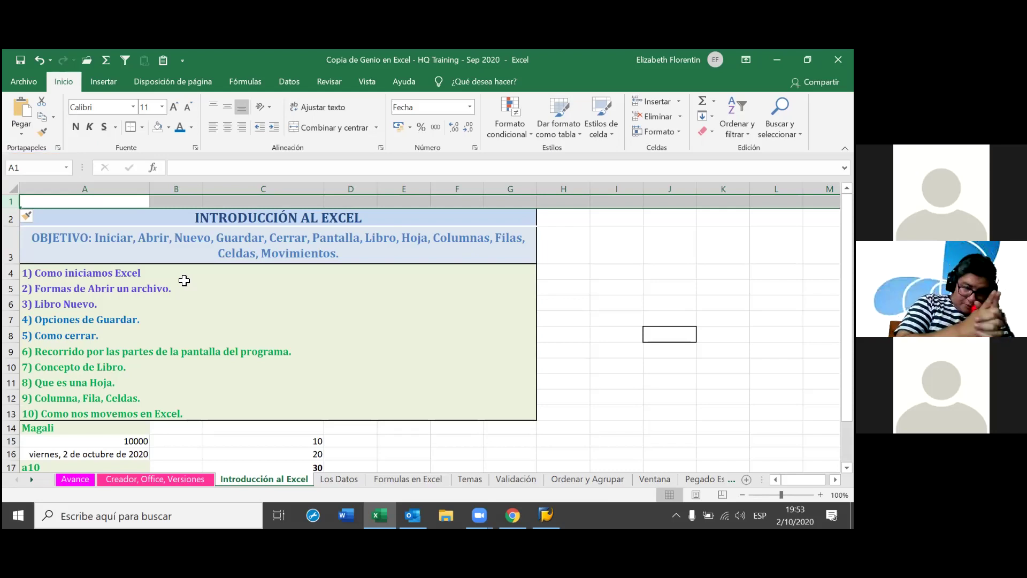
Enter 1 in the new cell A1.
left_click(73, 201)
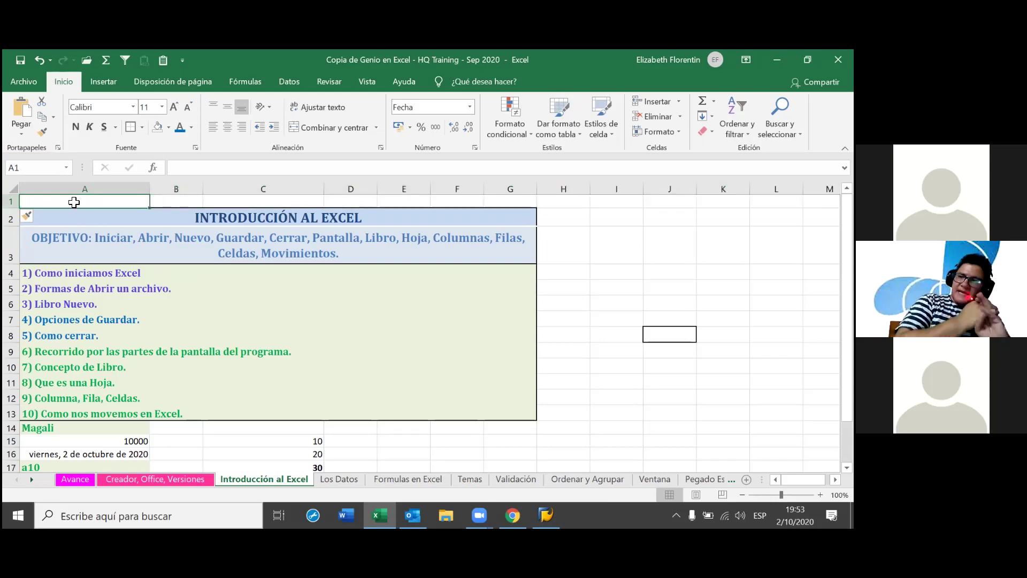
type("1")
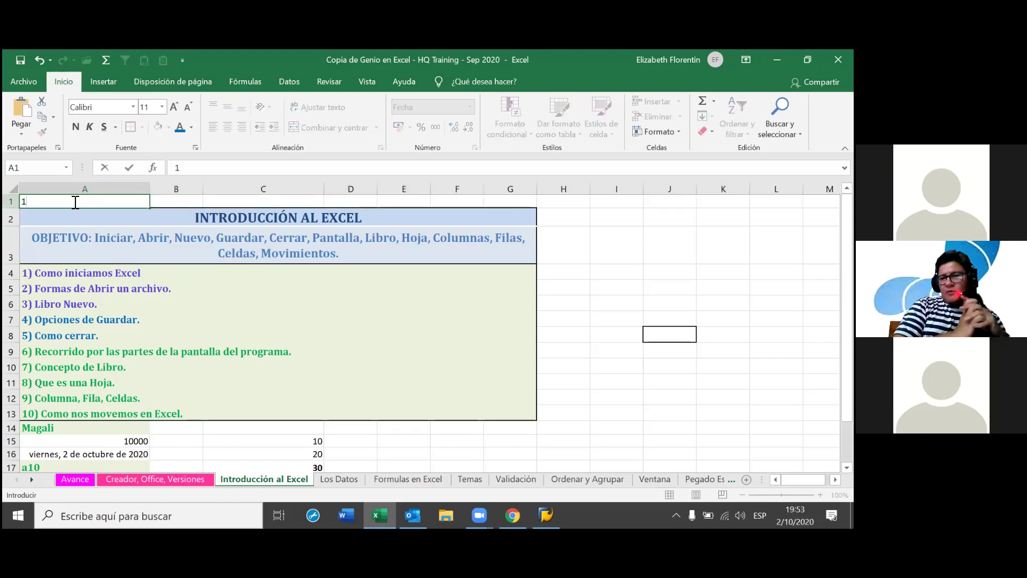
key("Return")
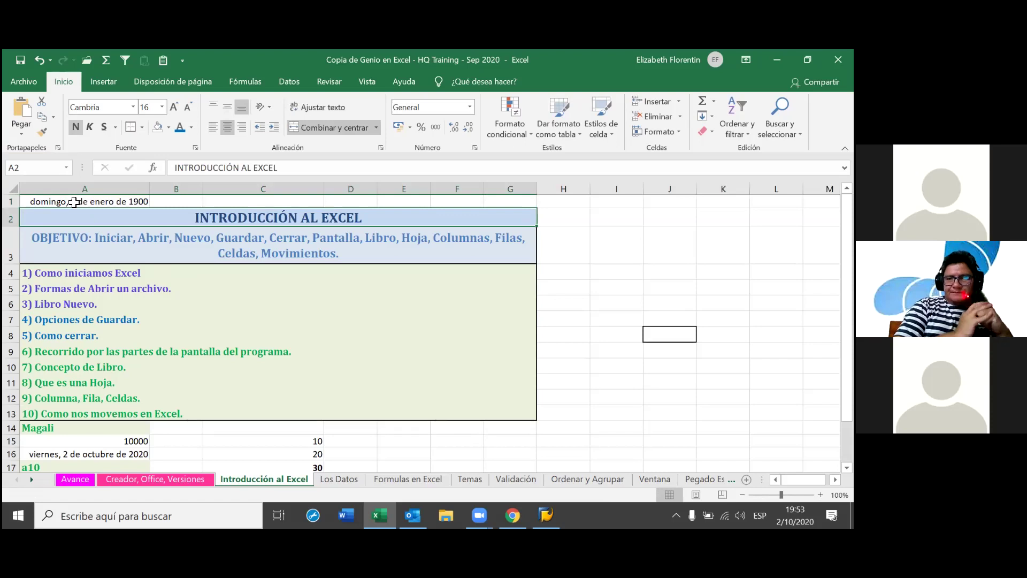
Select cell A1, which holds the date domingo, 1 de enero de 1900.
left_click(74, 202)
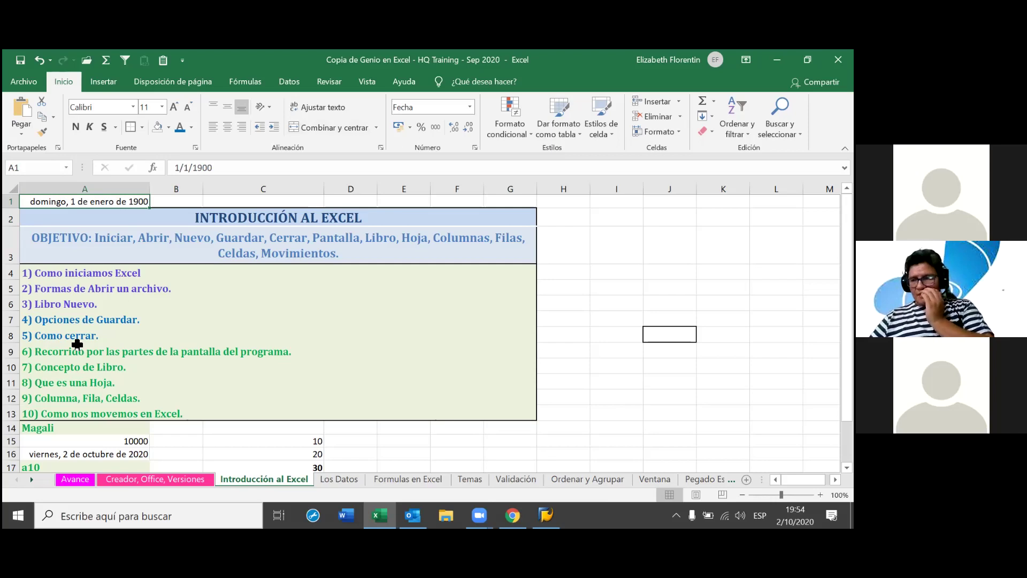
Empty cell A1, then enter 0,1 and inspect its stored date-time.
key("BackSpace")
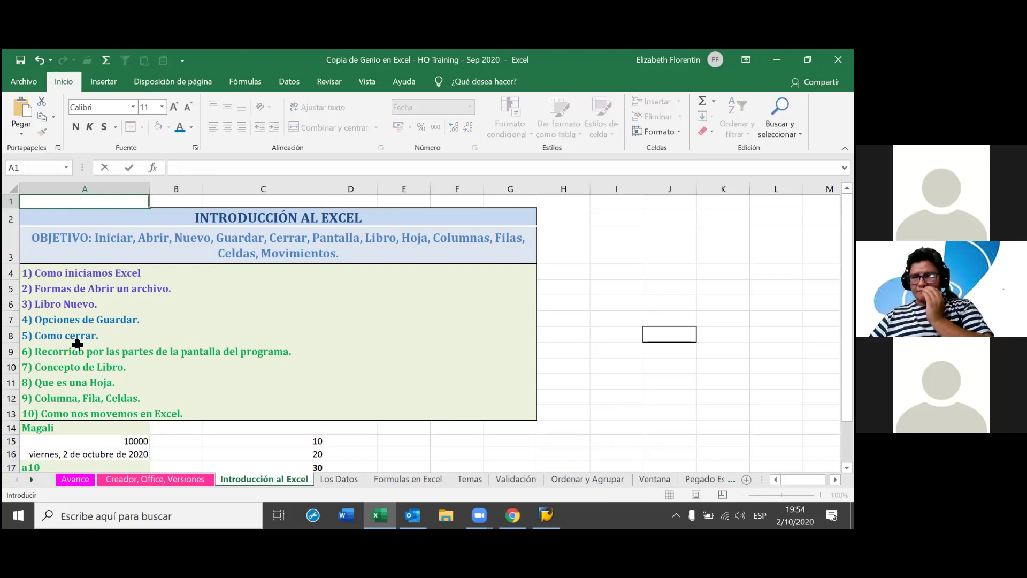
type("0")
key("Return")
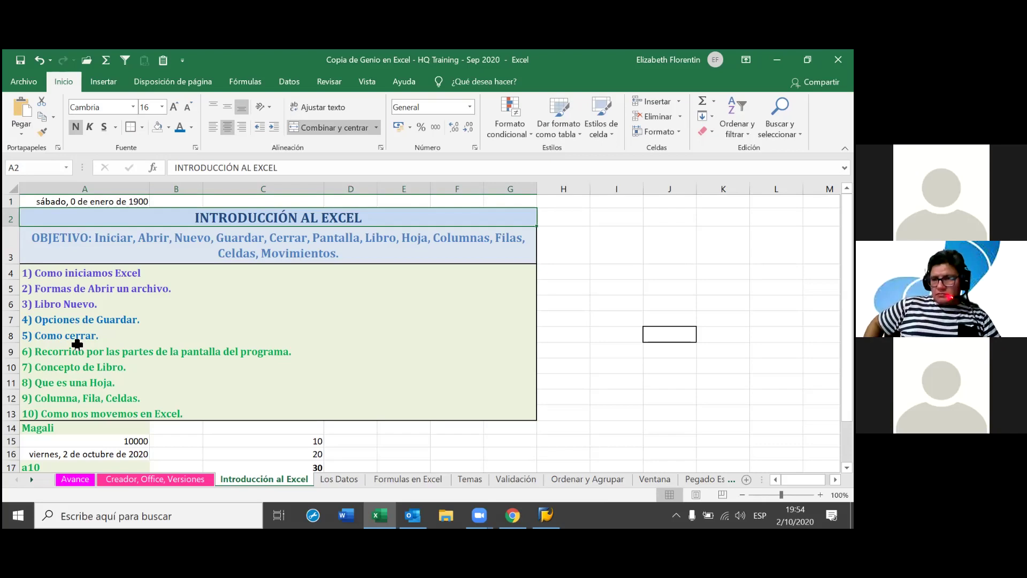
left_click(139, 202)
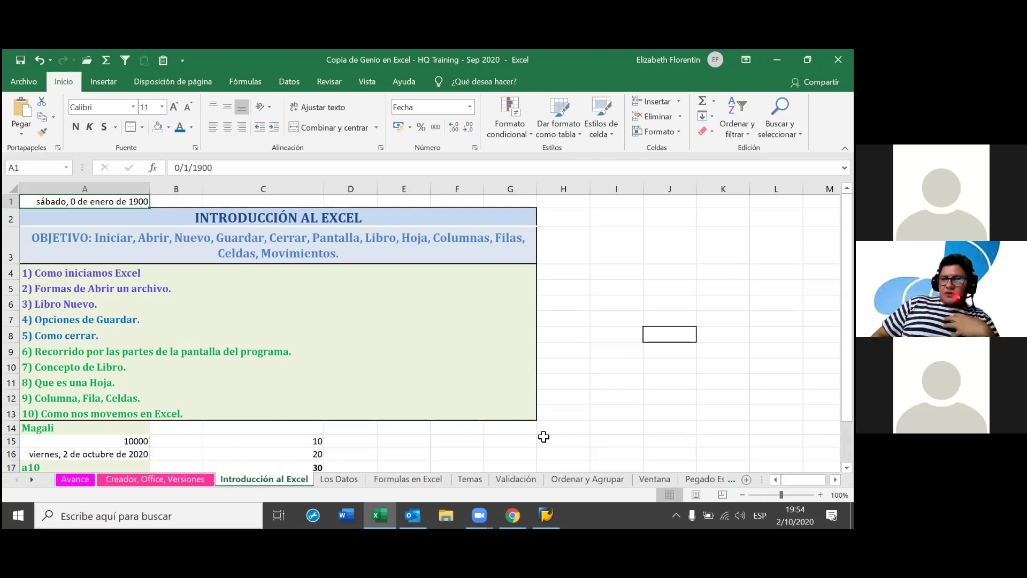
type("0/1/1900")
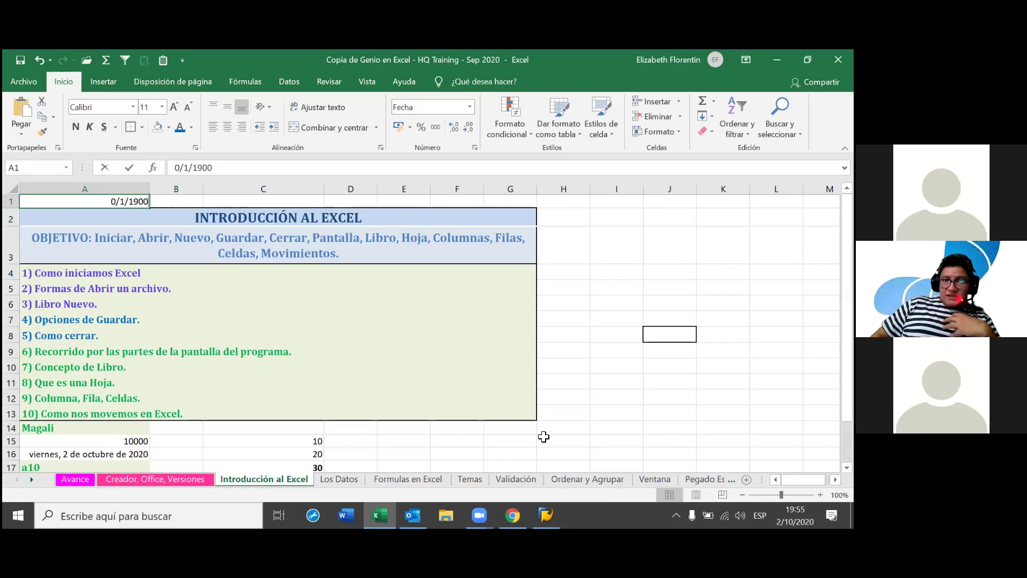
type(",1")
key("Return")
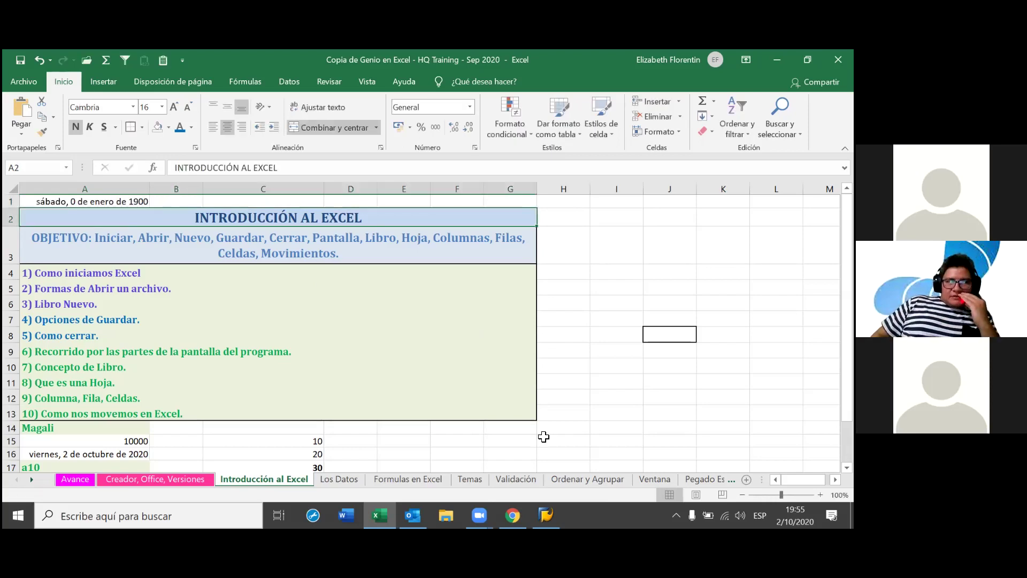
left_click(86, 201)
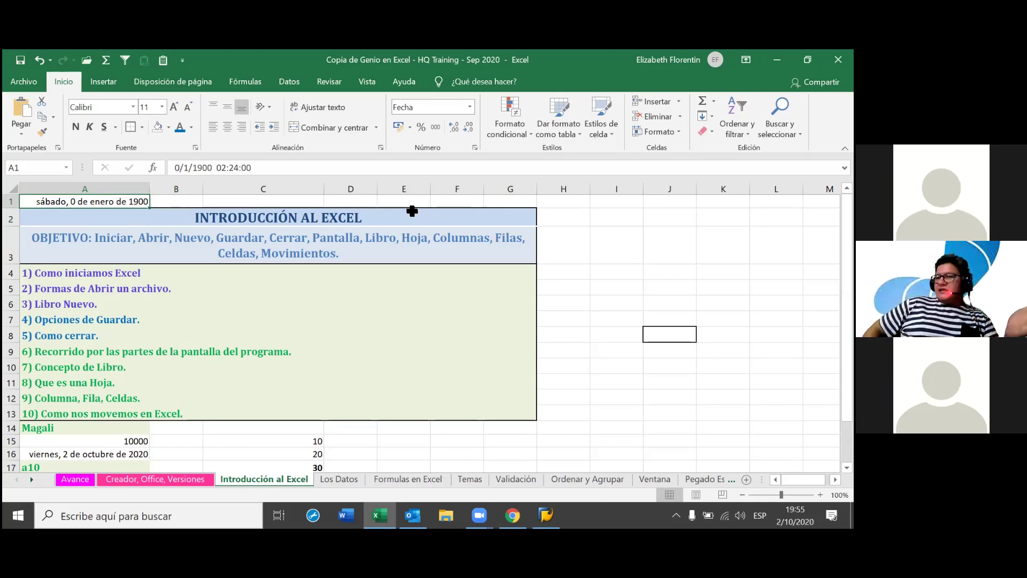
Enter 1 in A1 so it shows domingo, 1 de enero de 1900 again.
left_click(412, 211)
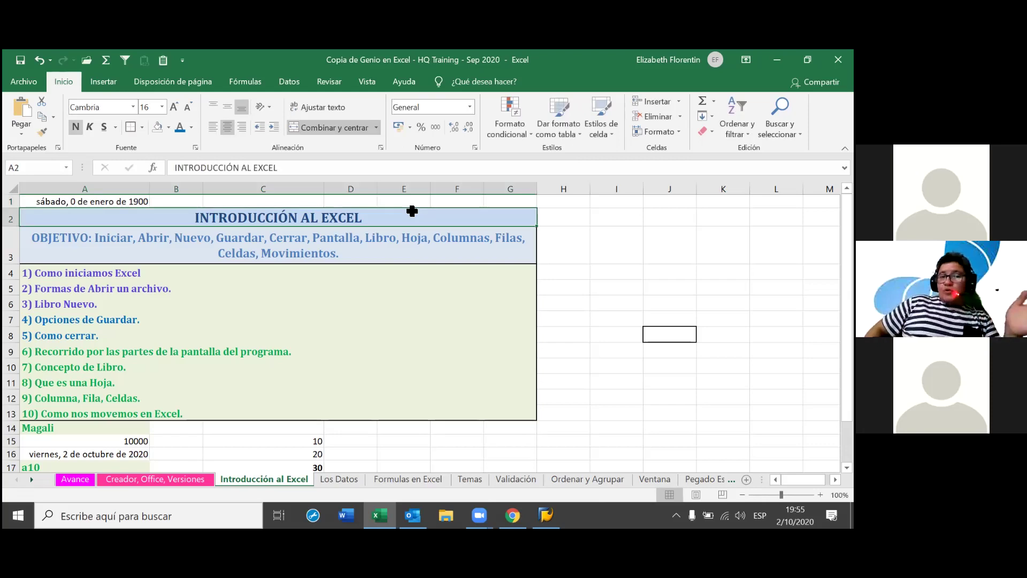
left_click(77, 201)
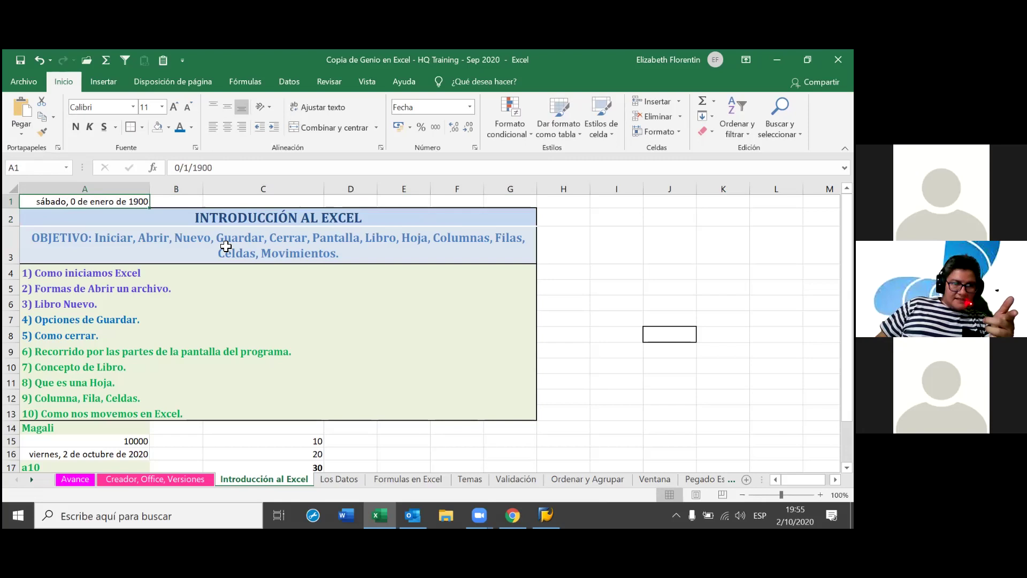
type("1")
key("Return")
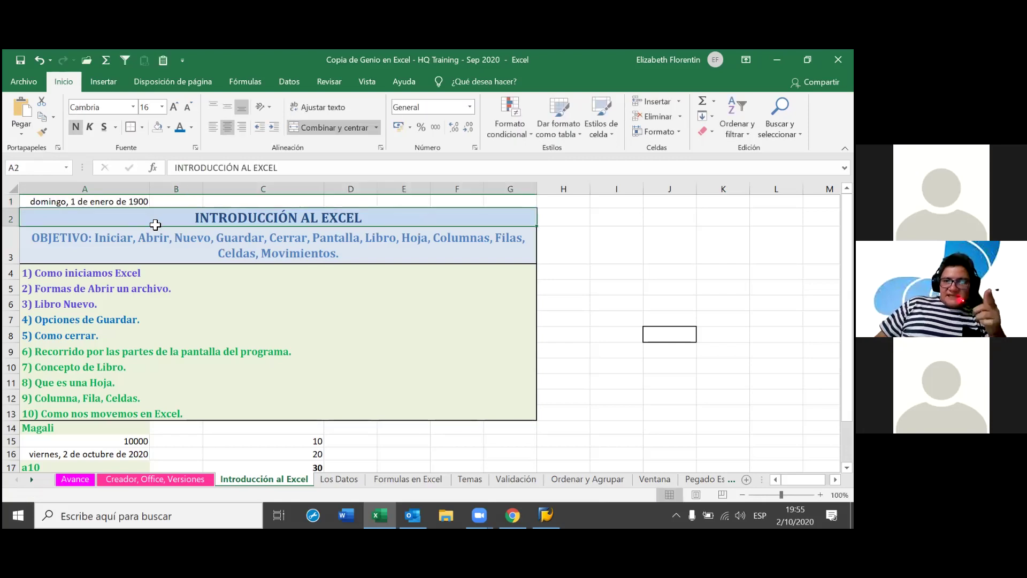
left_click(132, 204)
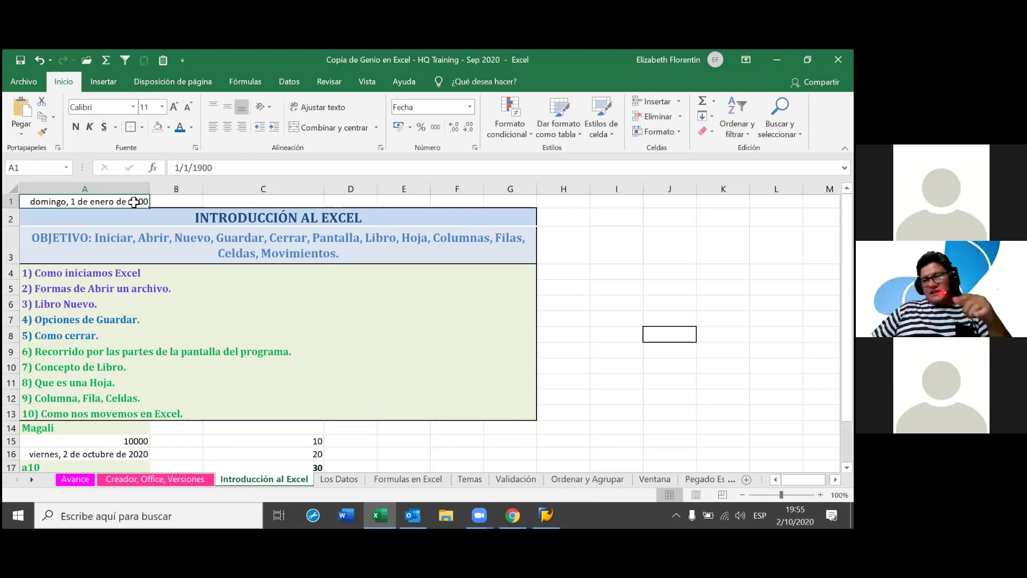
double_click(107, 200)
key("Return")
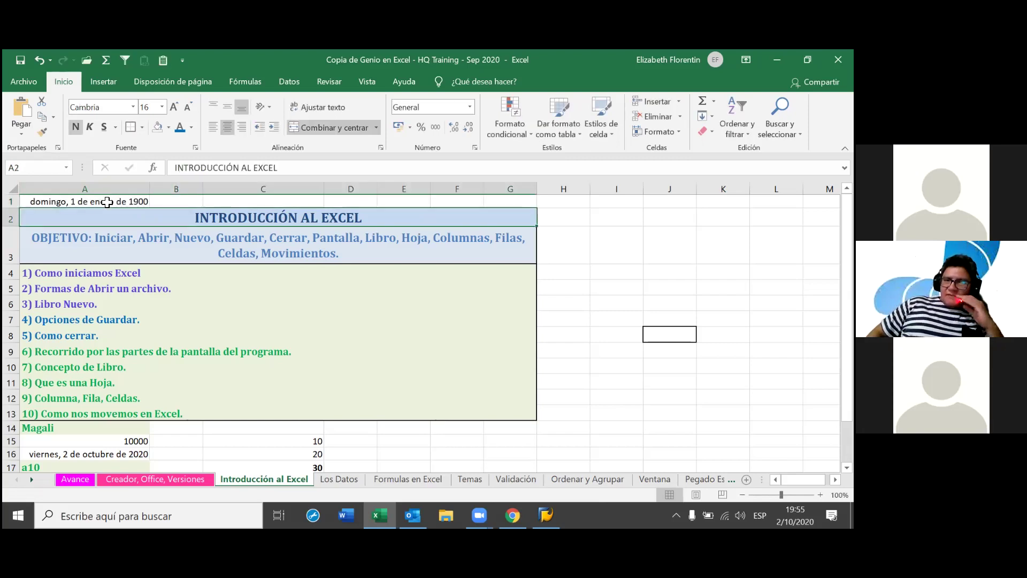
left_click(107, 201)
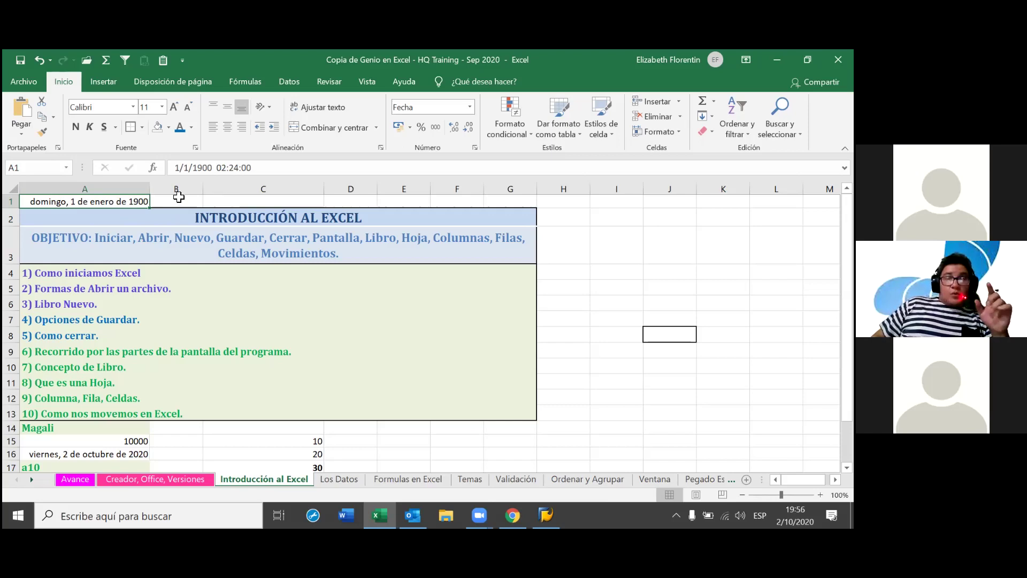
Enter 105 in A1 (14 de abril de 1900), then replace it with 1,05 (01:12:00).
type("1")
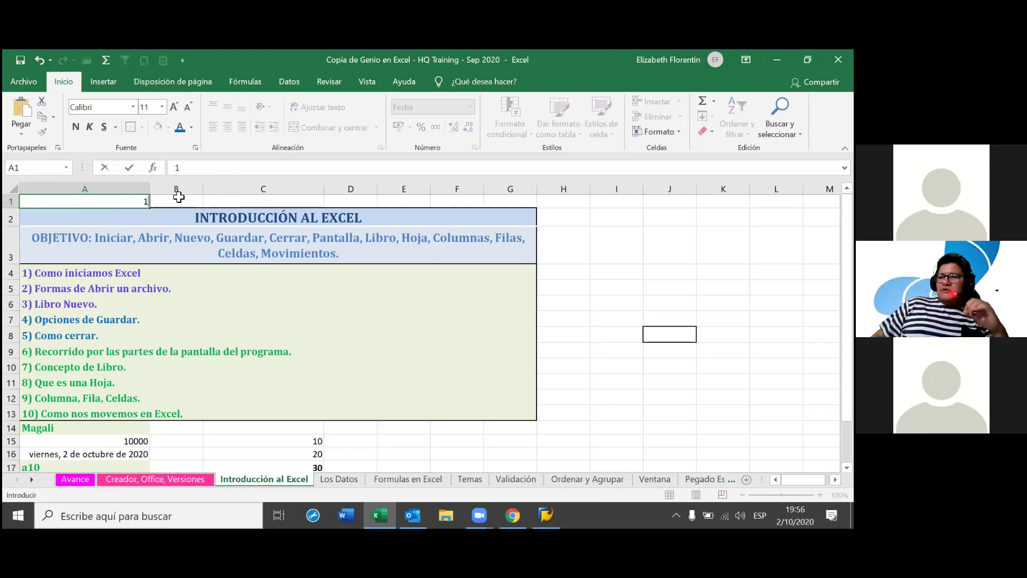
type("05")
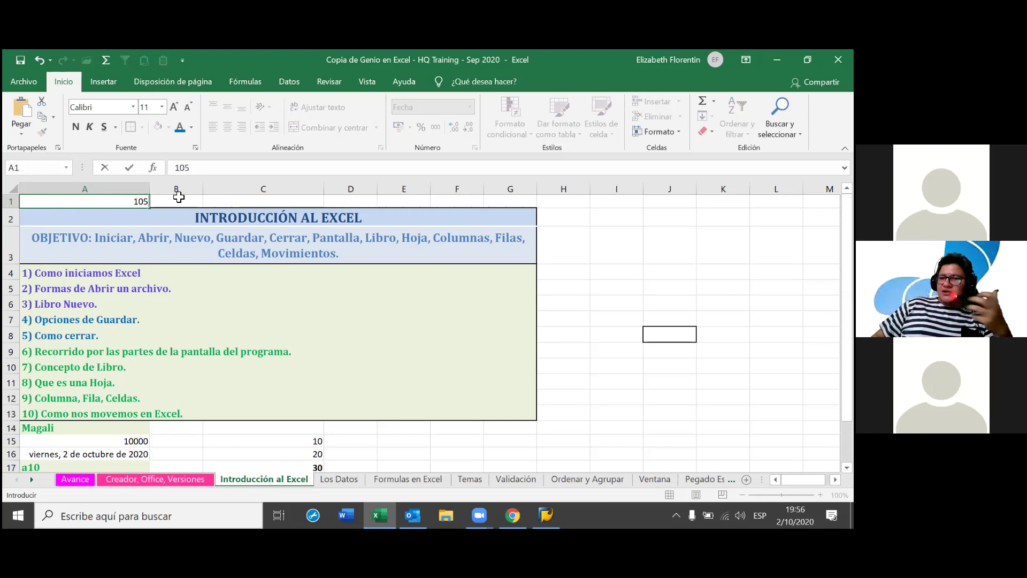
key("Return")
left_click(123, 199)
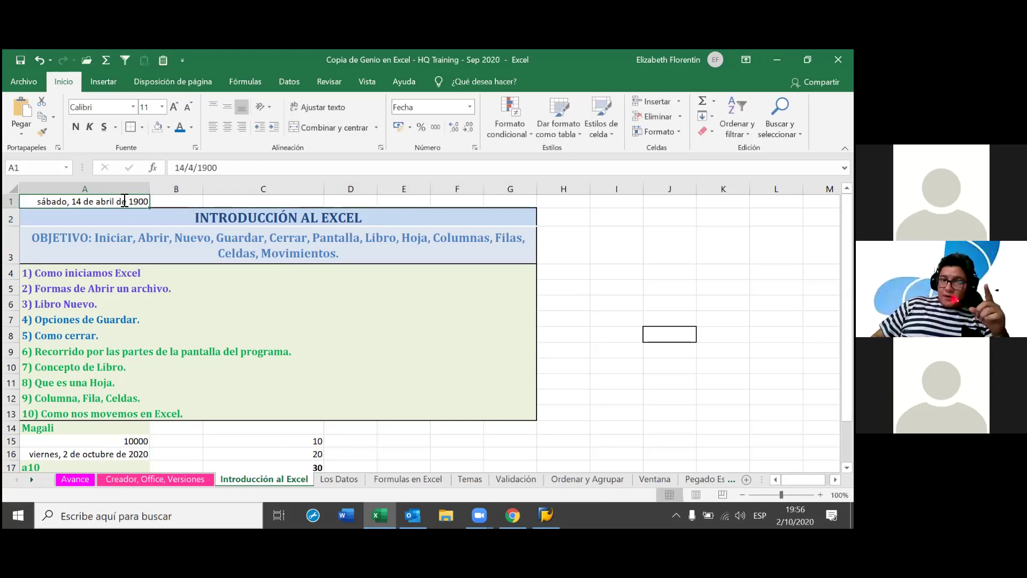
type("1,05")
key("Return")
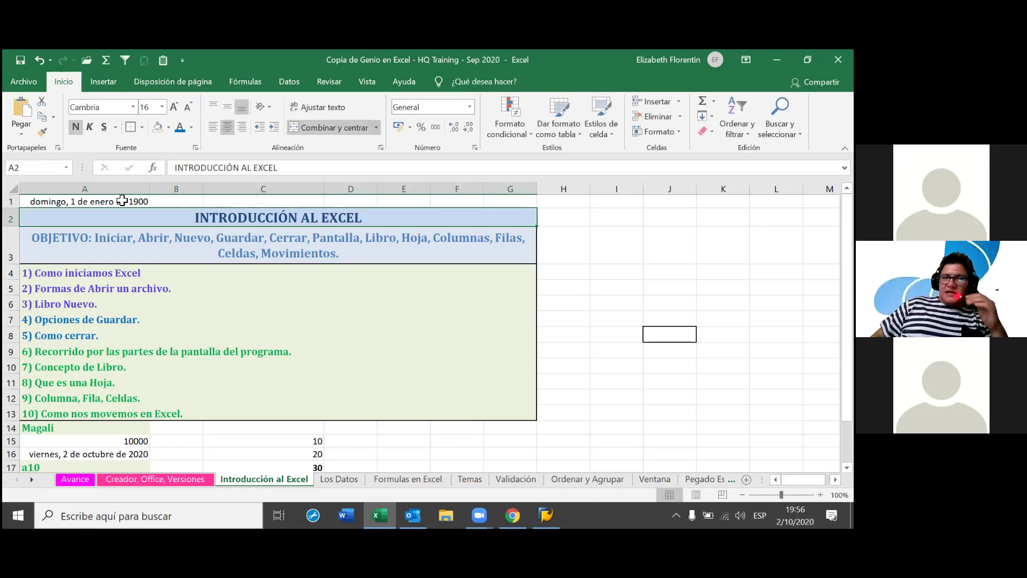
left_click(122, 200)
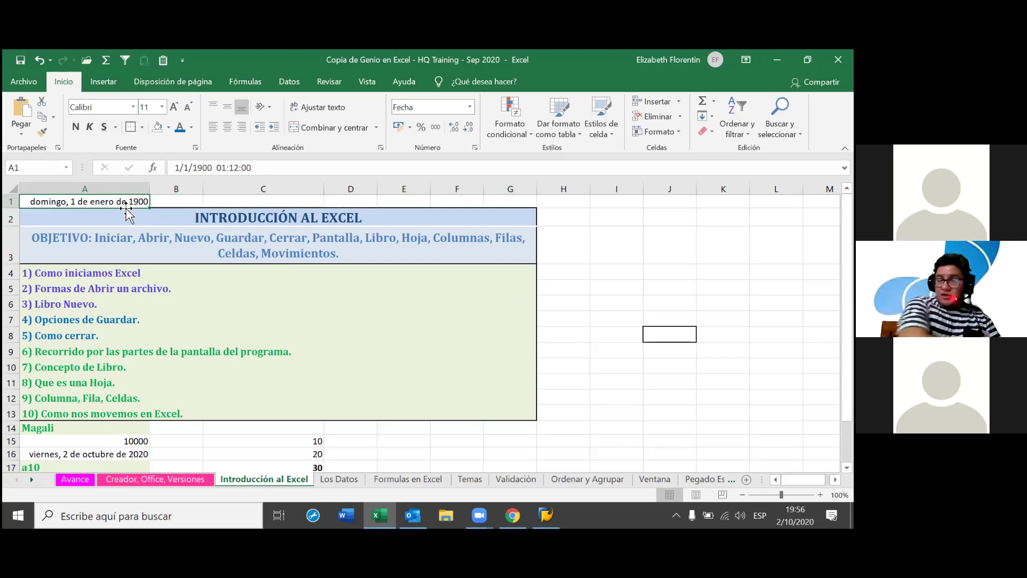
Apply the Número number format to A1 so it displays 1.
left_click(470, 107)
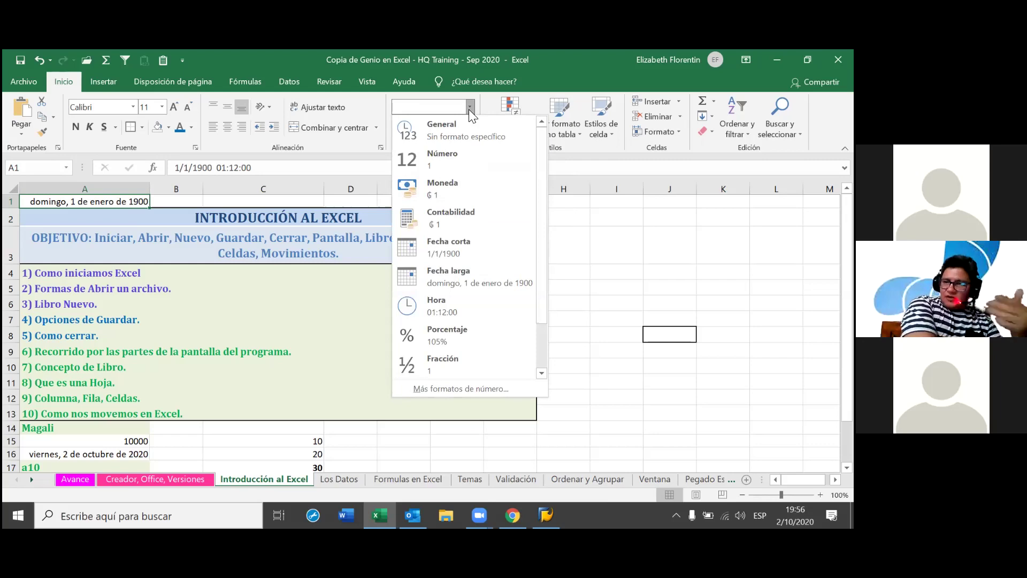
left_click(465, 159)
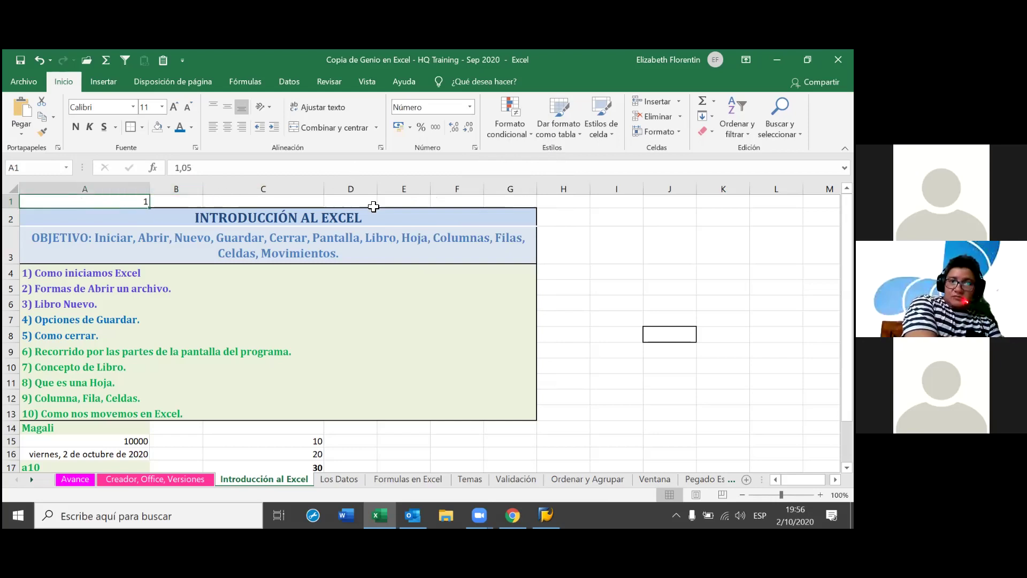
left_click(329, 225)
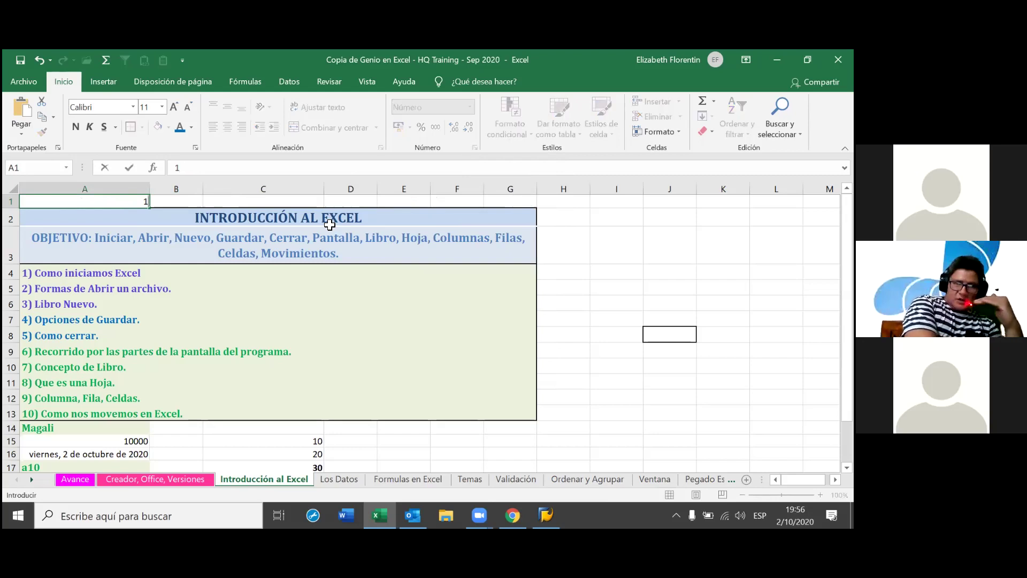
left_click(135, 203)
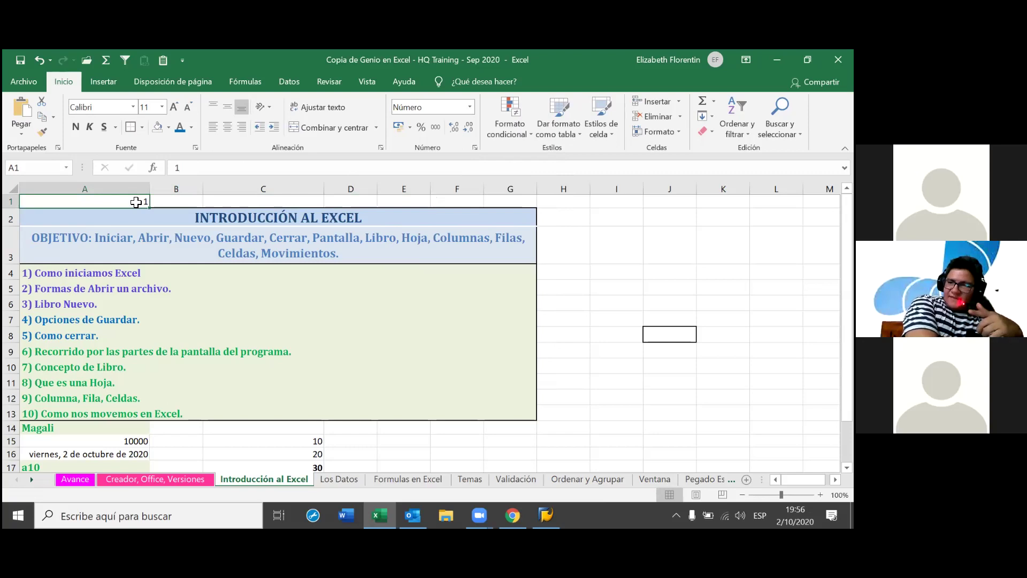
left_click(188, 202)
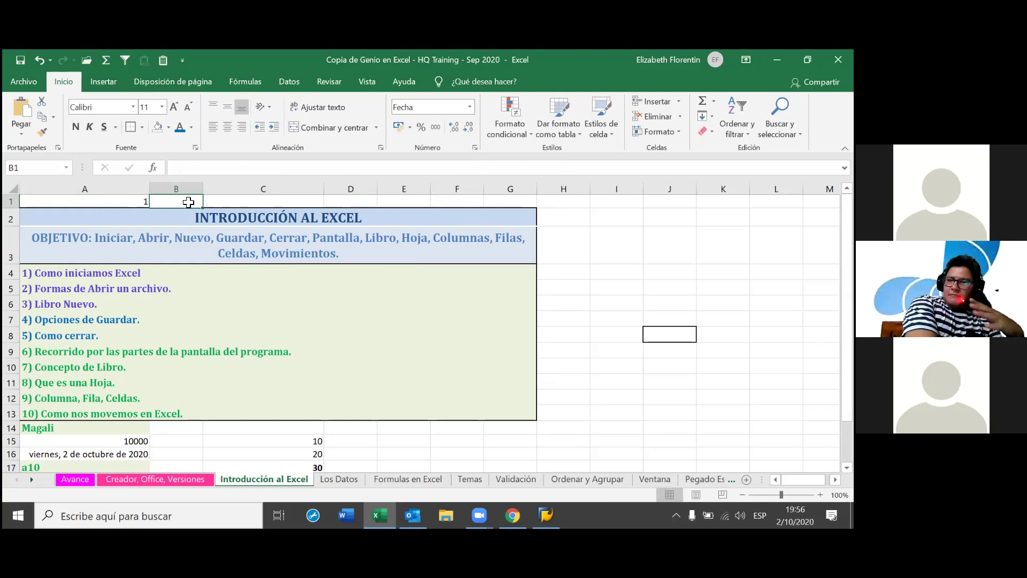
Enter the formula =A1+1 in cell B1.
type("=")
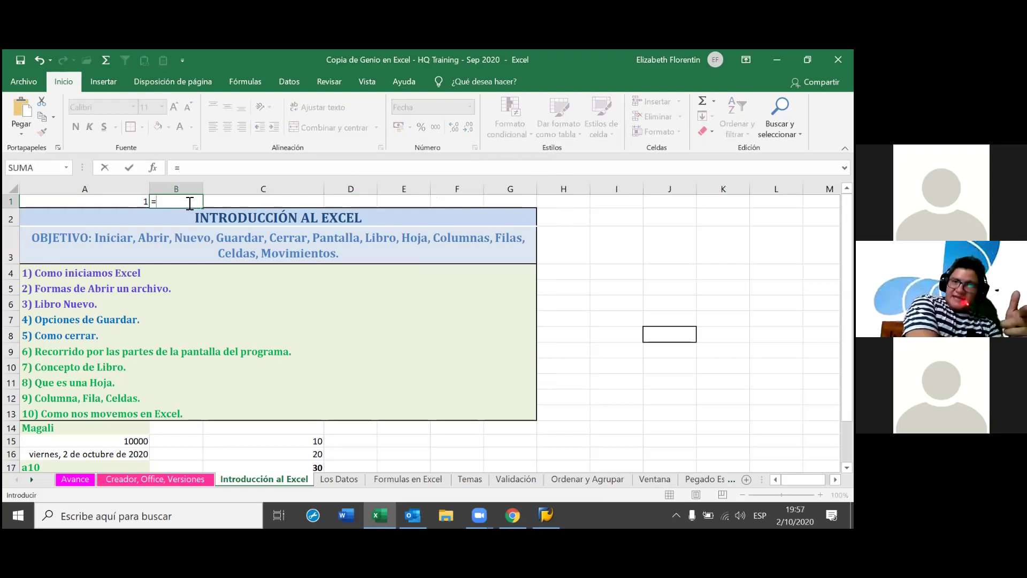
left_click(141, 203)
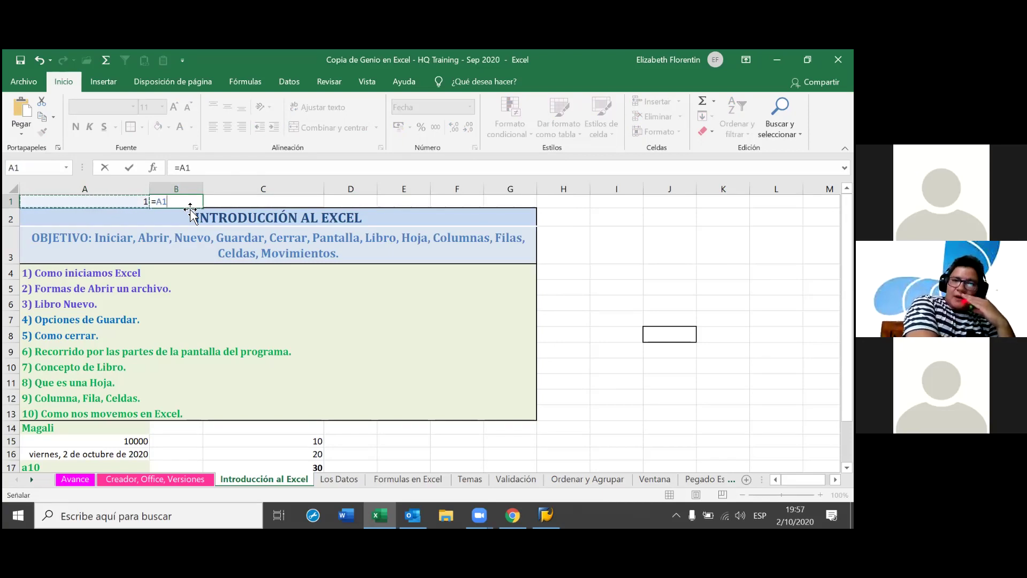
type("+1")
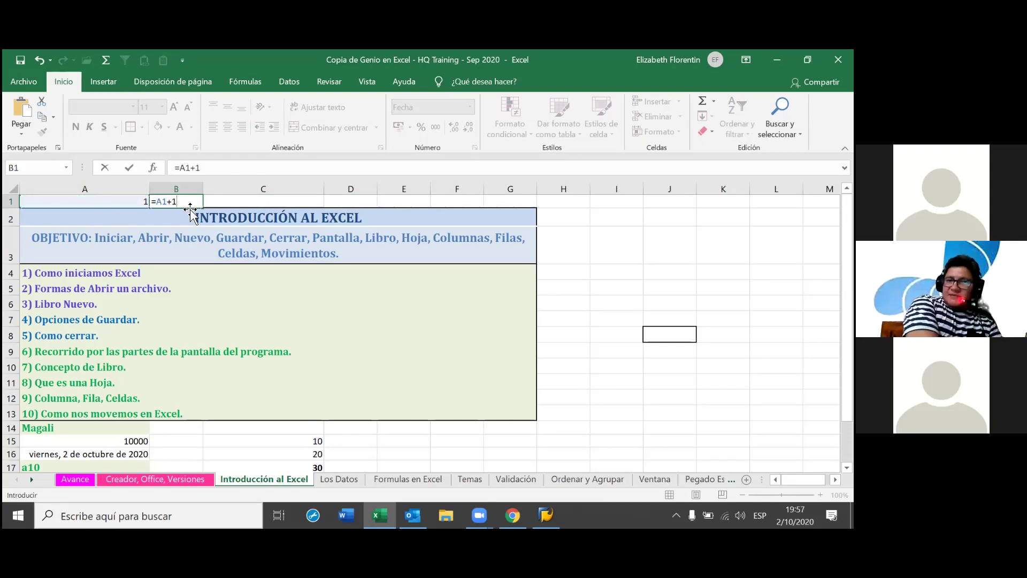
key("Return")
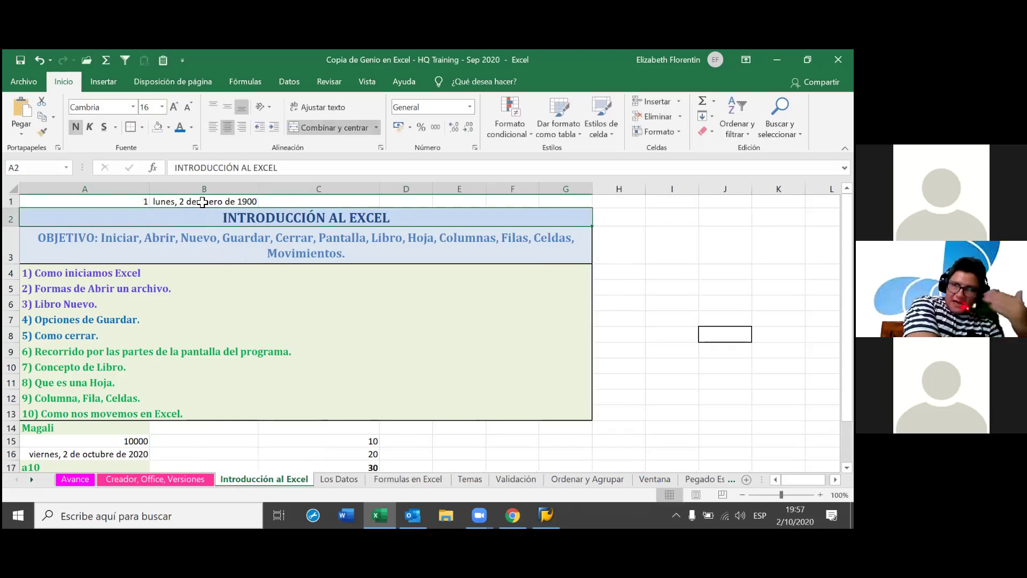
Format B1 as Número so it shows 2 instead of a date.
left_click(201, 201)
left_click(470, 106)
left_click(434, 155)
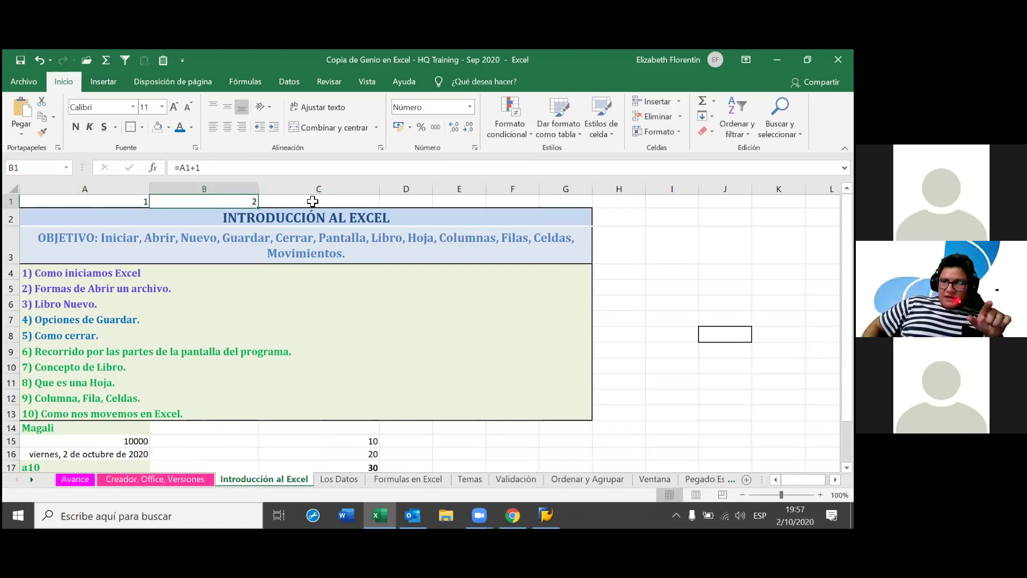
Try changing B1's formula to reference A3, then cancel to keep =A1+1.
left_click_drag(198, 168, 175, 168)
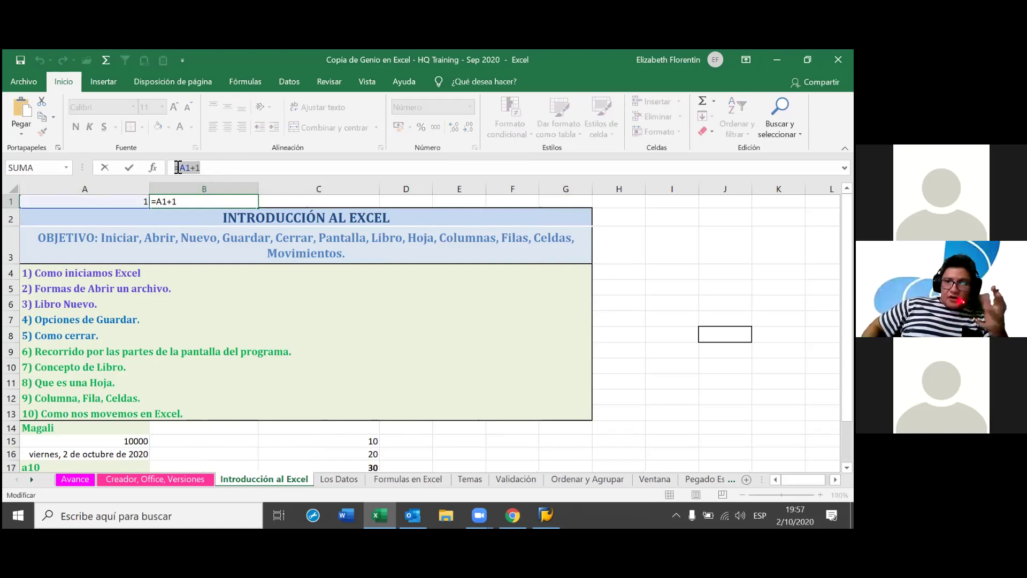
left_click(160, 202)
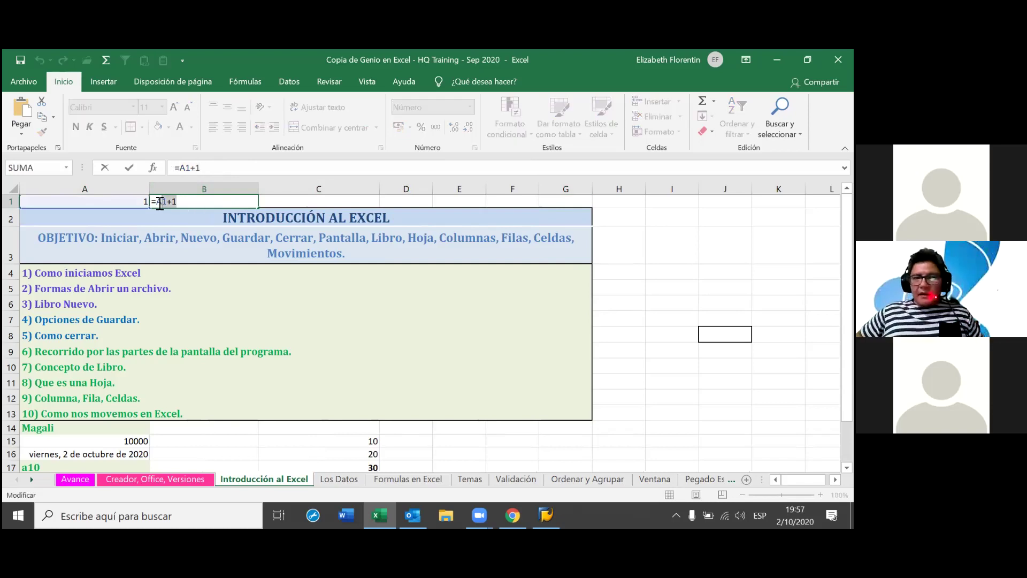
left_click(248, 236)
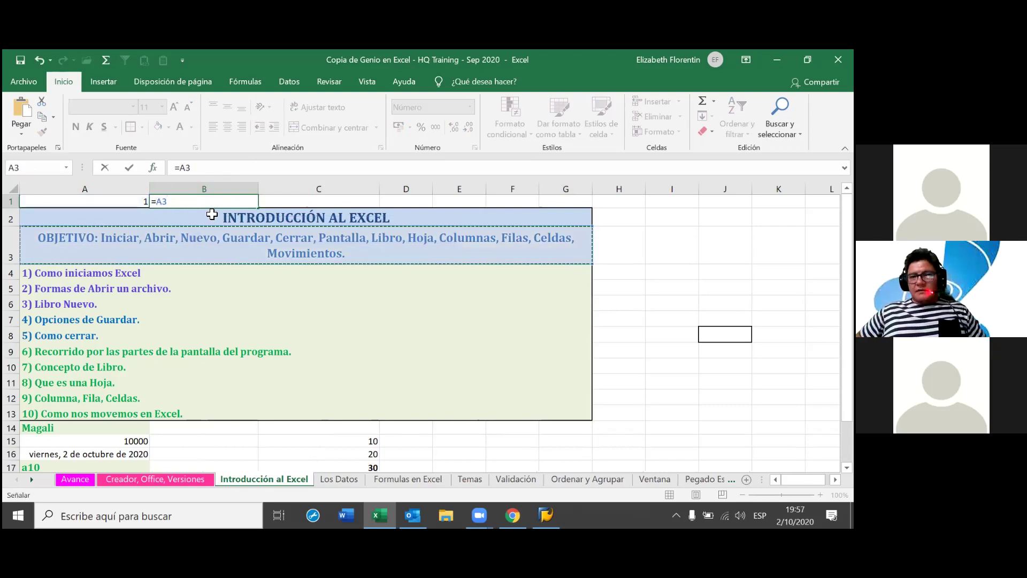
key("Escape")
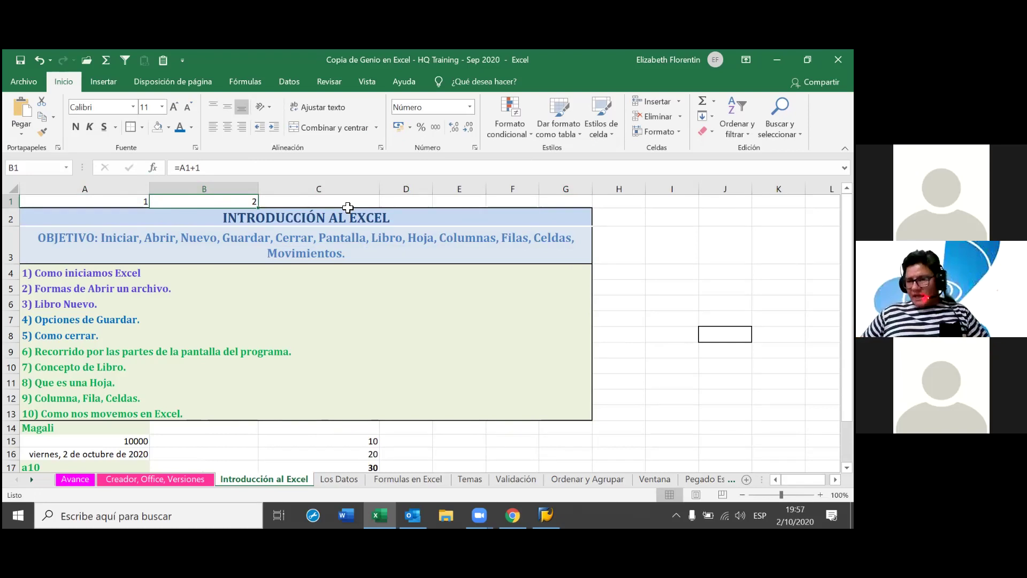
Copy B1's =A1+1 formula across row 1 from B1 to column XFD.
key("ctrl+c")
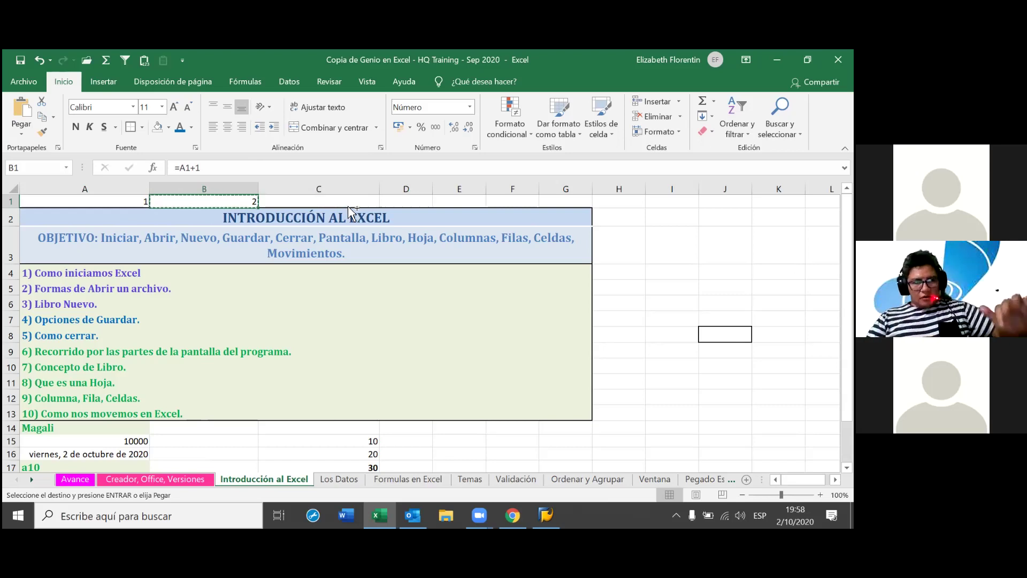
key("ctrl+shift+Right")
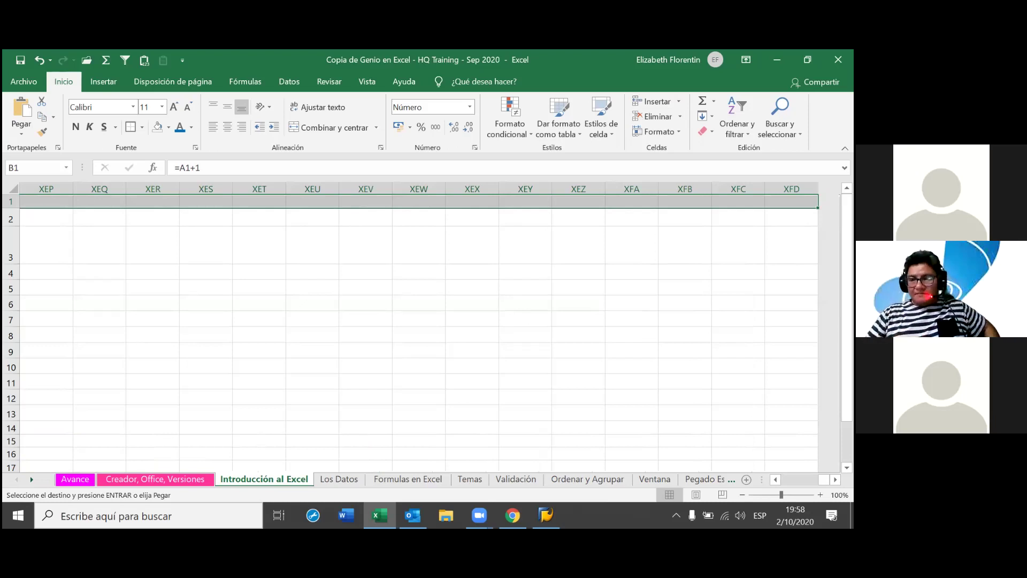
key("Escape")
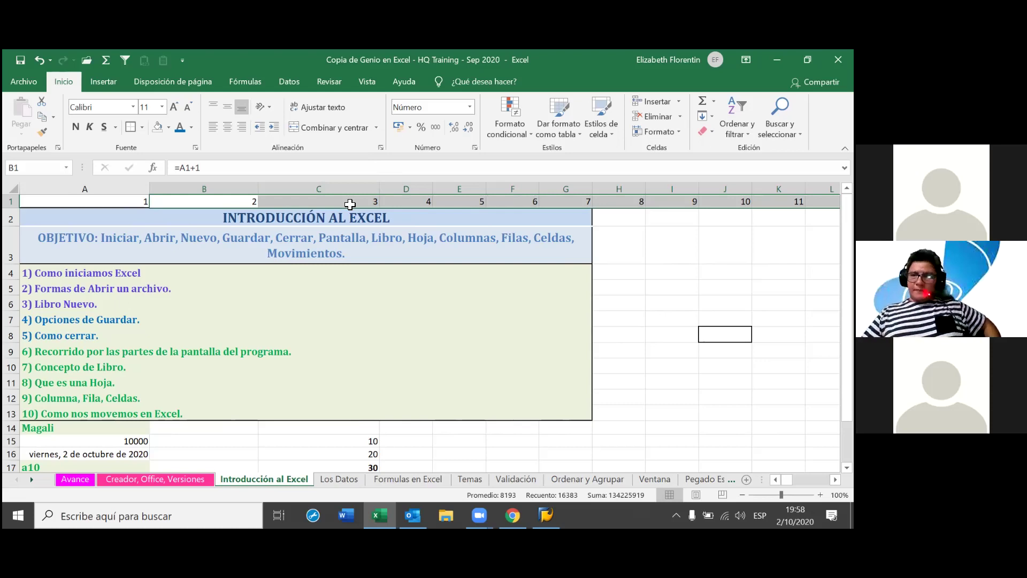
Jump to XFD1, showing 16384, and click a few empty cells below.
key("ctrl+Right")
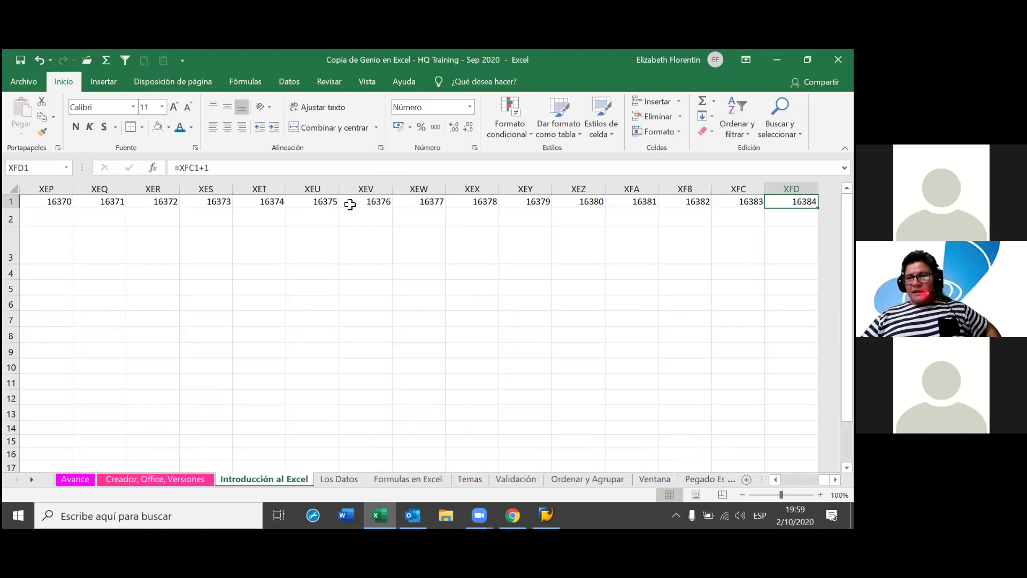
left_click(269, 402)
left_click(230, 427)
left_click(162, 418)
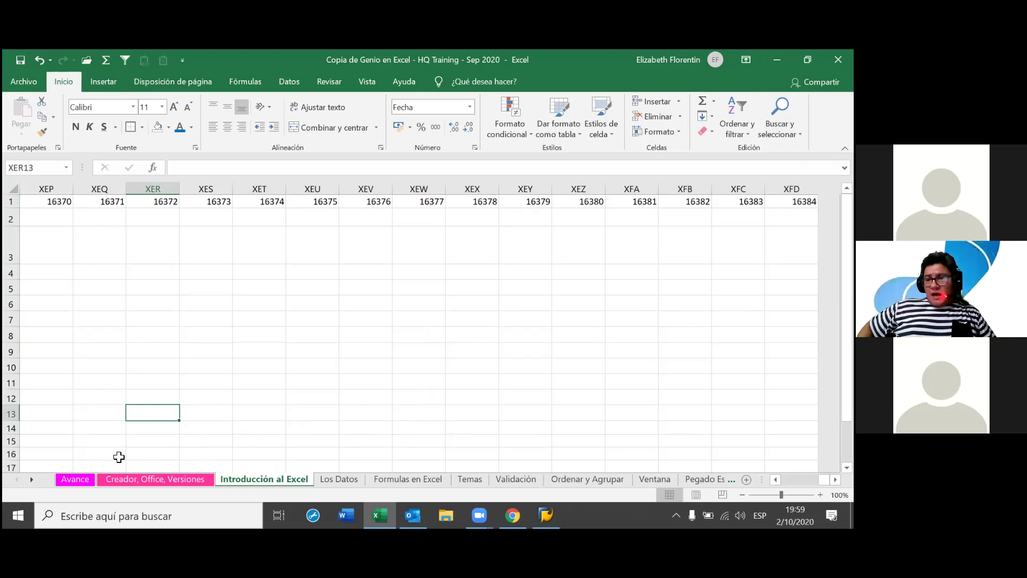
Return to column A and make the item 6 line in A9:C9 blue.
key("ctrl+Left")
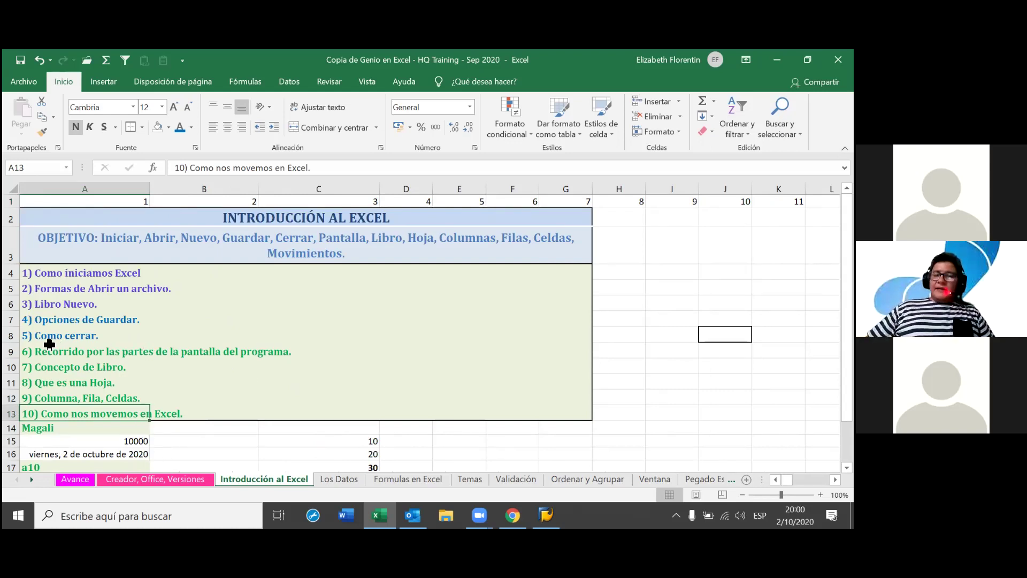
left_click(109, 352)
left_click_drag(109, 353, 275, 351)
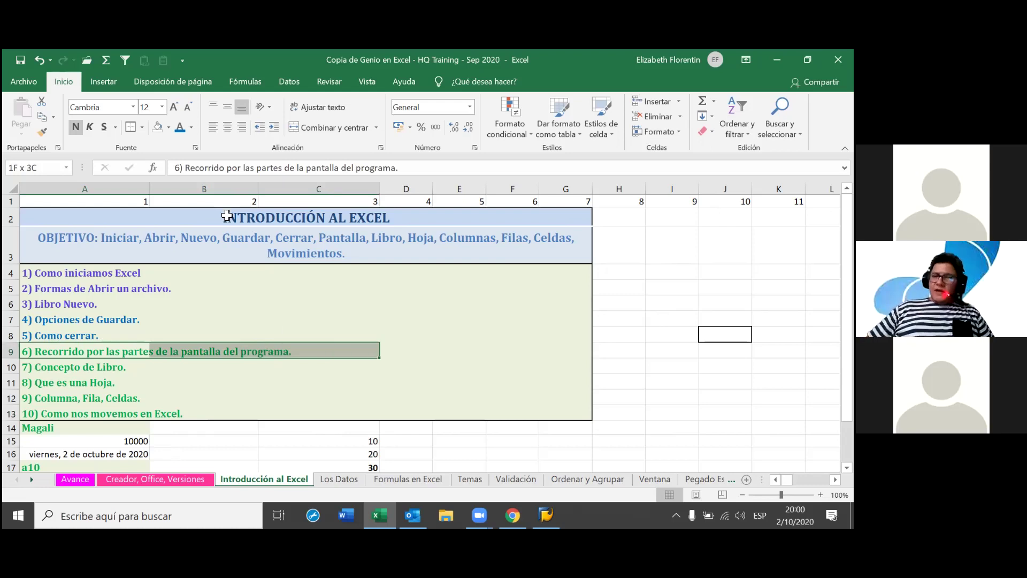
left_click(181, 127)
Select the item 7 line in cell A10.
left_click(89, 369)
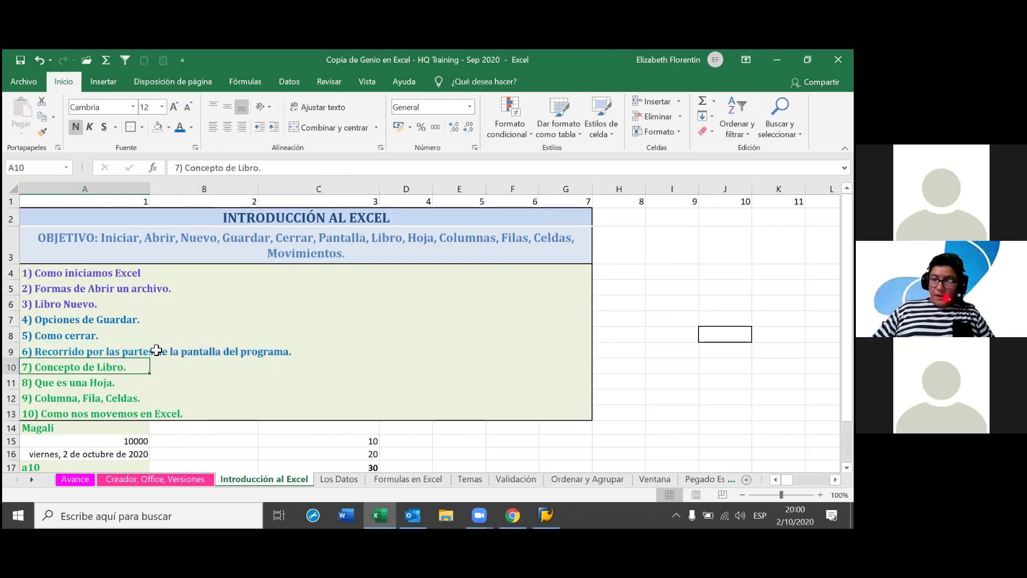
left_click(193, 354)
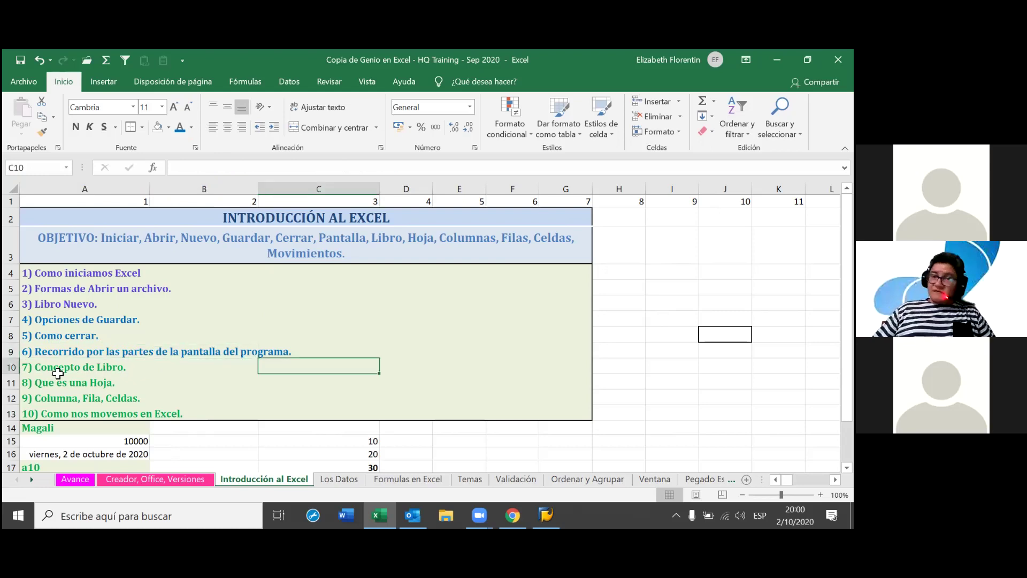
left_click(136, 369)
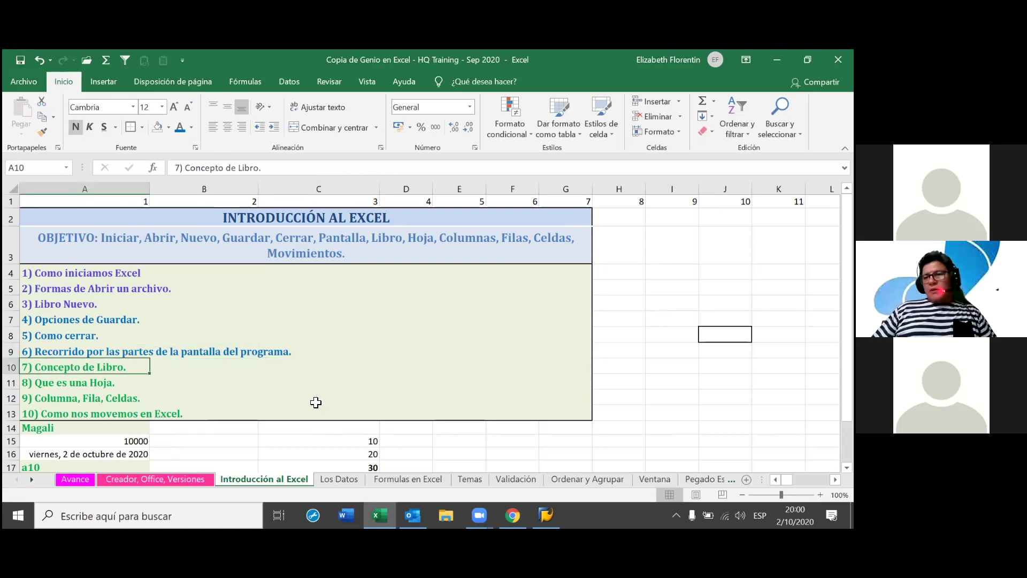